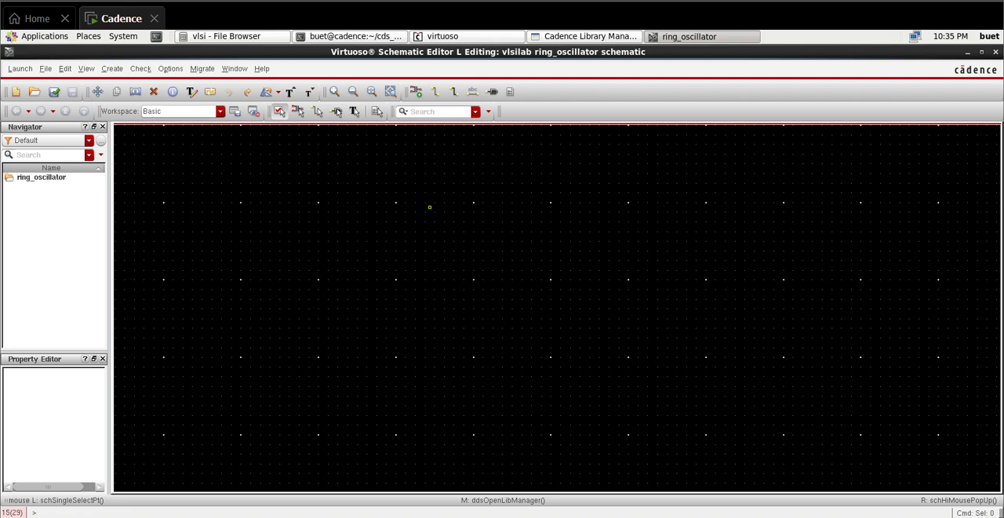
Step: Place a pmos1v symbol from the gpdk090 library in the upper part of the schematic, with finger width 2u
key(i)
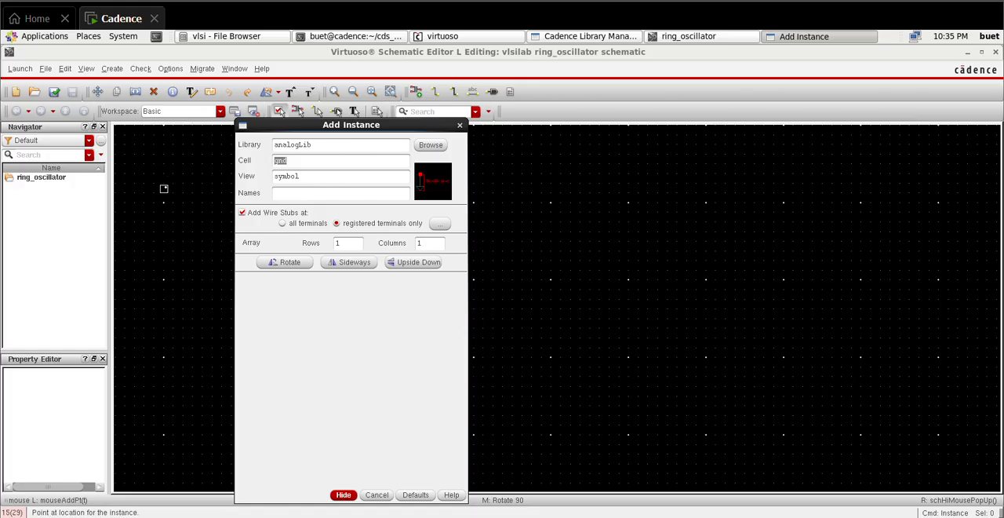
click(43, 174)
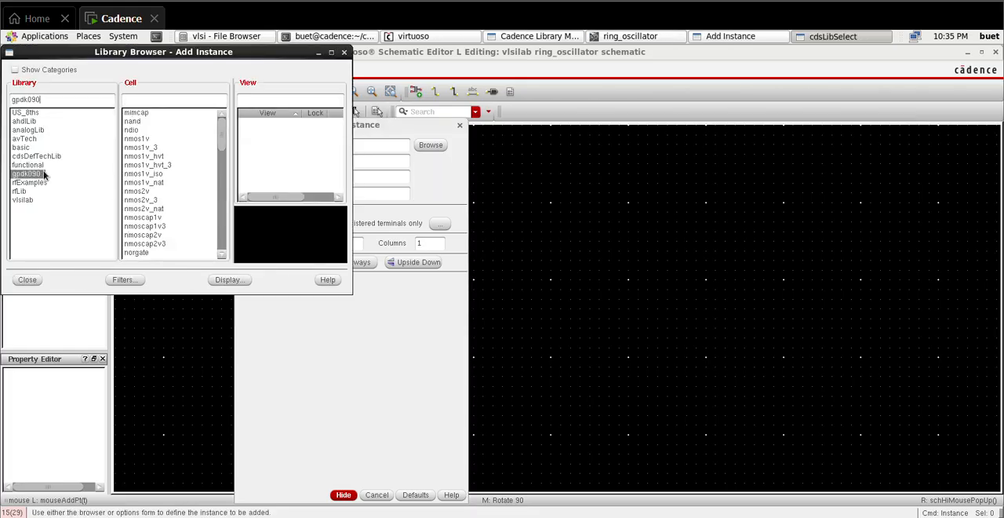
click(149, 226)
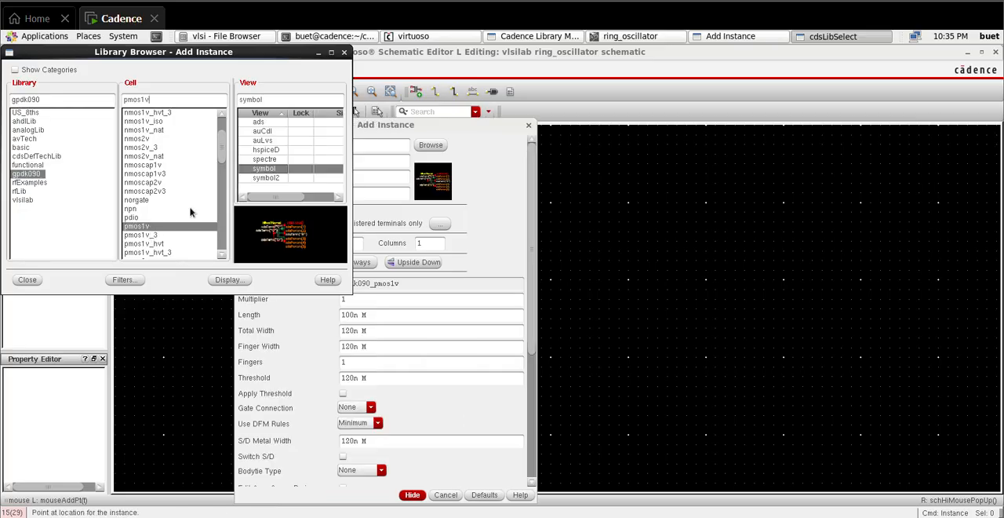
click(361, 346)
double_click(360, 346)
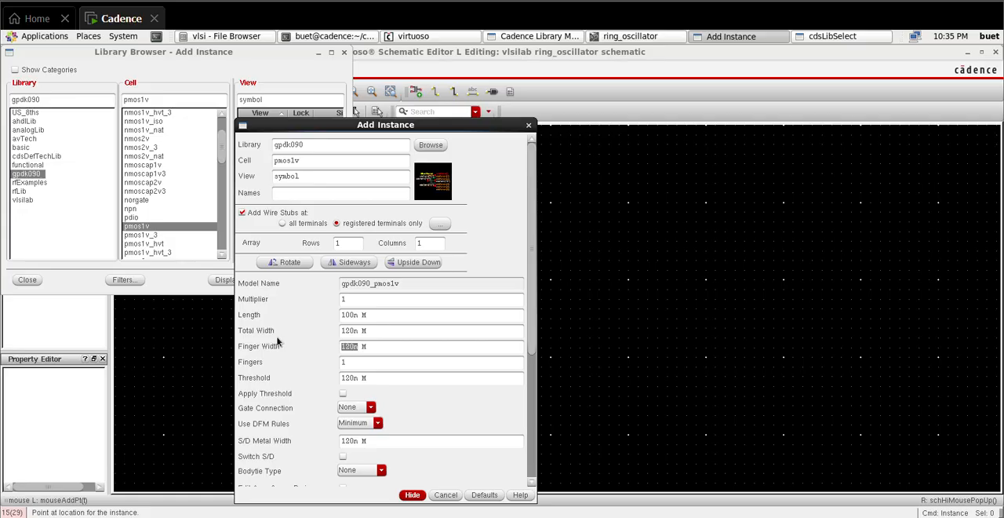
key(BackSpace)
text(2u)
click(413, 495)
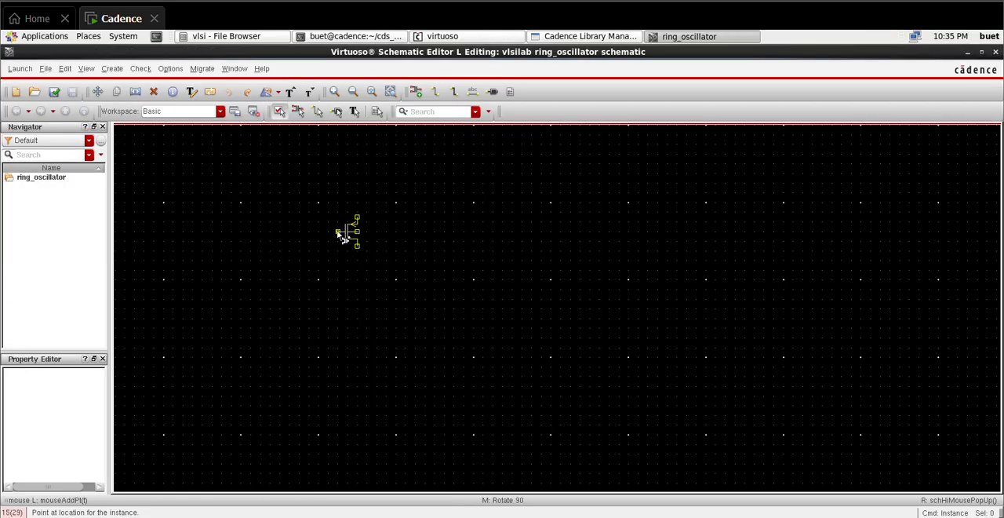
click(342, 237)
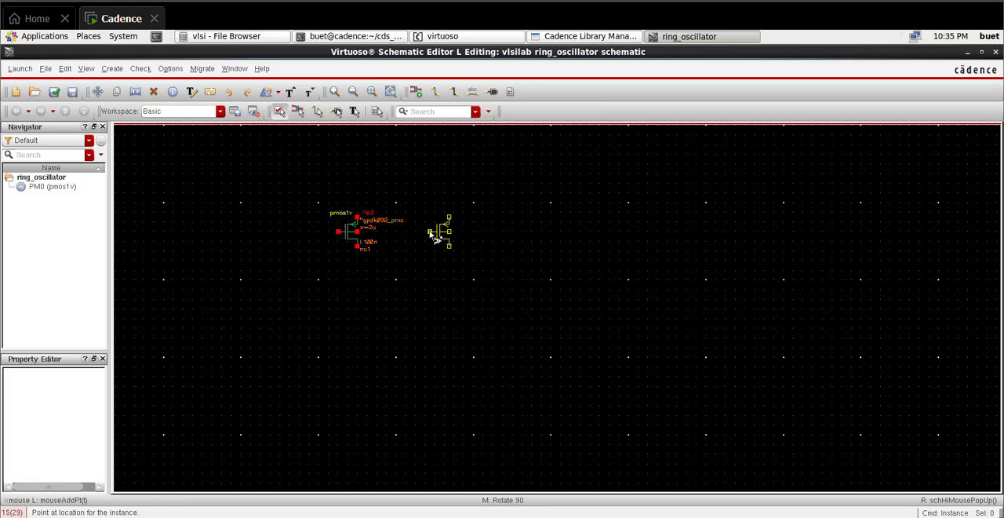
key(Escape)
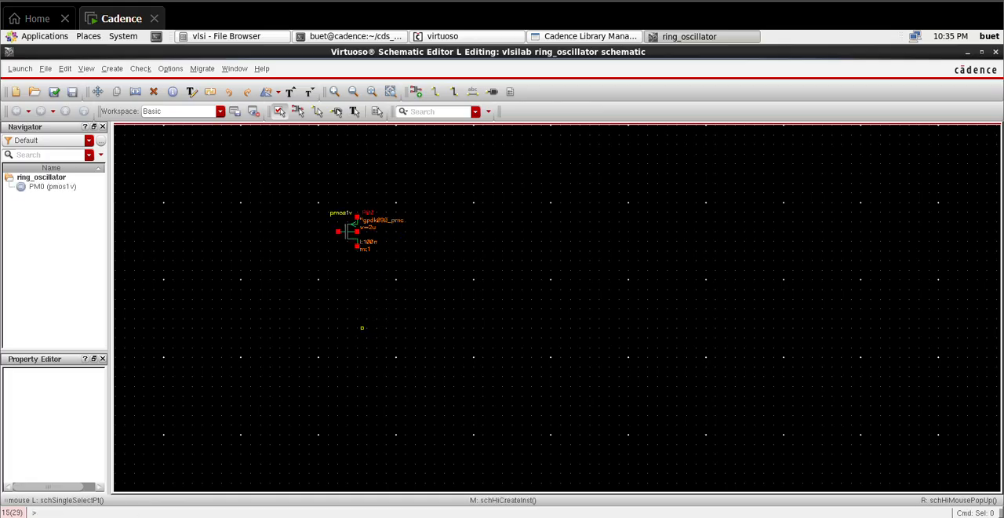
Step: Place an nmos1v_3 symbol from gpdk090 with finger width 1u below the PMOS transistor
key(i)
click(431, 145)
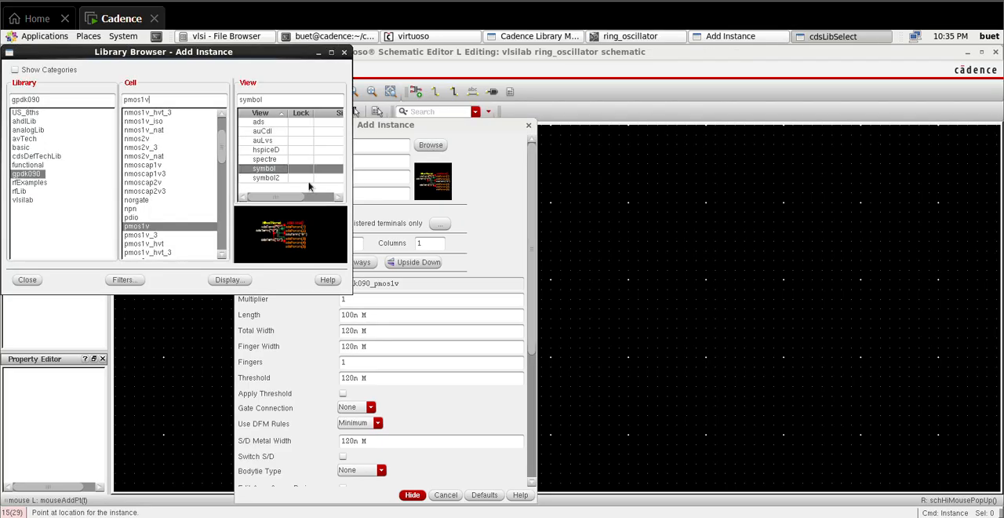
click(169, 121)
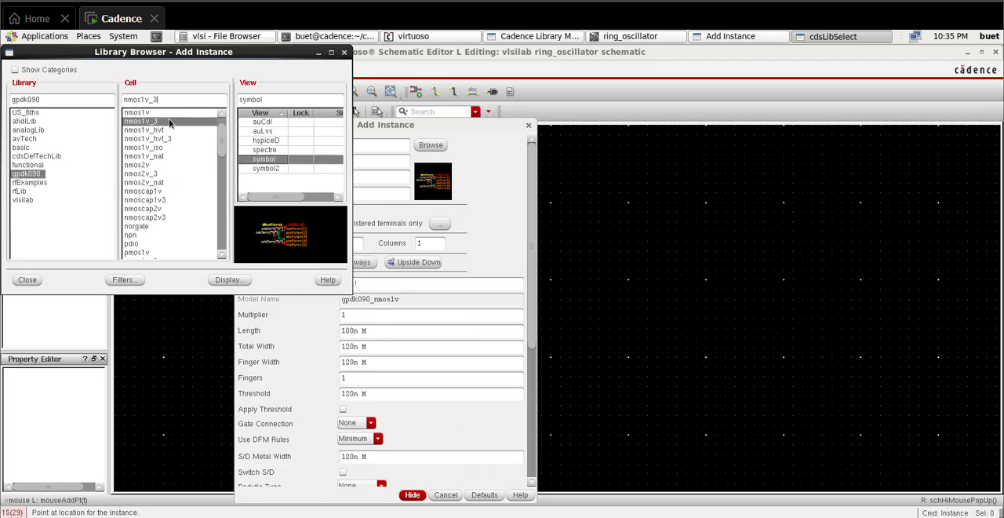
double_click(357, 361)
key(BackSpace)
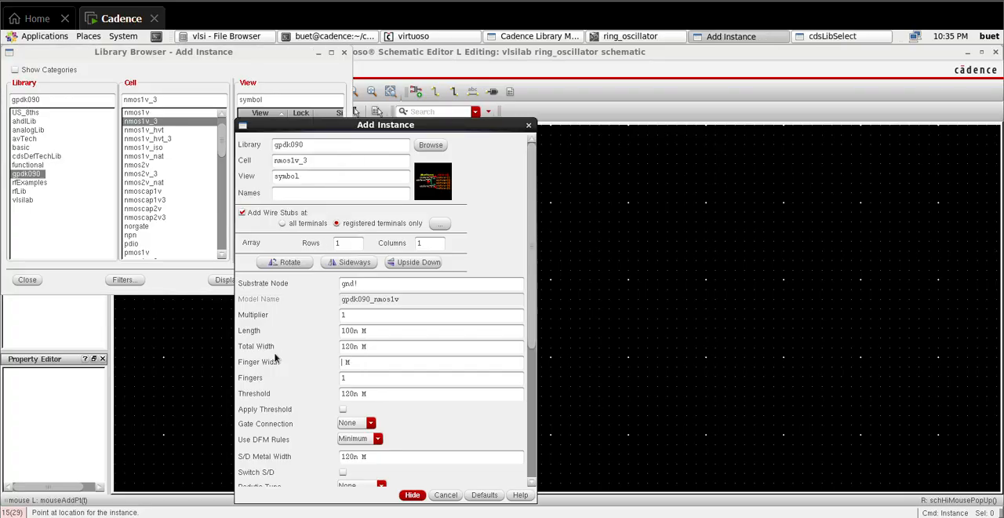
click(399, 395)
click(409, 495)
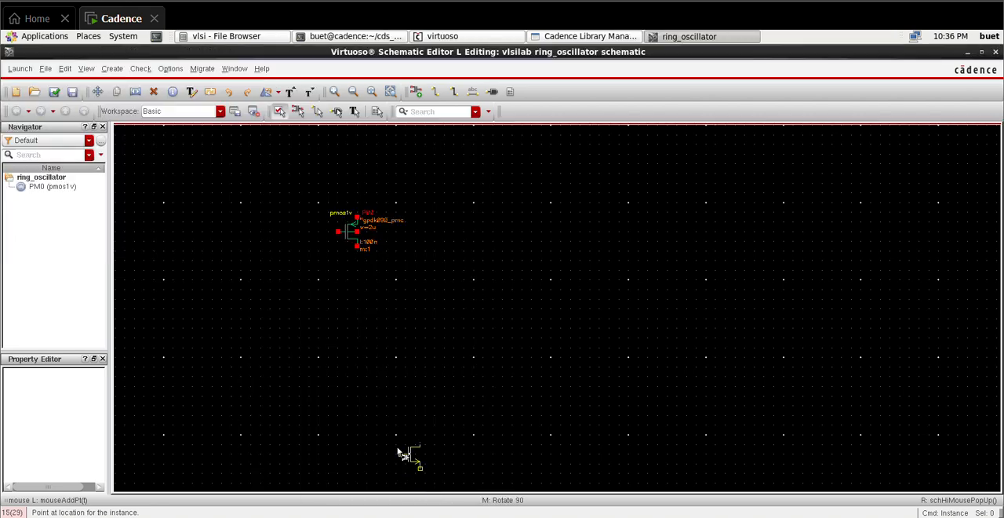
click(343, 335)
Step: Delete the nmos1v_3 transistor below the PMOS
key(w)
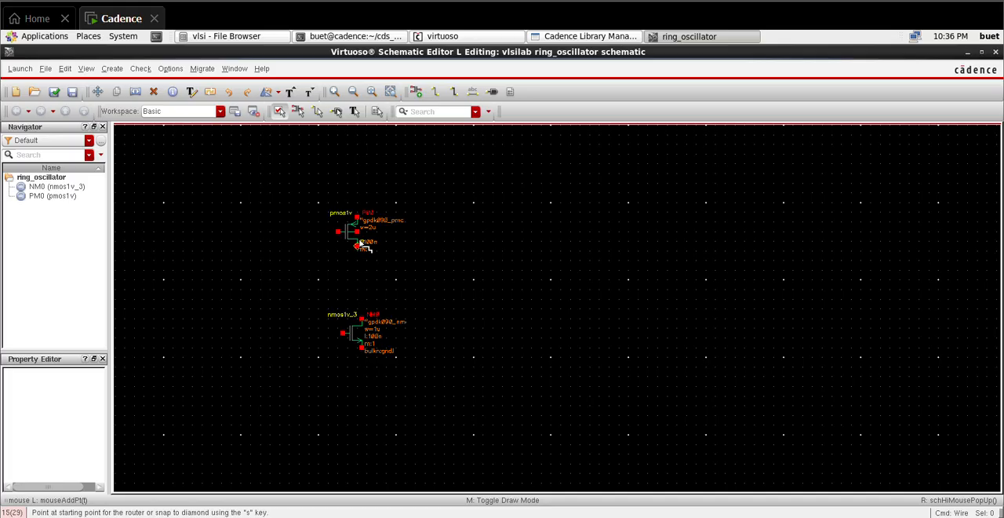
key(Escape)
click(333, 325)
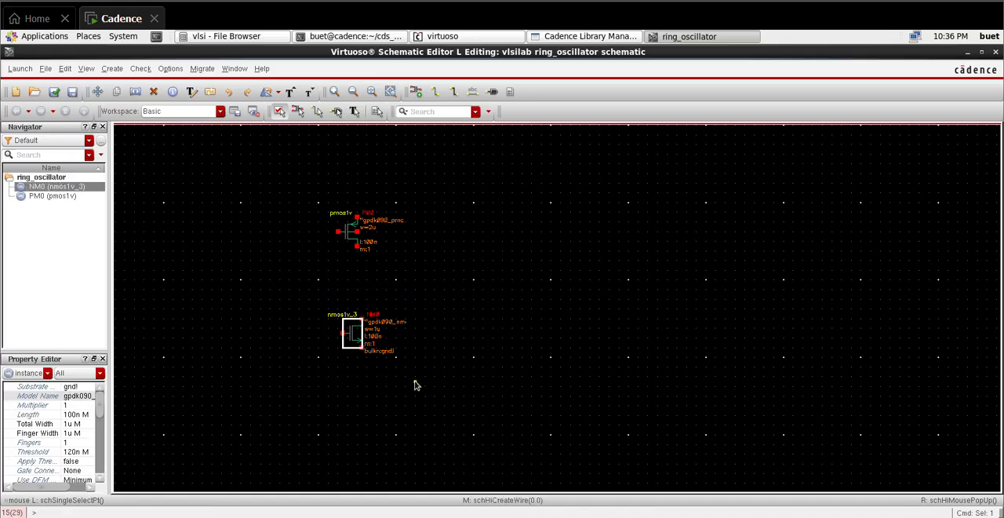
key(Delete)
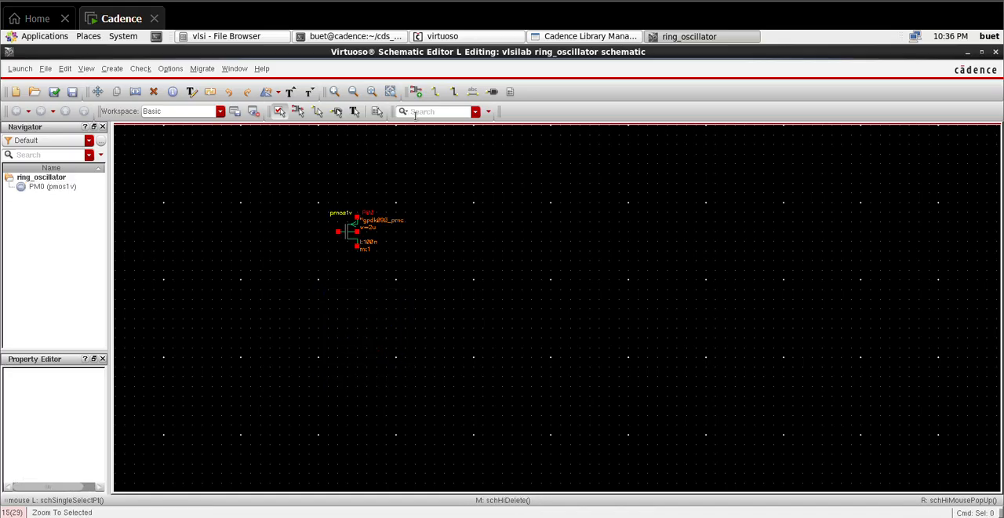
Step: Place a four-terminal nmos1v symbol from gpdk090 with finger width 1u directly below the PMOS transistor
click(415, 92)
click(430, 146)
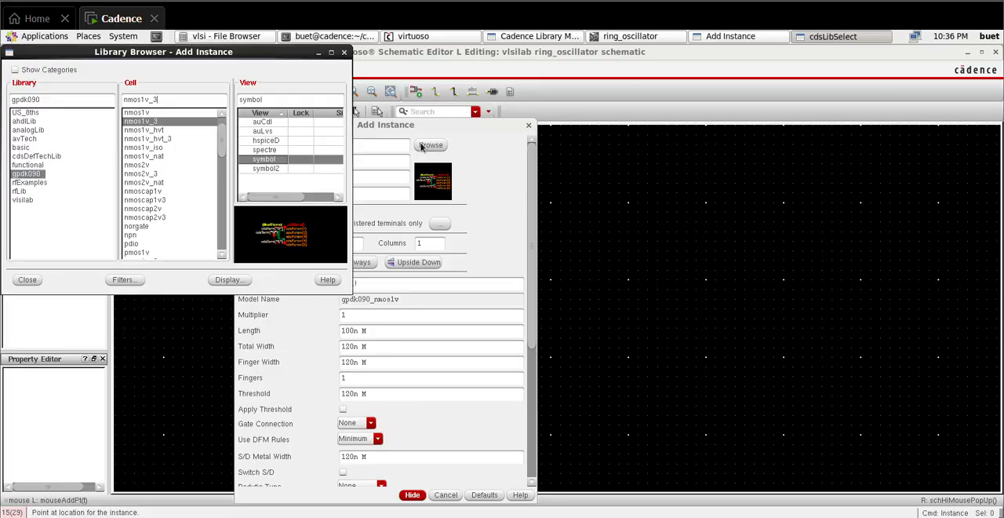
click(169, 139)
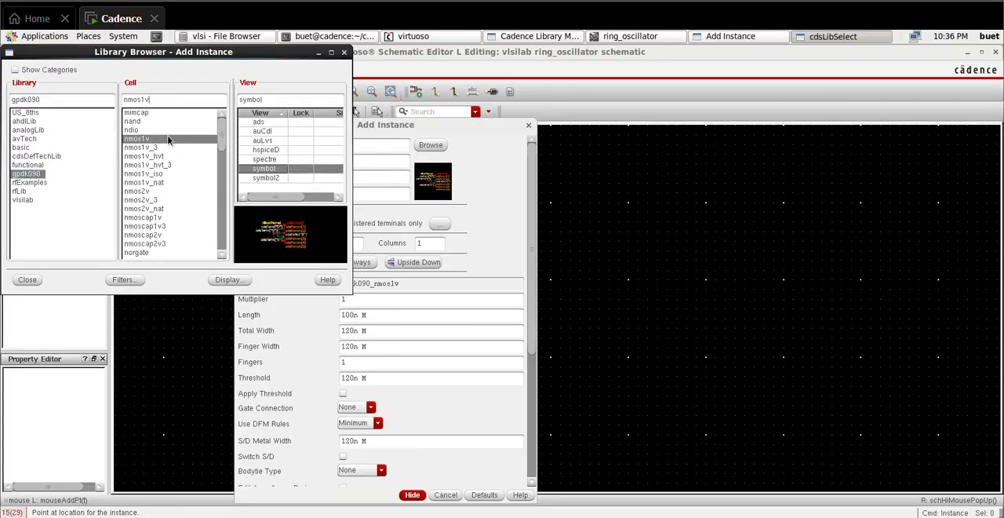
drag(358, 347, 285, 345)
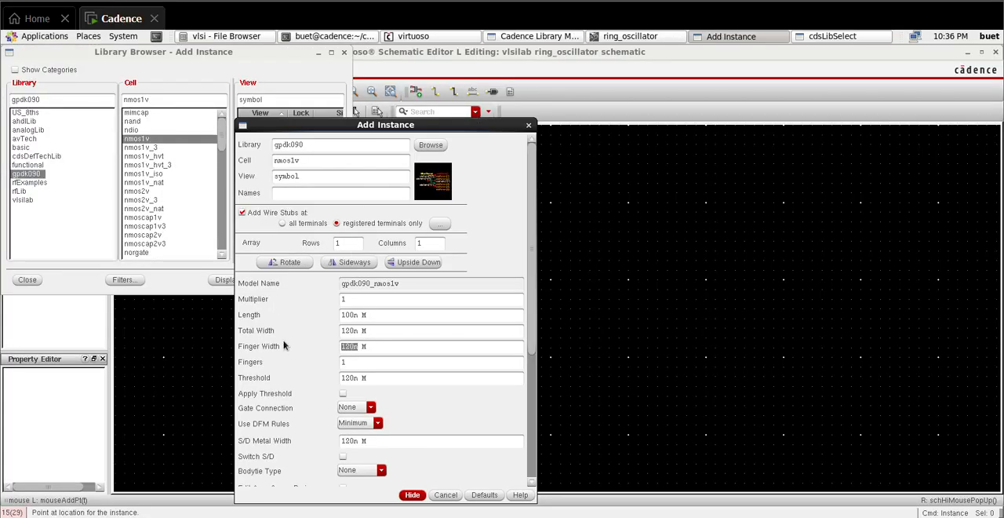
key(BackSpace)
click(412, 495)
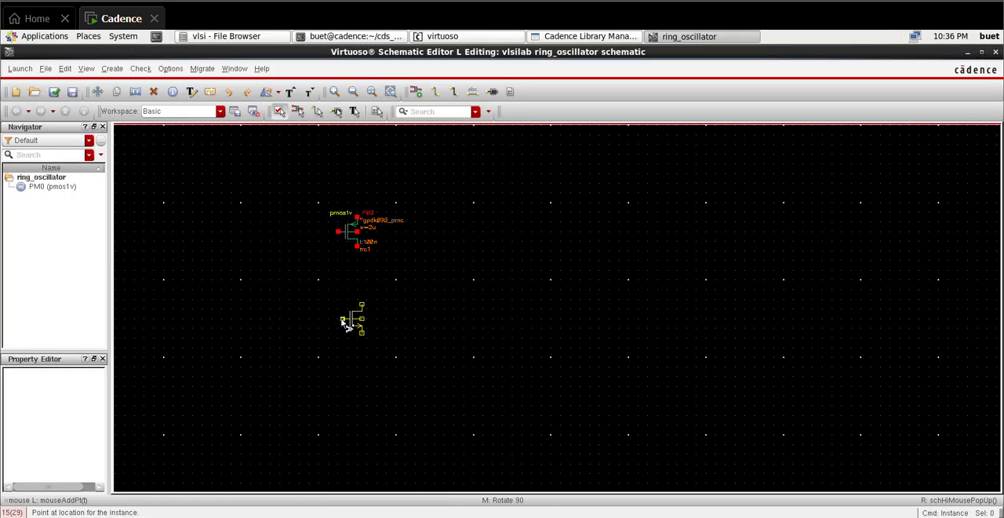
click(344, 315)
Step: Wire the PMOS drain to the NMOS drain and connect the two gates together
key(w)
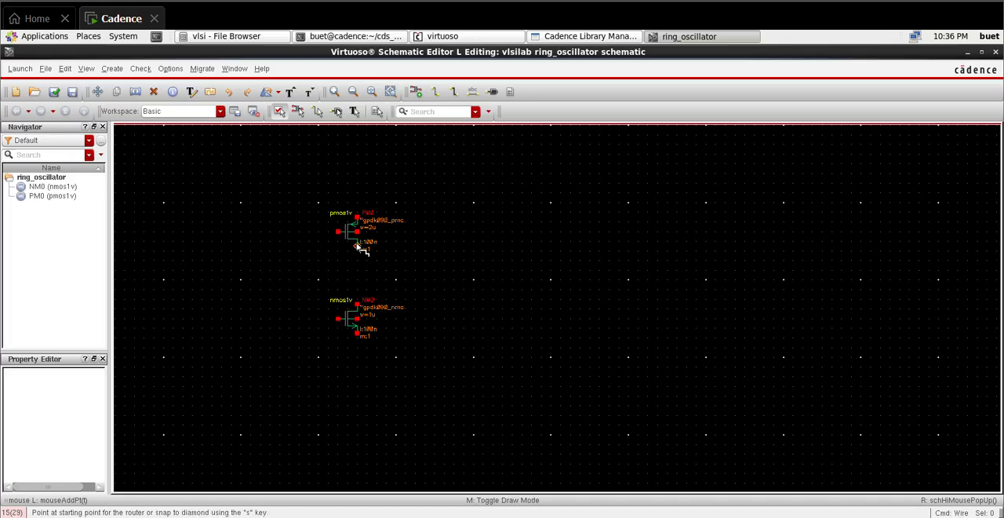
click(358, 247)
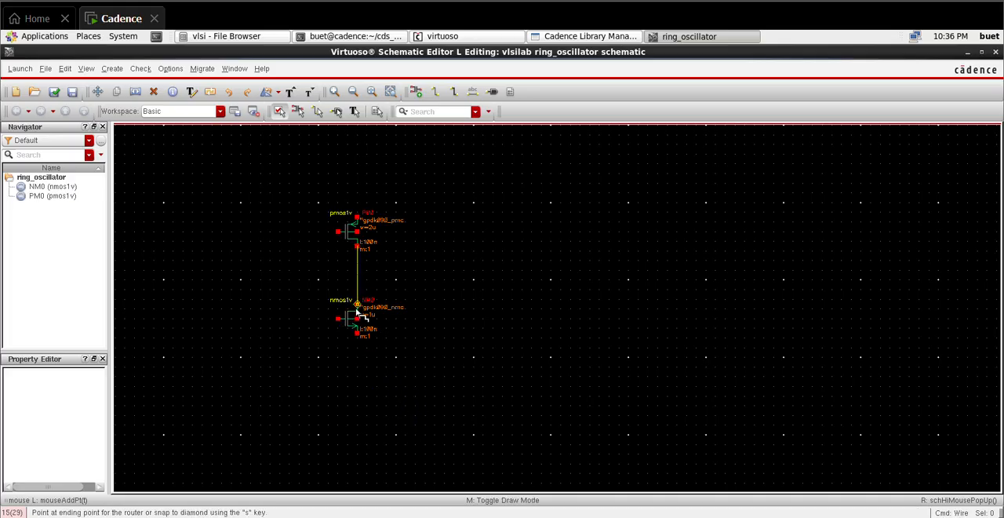
click(356, 305)
click(339, 232)
click(339, 317)
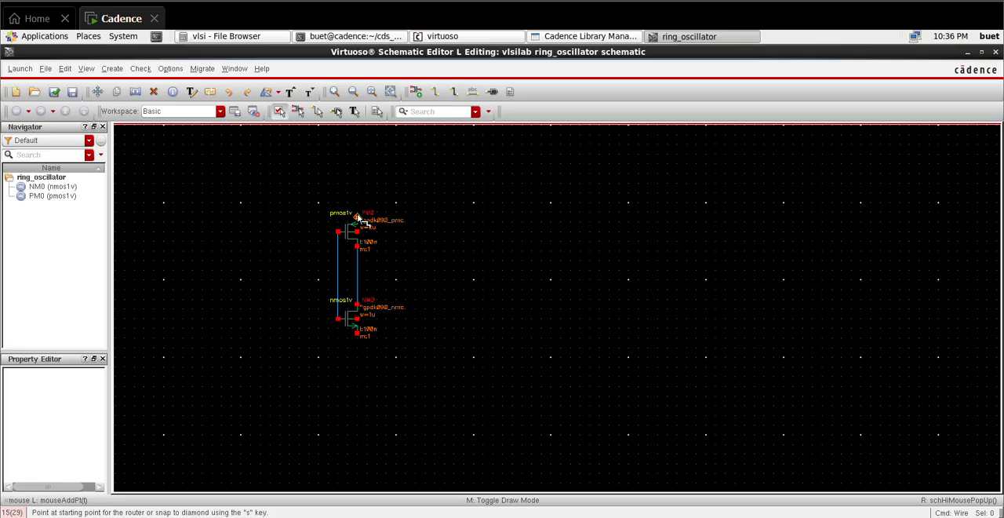
Step: Place a vdd symbol from analogLib directly above the PMOS transistor
key(i)
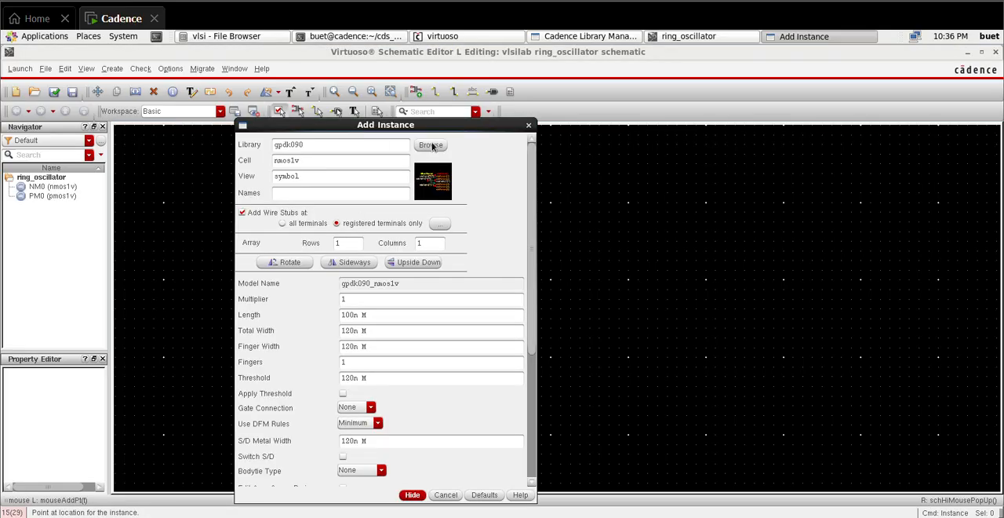
click(431, 144)
click(28, 130)
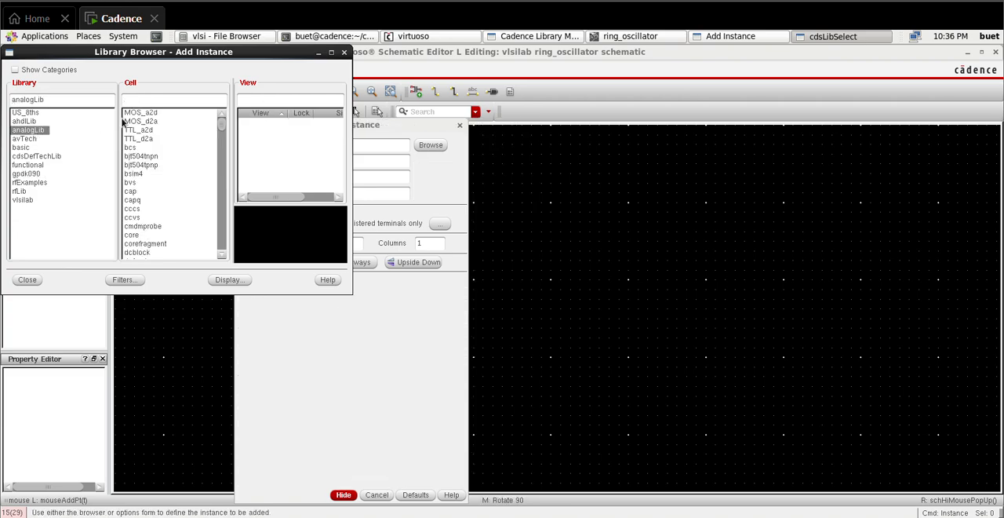
text(vdd)
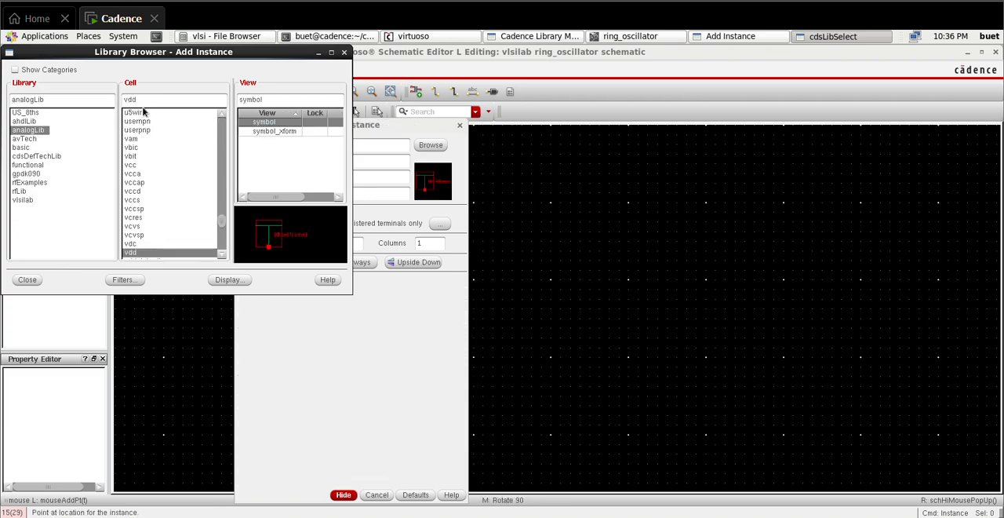
click(345, 494)
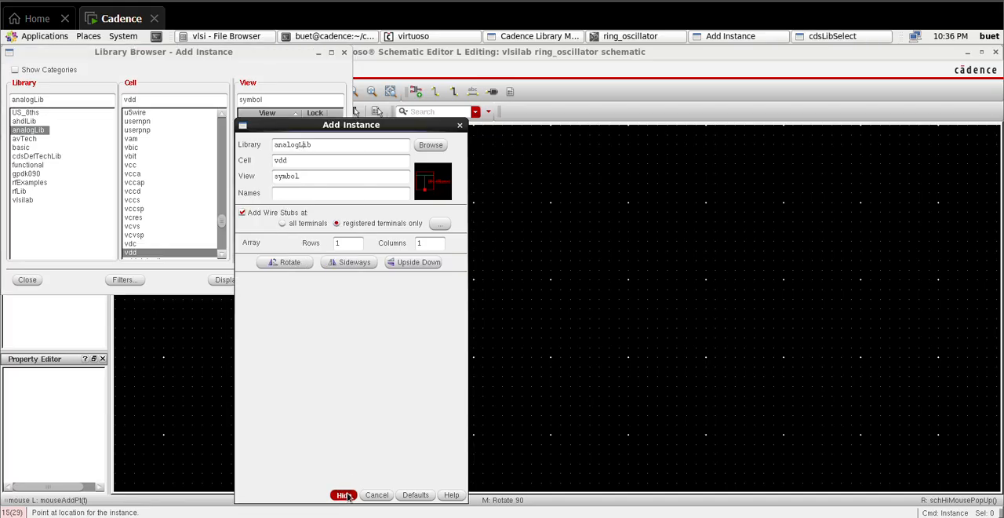
click(358, 174)
key(Escape)
Step: Wire vdd to the PMOS source and connect the PMOS body terminal to that supply wire
key(w)
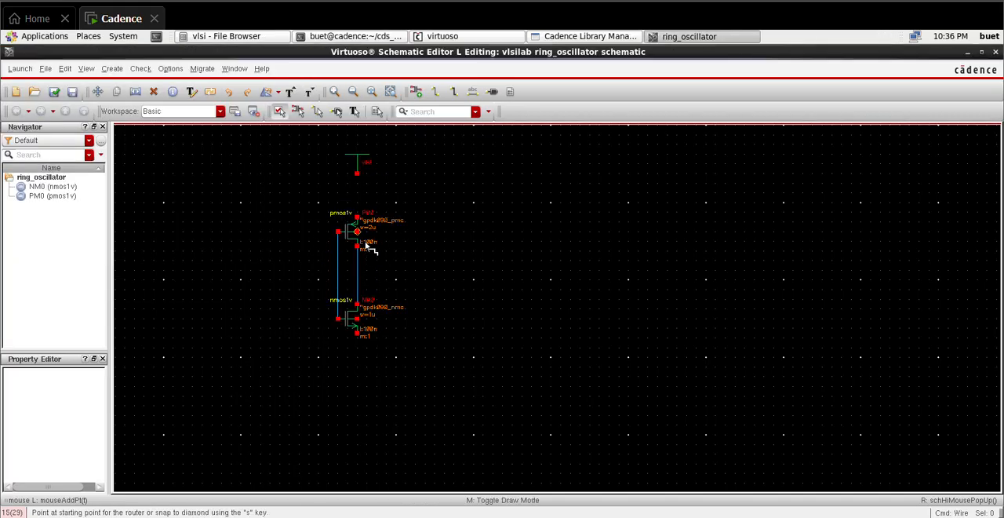
click(357, 173)
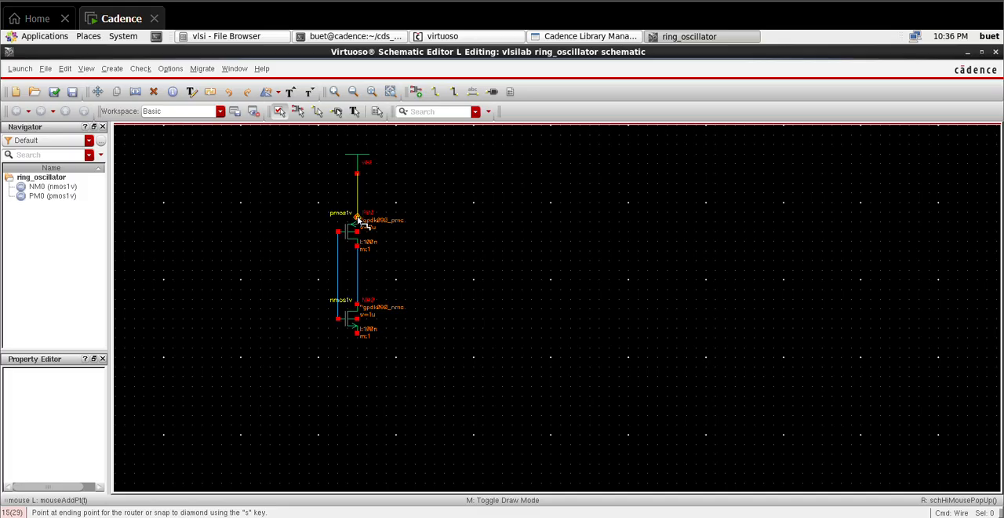
click(358, 214)
click(357, 232)
click(358, 194)
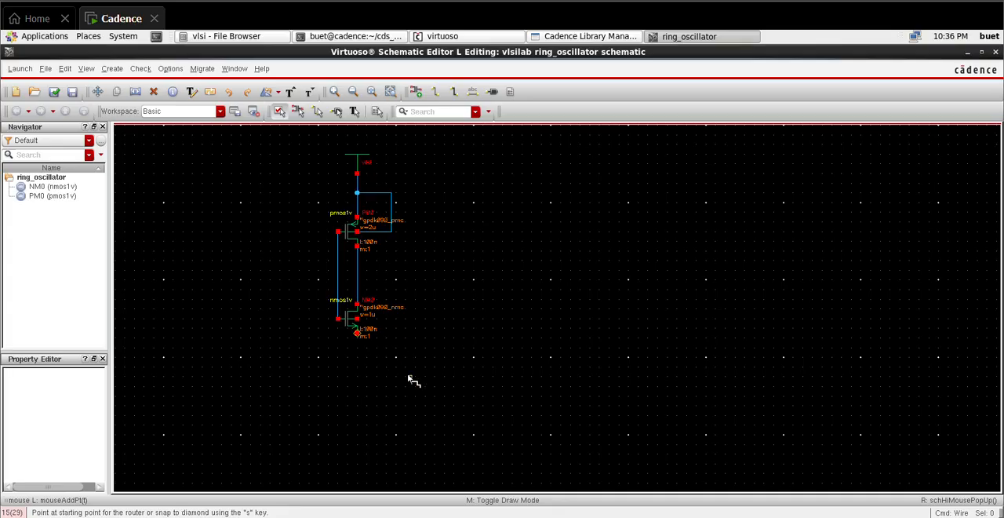
Step: Place a gnd symbol from analogLib below the NMOS transistor
key(i)
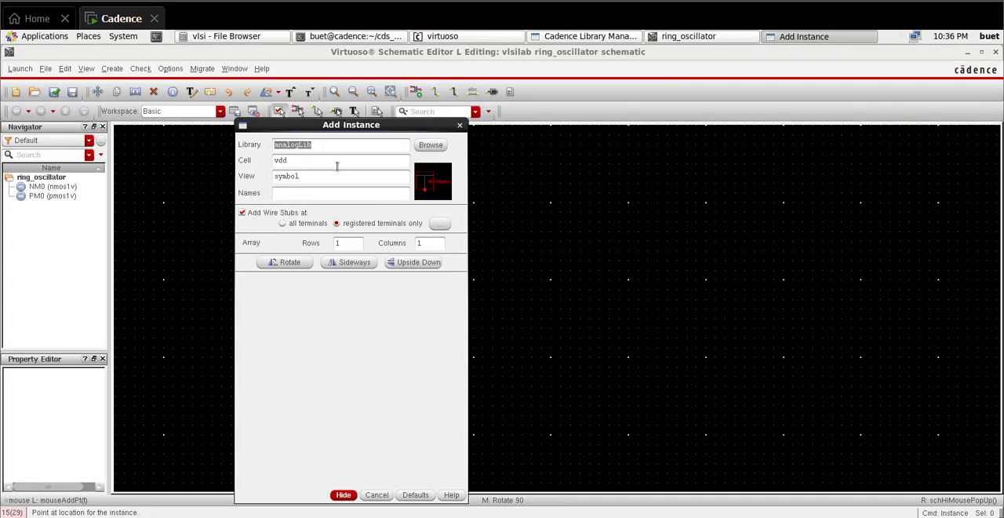
double_click(337, 161)
key(BackSpace)
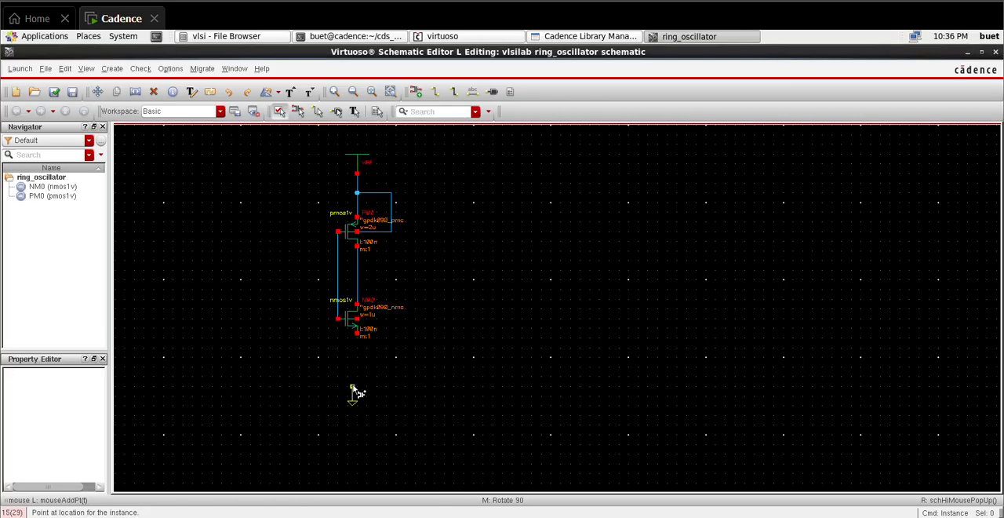
click(354, 390)
Step: Wire the NMOS source to gnd and connect the NMOS body terminal to that ground wire
key(w)
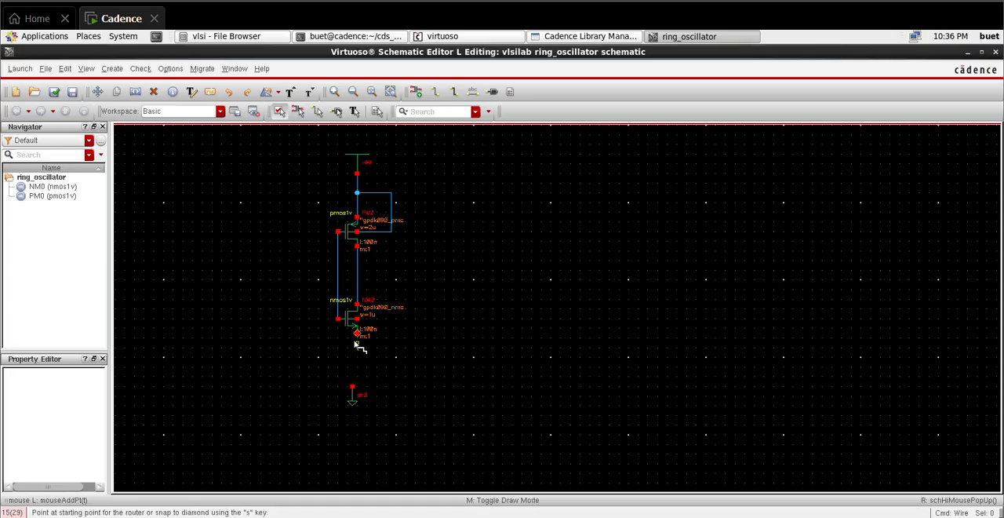
click(357, 336)
click(354, 386)
click(358, 321)
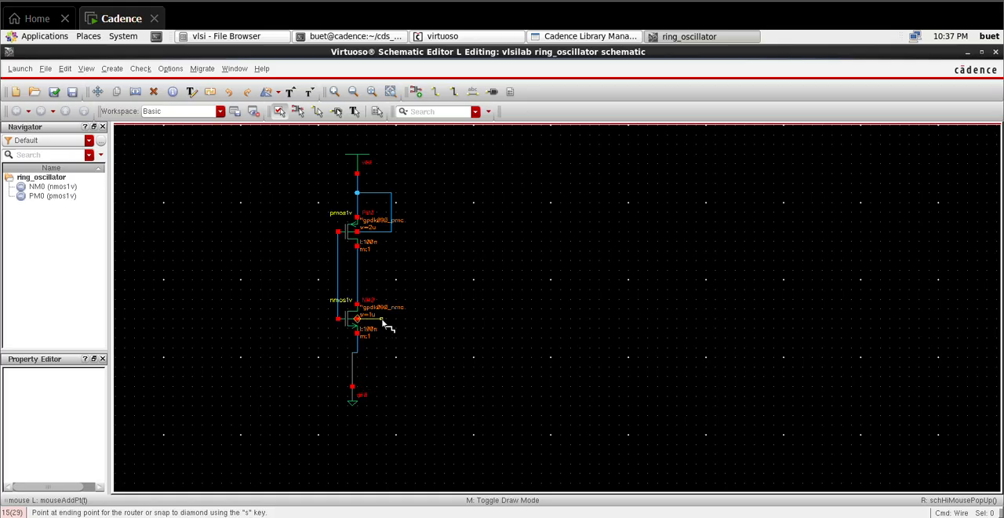
click(357, 354)
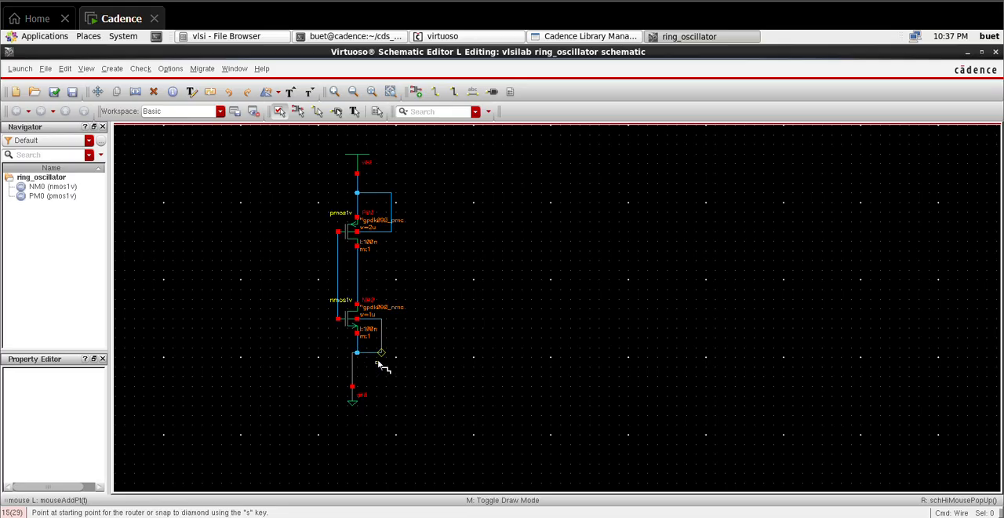
key(Escape)
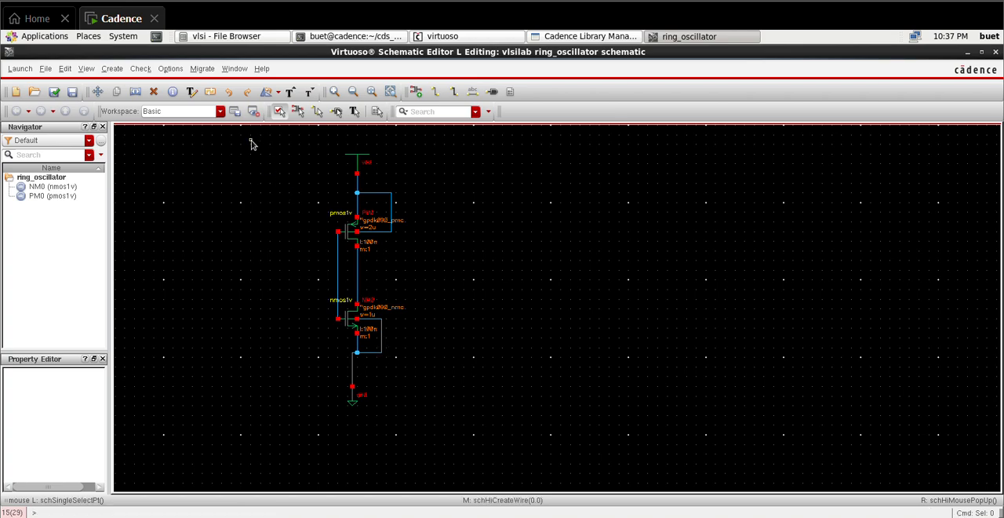
Step: Copy the complete inverter with its vdd and gnd twice to the right, making a row of three evenly spaced stages
drag(251, 142, 451, 433)
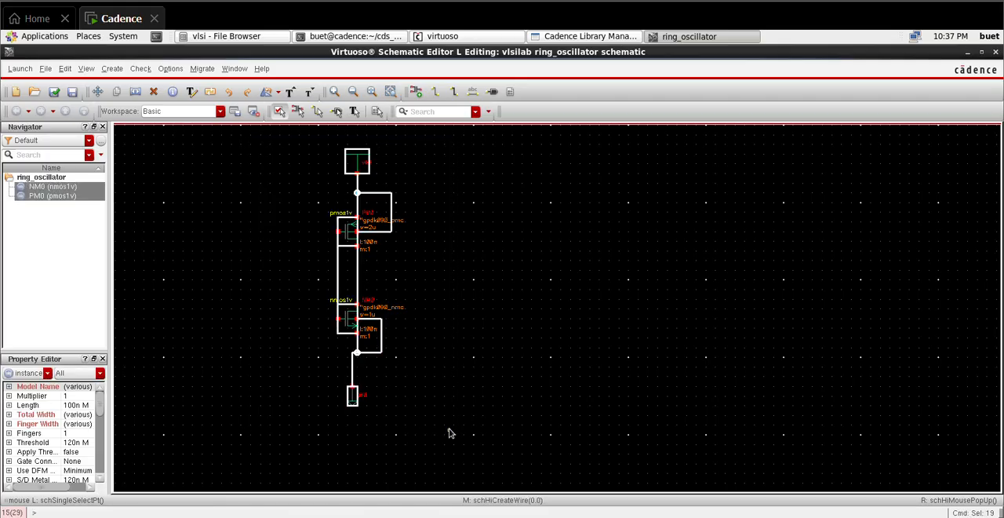
key(c)
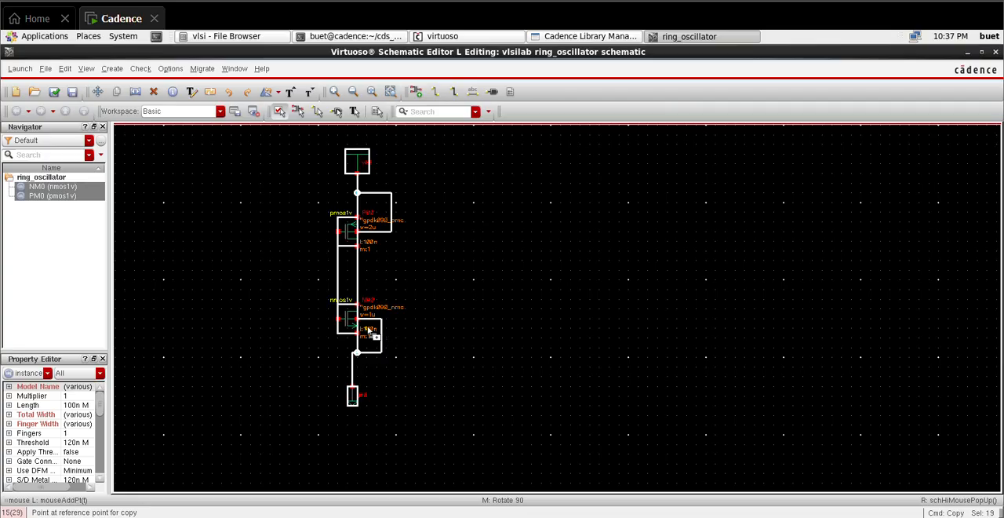
click(372, 332)
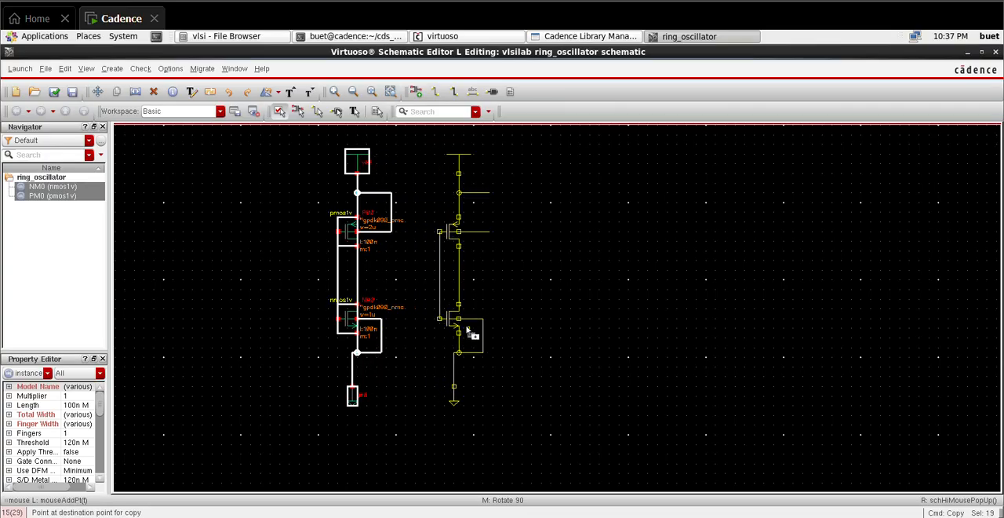
click(490, 336)
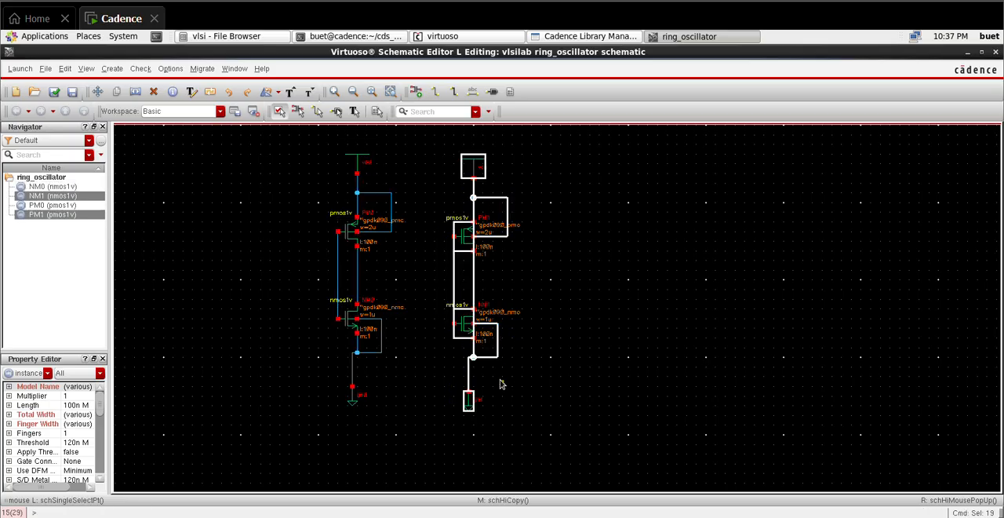
key(c)
click(478, 339)
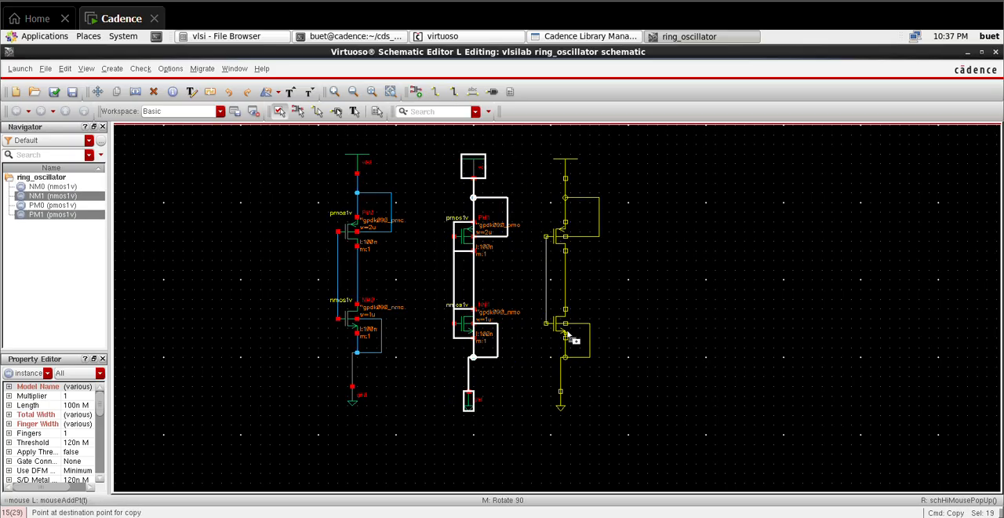
click(594, 338)
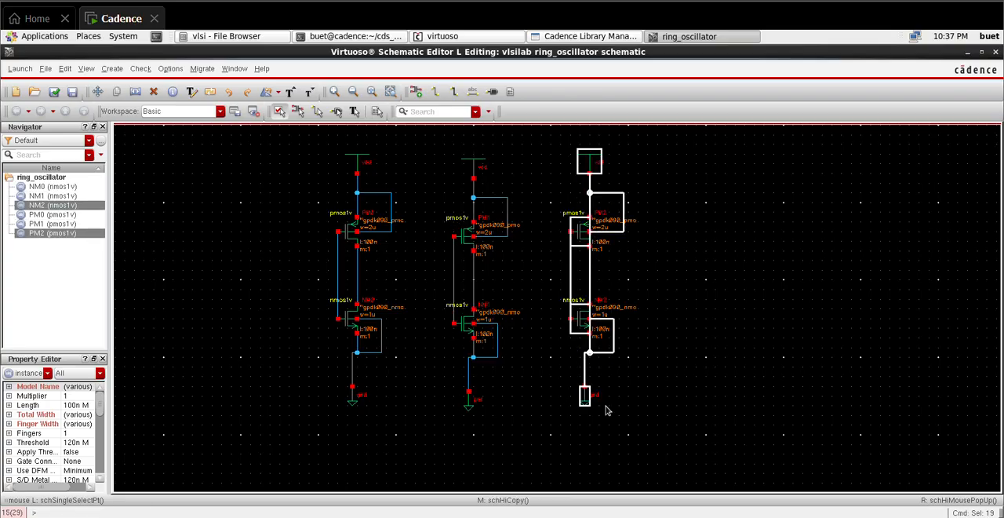
click(677, 416)
Step: Wire the first inverter's output to the second's gate line and the second's output to the third's gate line
key(w)
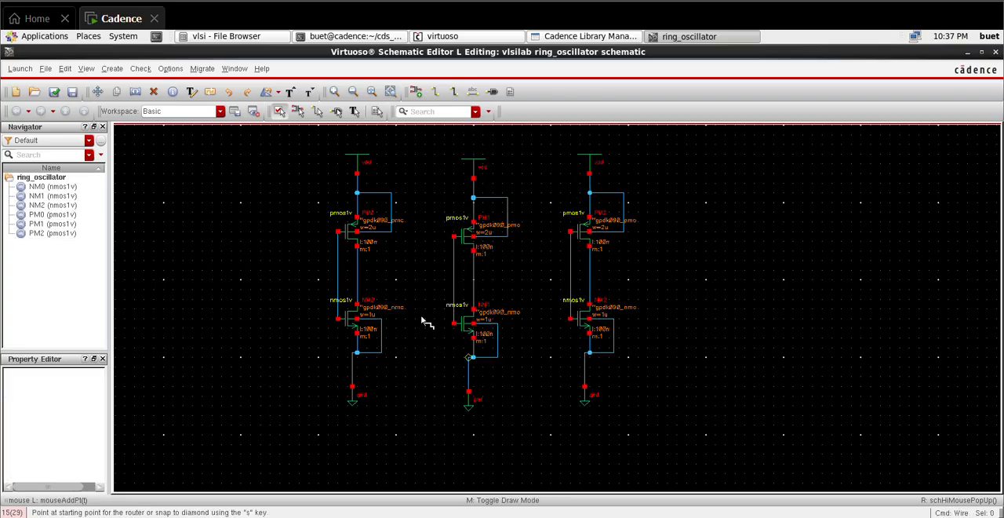
click(357, 277)
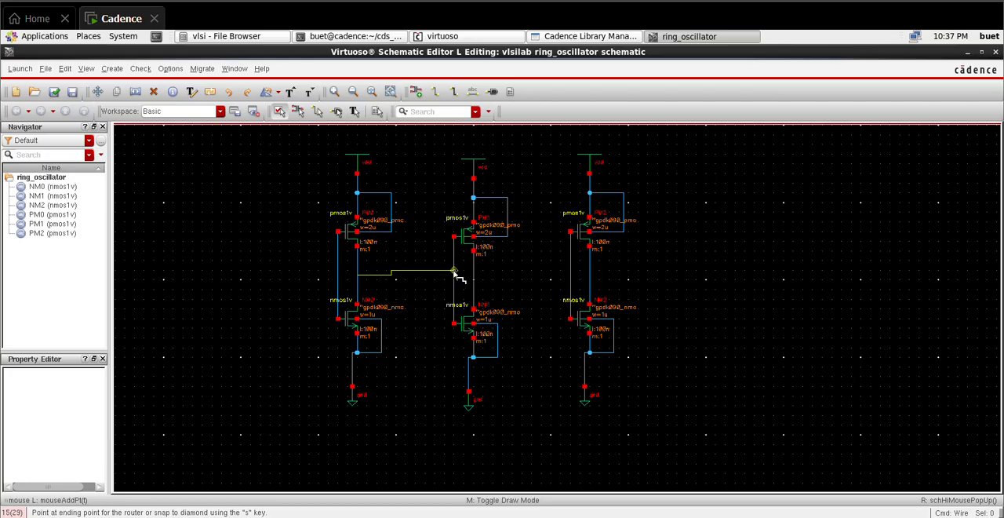
click(453, 271)
click(474, 274)
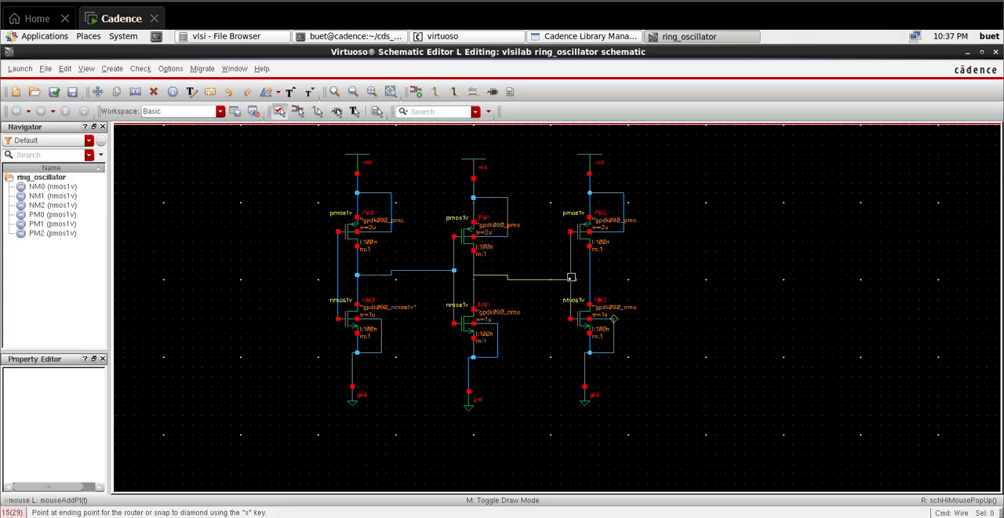
click(571, 275)
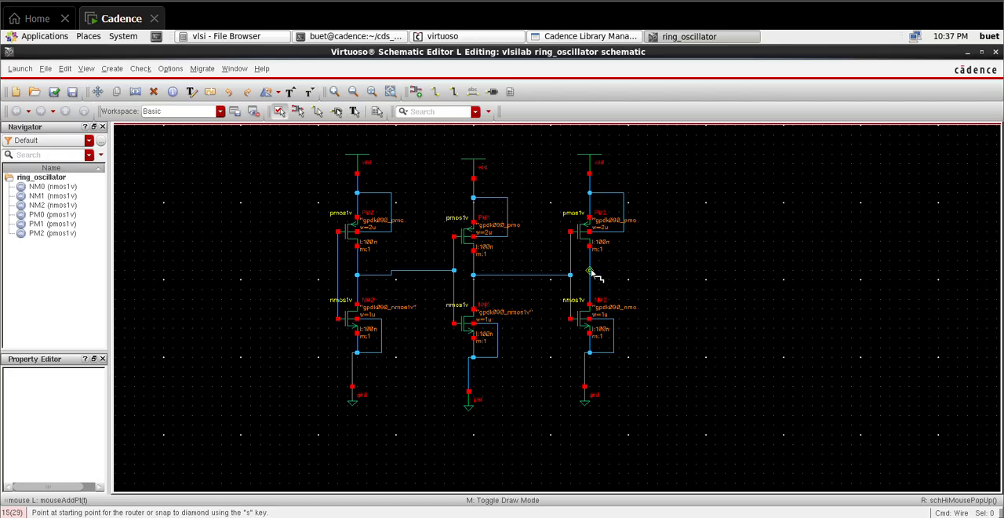
Step: Route a feedback wire from the third inverter's output around below the stages to the first inverter's gate line
click(590, 271)
click(725, 270)
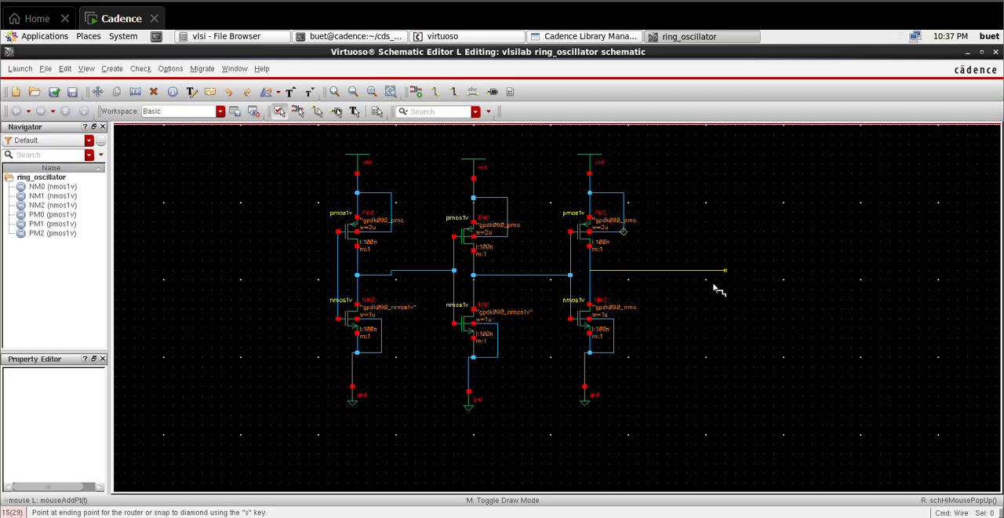
click(275, 454)
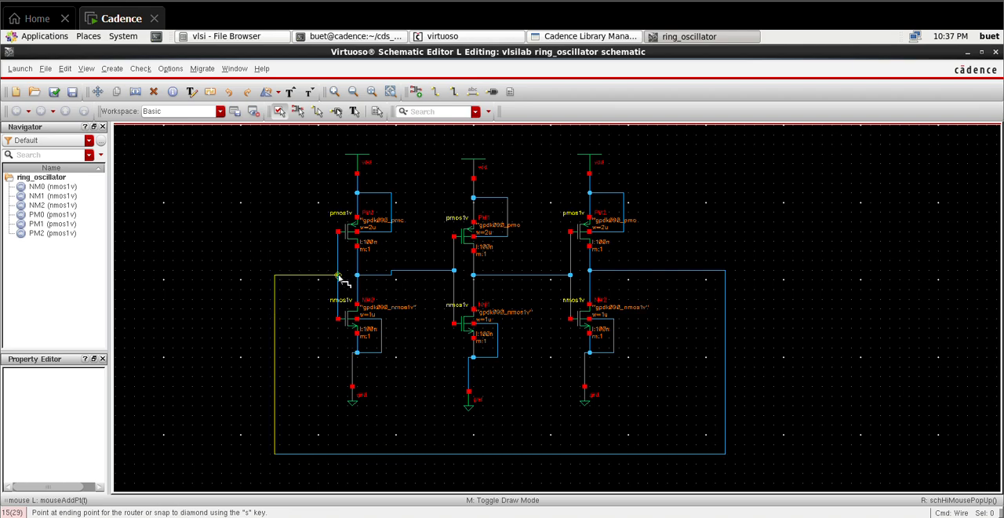
click(338, 276)
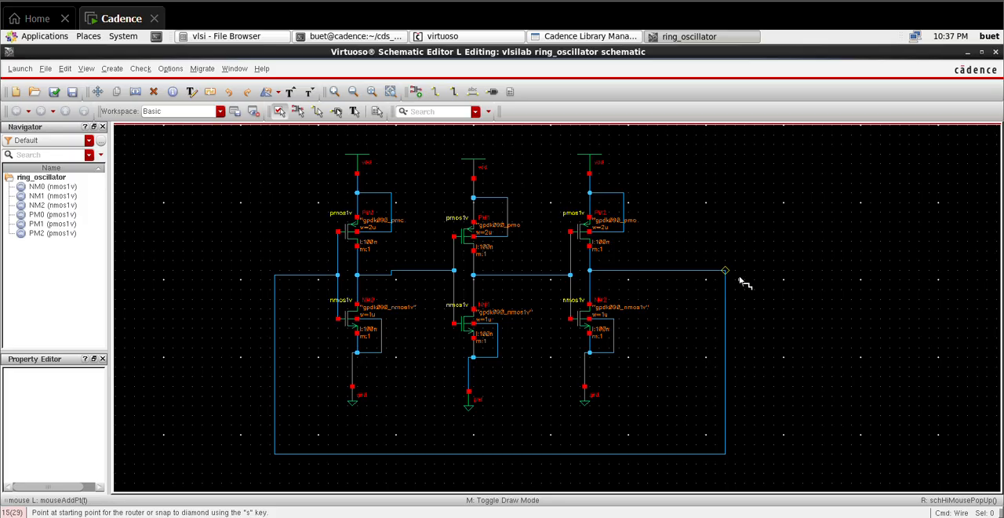
Step: Place an output pin named vout to the right of the feedback loop, level with the third inverter's output wire
key(p)
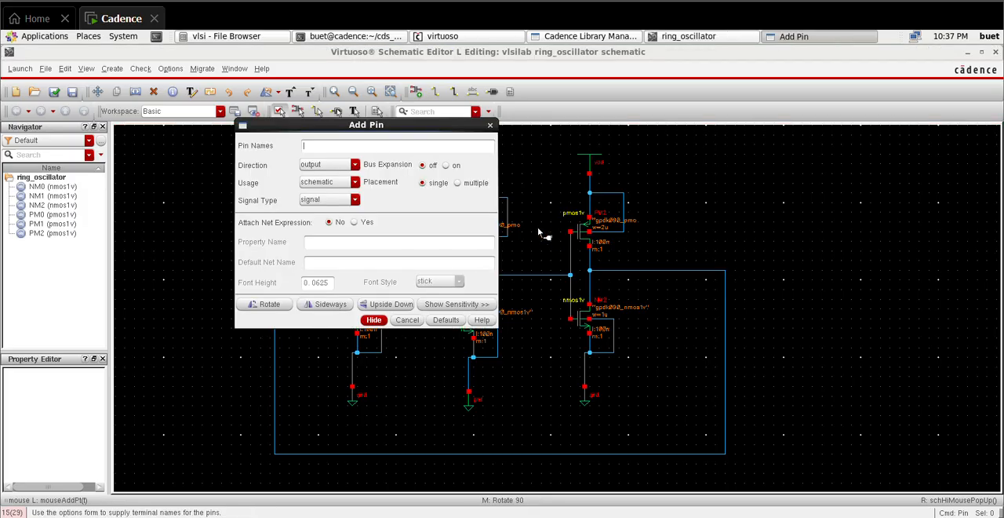
text(vout)
click(380, 320)
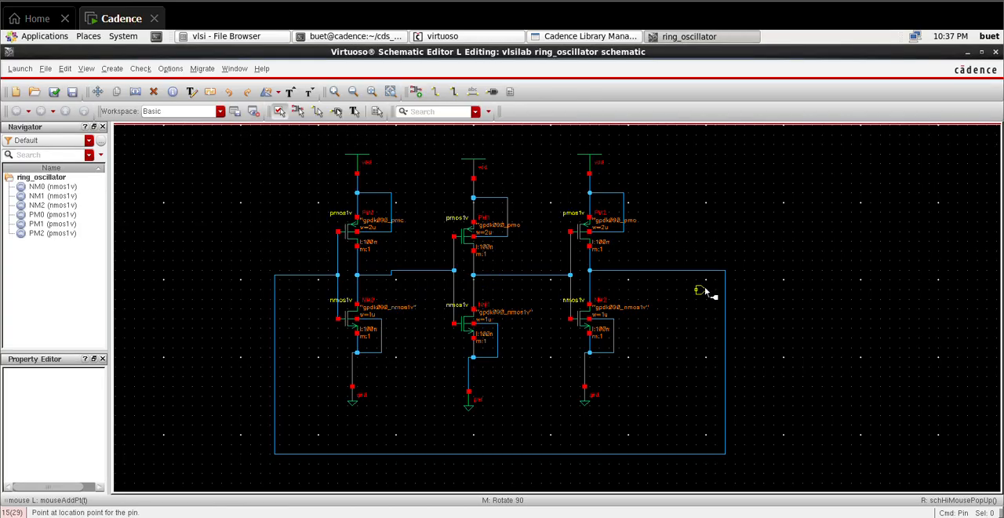
click(791, 270)
Step: Wire the upper-right corner of the feedback loop to the vout pin
key(w)
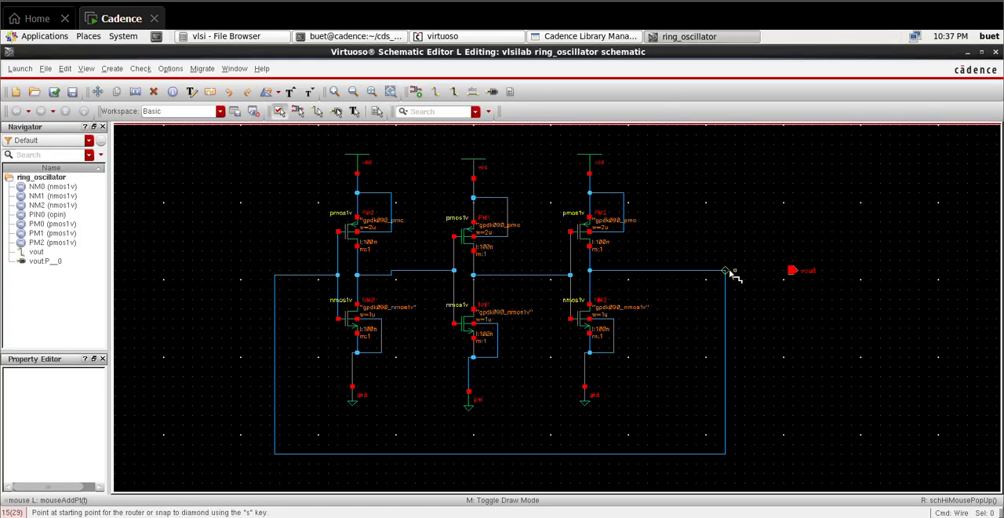
click(725, 272)
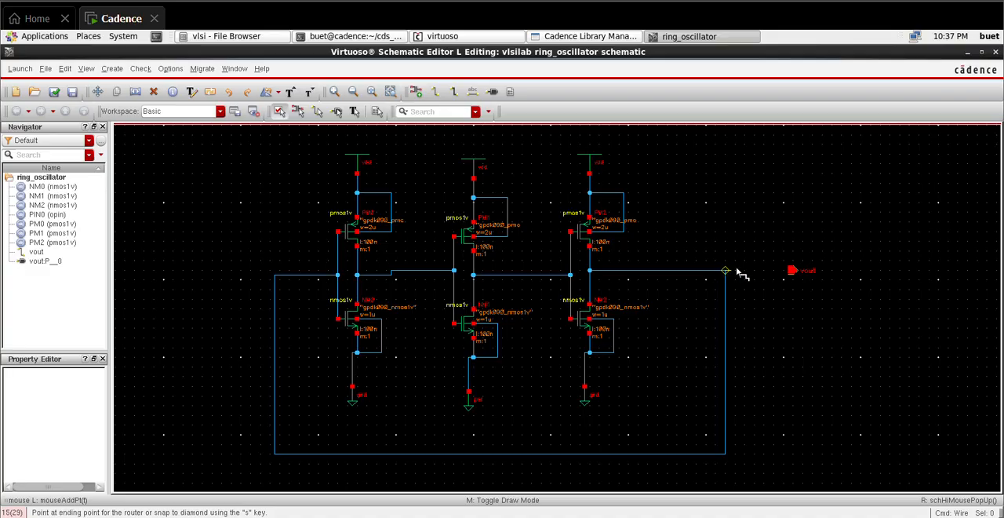
click(793, 271)
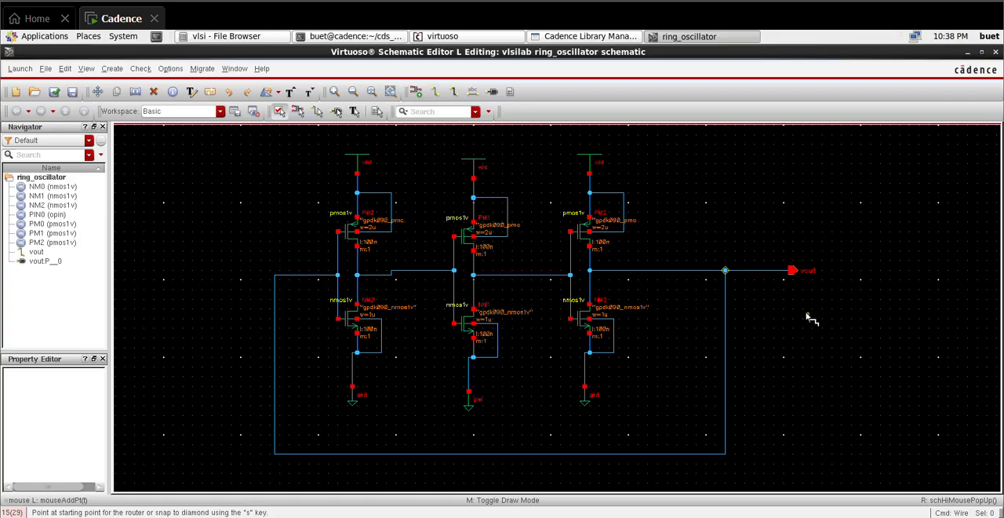
Step: Place a vdc source from analogLib with a DC voltage of 1.8 to the right of the vout pin
key(i)
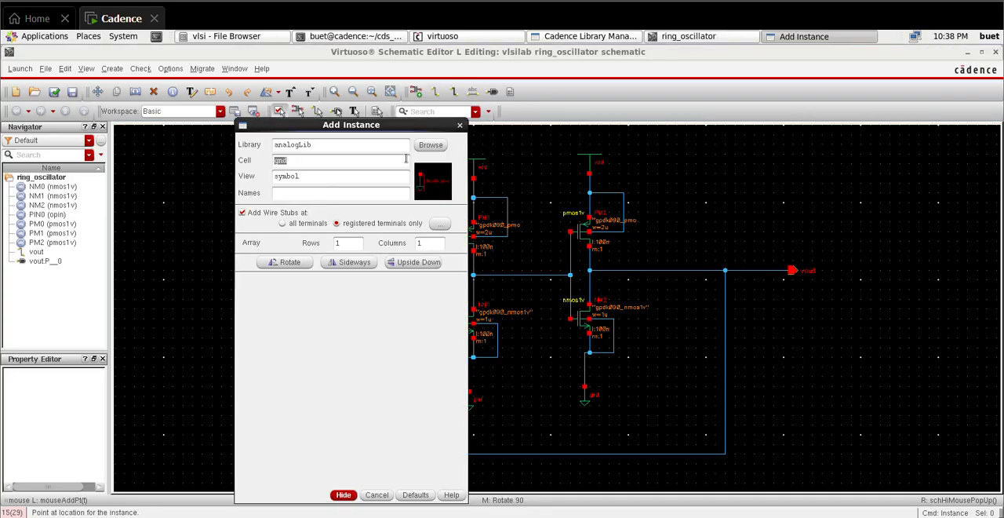
click(430, 146)
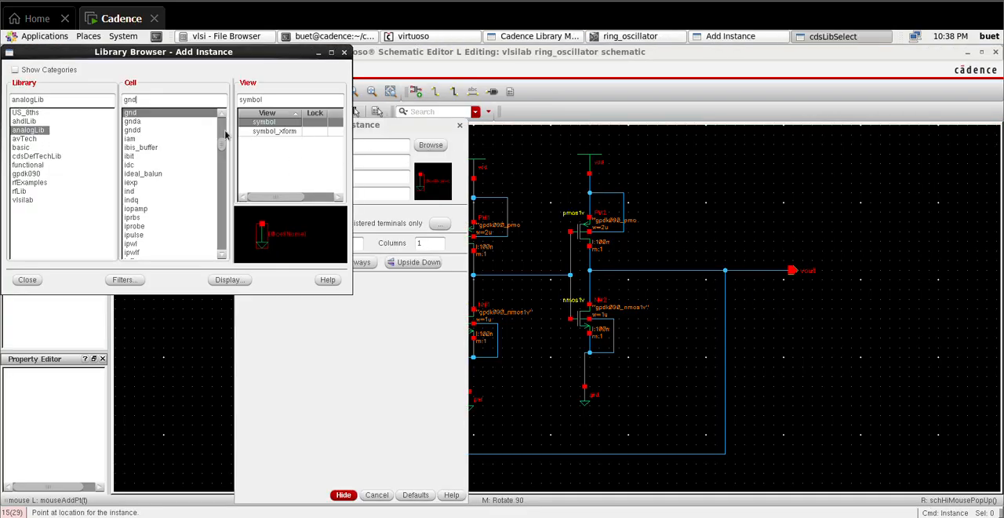
key(BackSpace)
key(BackSpace)
key(BackSpace)
text(vdc)
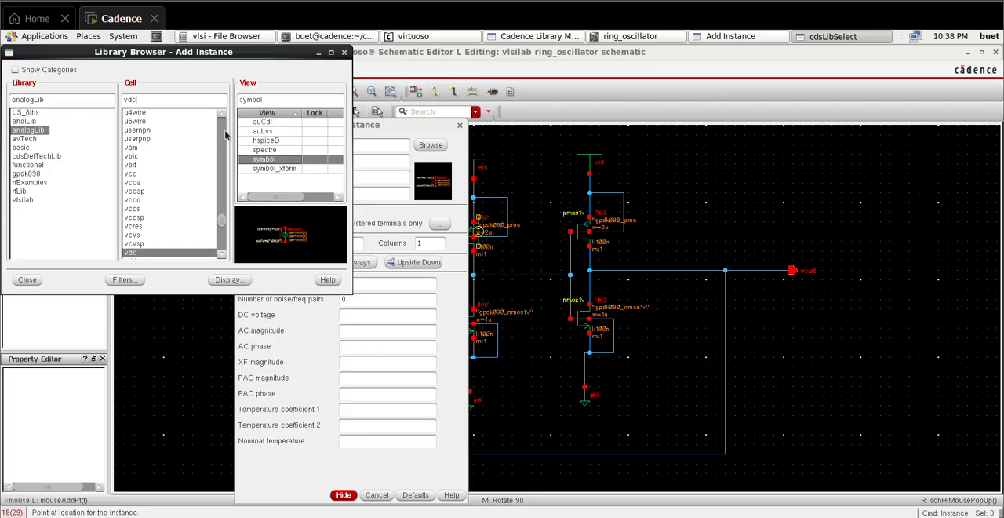
click(362, 321)
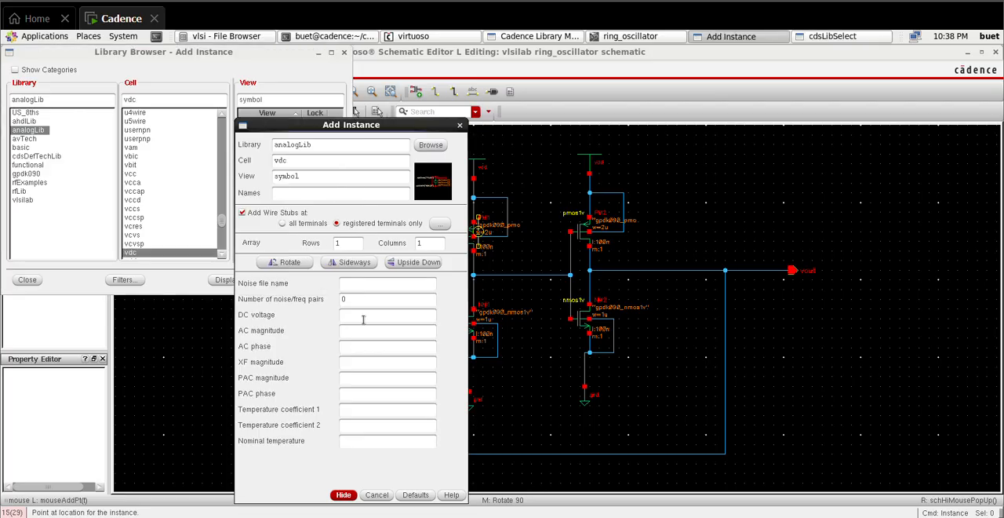
click(344, 495)
click(895, 274)
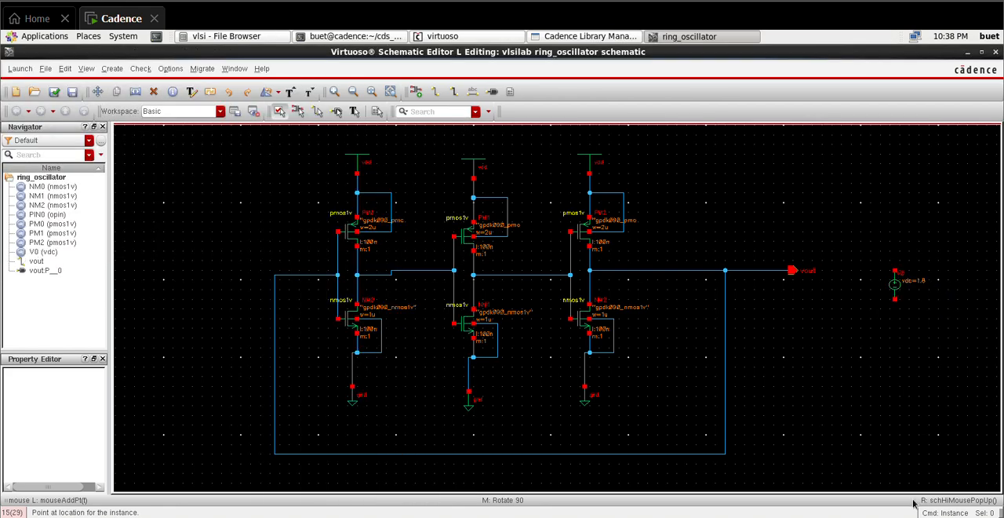
key(Escape)
Step: Place a vdd symbol from analogLib directly above the vdc source
key(i)
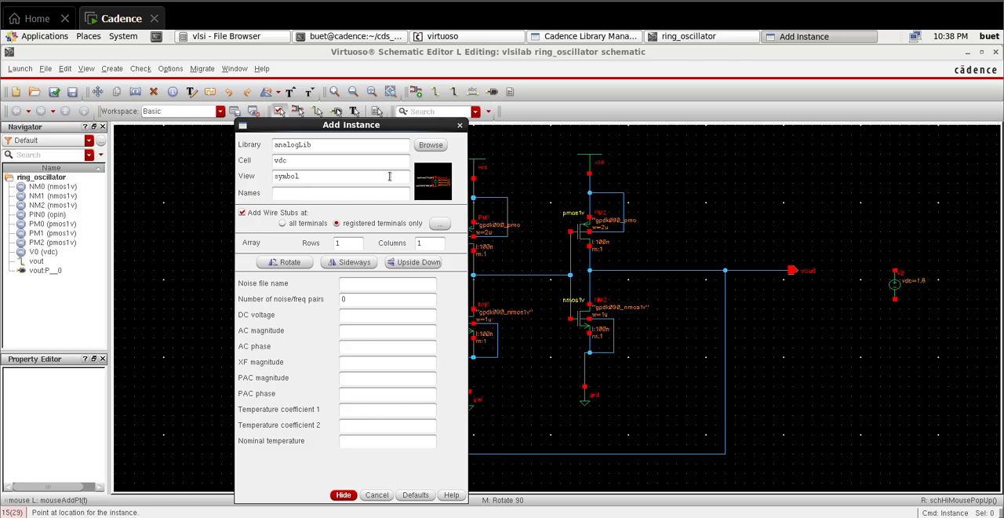
drag(377, 163, 194, 164)
key(BackSpace)
click(345, 495)
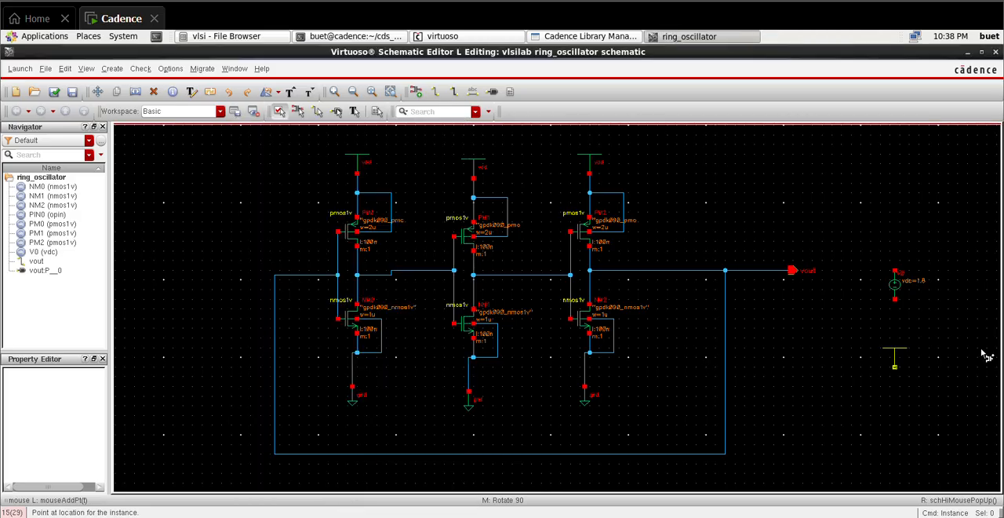
click(898, 226)
Step: Place a gnd symbol from analogLib directly below the vdc source
key(i)
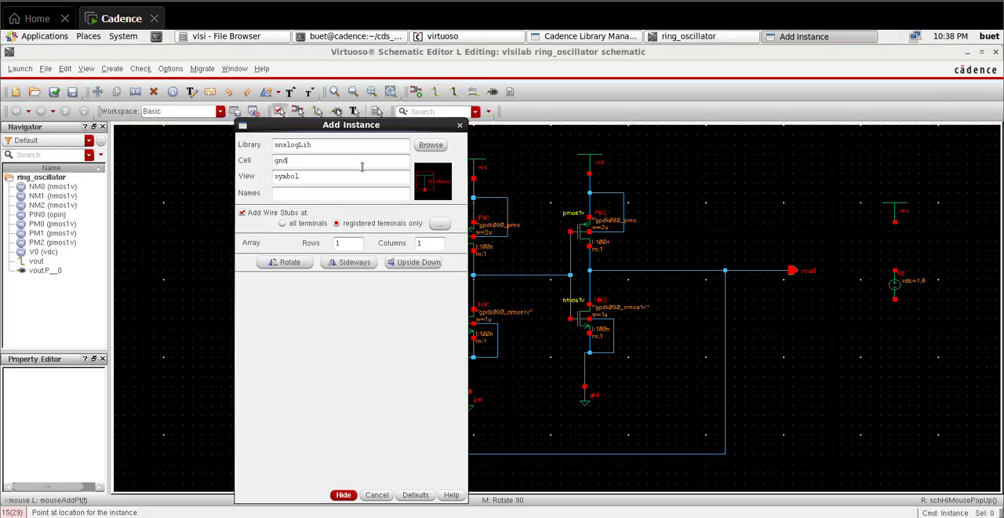
click(343, 494)
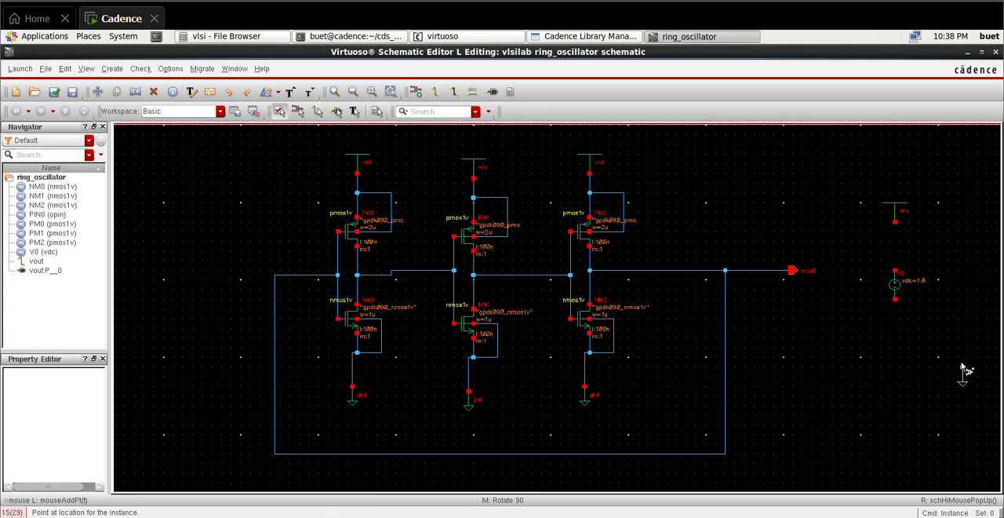
click(897, 359)
Step: Wire the vdc source's upper terminal to vdd and its lower terminal to gnd
key(w)
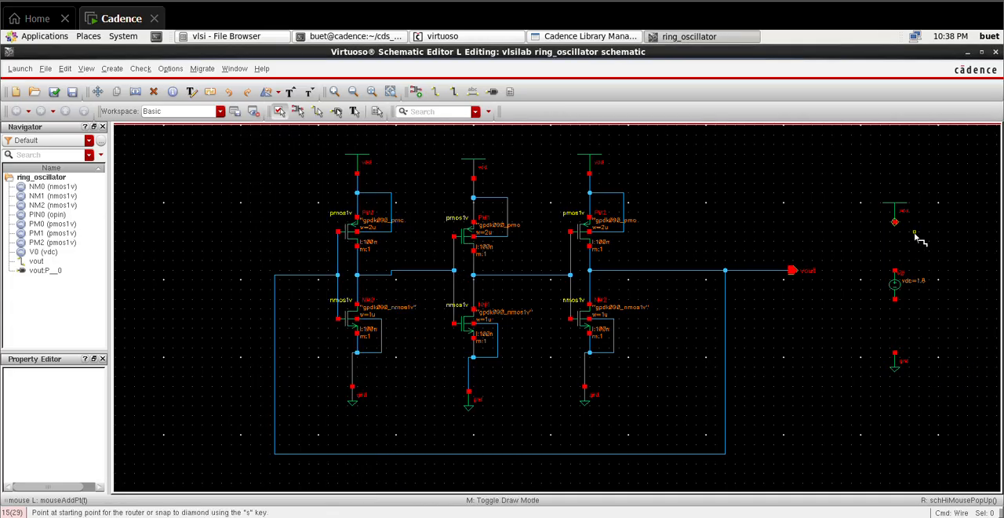
click(894, 222)
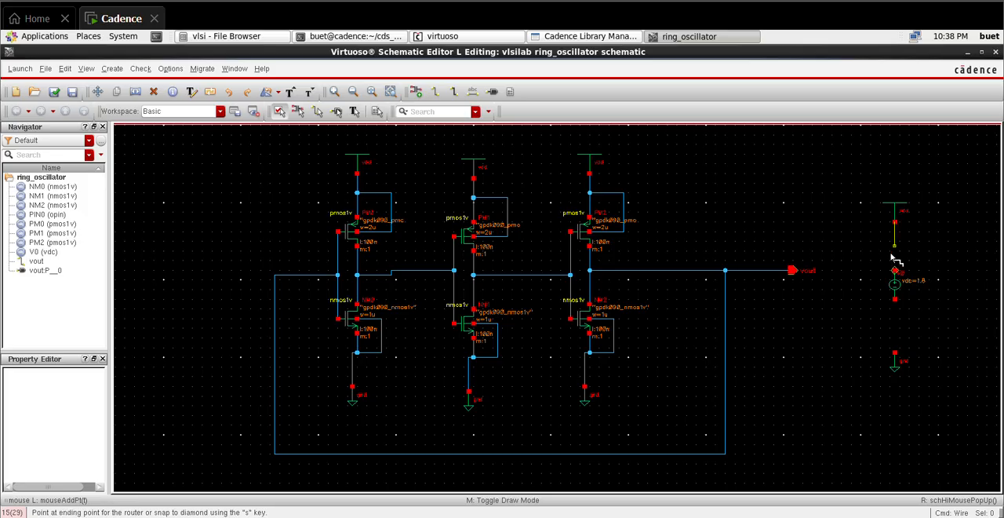
click(896, 271)
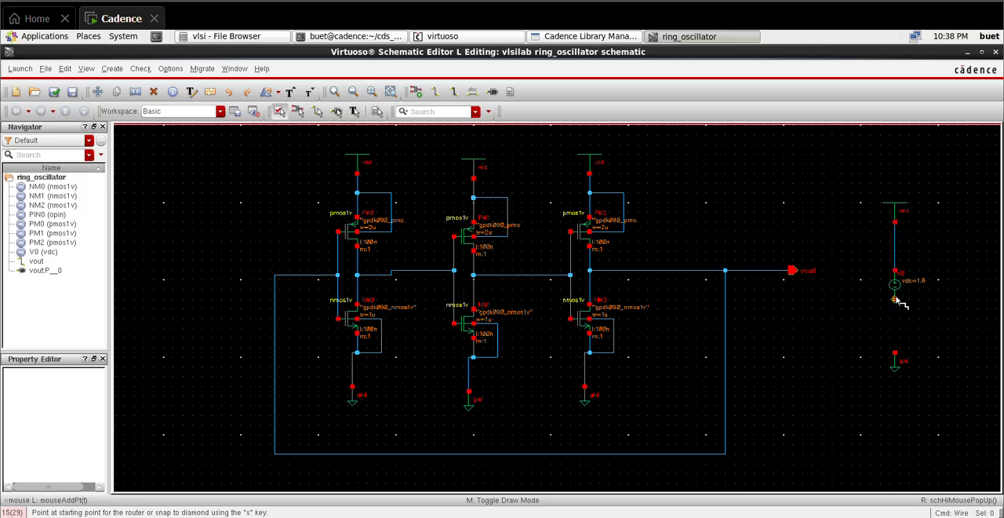
click(895, 299)
click(895, 353)
Step: Place three 1 pF cap instances from analogLib, one to the right of each inverter stage's NMOS transistor
key(i)
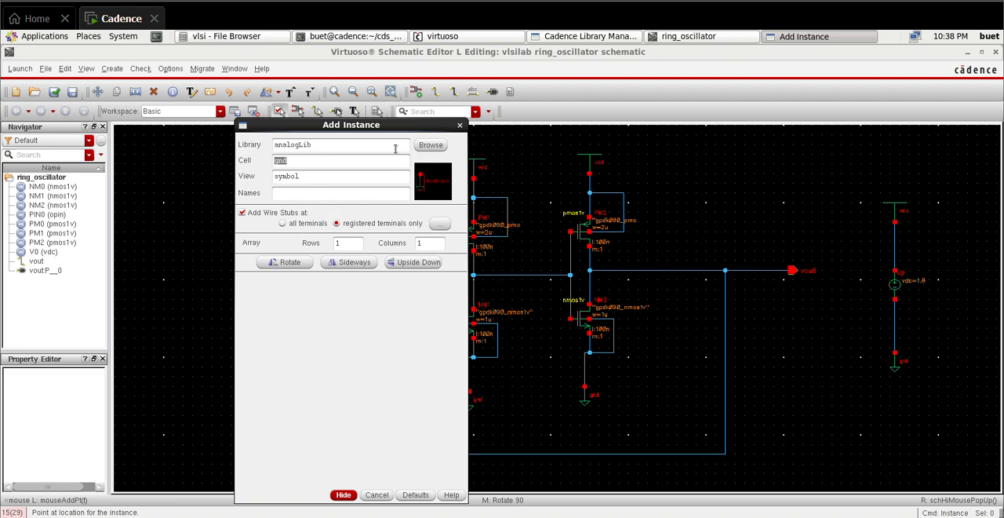
click(431, 145)
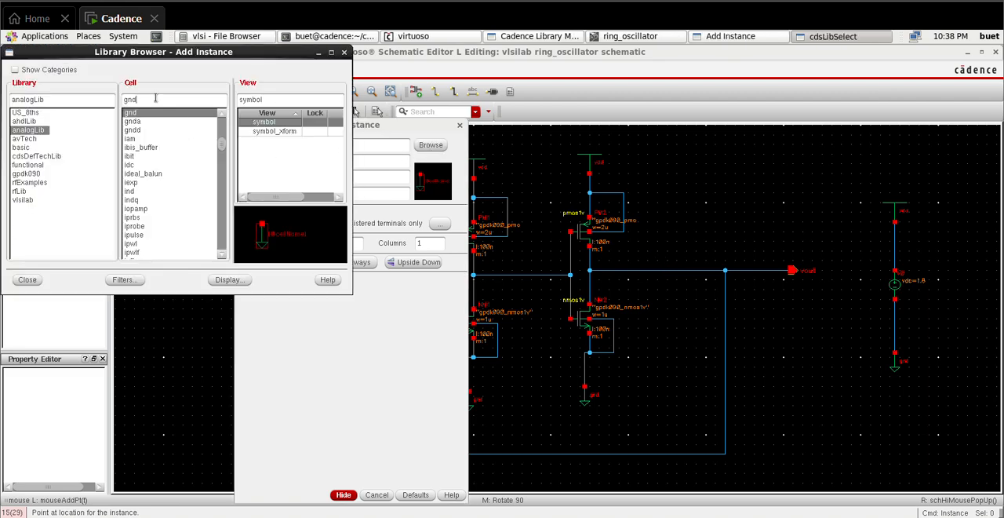
key(BackSpace)
text(cap)
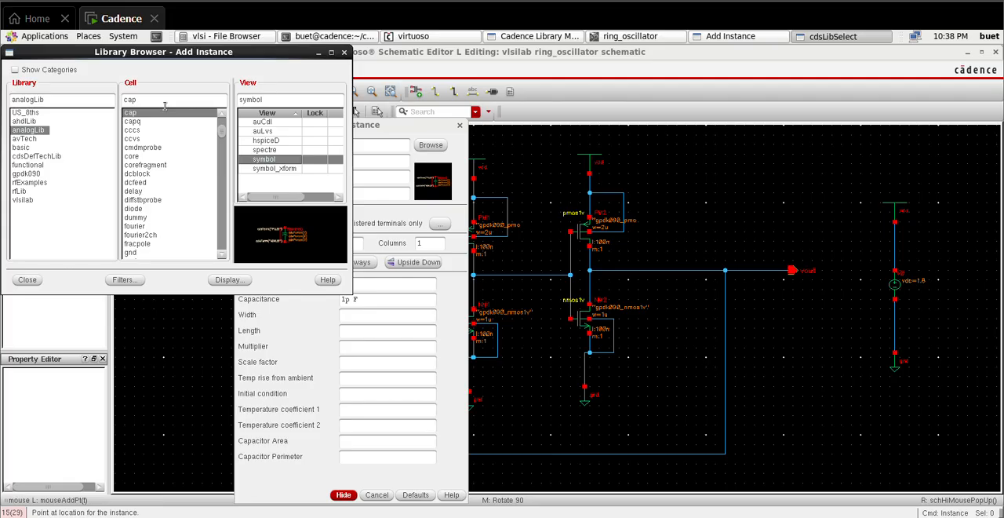
click(353, 316)
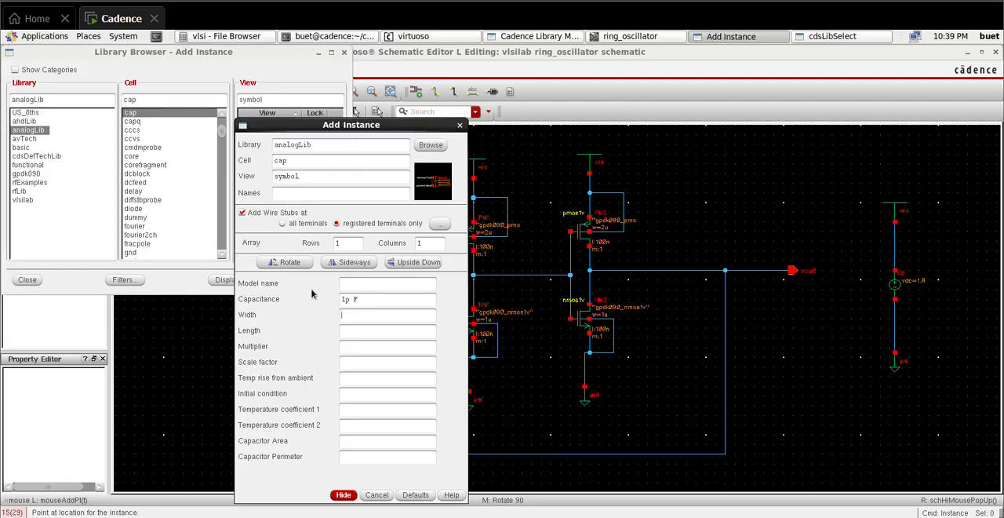
click(344, 496)
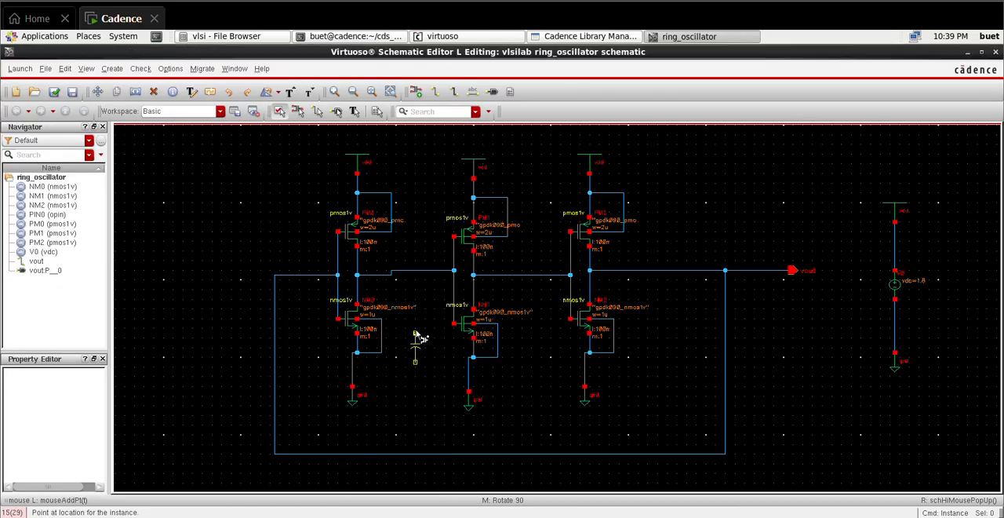
click(419, 335)
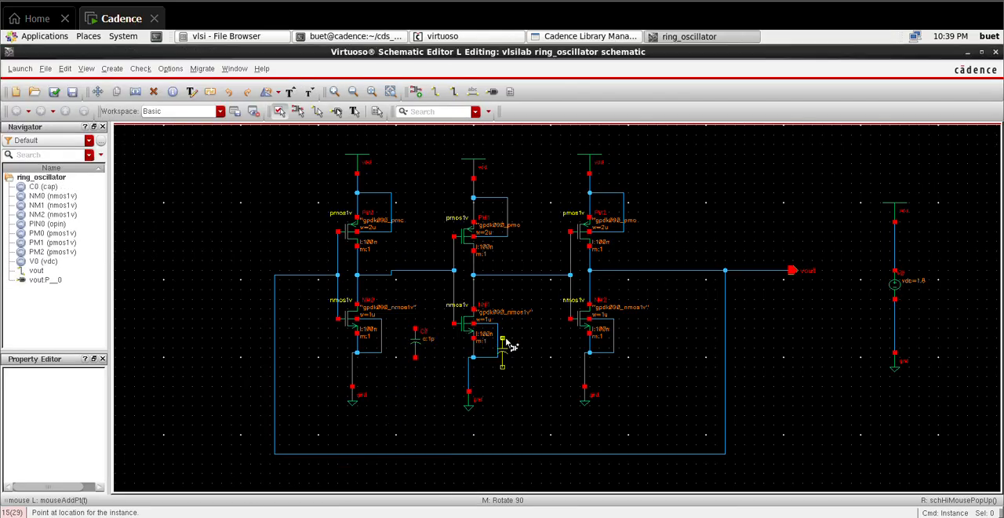
click(547, 331)
click(682, 335)
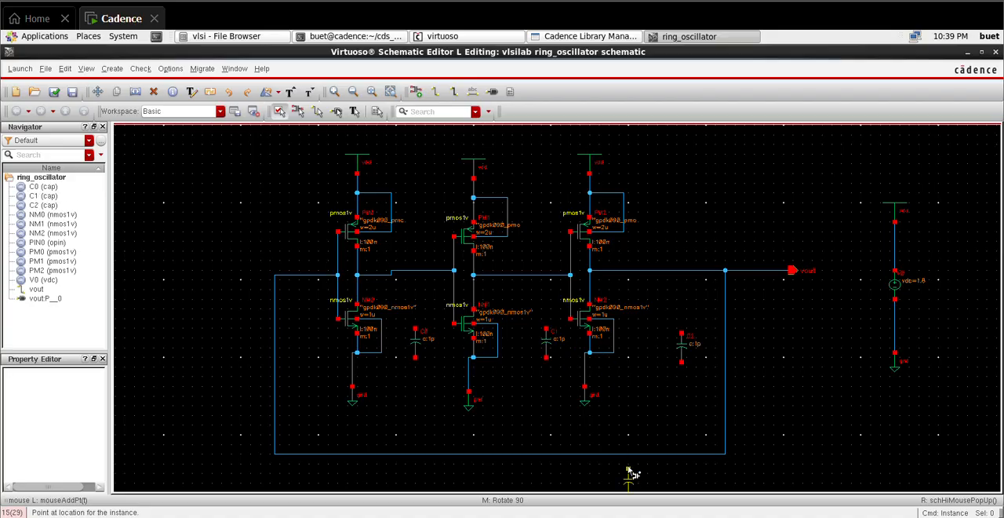
key(Escape)
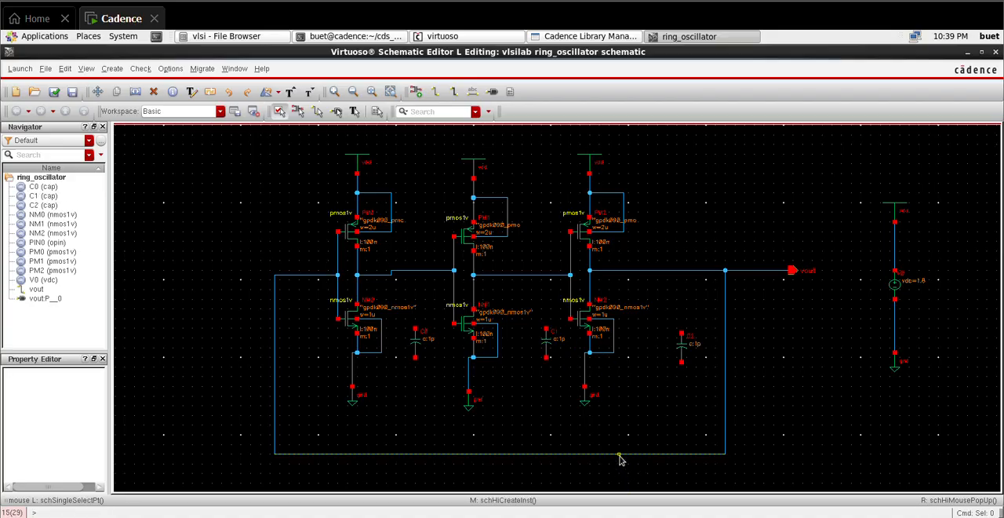
Step: Place a gnd symbol from analogLib below each of the three capacitors
key(i)
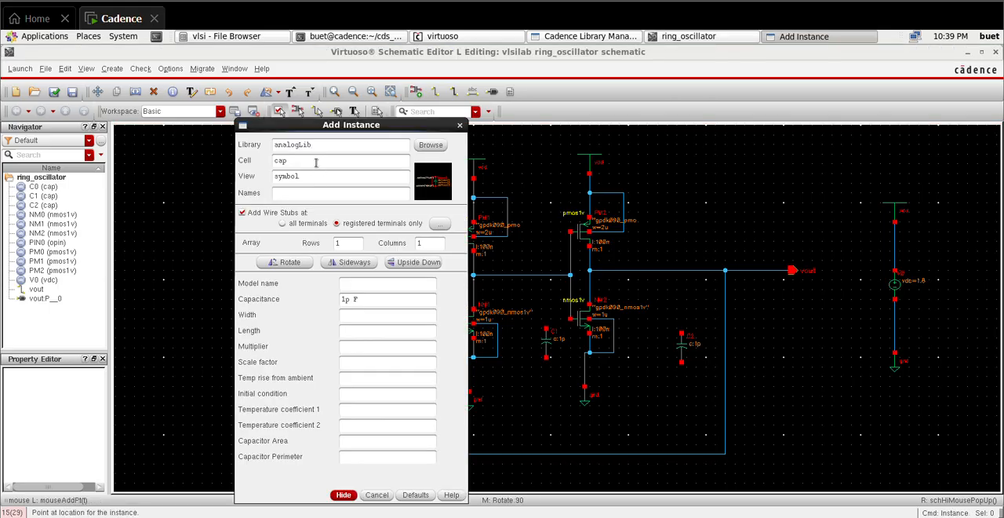
double_click(316, 162)
key(BackSpace)
text(gnd)
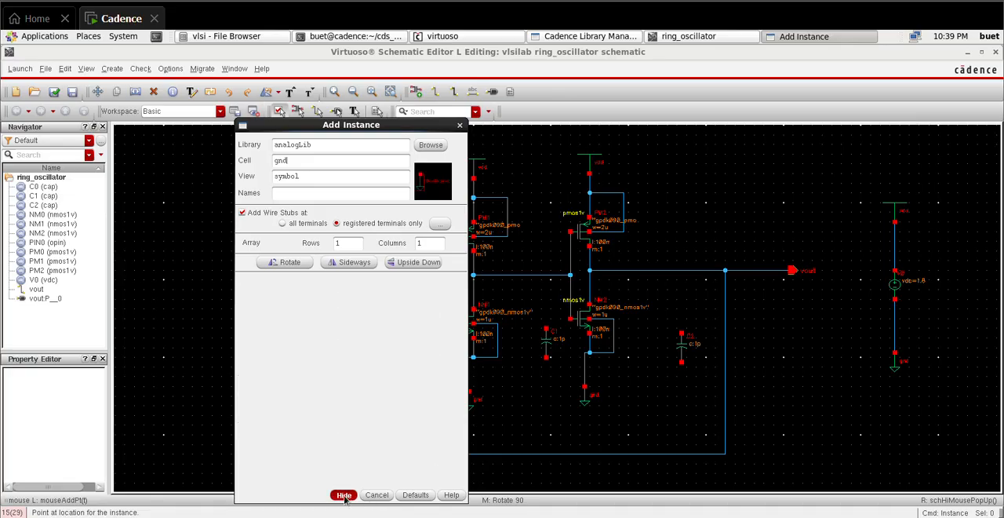
click(343, 495)
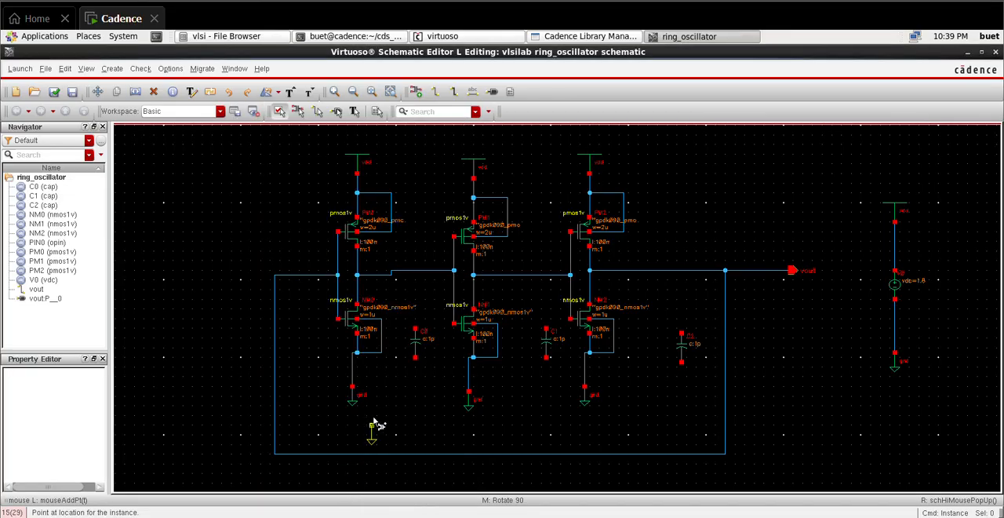
click(415, 377)
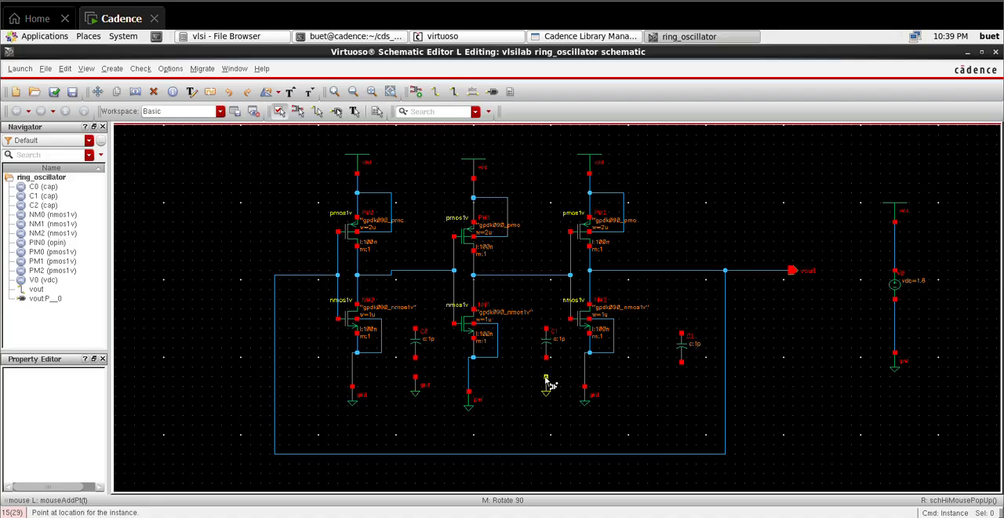
click(541, 382)
click(682, 392)
Step: Wire the first capacitor between the first stage's output net and the gnd symbol below it
key(w)
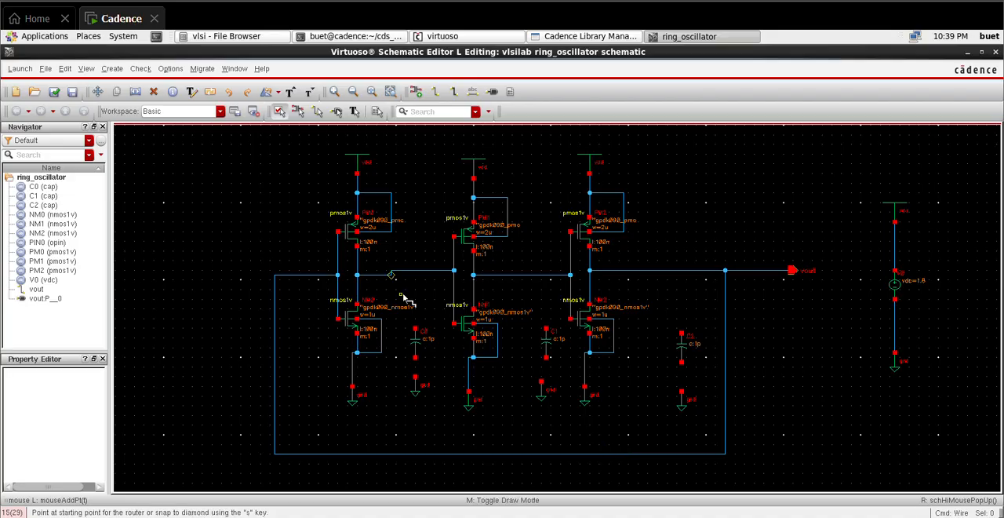
click(419, 271)
click(416, 329)
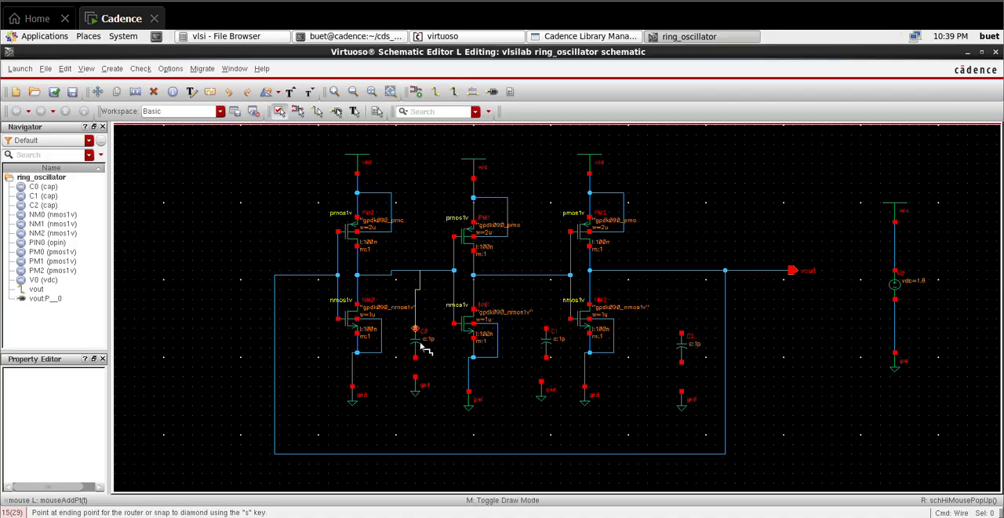
click(417, 358)
click(415, 380)
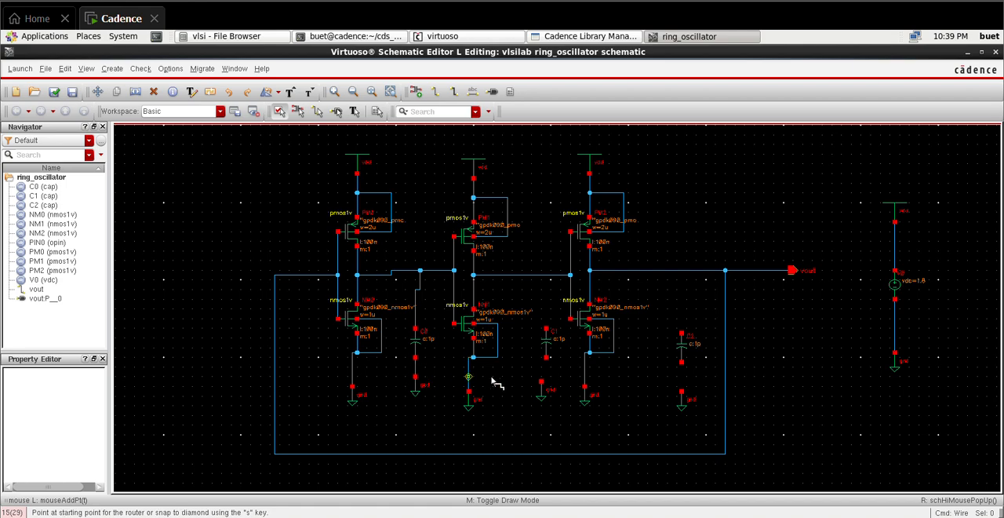
Step: Wire the second capacitor's lower terminal to its gnd symbol and its upper terminal to the second stage's output net
click(547, 358)
click(541, 381)
click(547, 330)
click(547, 274)
Step: Wire the third capacitor between the vout net and the gnd symbol below it
click(682, 333)
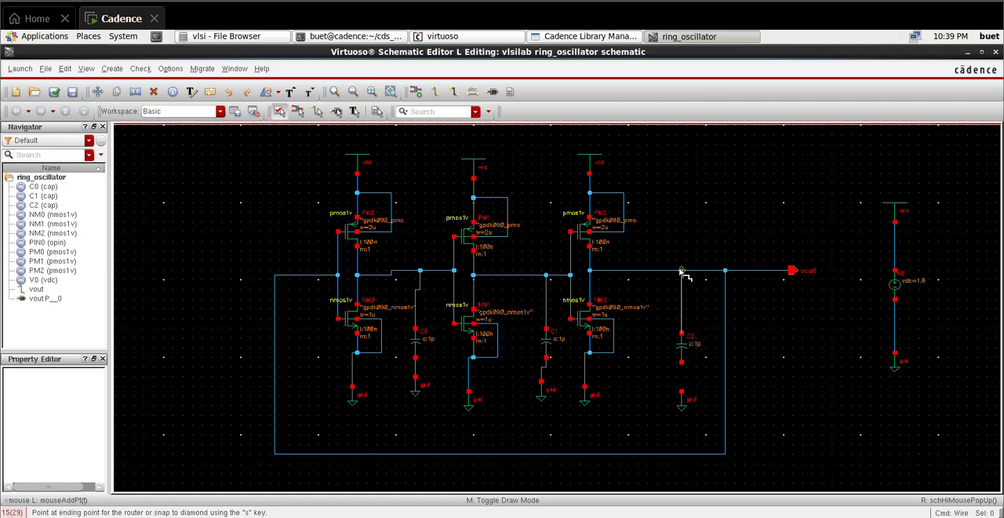
click(682, 270)
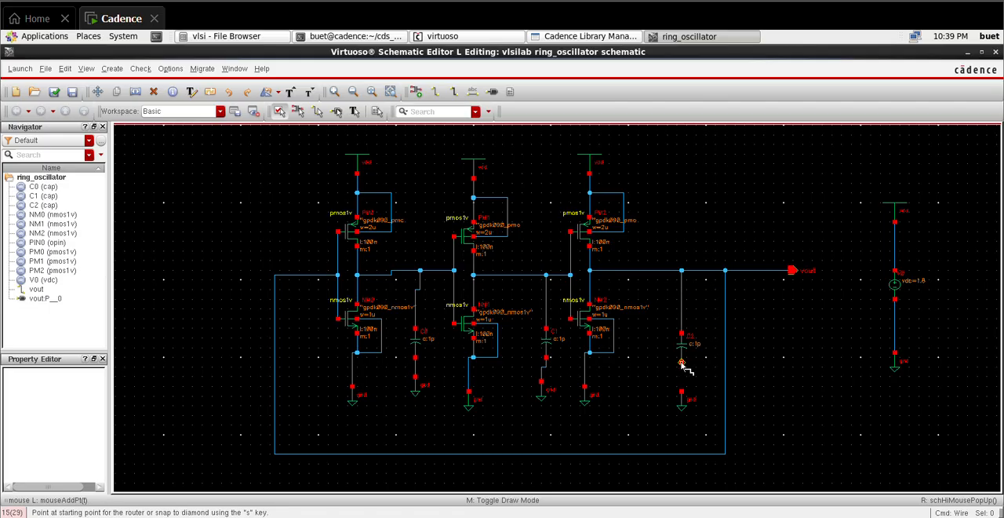
click(682, 363)
click(682, 393)
Step: Check and save the ring_oscillator schematic and launch ADE L for it
key(shift+x)
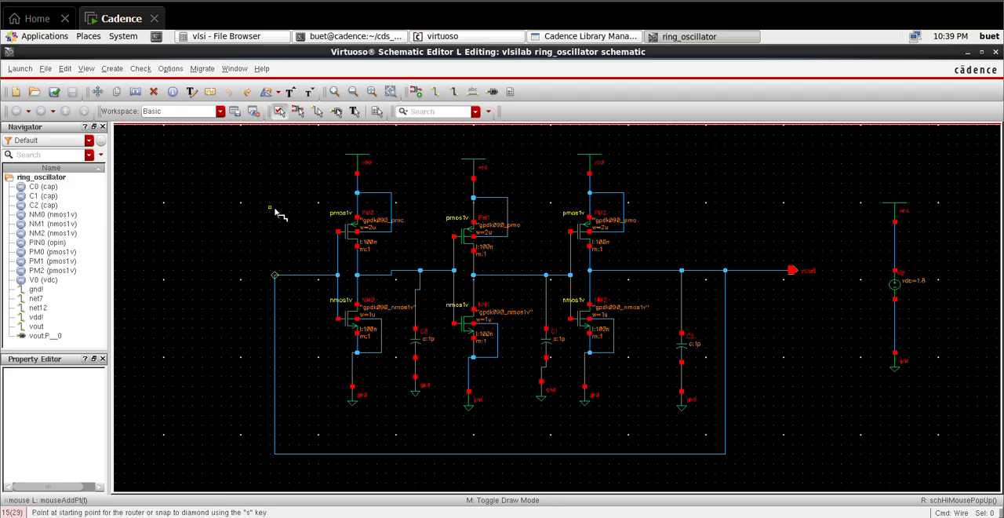
click(54, 92)
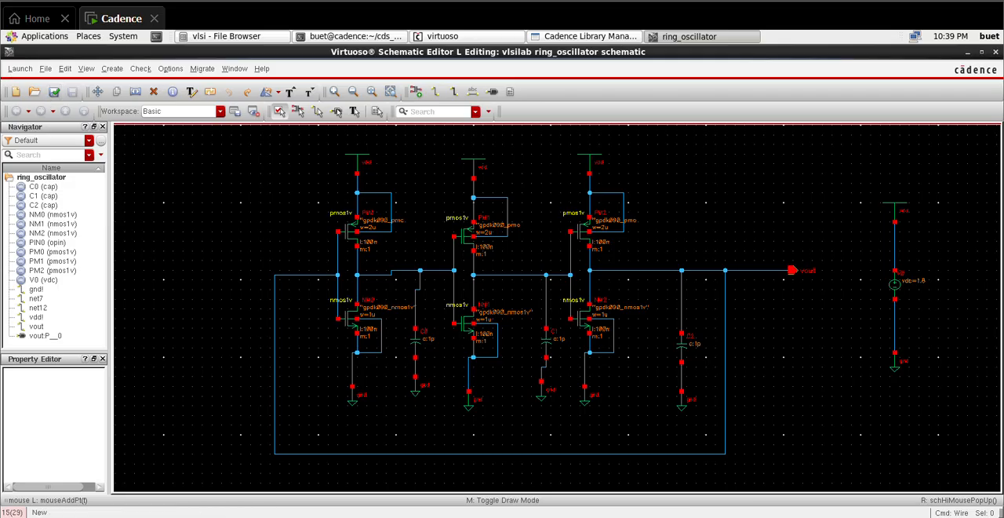
click(20, 68)
click(32, 99)
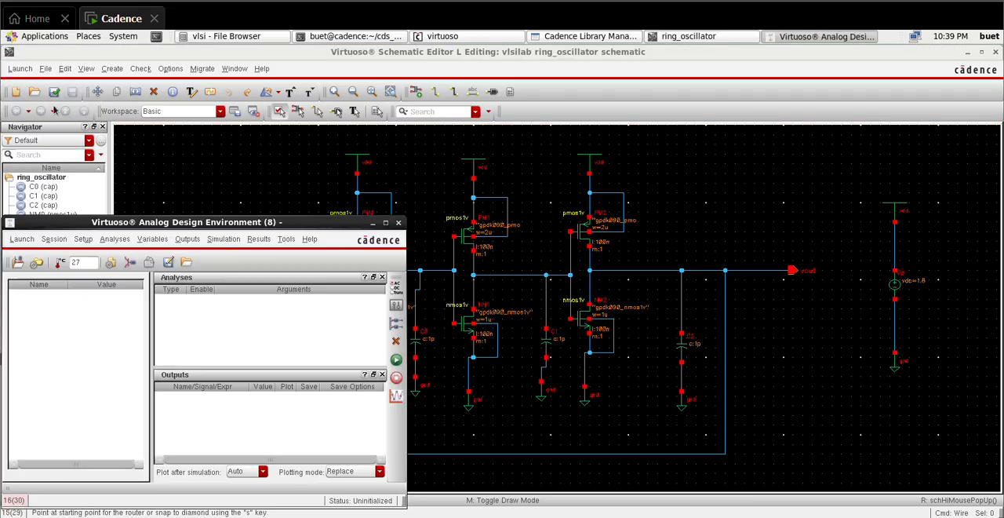
Step: Add an enabled transient analysis with a stop time of 200n and moderate accuracy
click(114, 239)
click(128, 254)
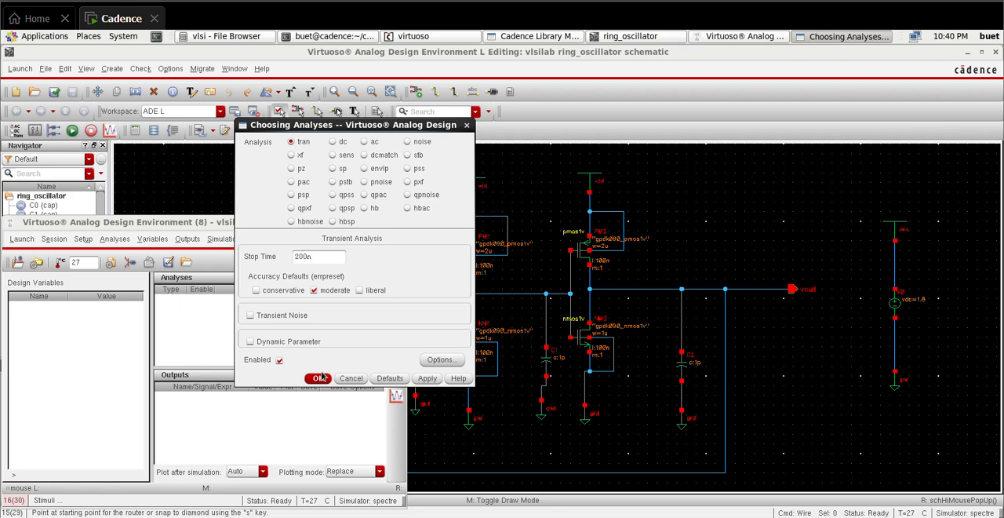
click(318, 378)
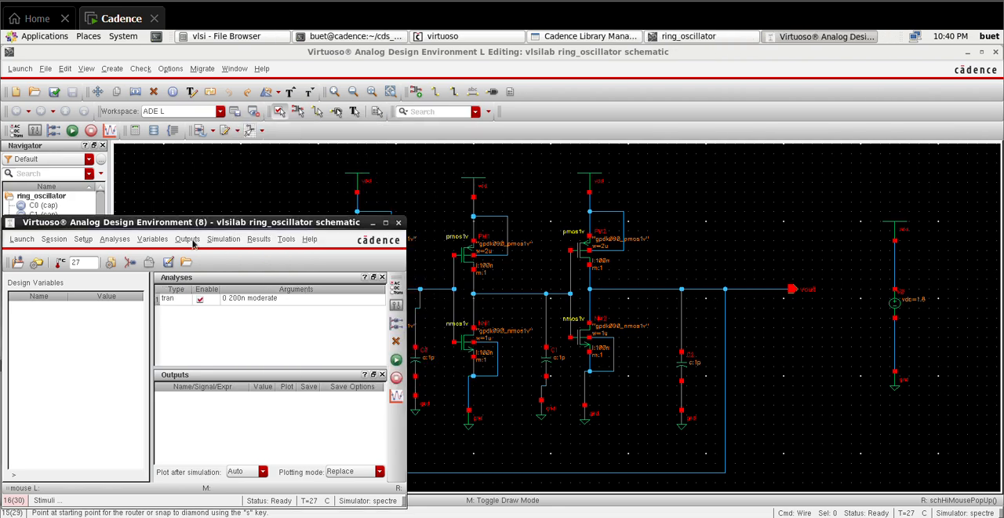
Step: Set an initial condition of 0 V on the vout net as a convergence aid
click(223, 240)
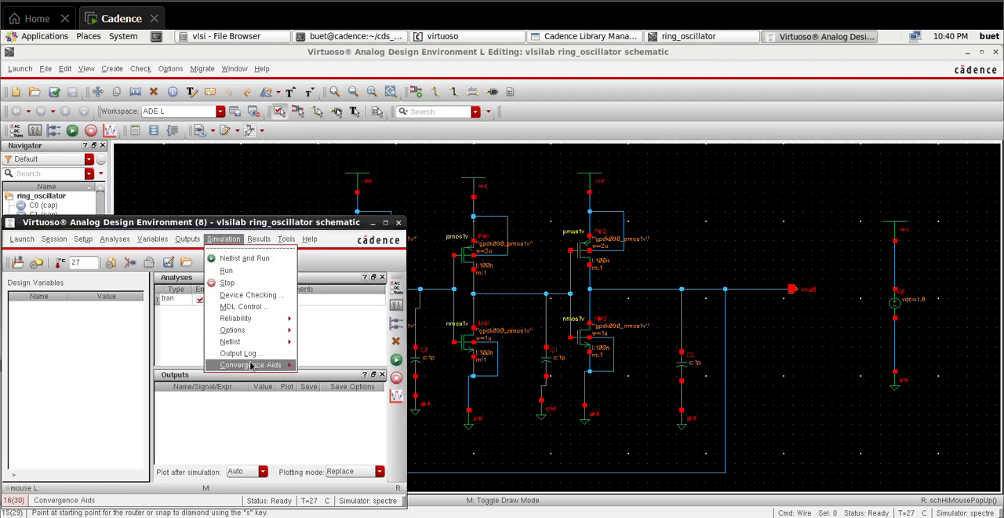
mouse_move(256, 366)
click(329, 384)
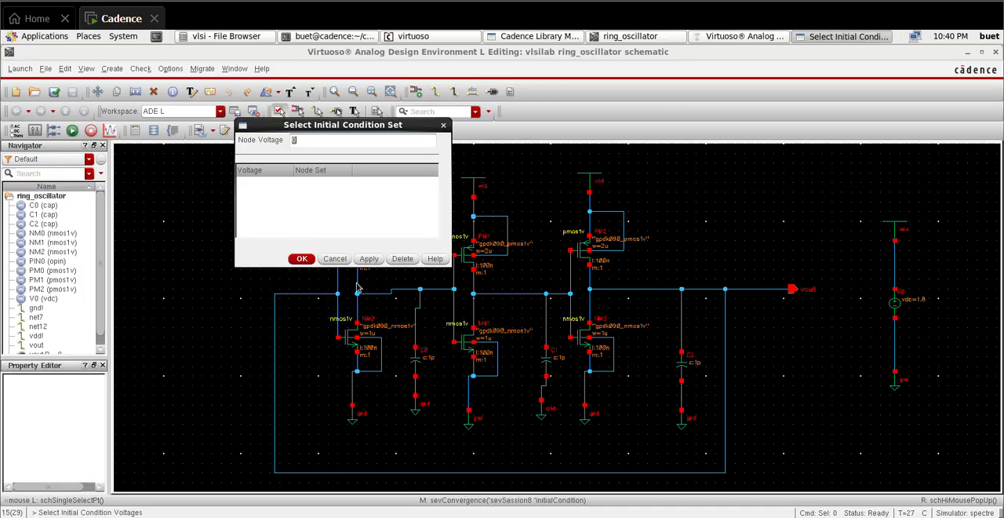
click(640, 293)
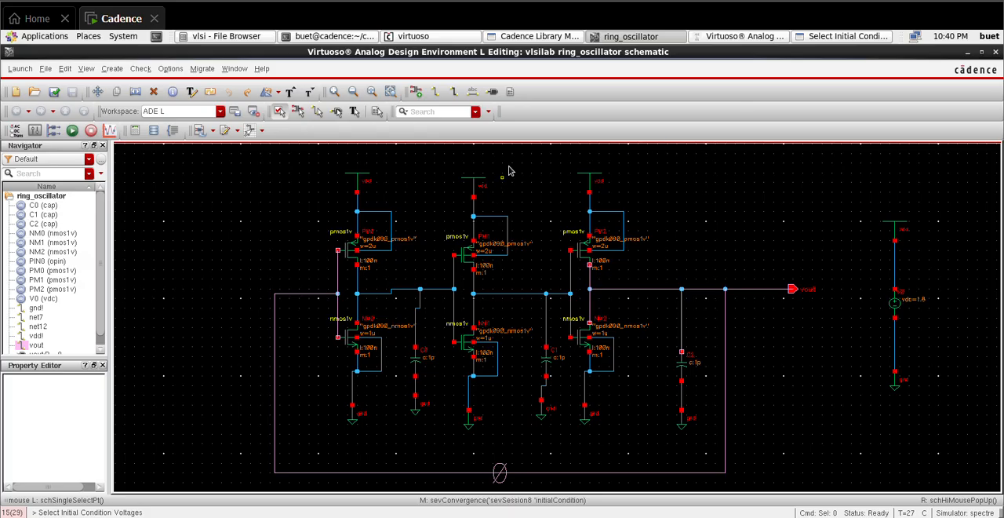
click(843, 37)
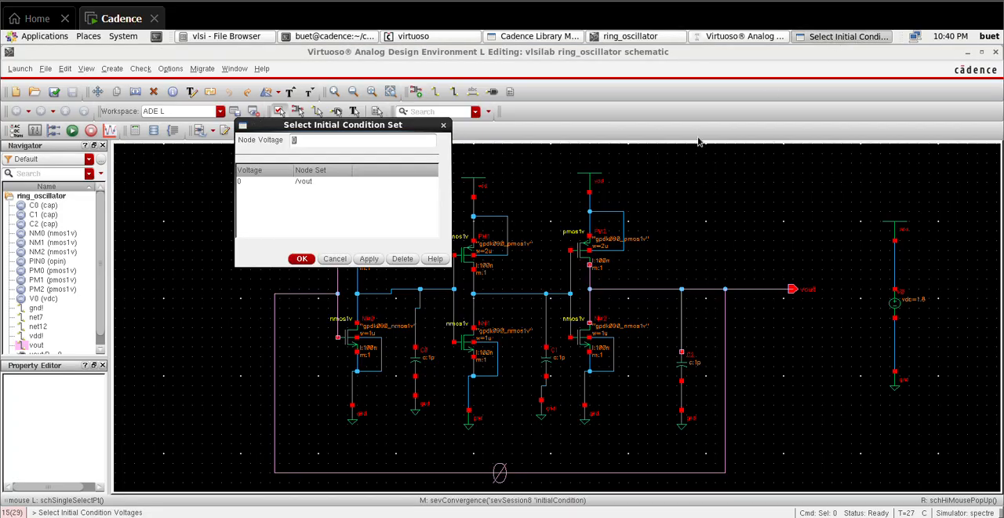
click(303, 260)
Step: Add the vout net as an output to plot by selecting it on the schematic
click(787, 39)
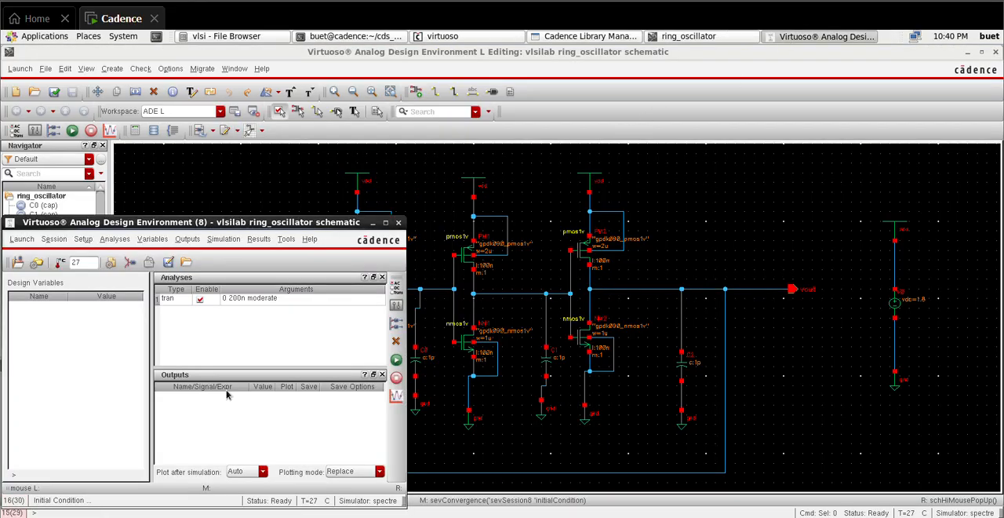
click(187, 240)
mouse_move(209, 317)
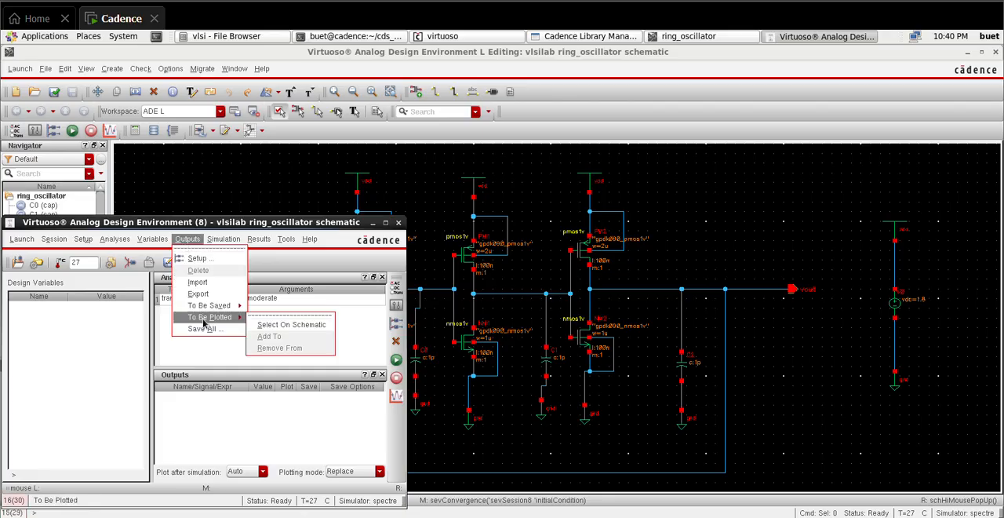
click(282, 324)
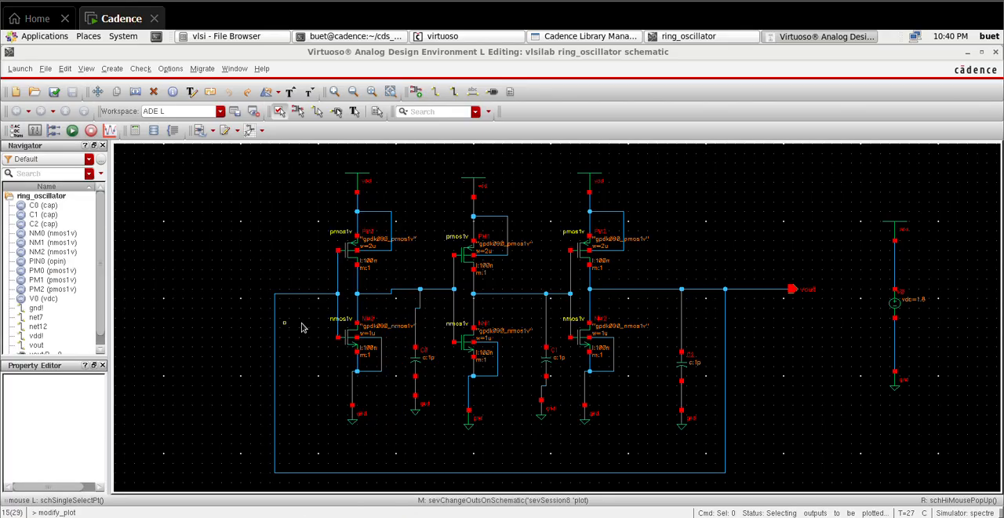
click(655, 294)
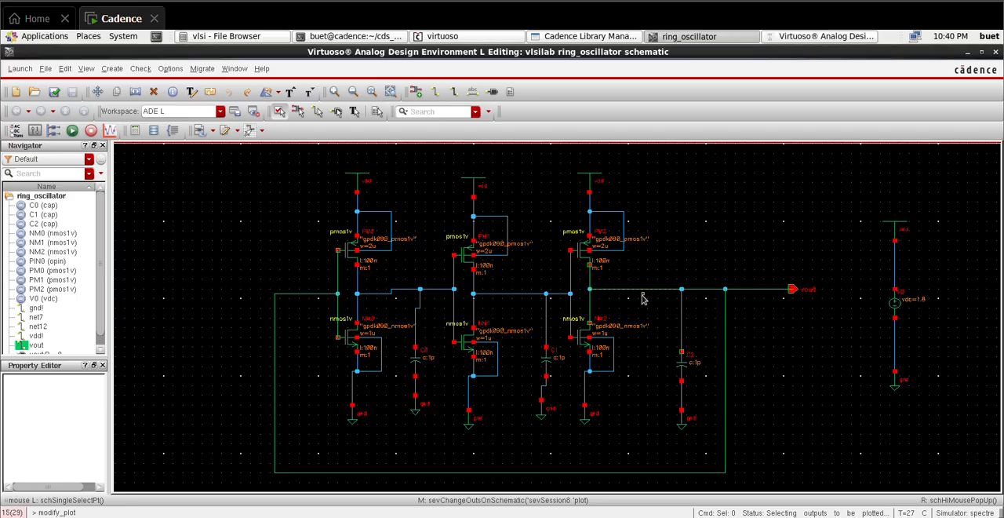
Step: Netlist and run the transient simulation from the Analog Design Environment, and maximize the resulting waveform window
click(828, 39)
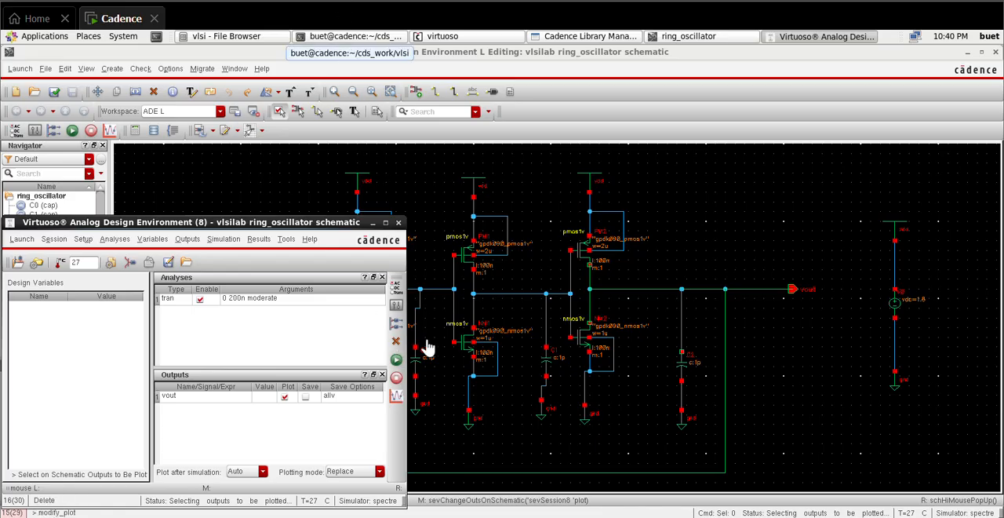
click(398, 354)
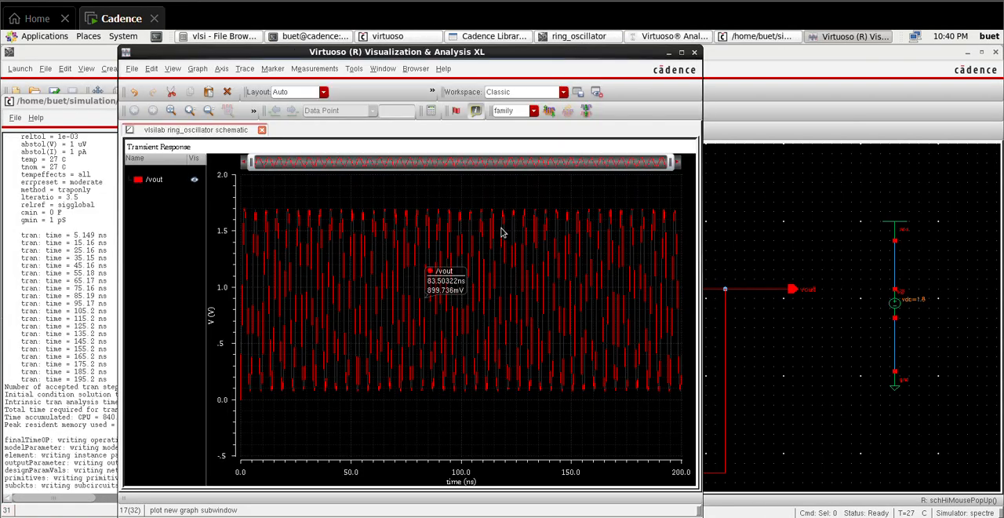
click(681, 53)
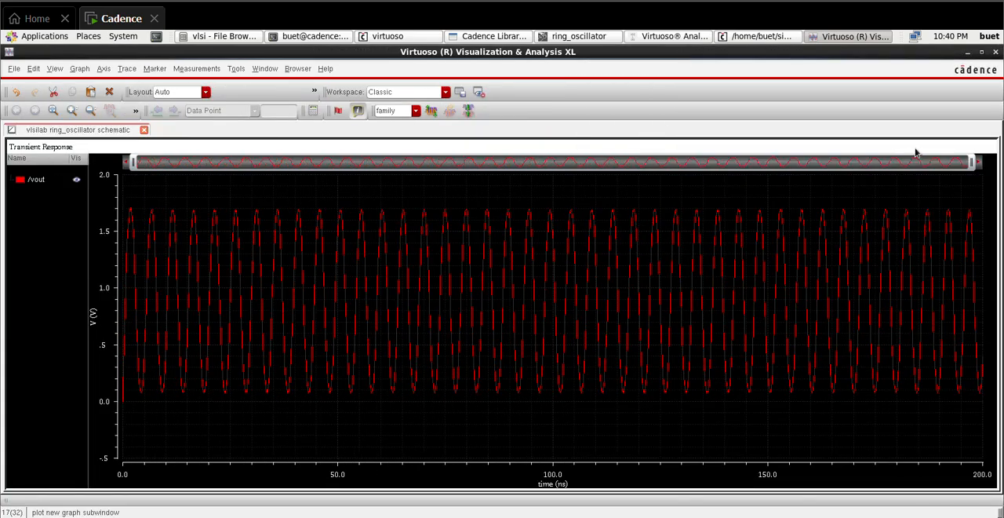
Step: Examine the vout transient waveform and return to the Analog Design Environment window
drag(972, 163, 1000, 192)
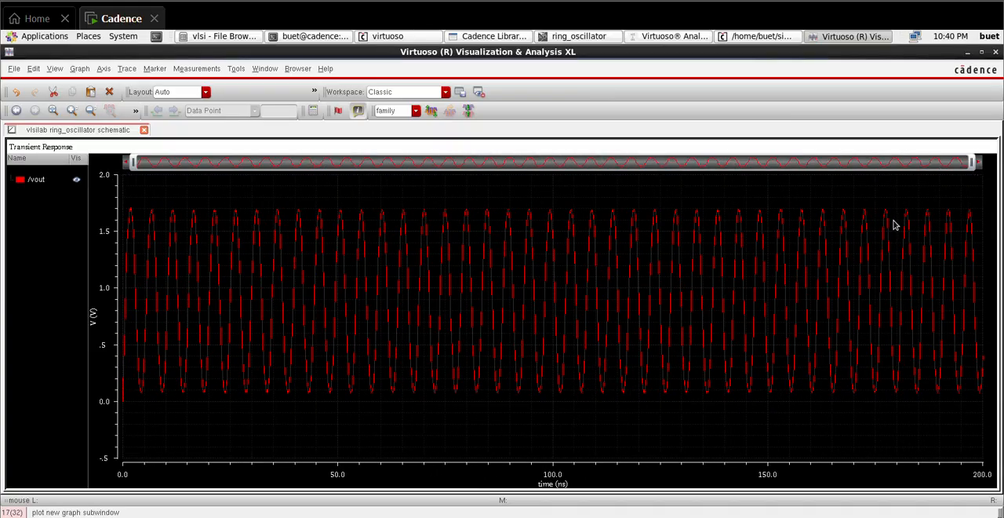
mouse_move(890, 236)
click(676, 40)
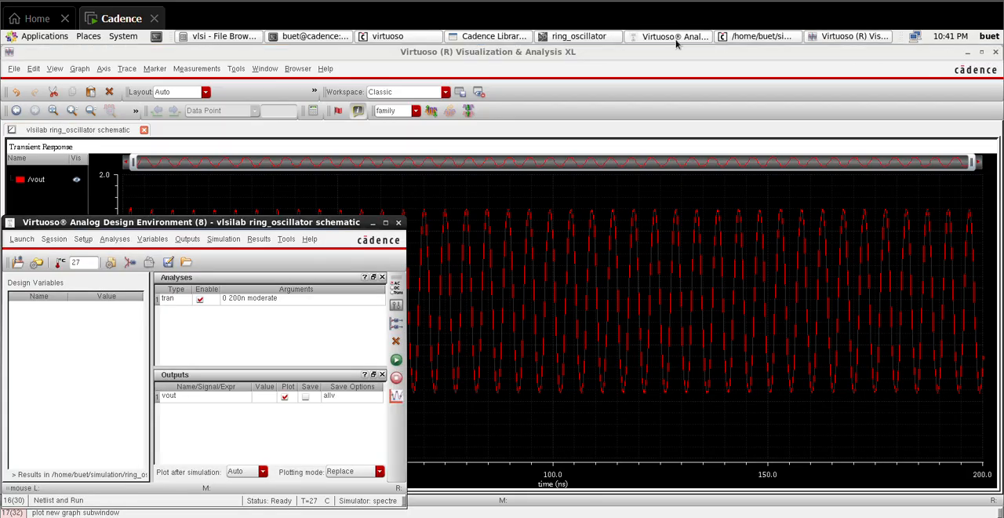
Step: Close the Analog Design Environment session without saving its state, and set the first-stage load capacitor's capacitance to C_var
click(397, 222)
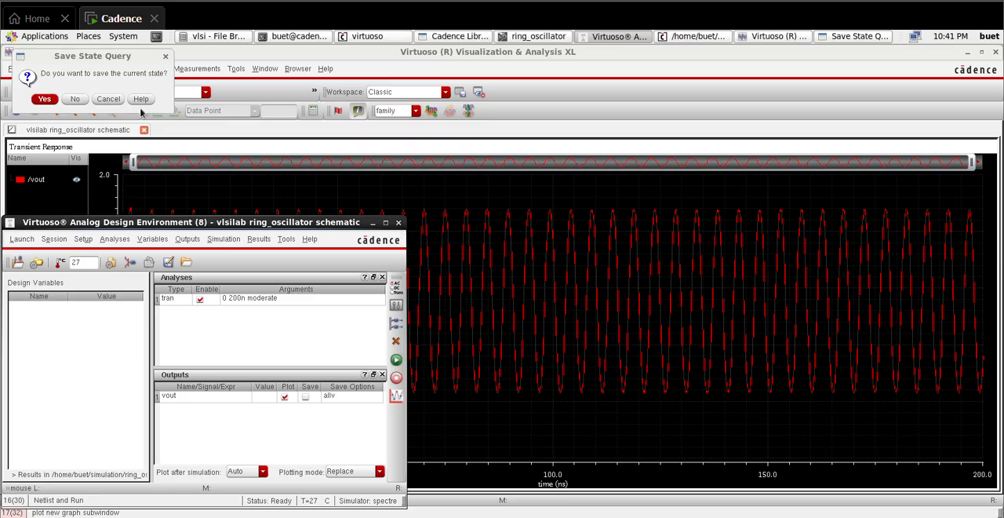
click(79, 98)
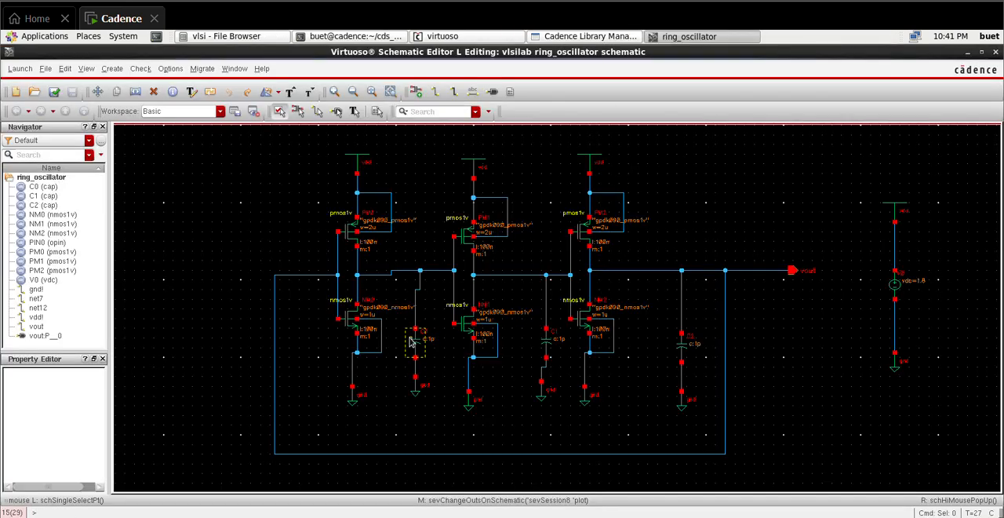
click(409, 340)
key(q)
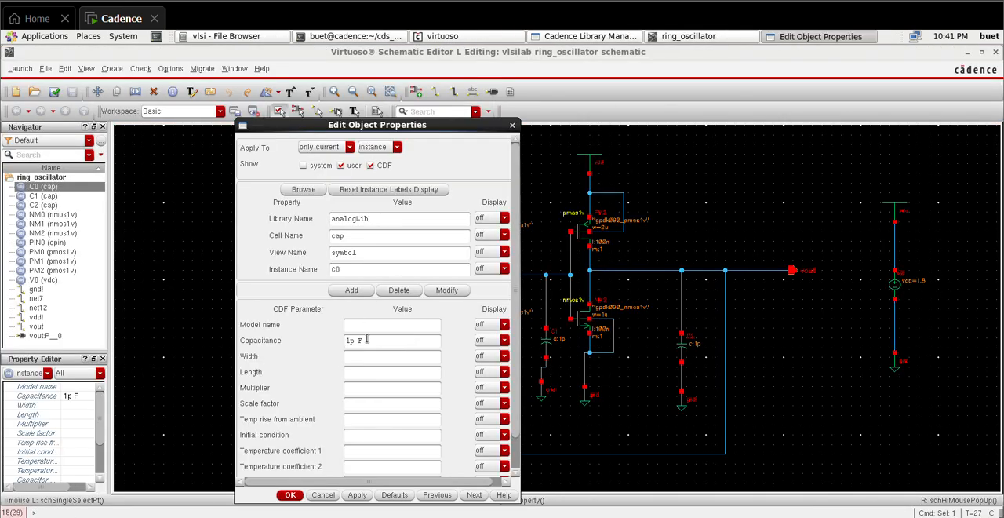
double_click(353, 340)
click(289, 495)
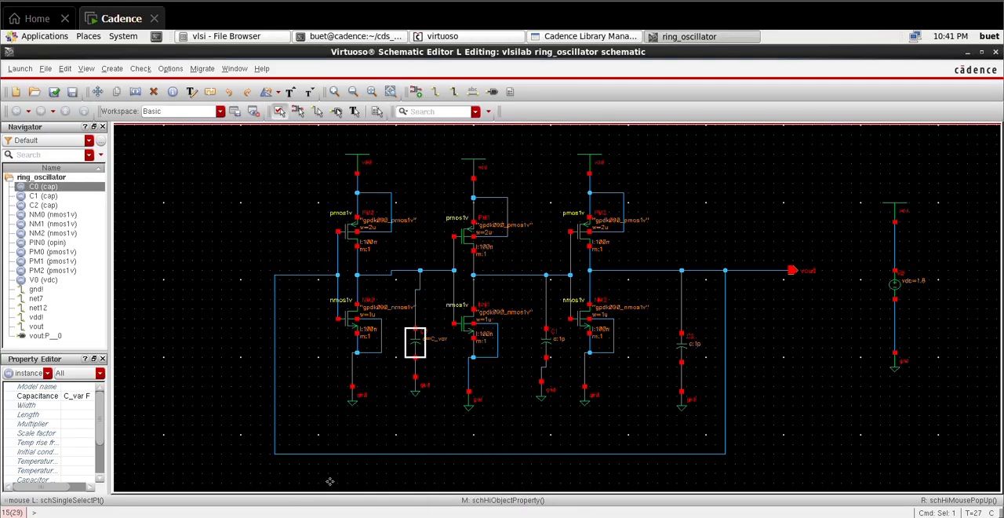
Step: Set the capacitance of the second-stage load capacitor C1 to the variable C_var
click(548, 345)
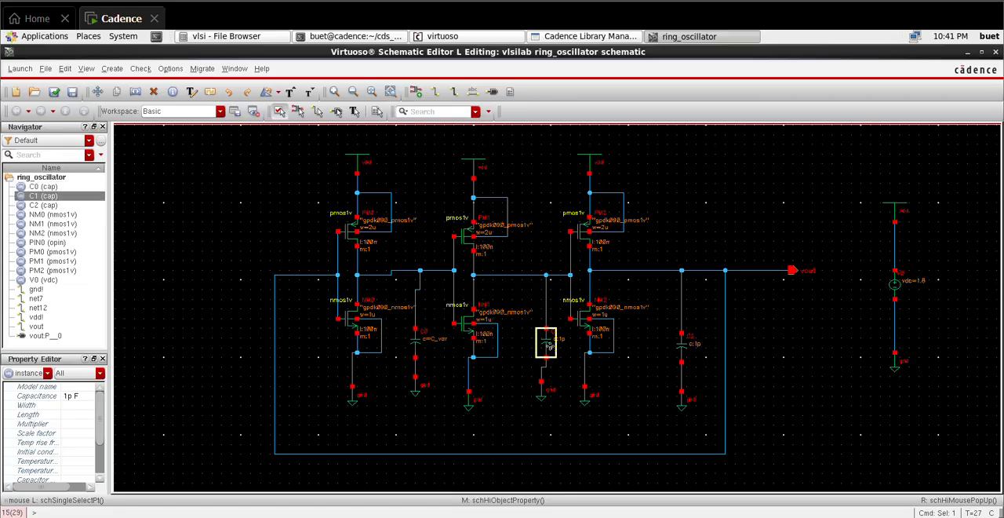
key(q)
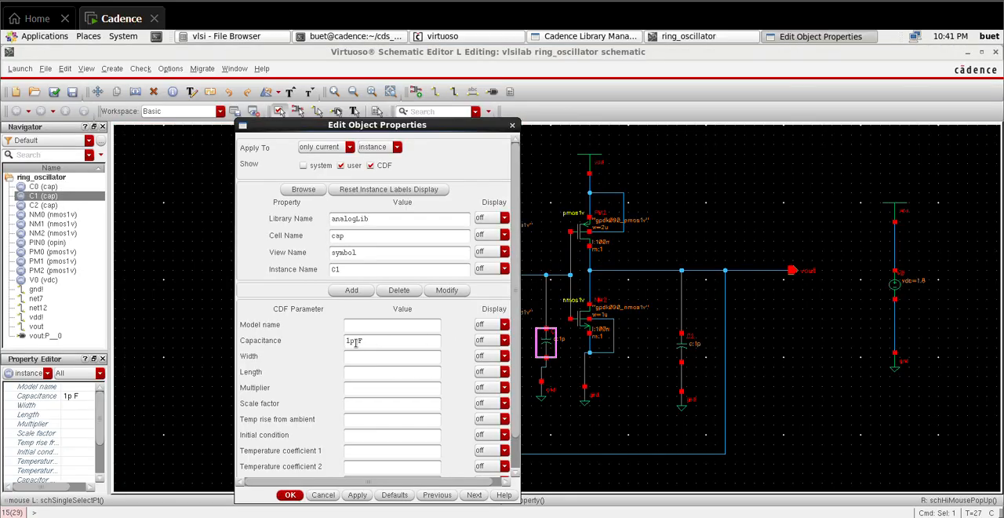
click(356, 342)
key(BackSpace)
key(BackSpace)
click(289, 495)
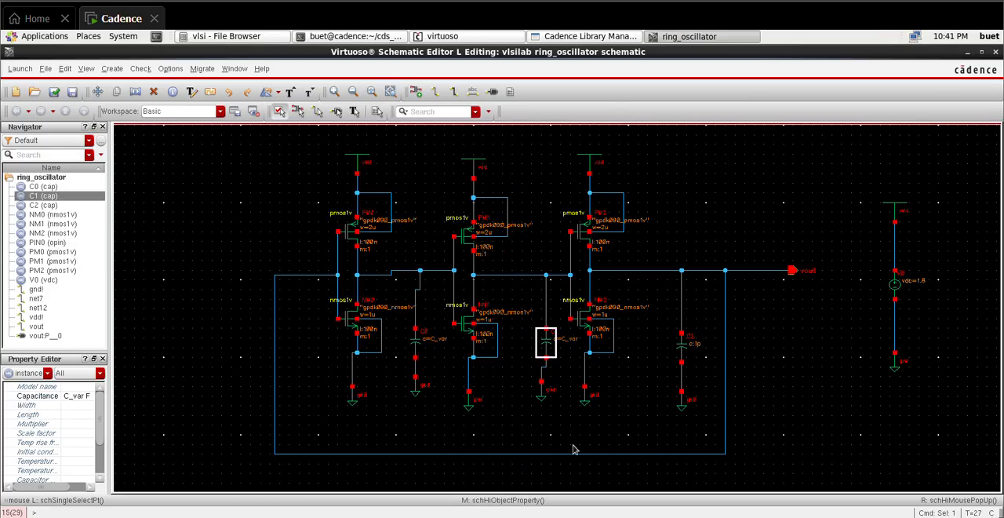
Step: Set the capacitance of the output-stage load capacitor C2 to C_var, and check and save the schematic
click(684, 352)
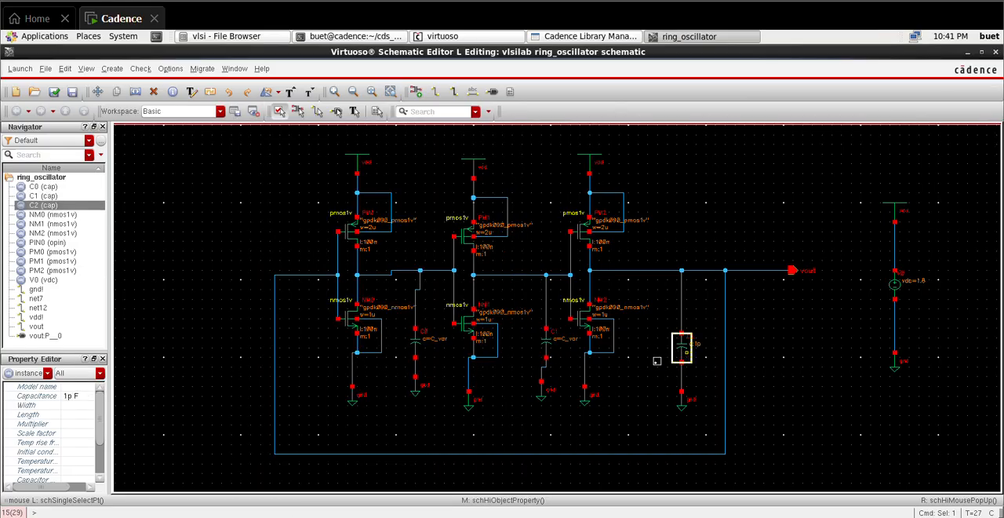
key(q)
double_click(354, 341)
key(BackSpace)
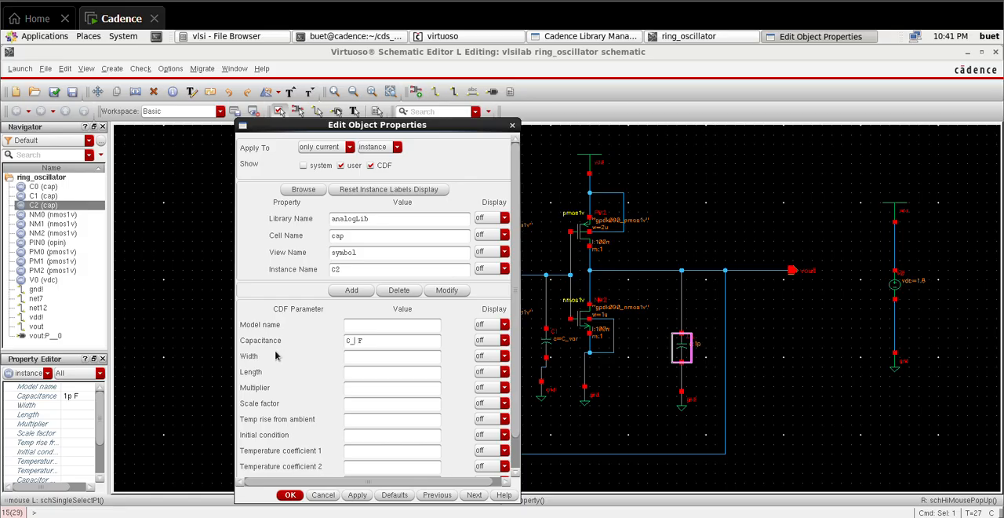
click(291, 495)
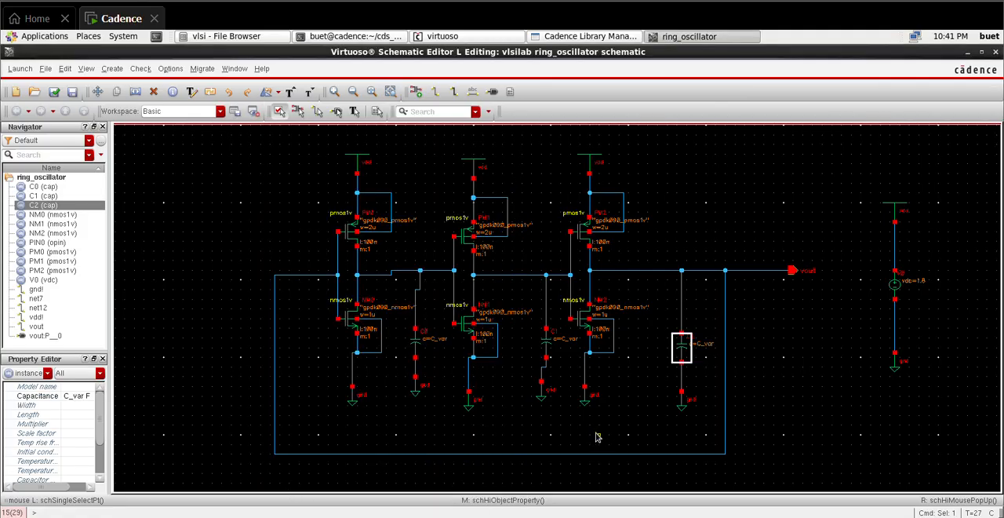
click(55, 92)
Step: Launch ADE L and set up a transient analysis with a 3u stop time and moderate accuracy
click(27, 87)
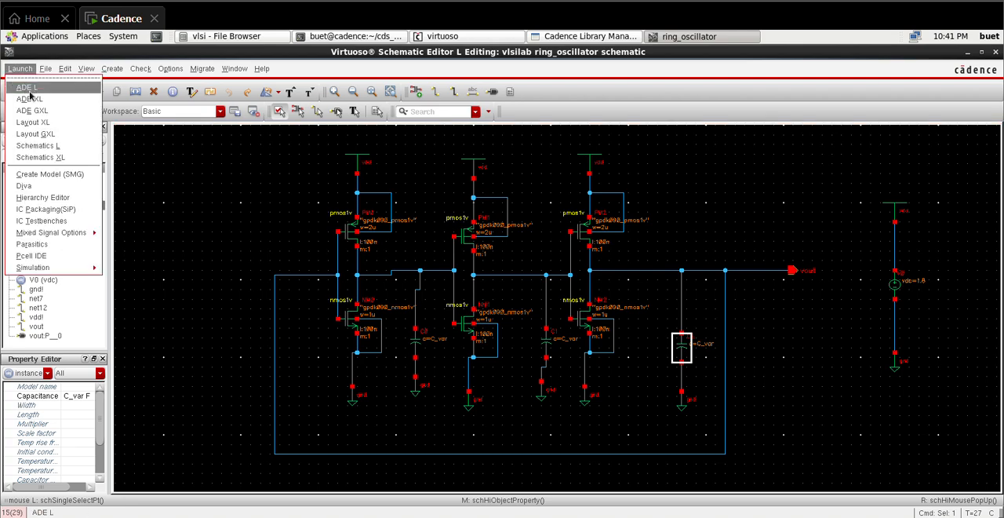
click(114, 239)
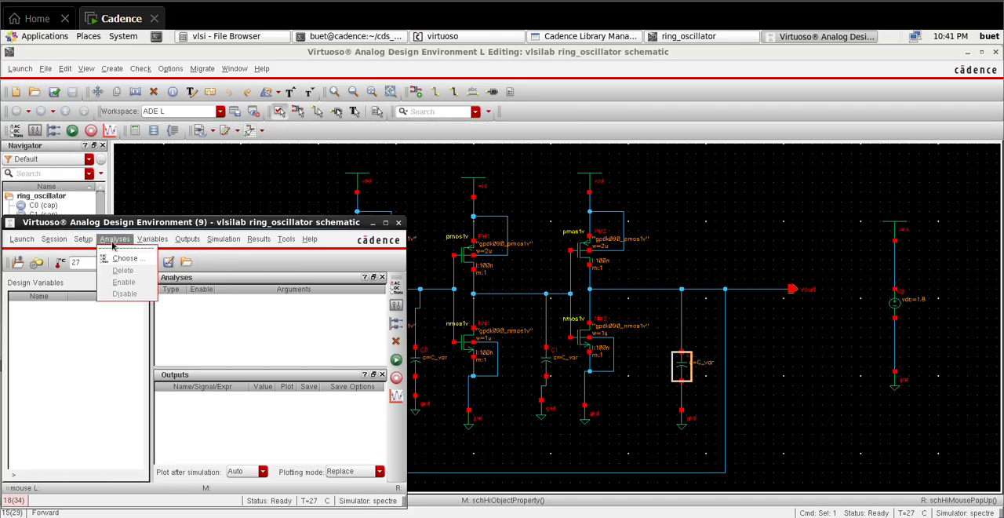
click(122, 252)
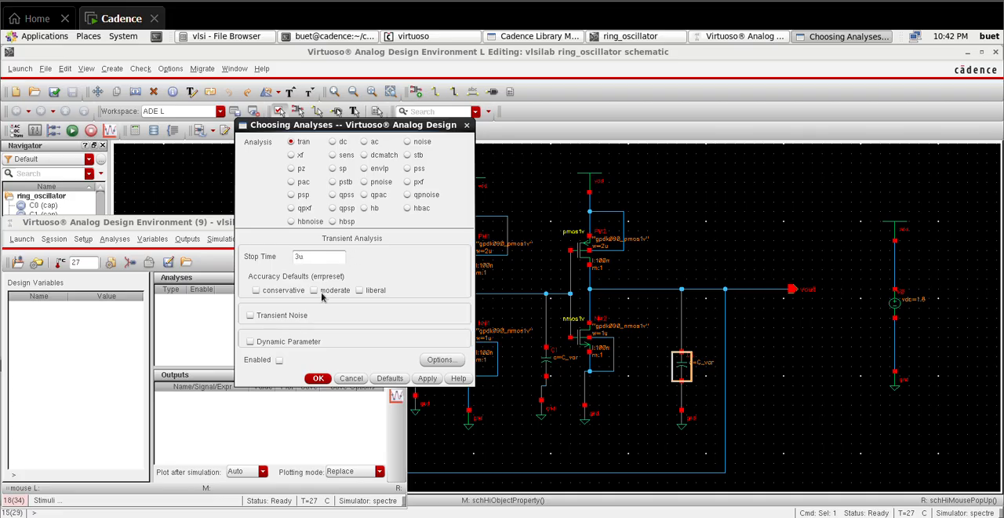
click(319, 379)
click(182, 240)
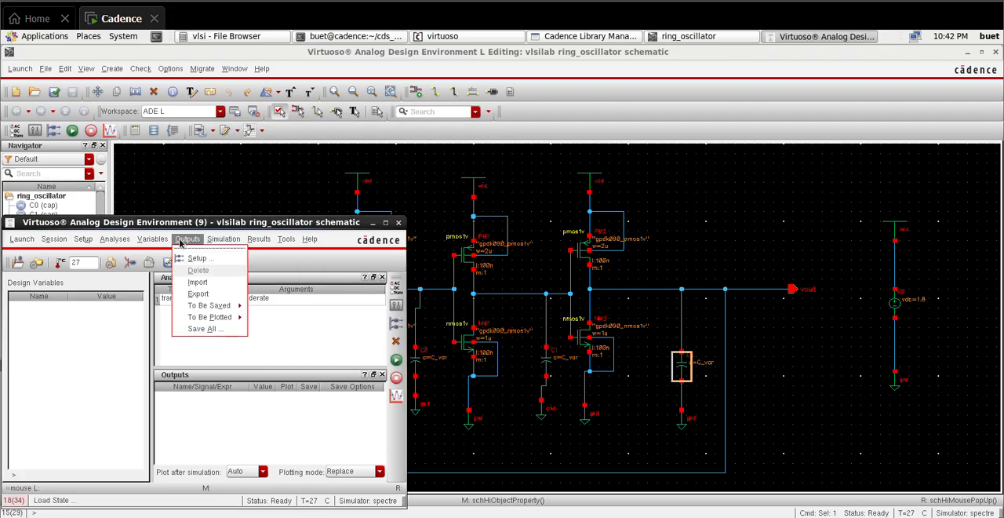
mouse_move(212, 318)
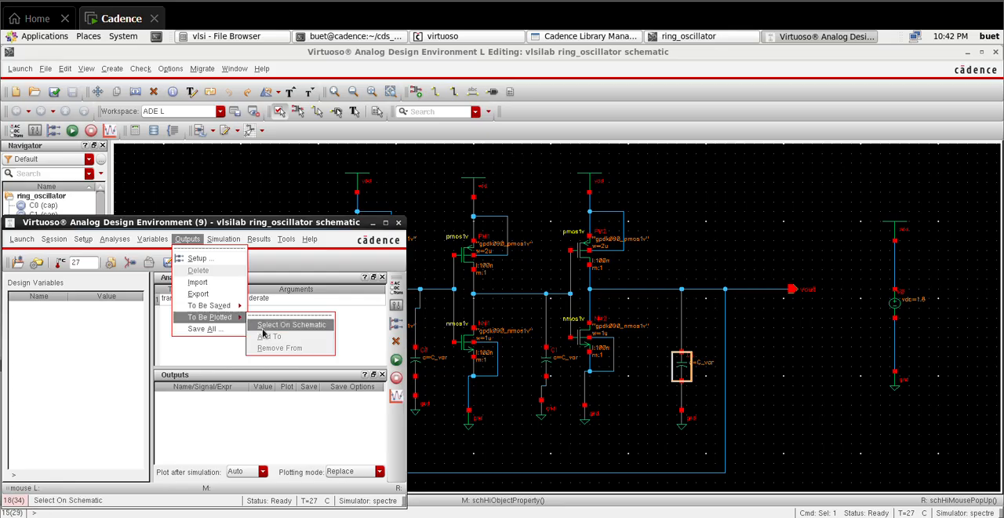
click(204, 356)
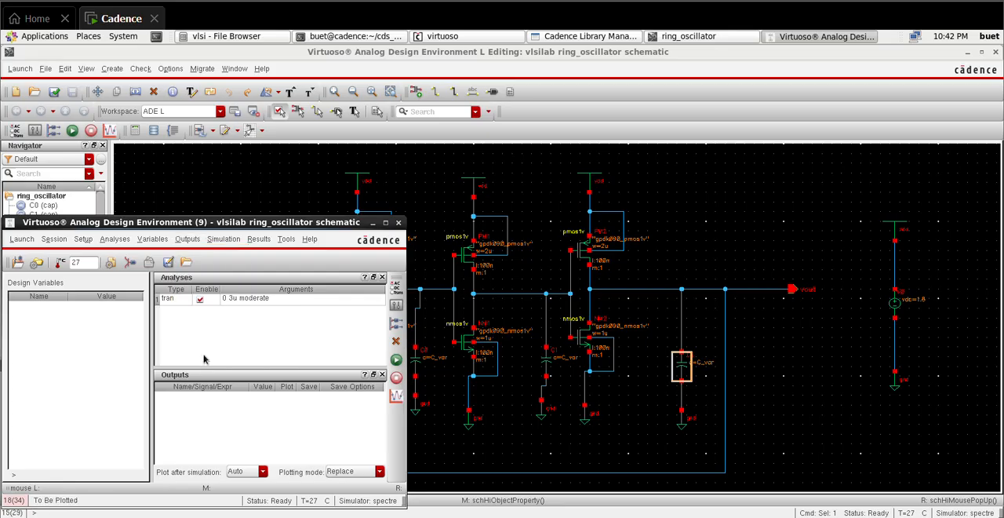
Step: Set an initial condition of 0 V on the vout net and return to the Analog Design Environment window
click(227, 241)
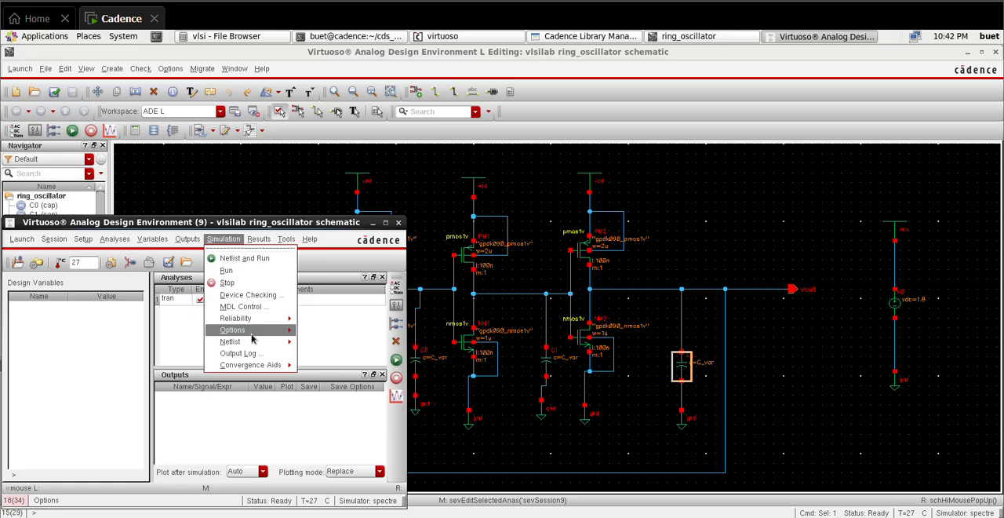
mouse_move(256, 365)
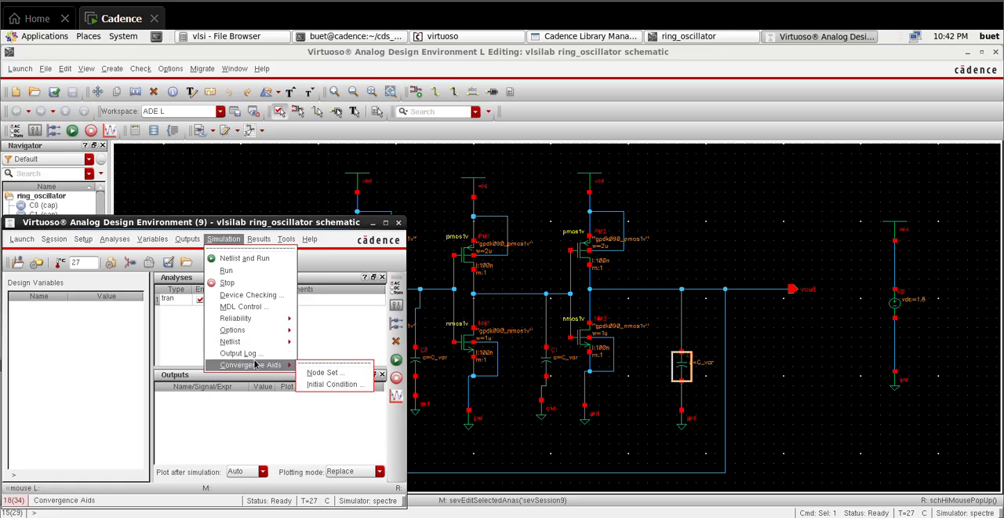
click(331, 385)
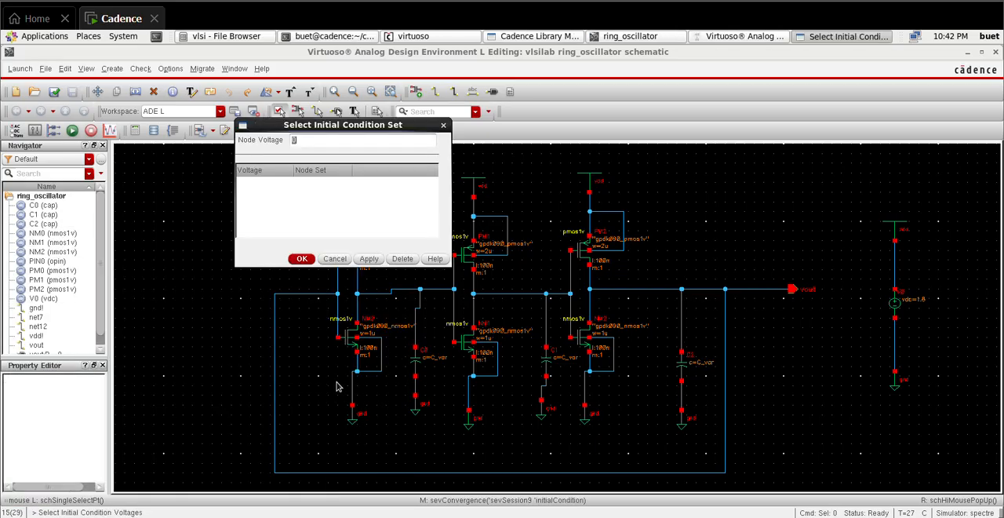
click(663, 292)
click(844, 36)
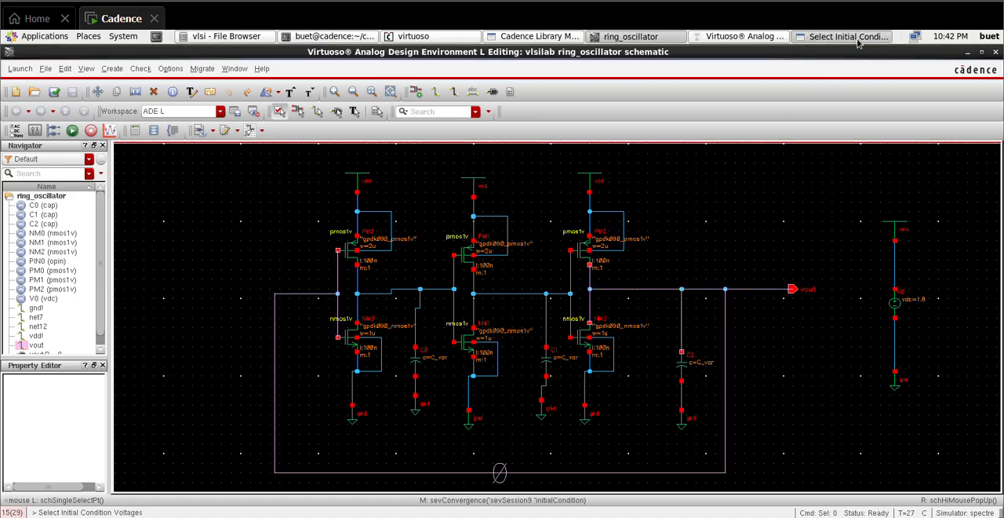
click(306, 260)
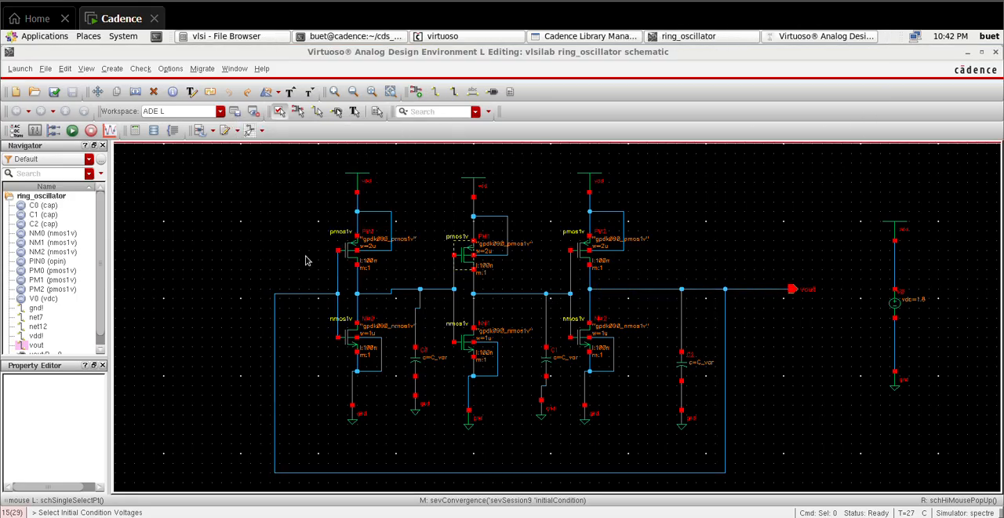
click(841, 37)
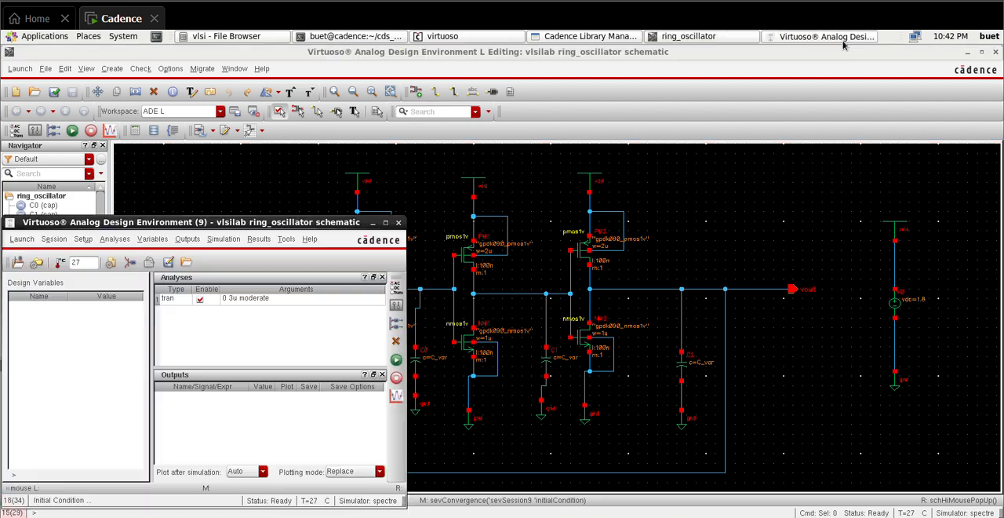
click(186, 240)
mouse_move(216, 317)
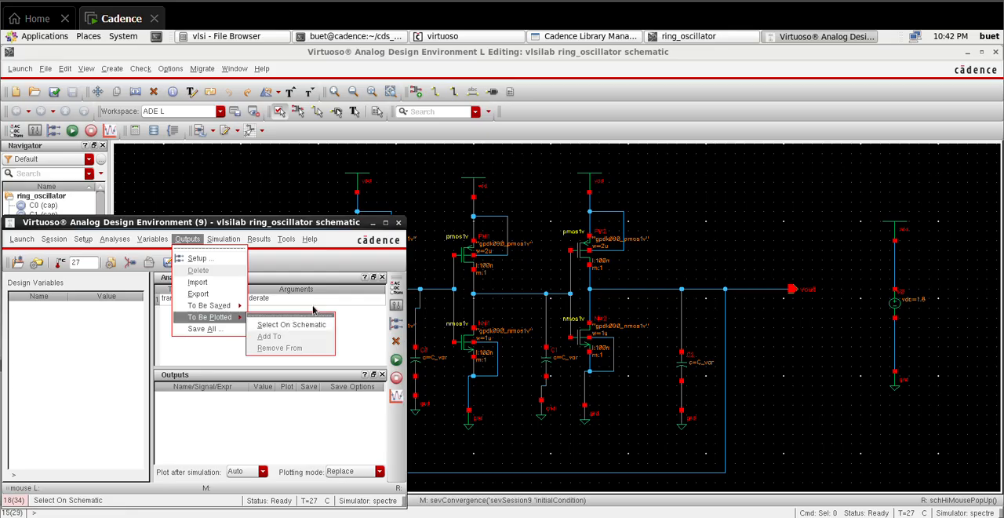
click(264, 326)
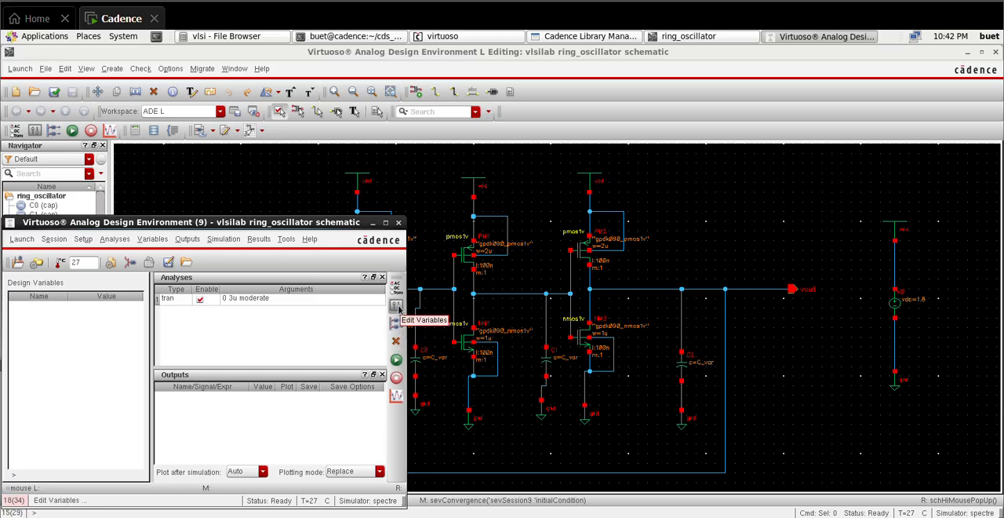
Step: Copy the C_var design variable from the cellview and set its value to 1p
click(396, 306)
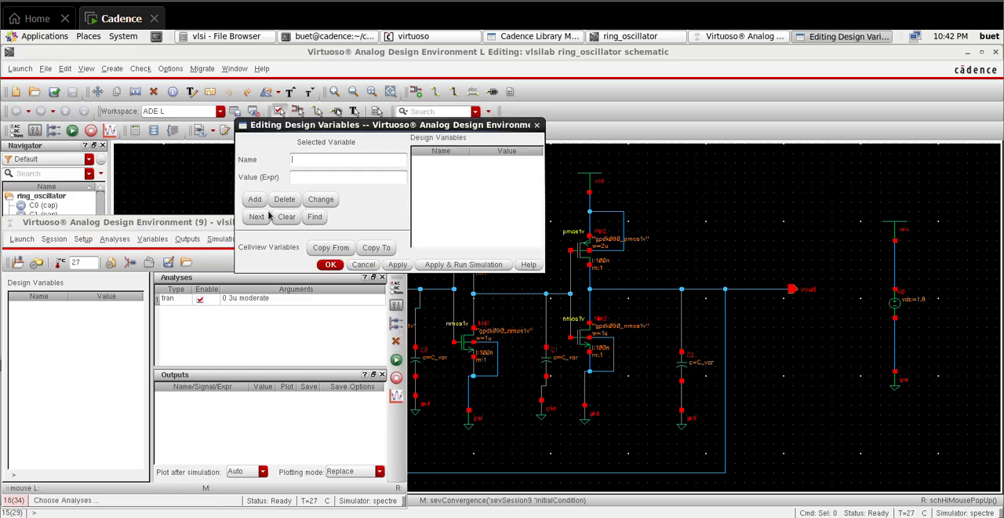
click(330, 248)
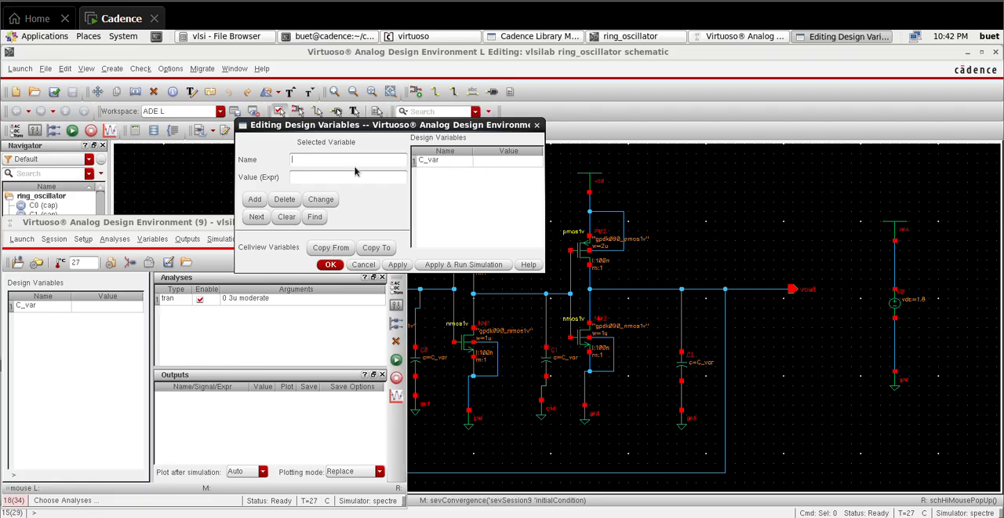
click(435, 162)
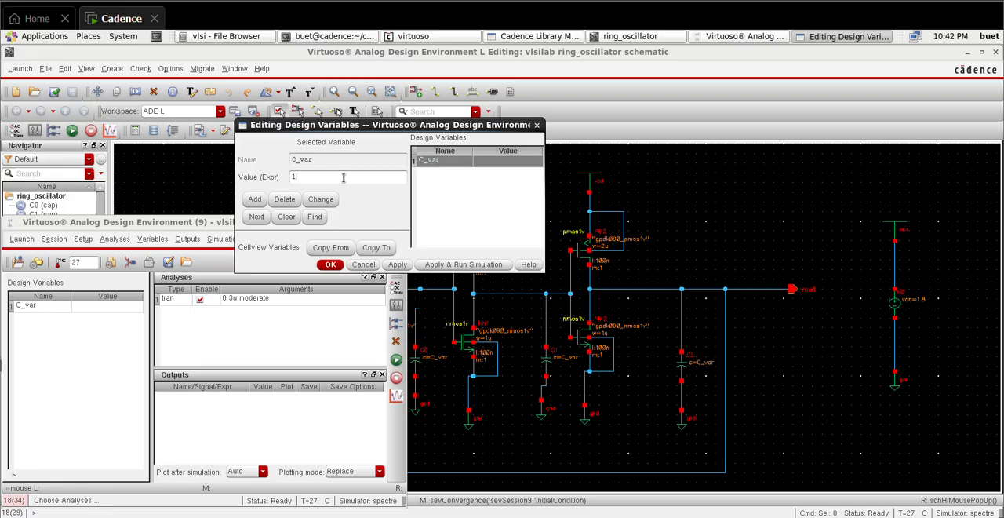
click(338, 265)
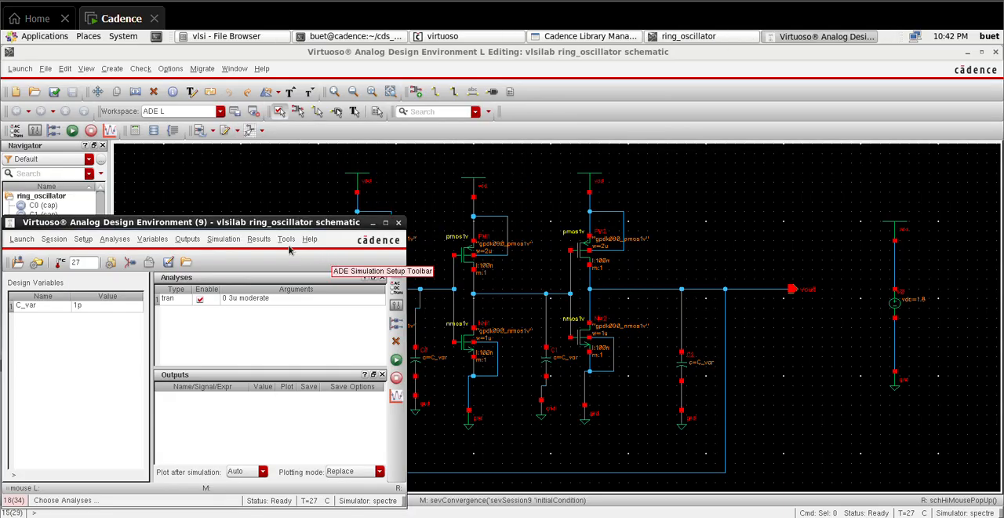
Step: Select the vout net on the schematic as the output to plot, and return to the Analog Design Environment window
click(189, 239)
mouse_move(235, 318)
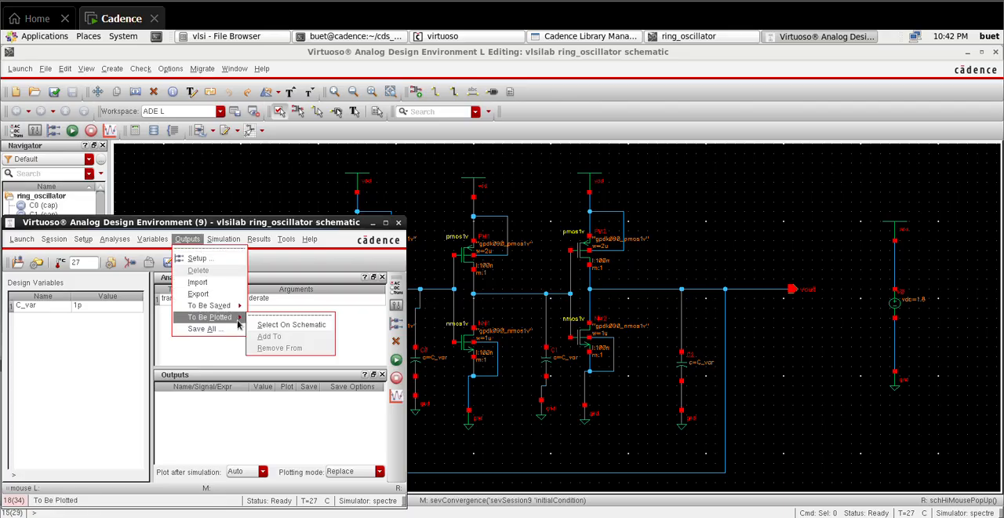
click(291, 324)
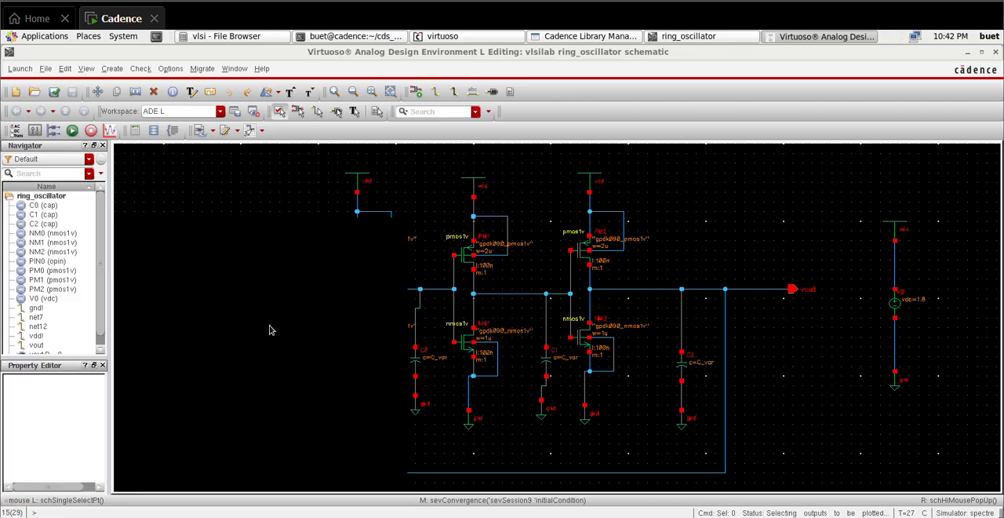
click(706, 293)
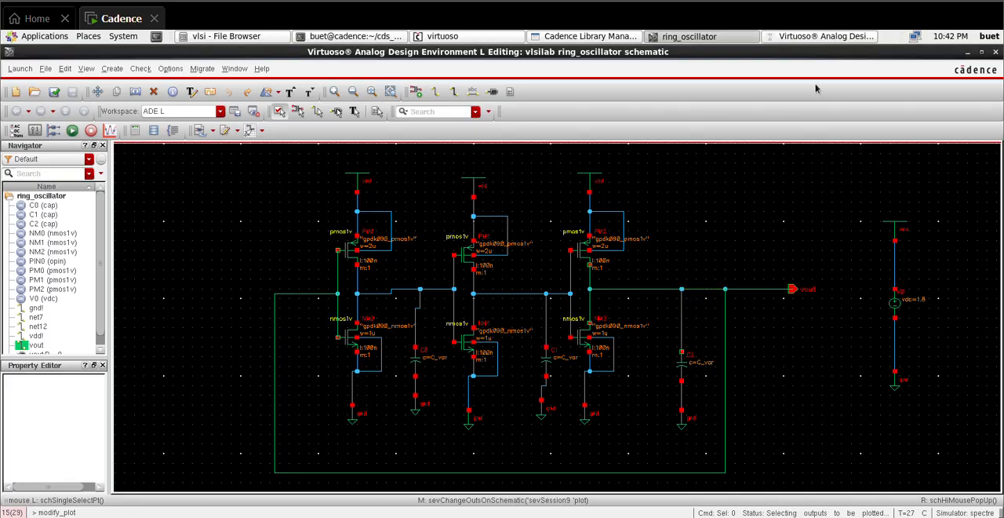
click(839, 38)
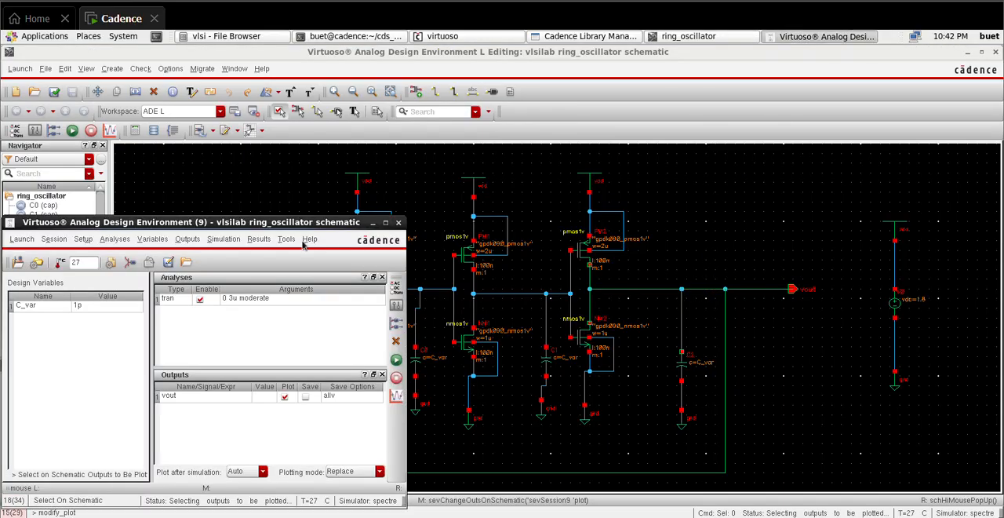
Step: Set up a parametric analysis sweeping C_var from 1p to 100p in Auto step mode with 15 total steps
click(259, 239)
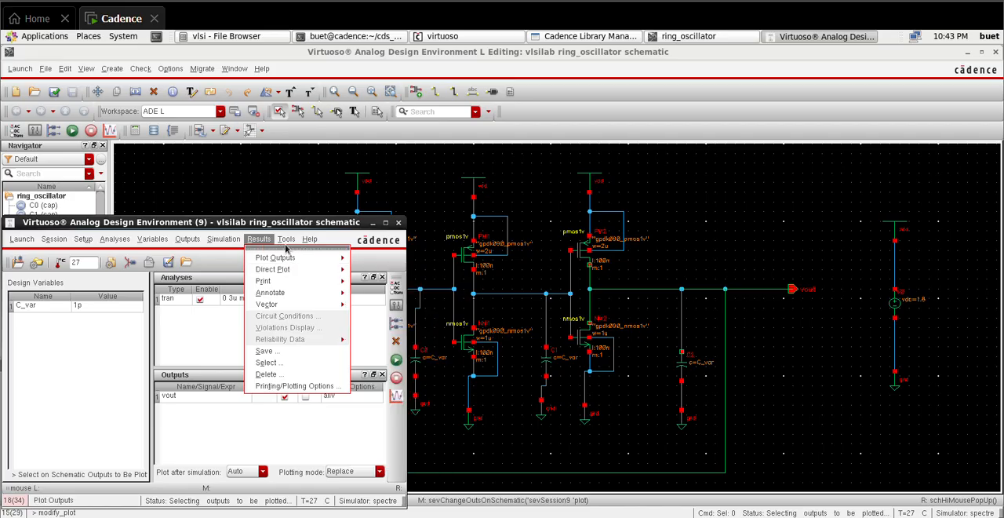
mouse_move(288, 240)
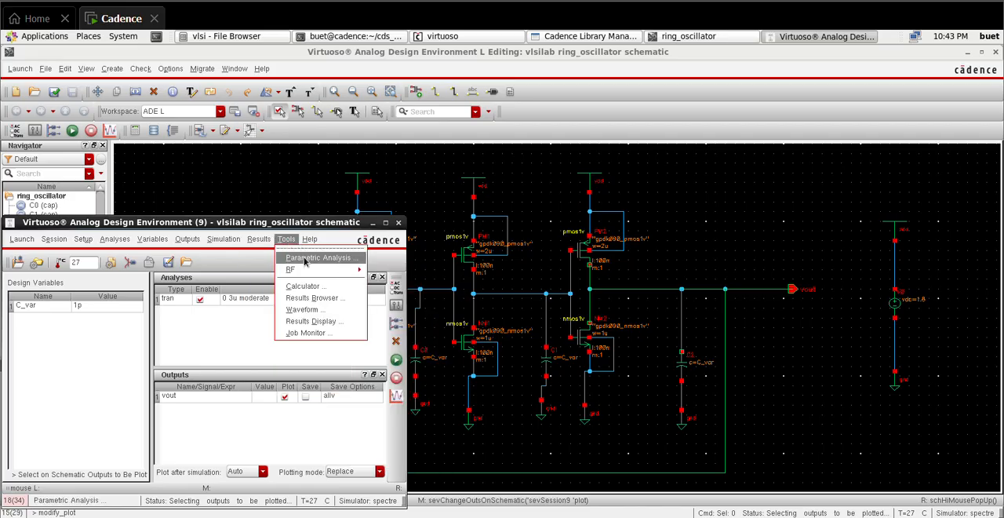
click(306, 259)
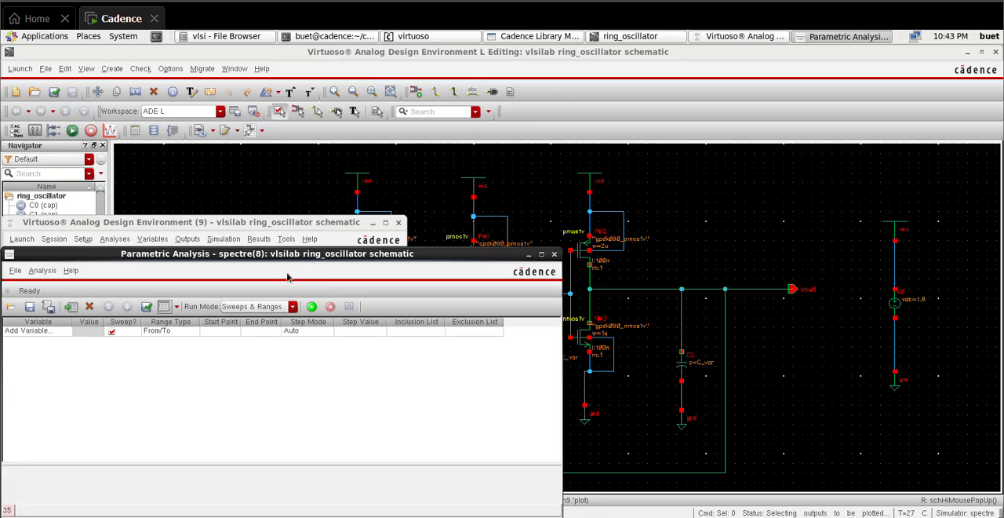
click(57, 332)
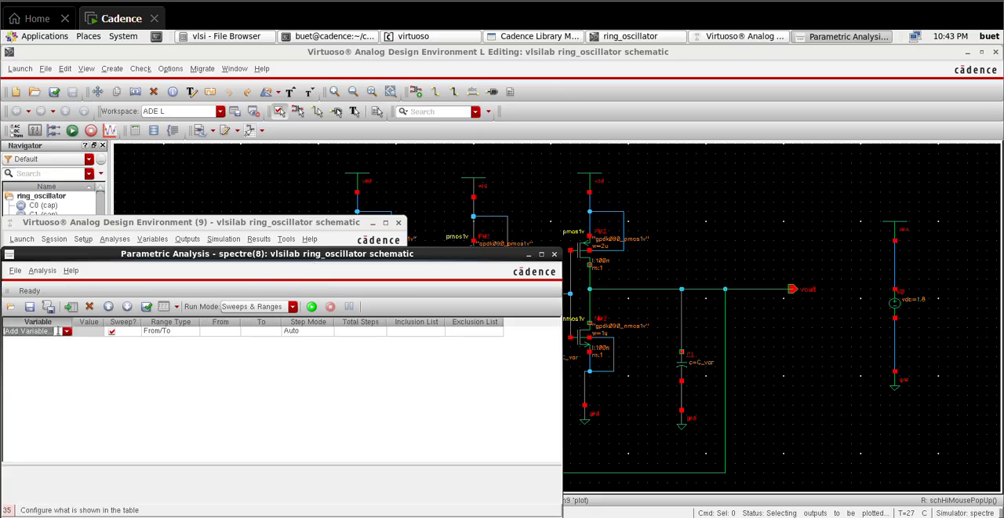
click(67, 332)
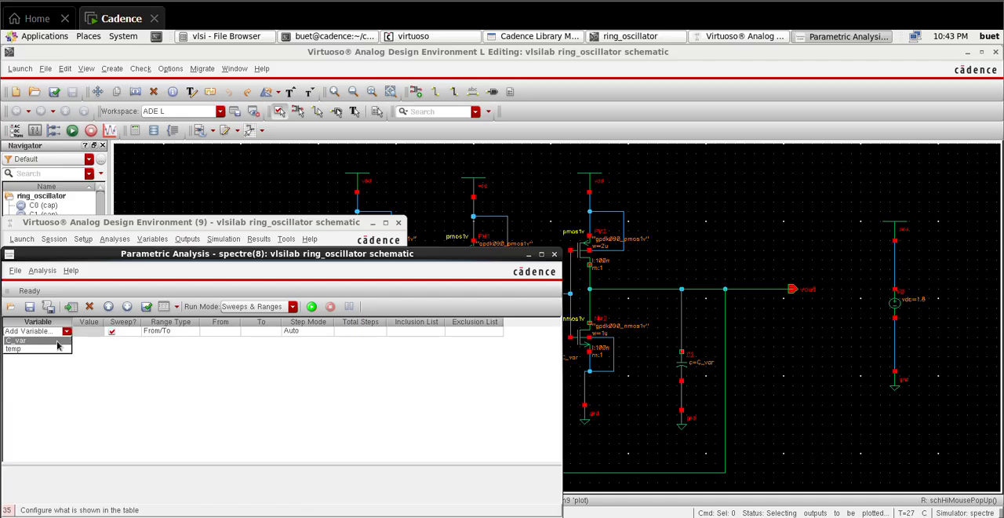
click(58, 341)
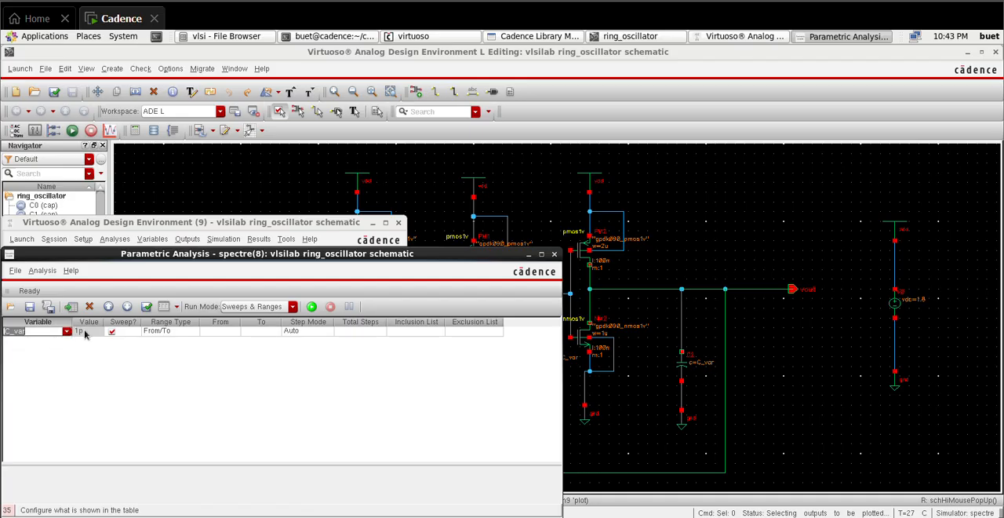
click(225, 333)
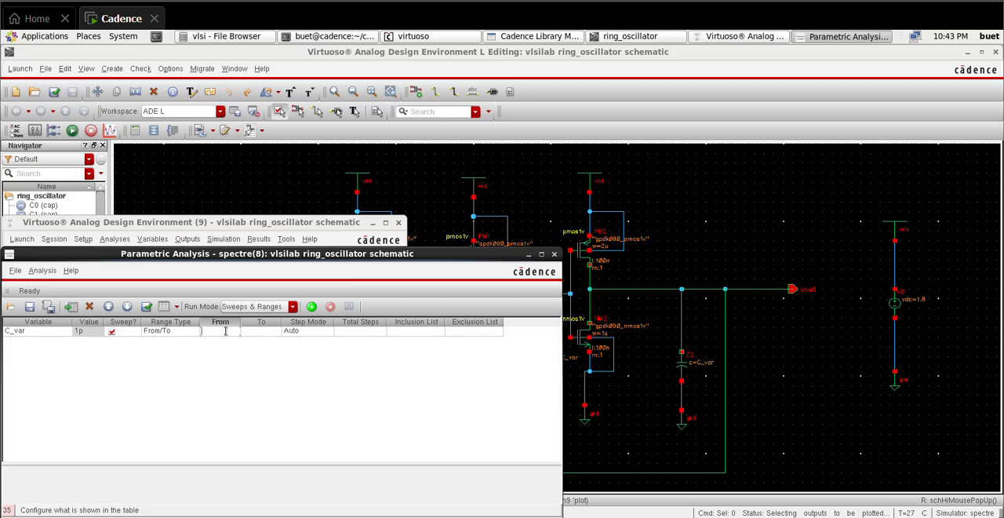
click(258, 332)
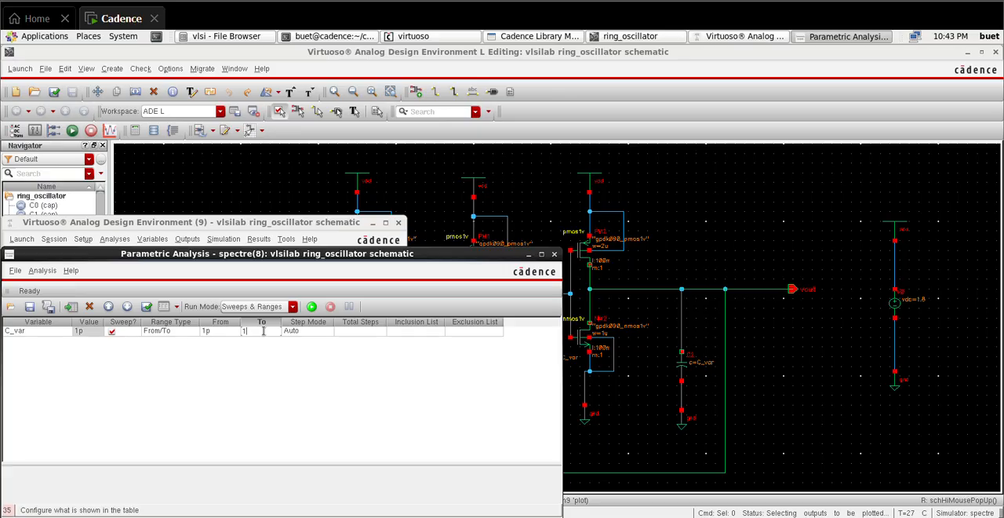
click(366, 332)
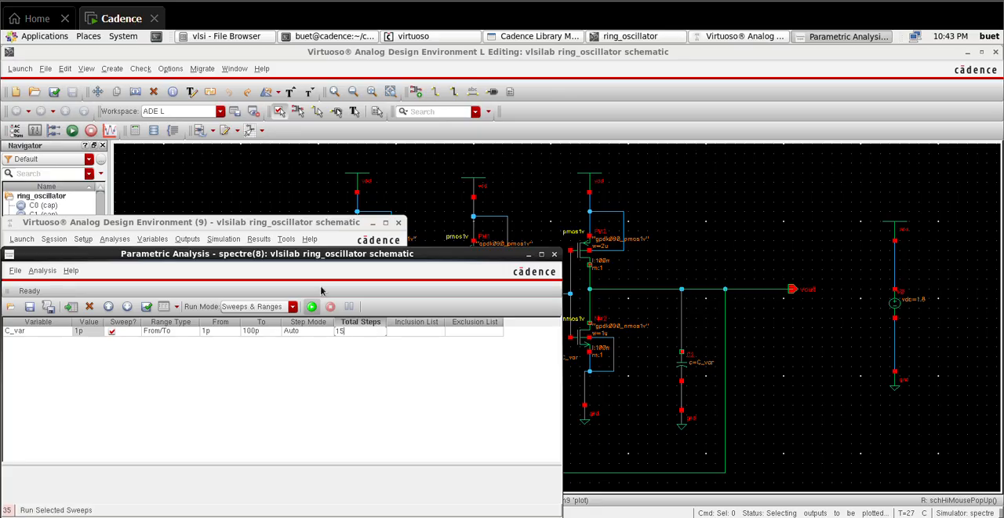
Step: Run the C_var sweep, maximize the waveform window and narrow the vout plot to about the first 340 ns
drag(339, 251, 404, 111)
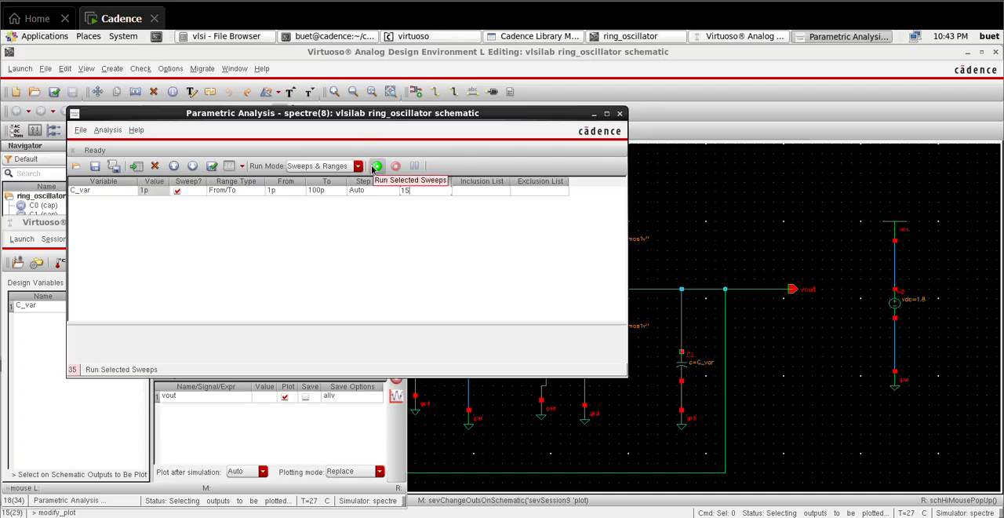
click(376, 166)
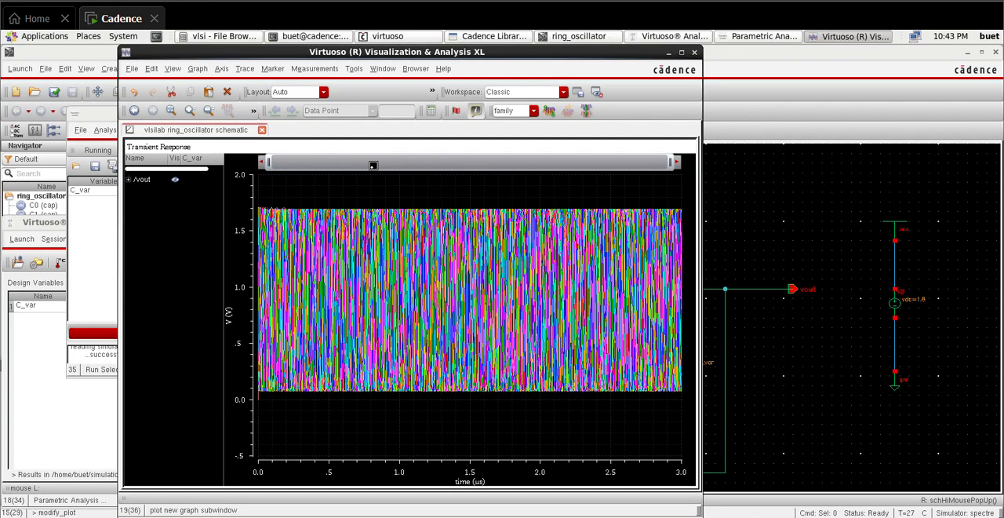
click(681, 51)
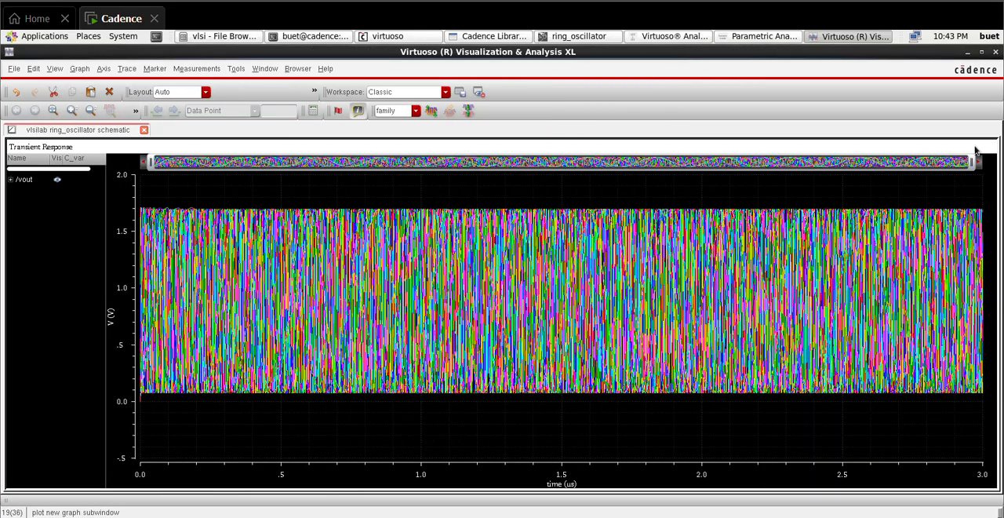
drag(970, 163, 246, 199)
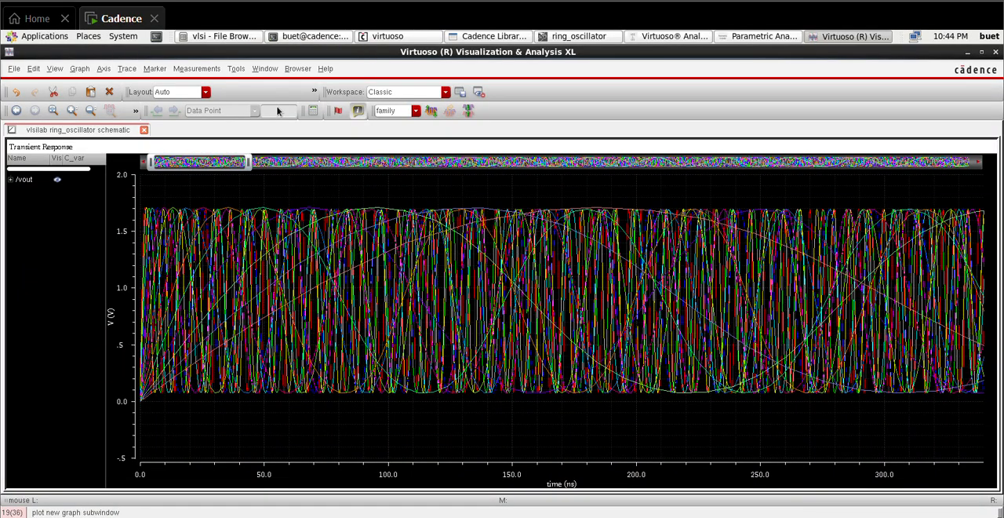
Step: Return to the Analog Design Environment session and close it without saving its state
click(578, 39)
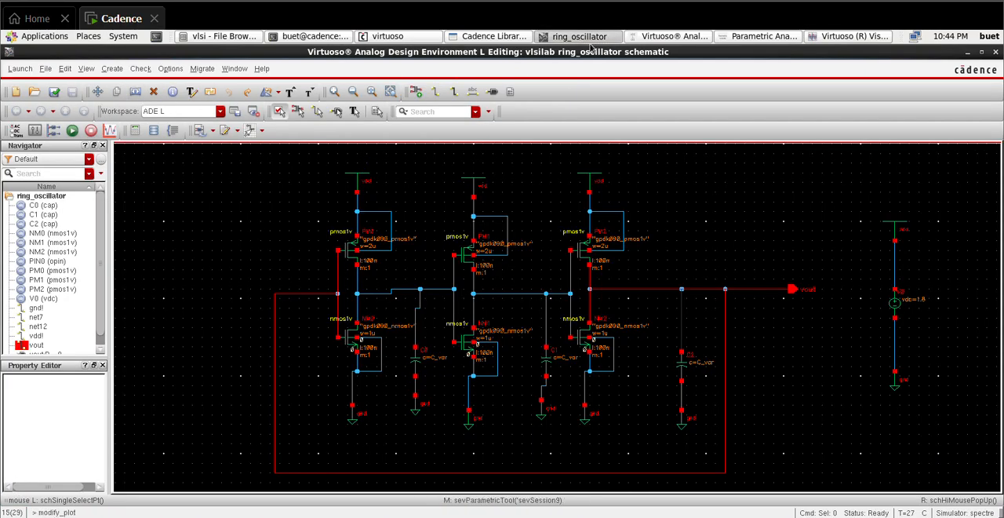
click(667, 36)
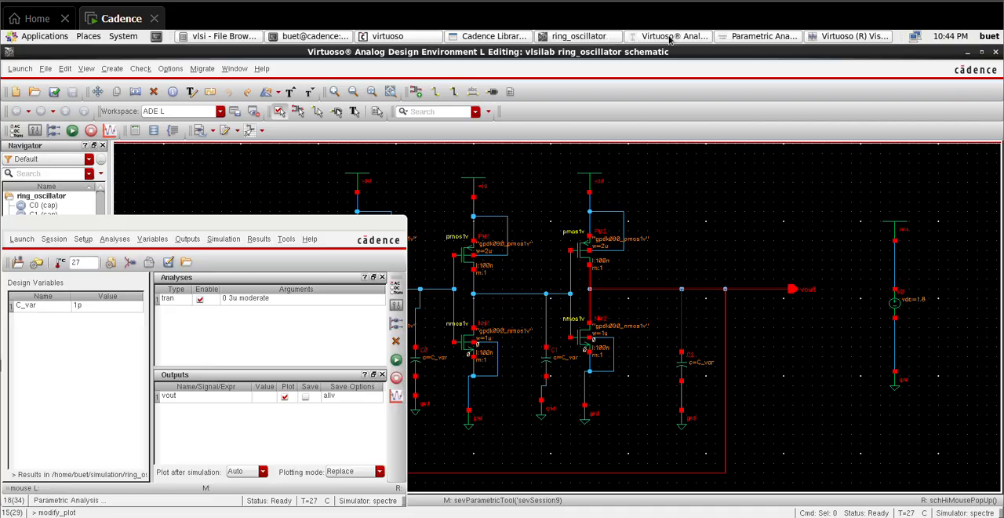
click(398, 222)
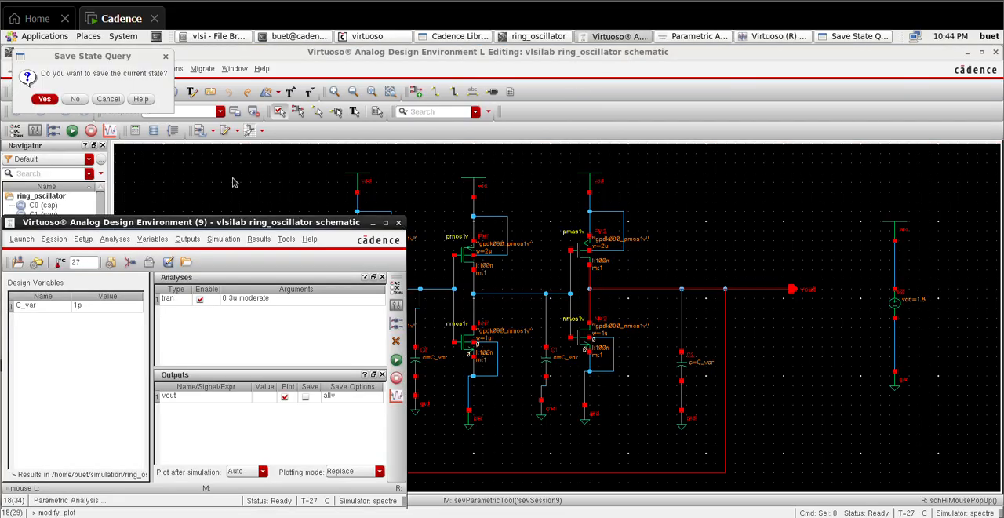
click(76, 98)
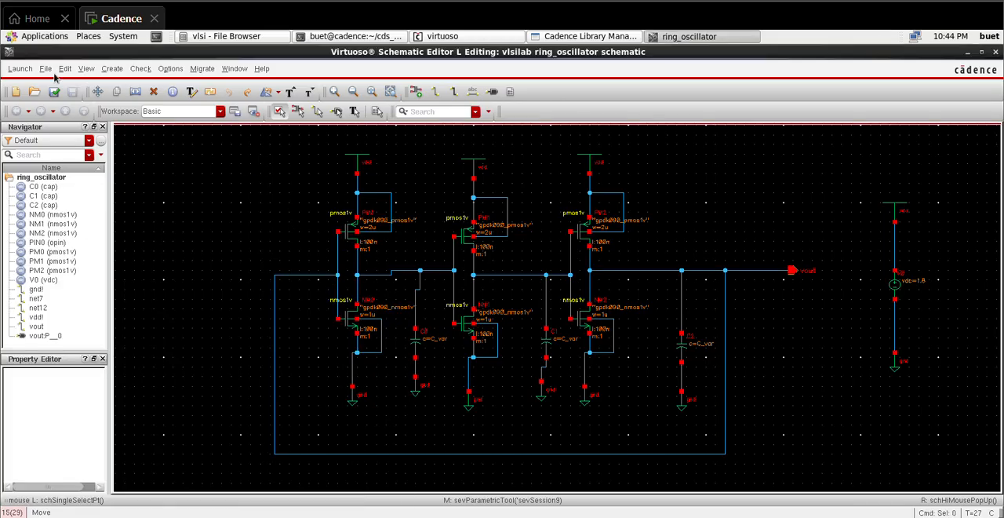
Step: Launch Layout XL with a new ring_oscillator layout view and automatic configuration, then maximize the layout window and fit the view
click(32, 70)
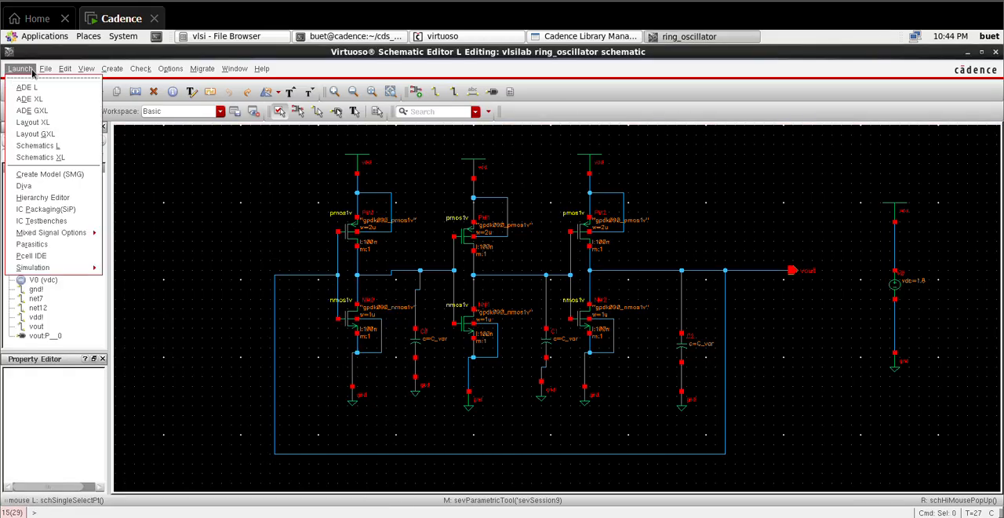
click(35, 123)
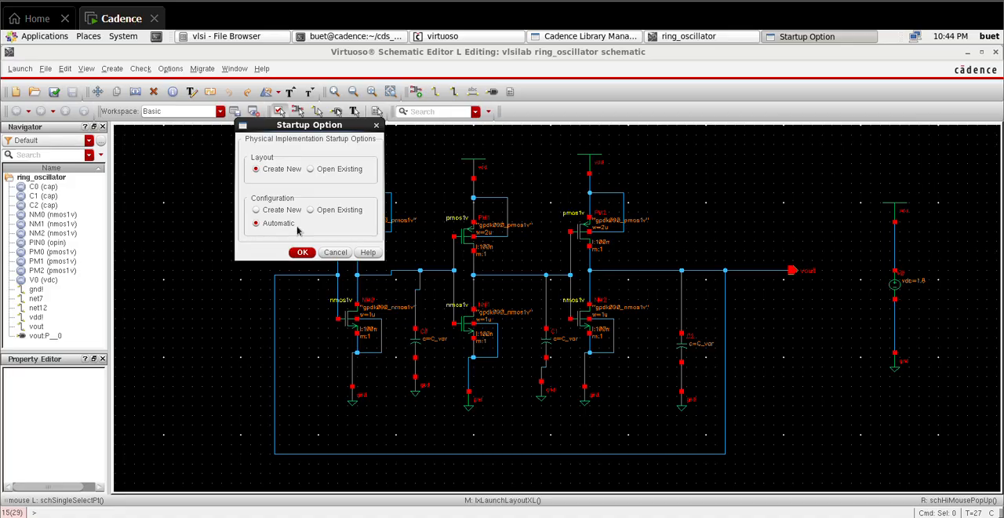
click(302, 252)
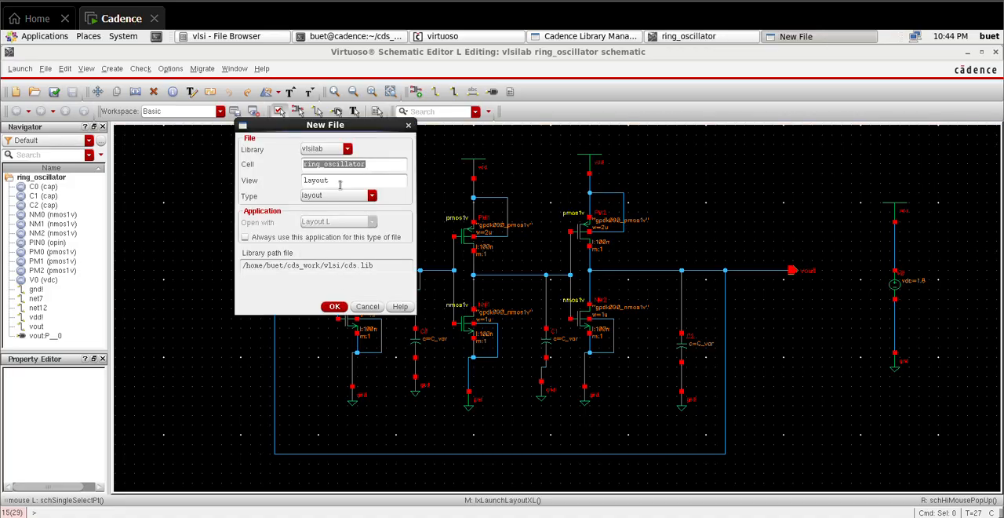
click(336, 308)
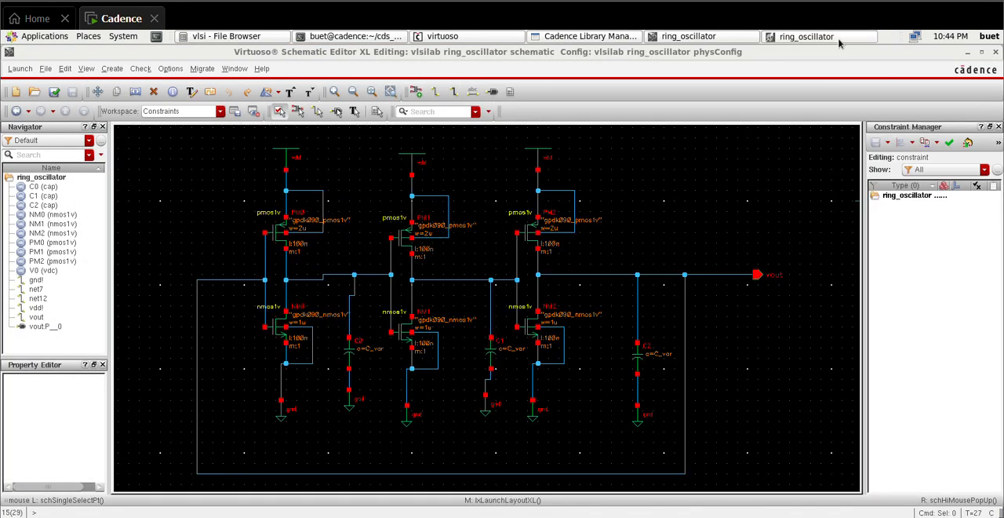
click(839, 41)
click(839, 41)
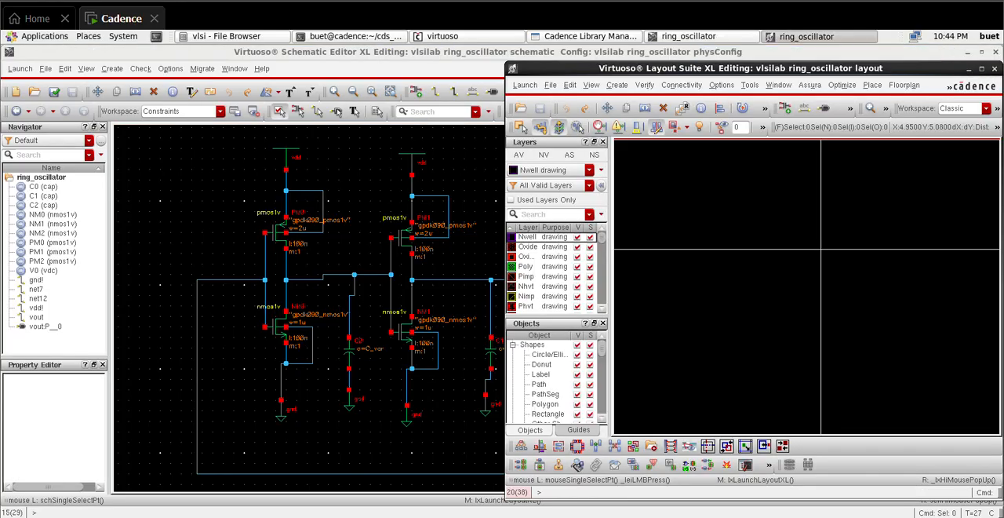
click(982, 69)
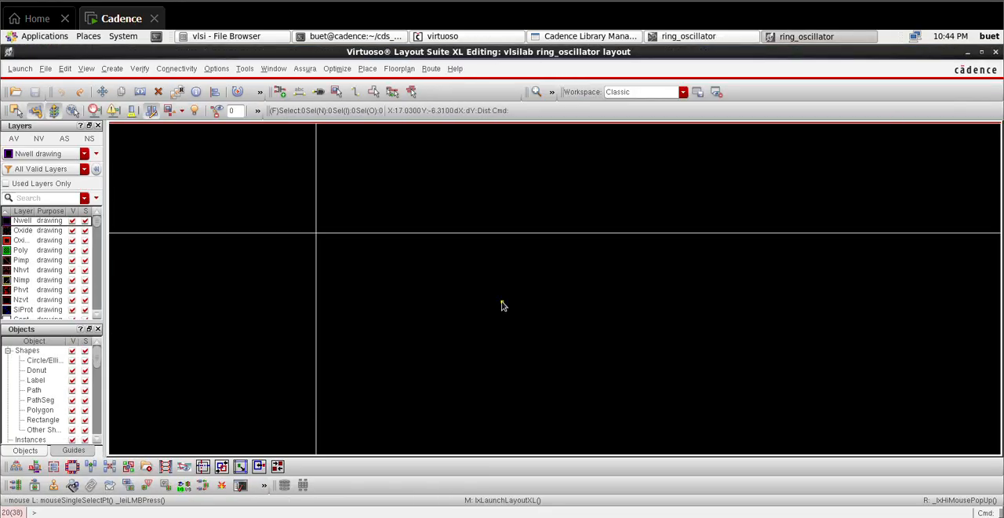
key(f)
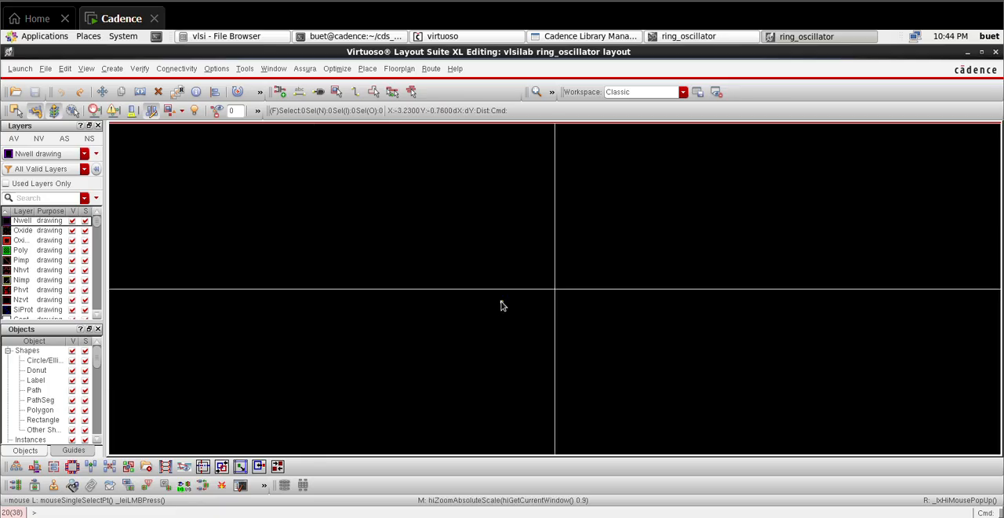
Step: Generate all layout elements from source in boundary, with 0.12 by 0.12 Metal1 drawing I/O pins, and display all hierarchy levels
click(192, 71)
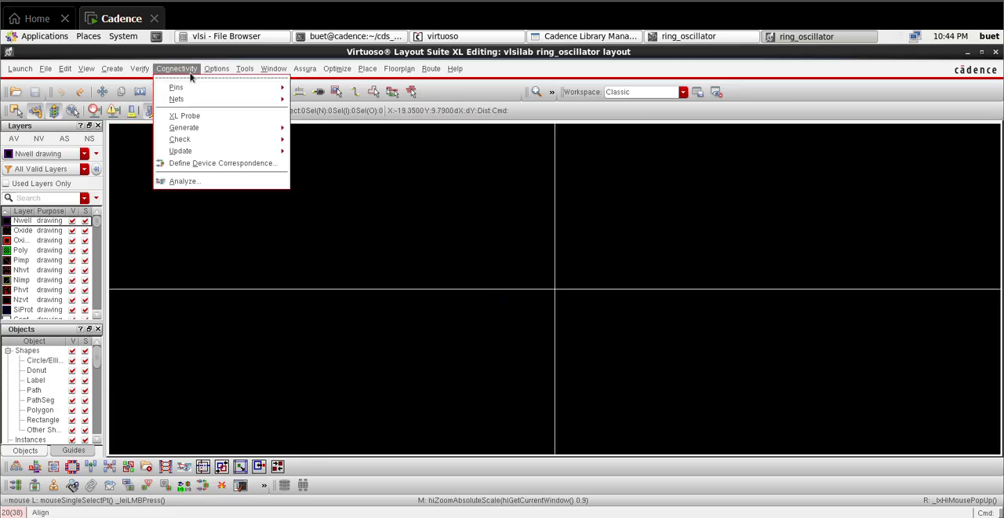
mouse_move(206, 128)
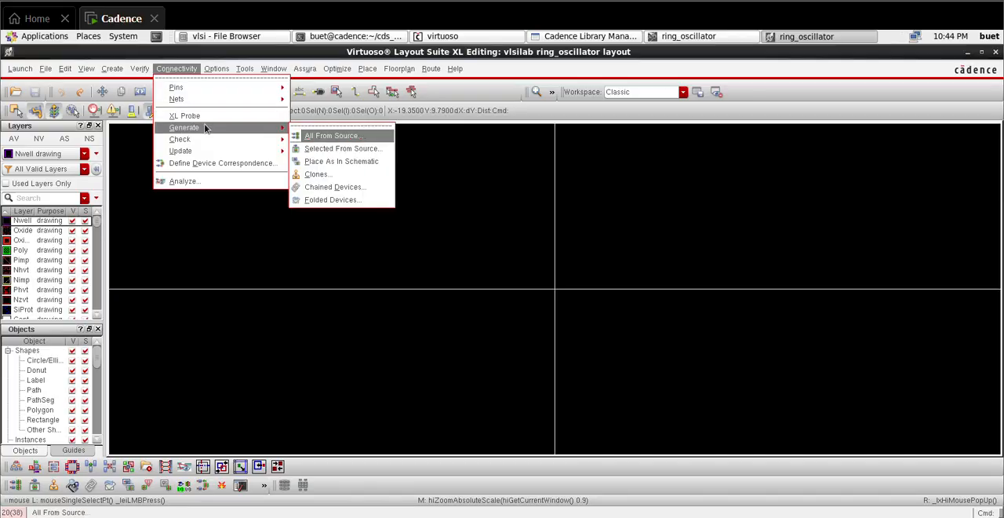
click(312, 134)
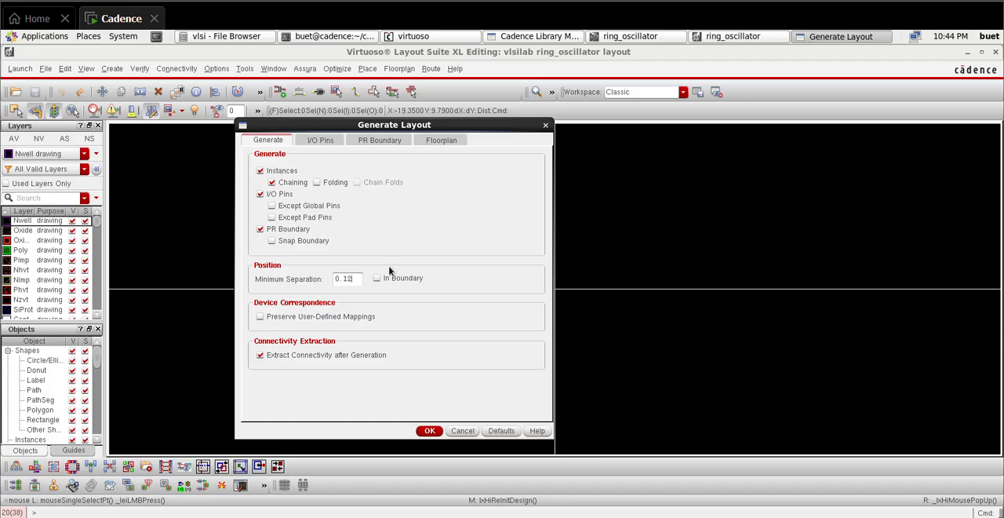
click(319, 139)
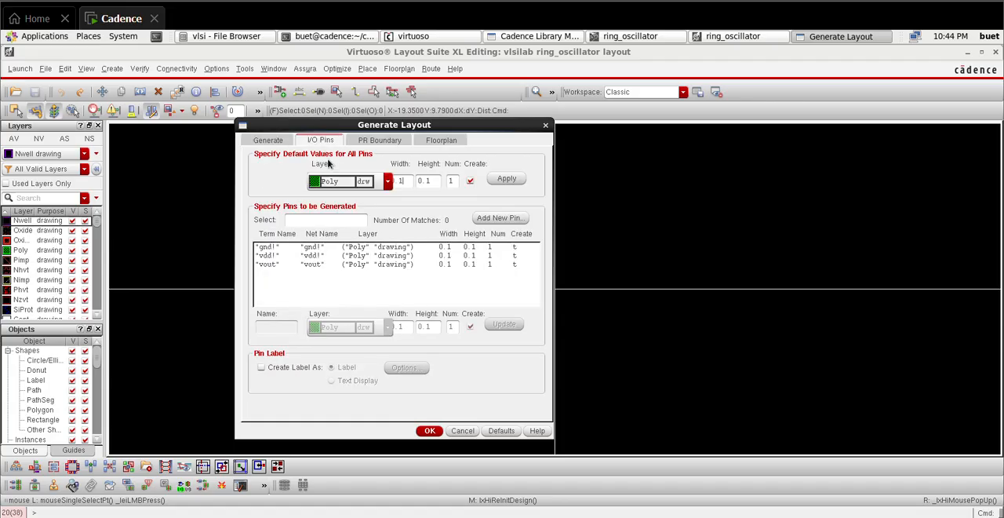
click(365, 183)
click(366, 214)
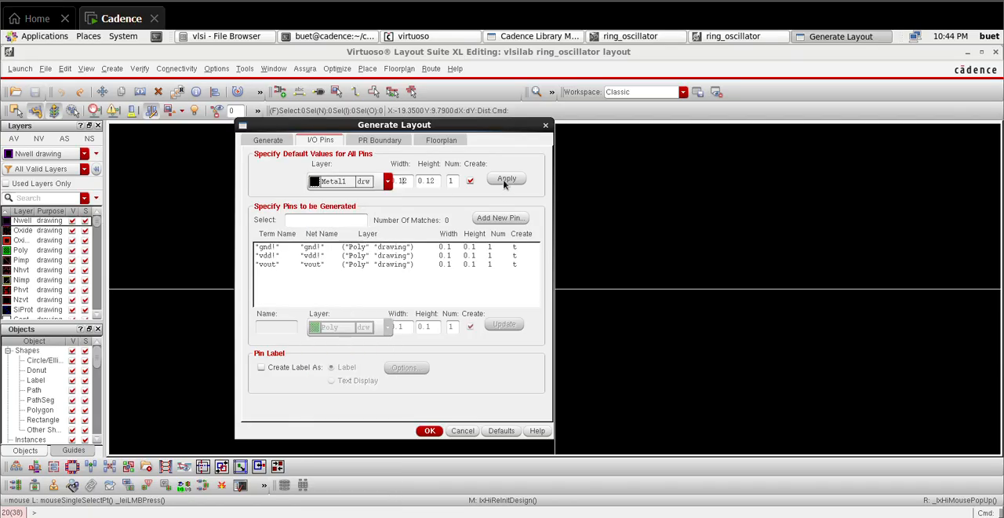
click(505, 179)
click(262, 142)
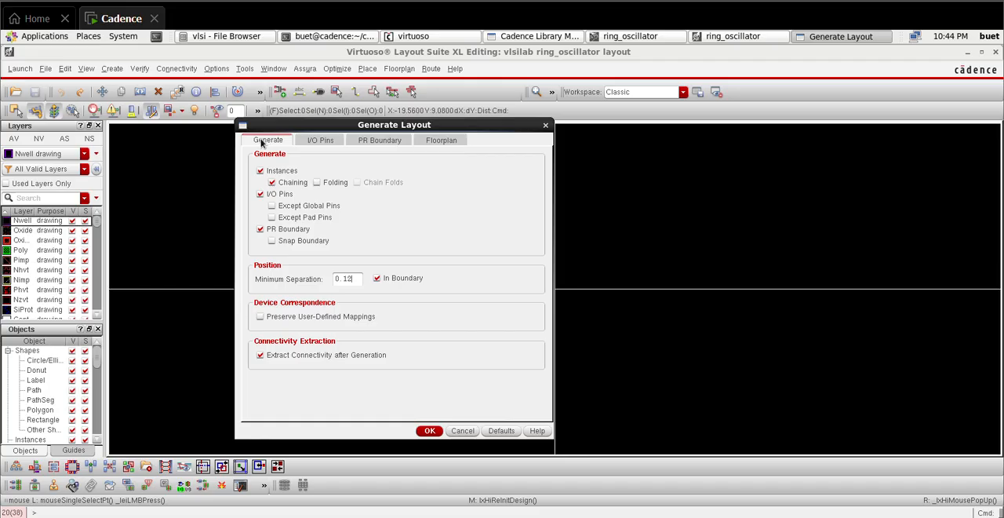
click(430, 431)
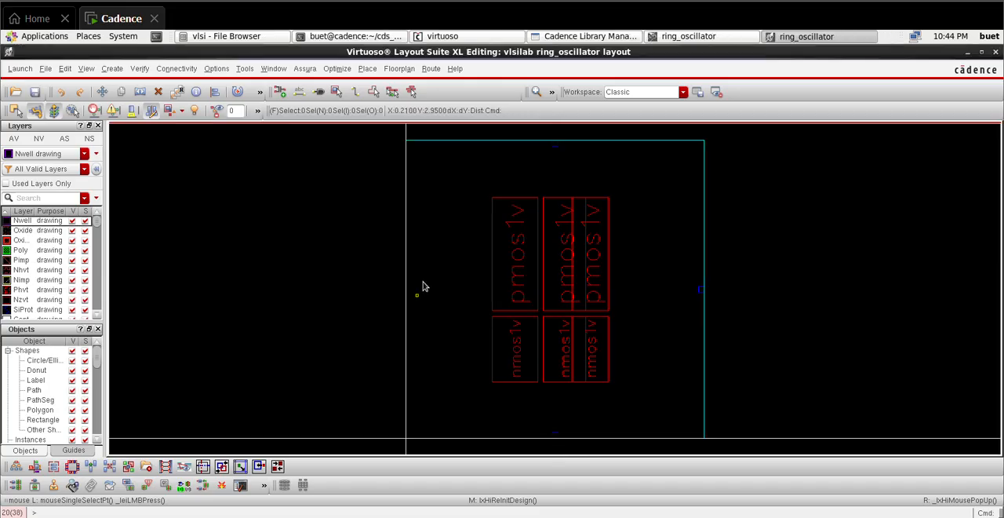
key(shift+f)
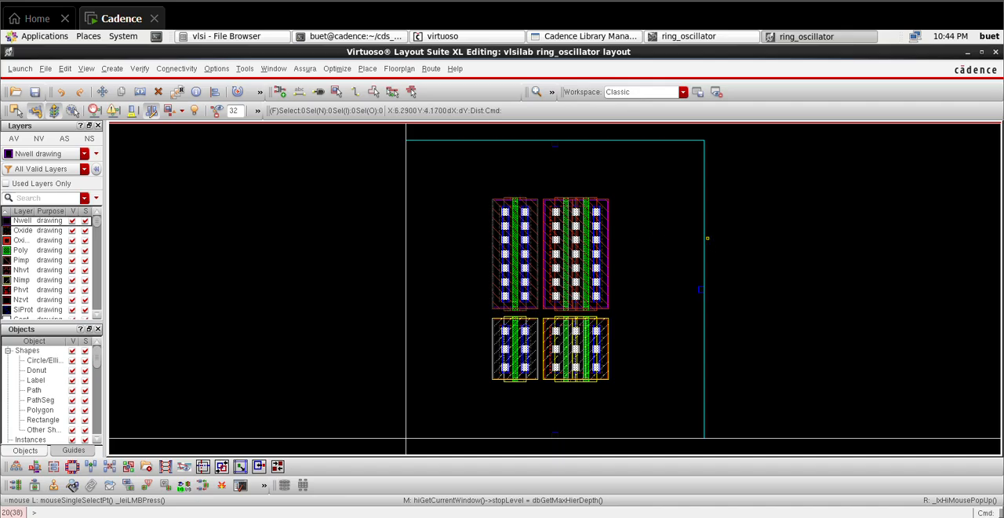
Step: Stretch the right edge of the PR boundary outward by about 1.6 µm
scroll(708, 238, down, 1)
key(s)
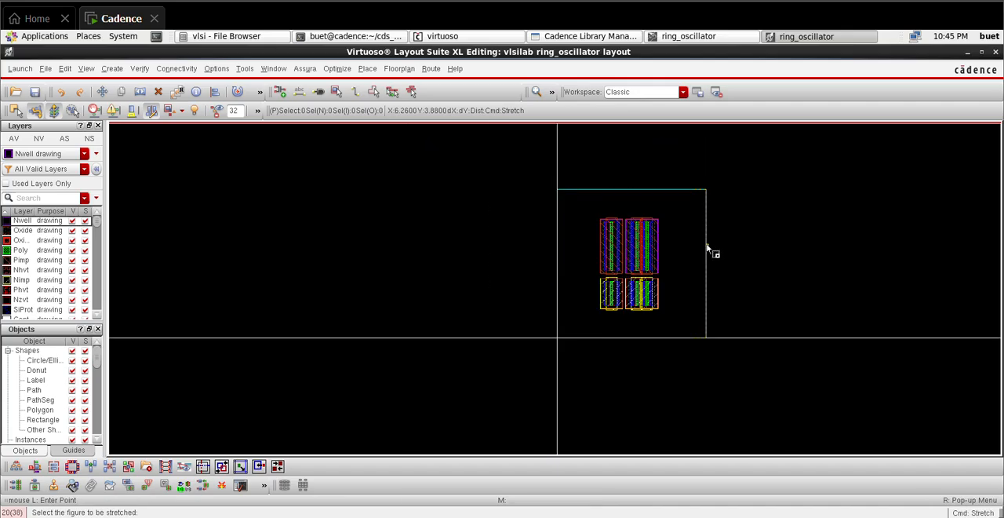
click(707, 245)
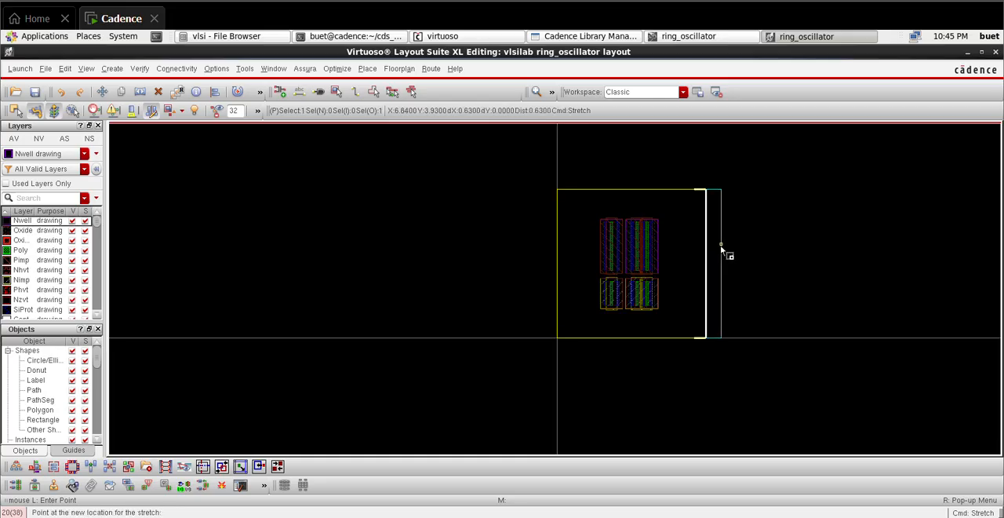
click(745, 263)
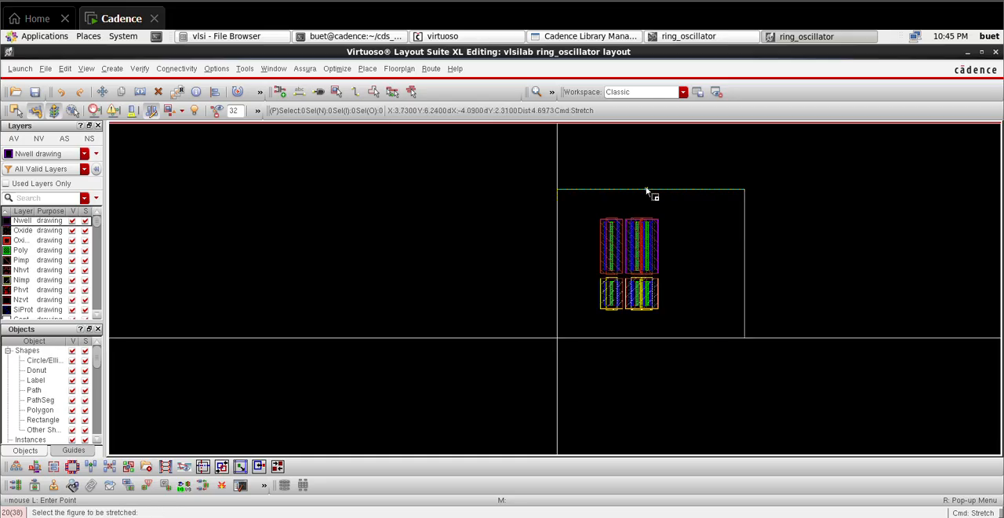
Step: Stretch the top edge of the PR boundary upward by about 2.4 µm
click(647, 191)
click(645, 133)
key(f)
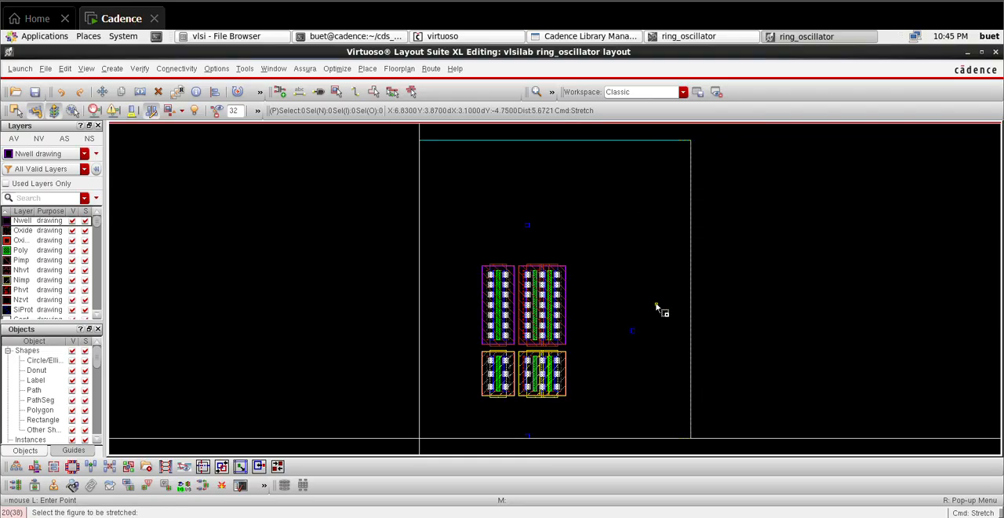
key(Escape)
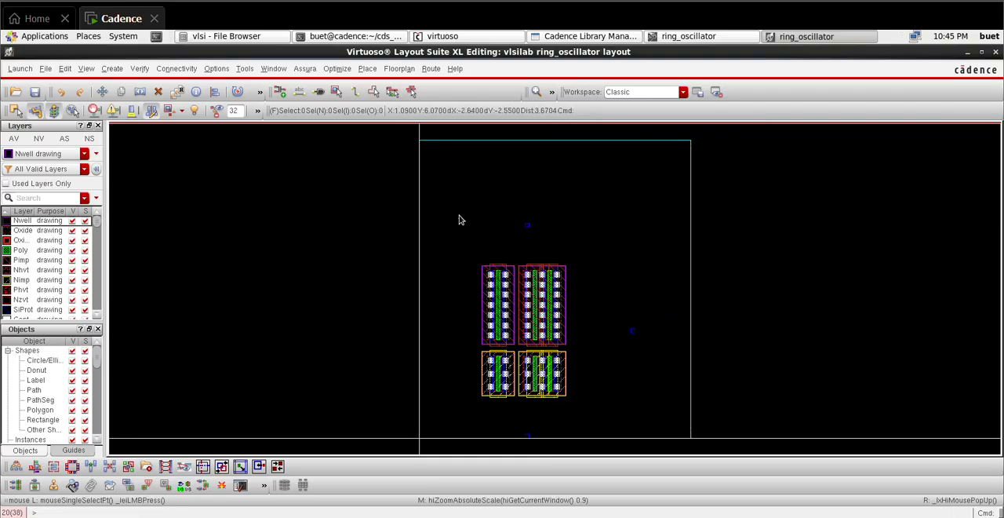
Step: Move the three PMOS transistors and the pin above them upward by about 1.8 µm
drag(460, 209, 603, 357)
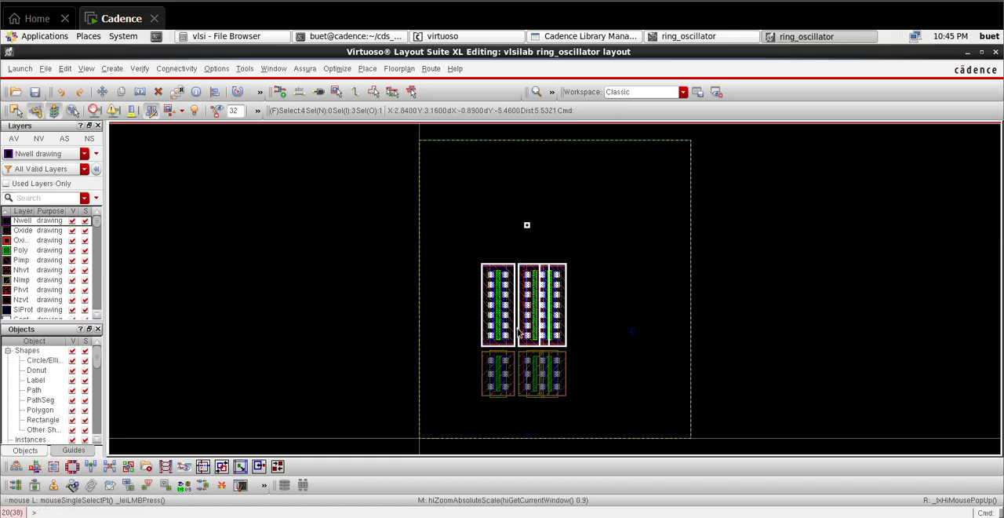
key(m)
click(538, 229)
click(554, 266)
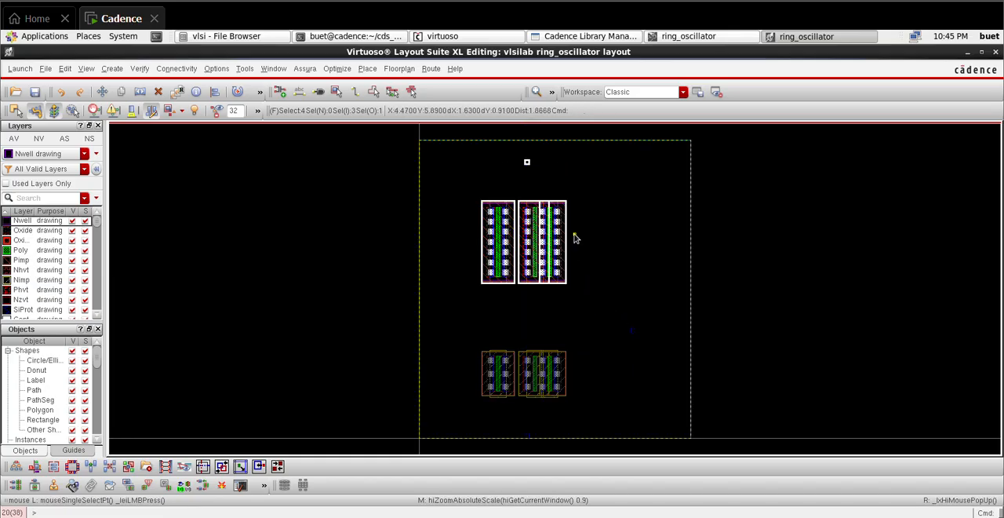
Step: Stretch the top edge of the PR boundary further upward by about 1 µm
ctrl+scroll(561, 158, down, 3)
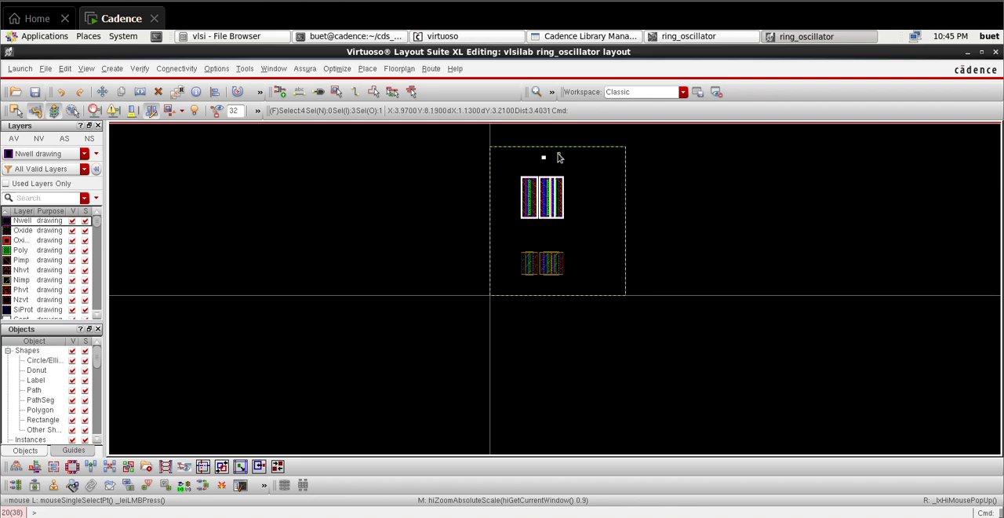
click(717, 197)
key(s)
click(570, 148)
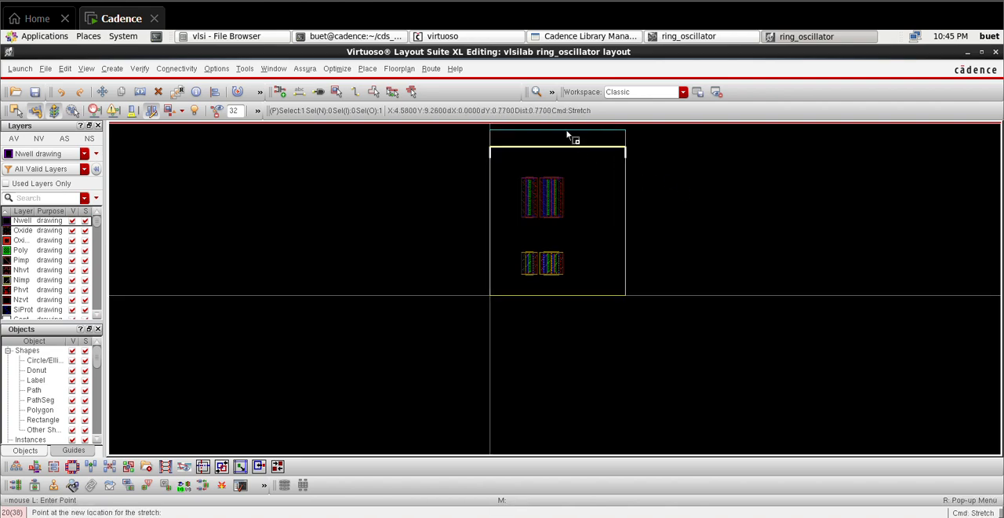
click(570, 135)
key(f)
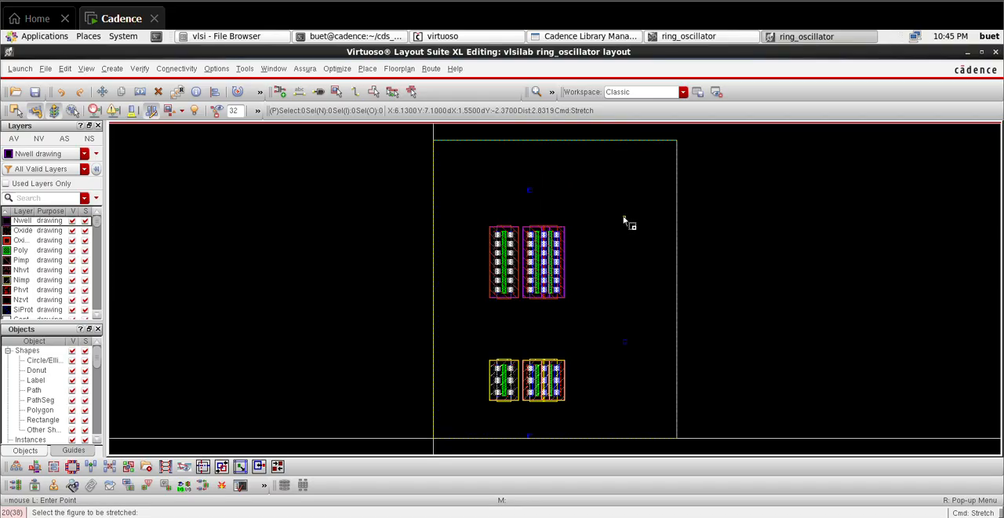
key(Escape)
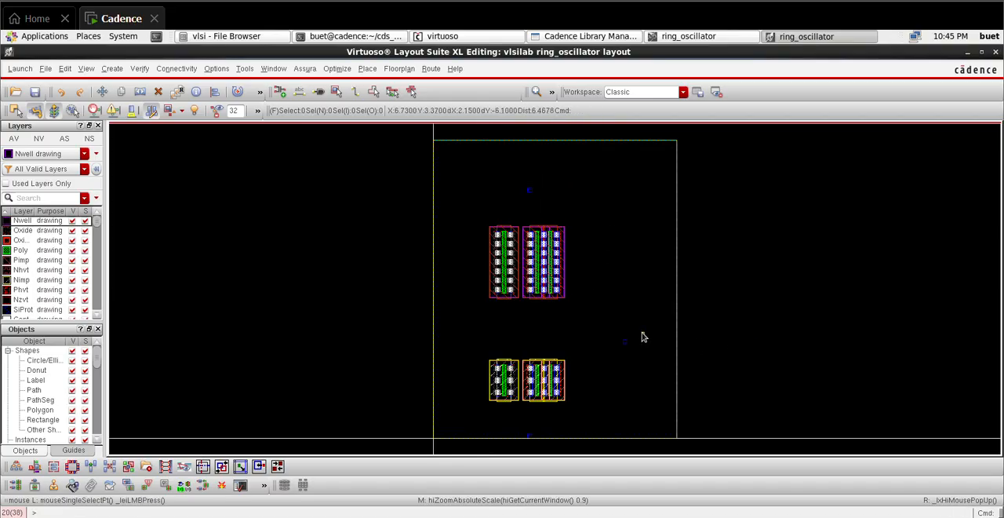
Step: Move the I/O pin on the right side of the boundary straight up by about 2.2 µm, level with the PMOS row
drag(658, 392, 664, 399)
drag(626, 343, 627, 272)
click(811, 282)
ctrl+scroll(544, 275, up, 3)
ctrl+scroll(485, 262, down, 3)
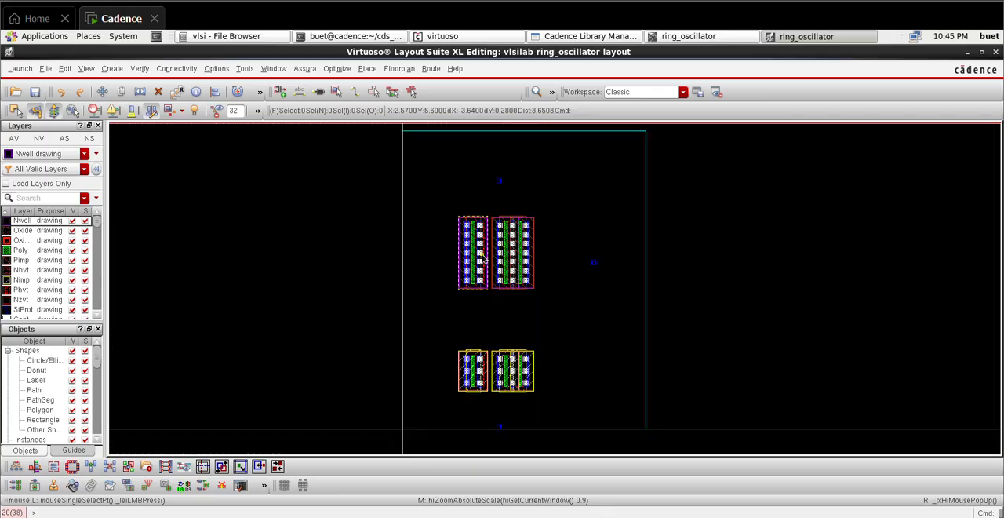
ctrl+scroll(482, 370, up, 5)
ctrl+scroll(483, 370, down, 3)
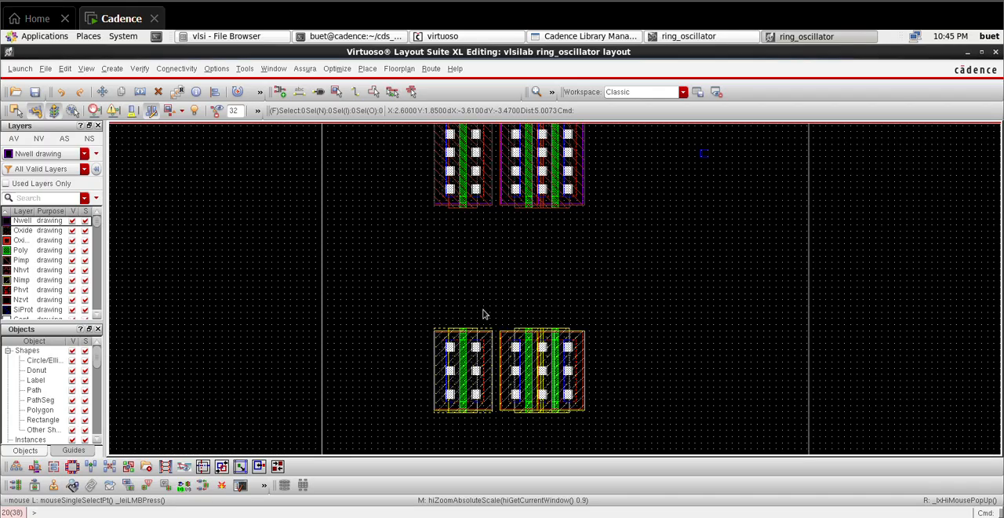
ctrl+scroll(484, 183, down, 2)
ctrl+scroll(484, 169, up, 2)
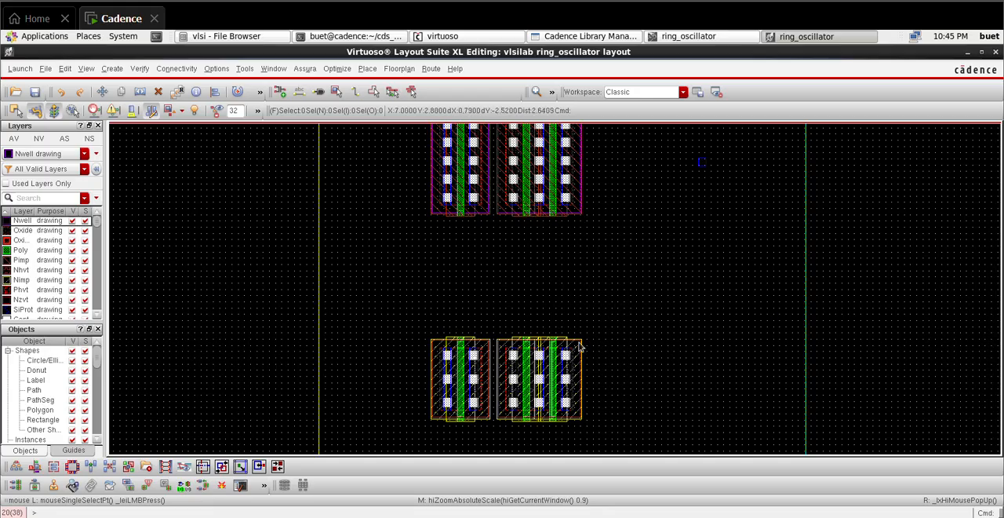
middle_click(495, 230)
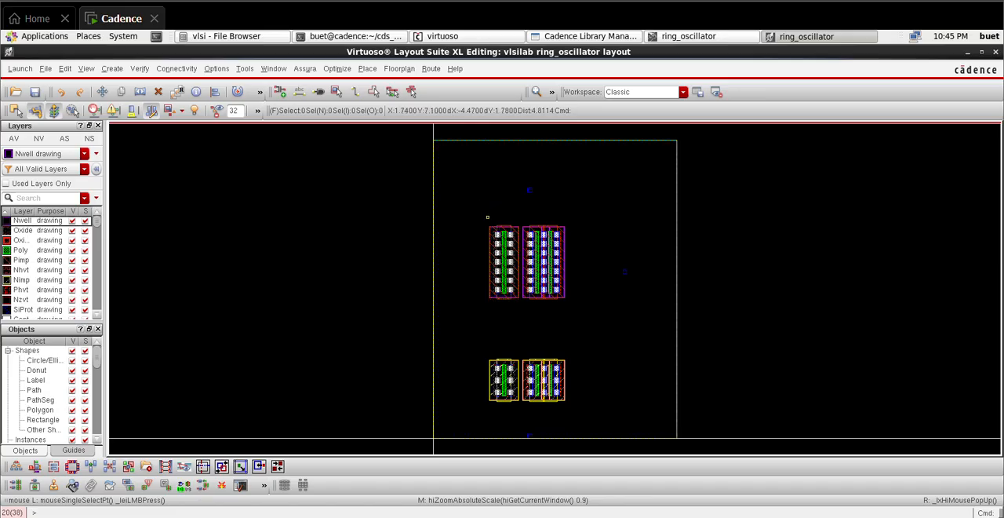
Step: Move the right-hand pair of PMOS transistors together with the pin above them about 1.5 µm to the right
drag(488, 217, 588, 308)
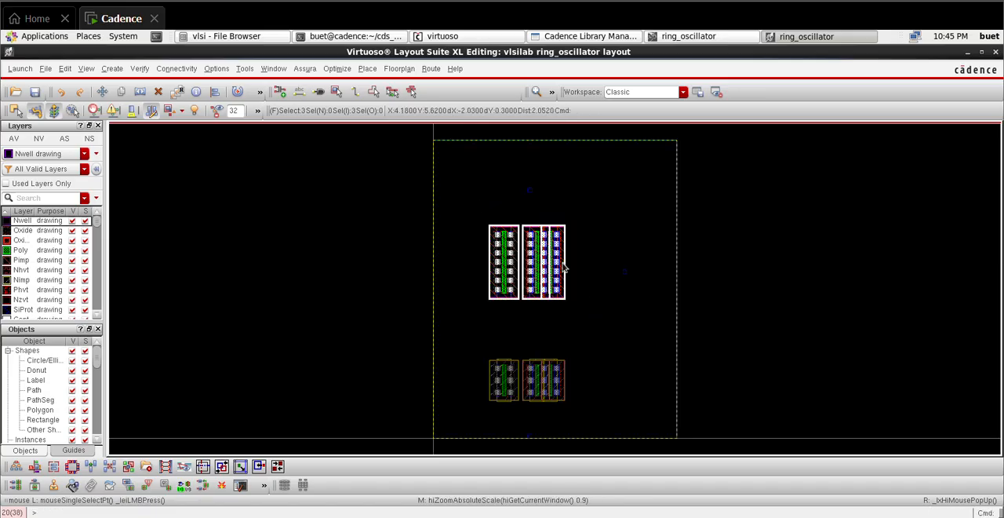
click(759, 262)
click(555, 264)
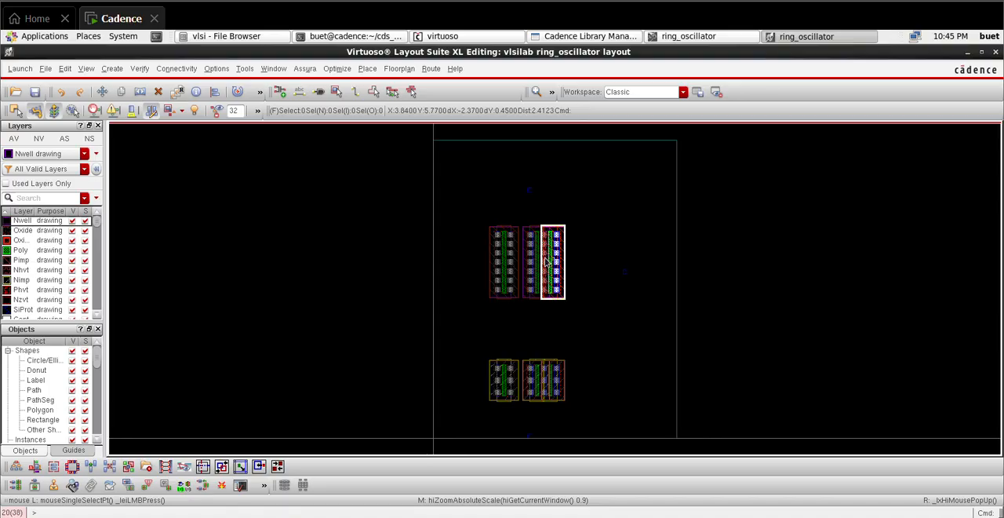
click(816, 314)
drag(515, 187, 615, 337)
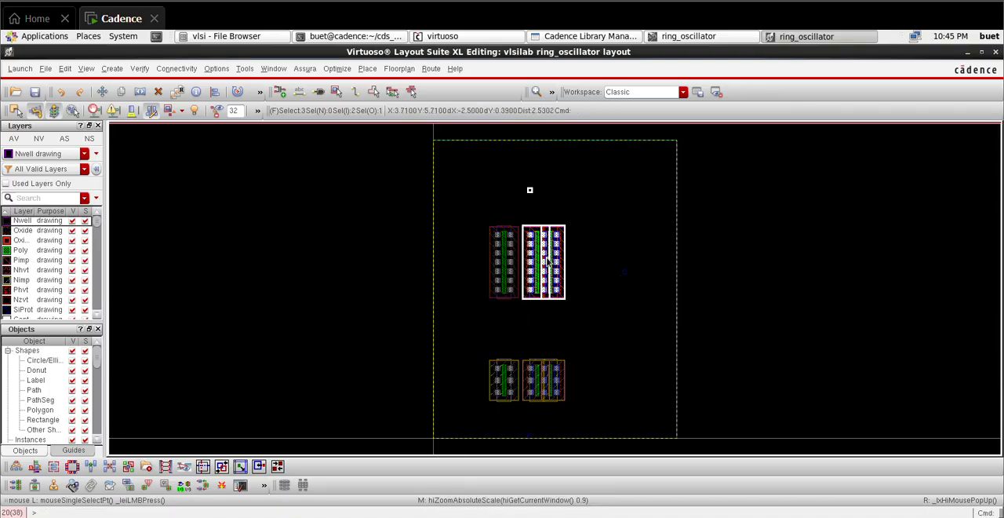
drag(548, 257, 595, 258)
click(624, 273)
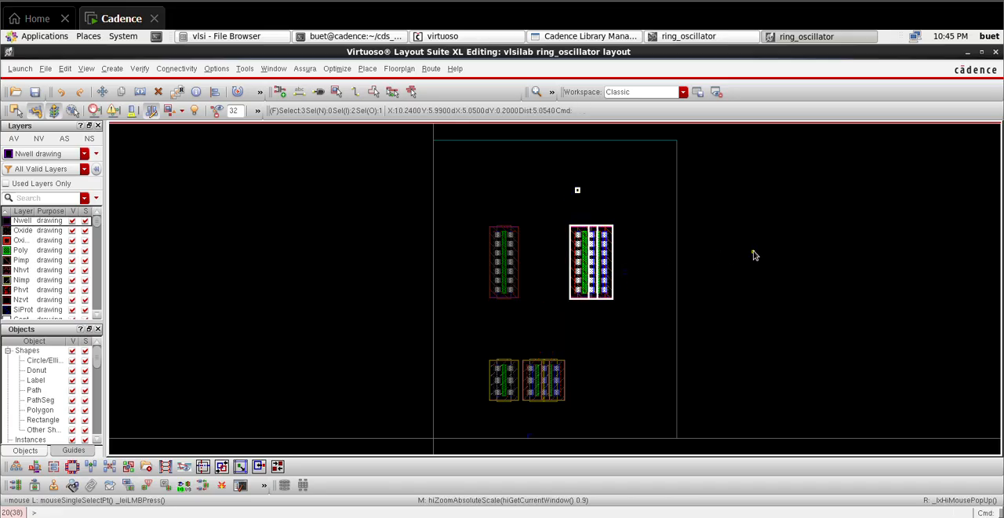
Step: Move the right-hand pair of NMOS transistors about 1.7 µm to the right, below the separated PMOS pair
drag(515, 319, 582, 416)
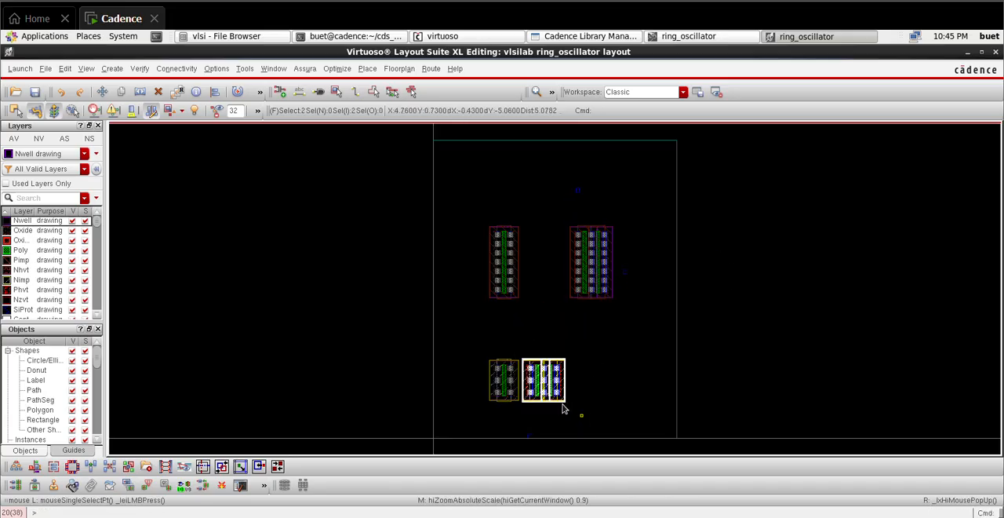
drag(544, 389, 614, 388)
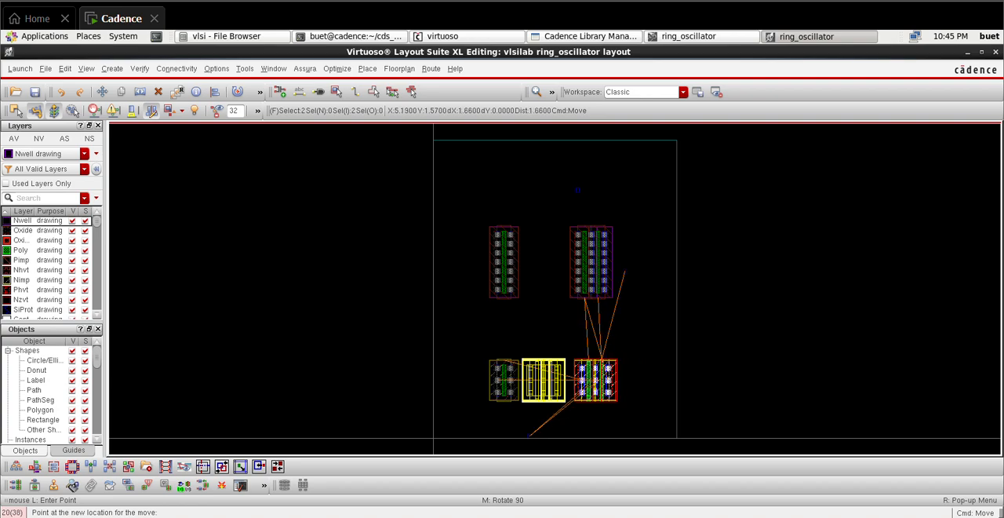
click(598, 388)
click(679, 354)
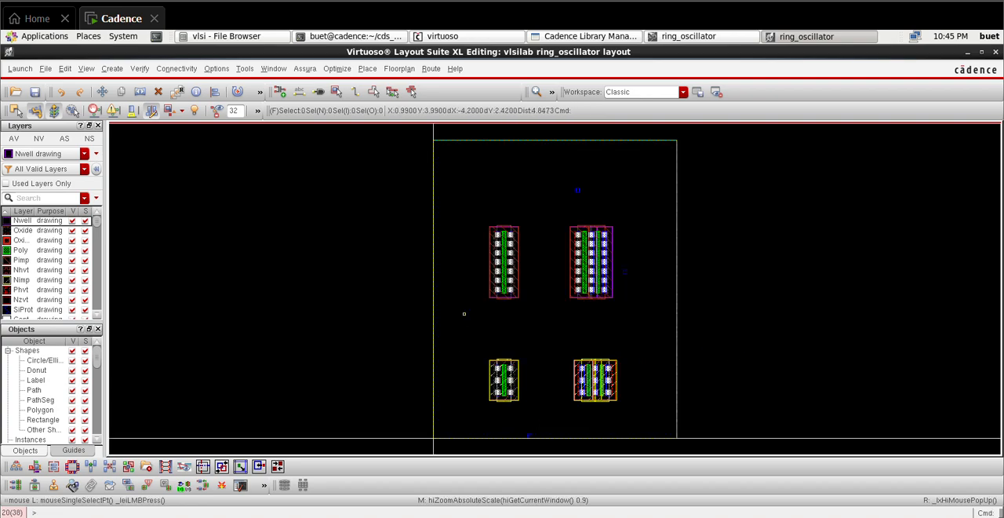
Step: Use Quick Align to line up the left edge of the right NMOS pair with the left edge of the PMOS pair above
key(a)
scroll(580, 390, up, 3)
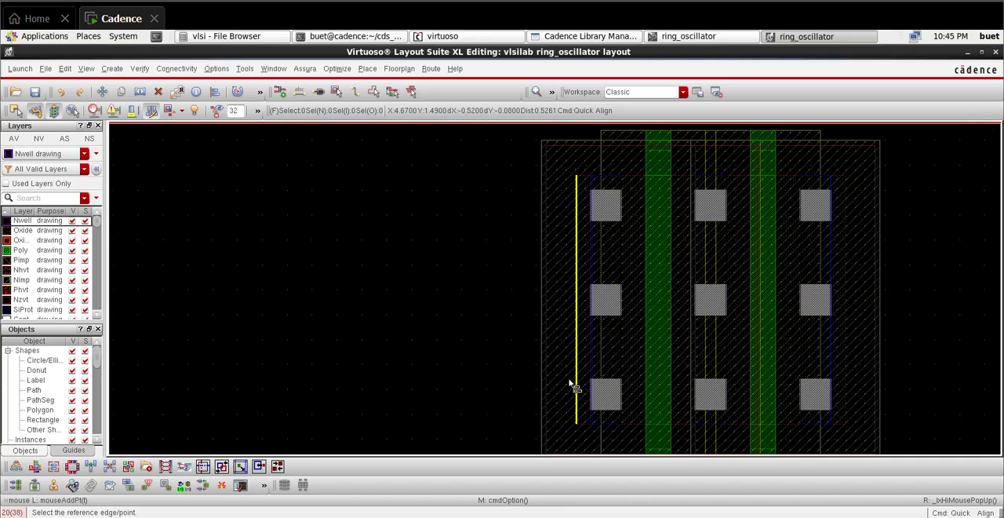
click(542, 334)
scroll(540, 325, down, 1)
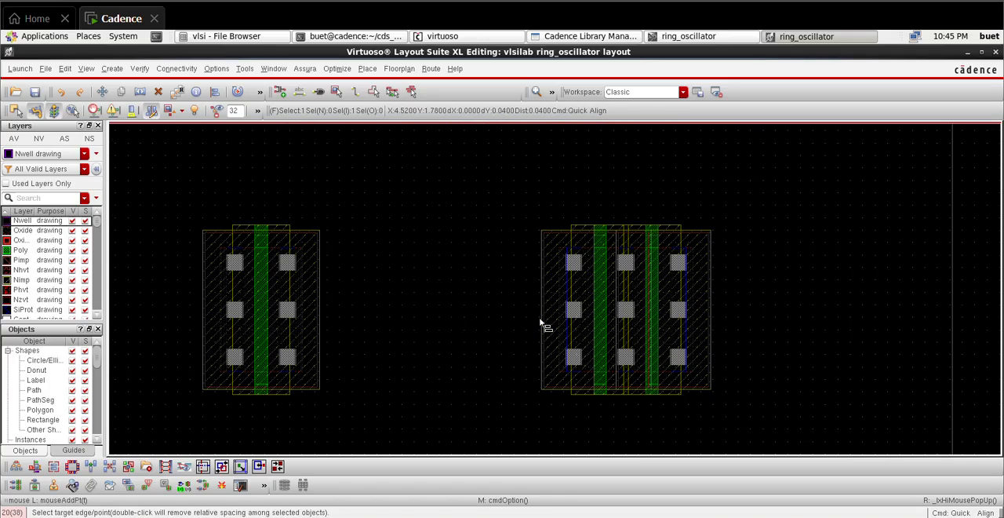
scroll(532, 281, down, 2)
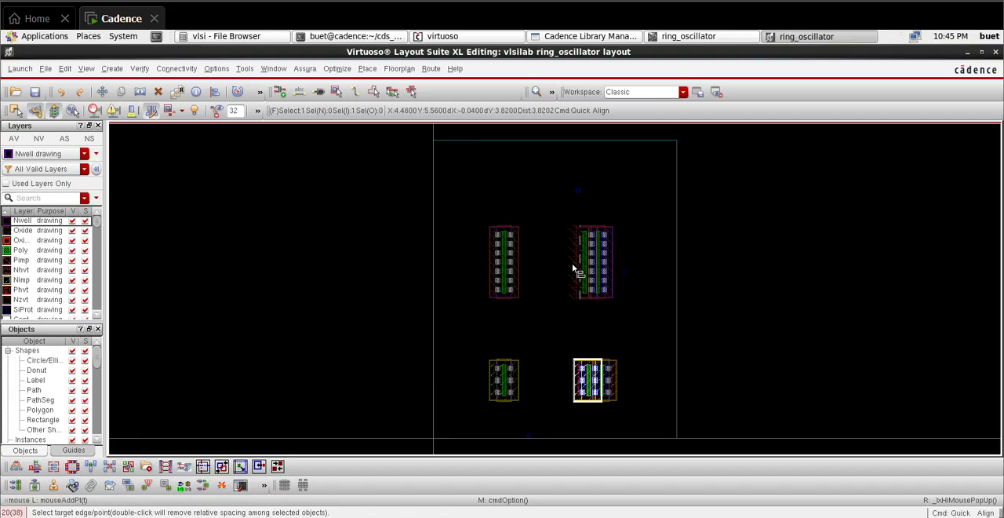
scroll(574, 270, up, 4)
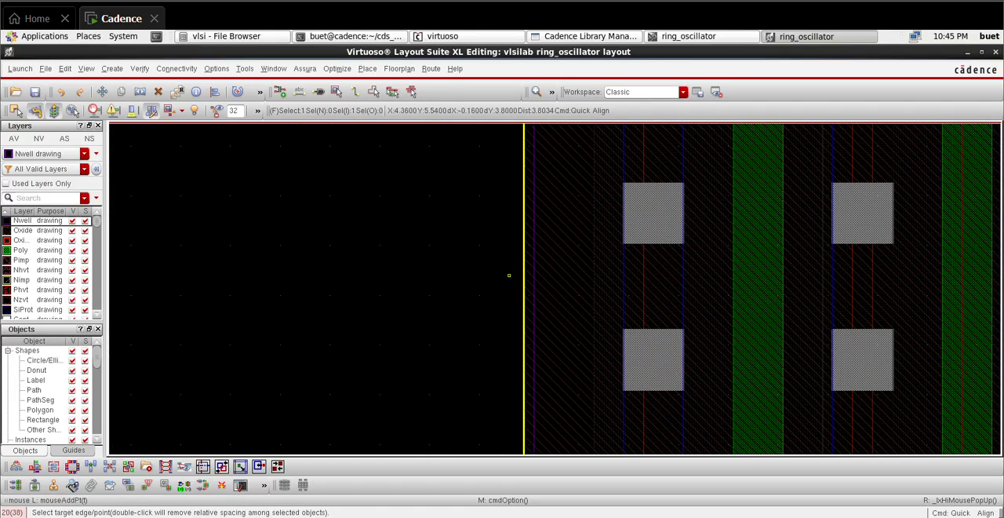
click(510, 278)
scroll(517, 302, down, 4)
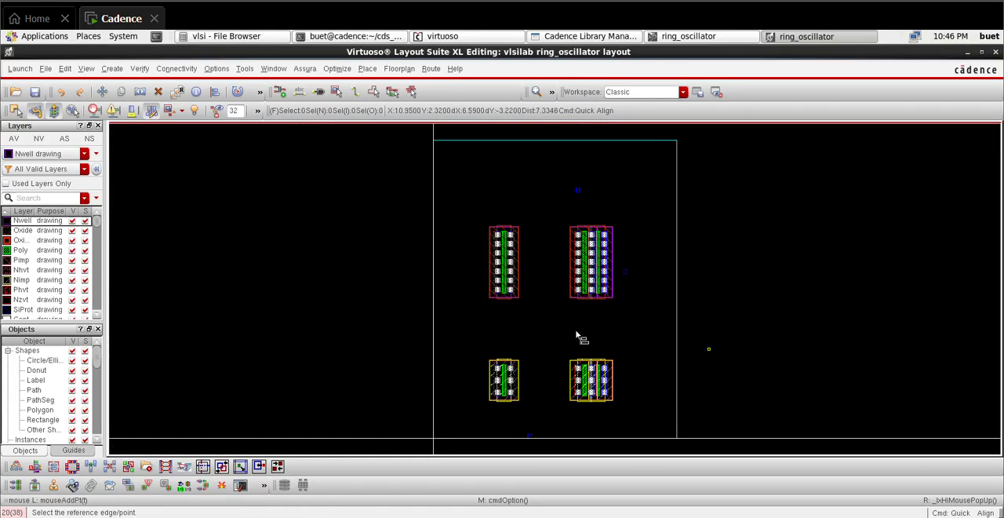
Step: Quick-align the left edge of the single left NMOS with the left edge of the PMOS above it, then leave the command
scroll(500, 390, up, 4)
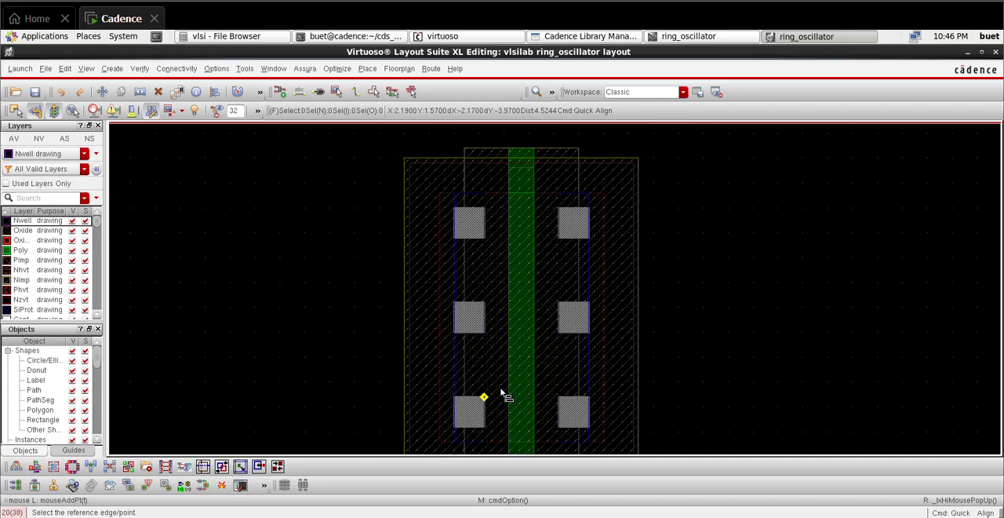
click(394, 368)
scroll(397, 321, down, 4)
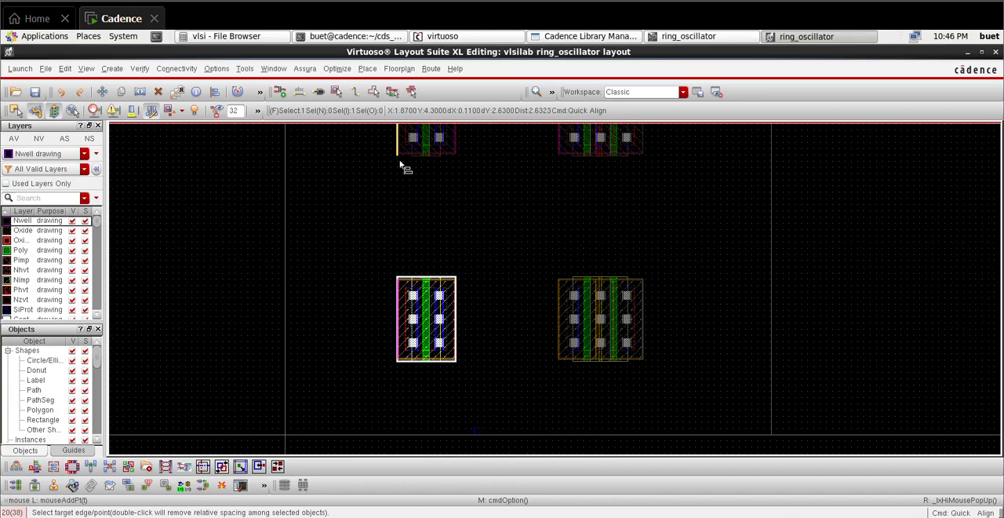
scroll(424, 189, down, 2)
scroll(488, 260, up, 5)
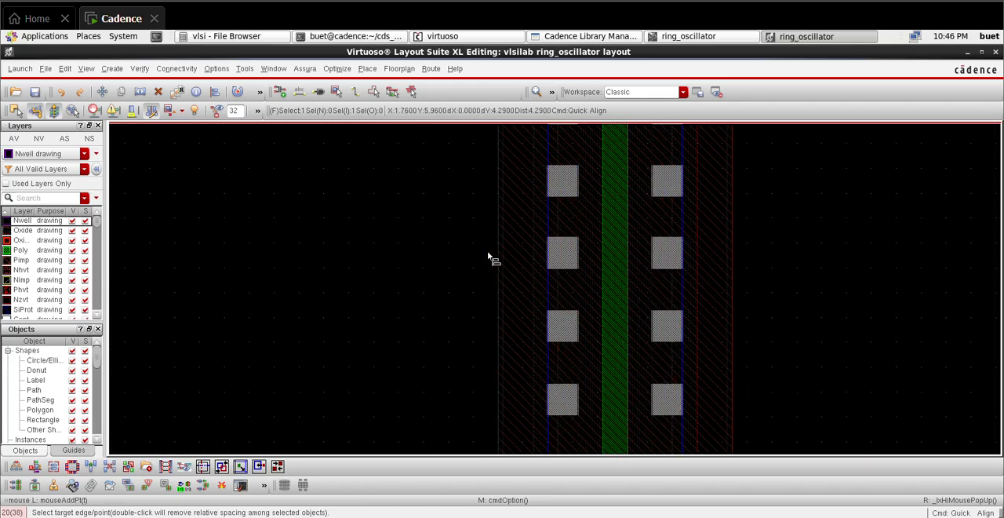
click(488, 256)
key(f)
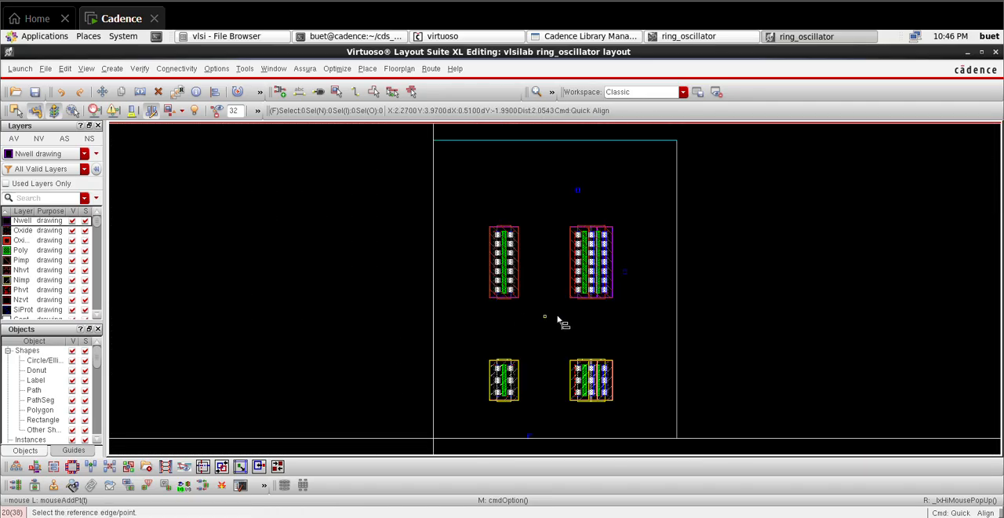
key(Escape)
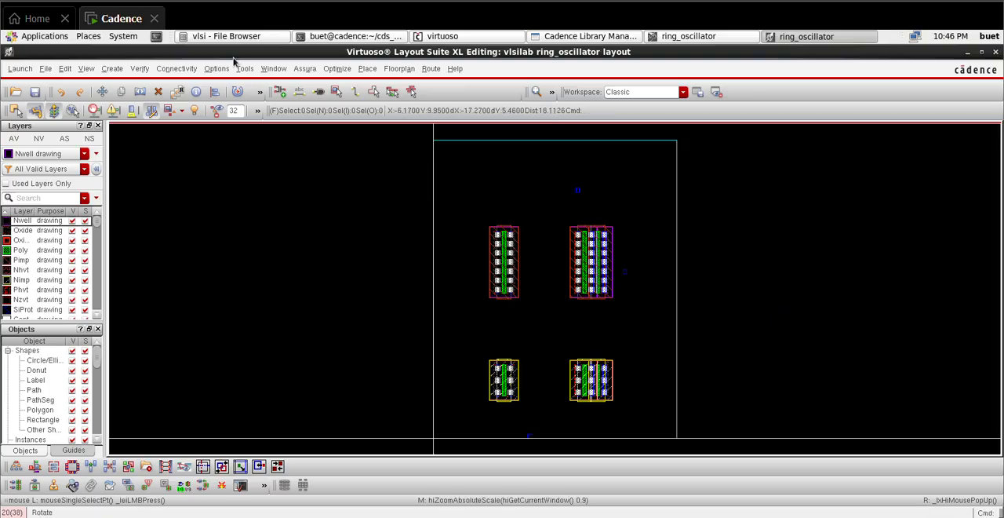
Step: Show the Navigator assistant and enlarge it to list more instances and nets
click(275, 69)
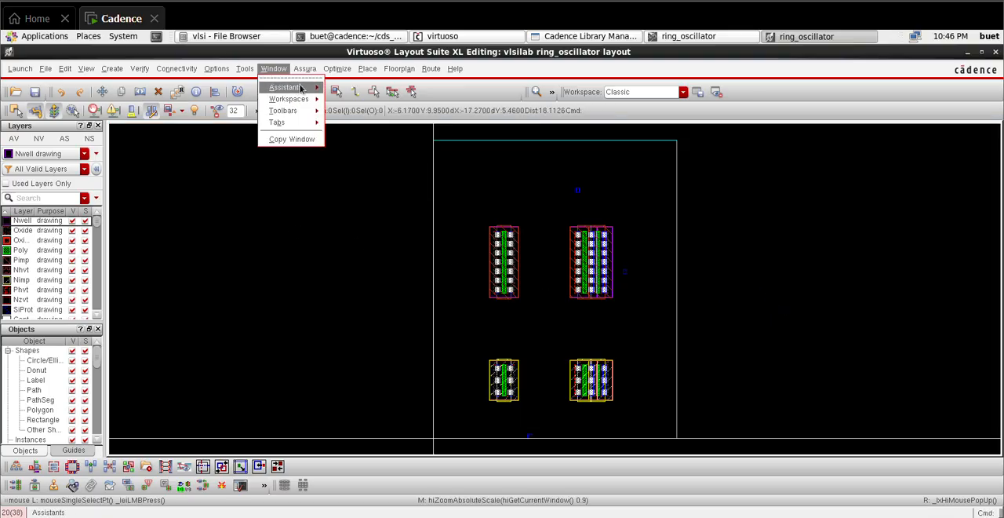
mouse_move(319, 88)
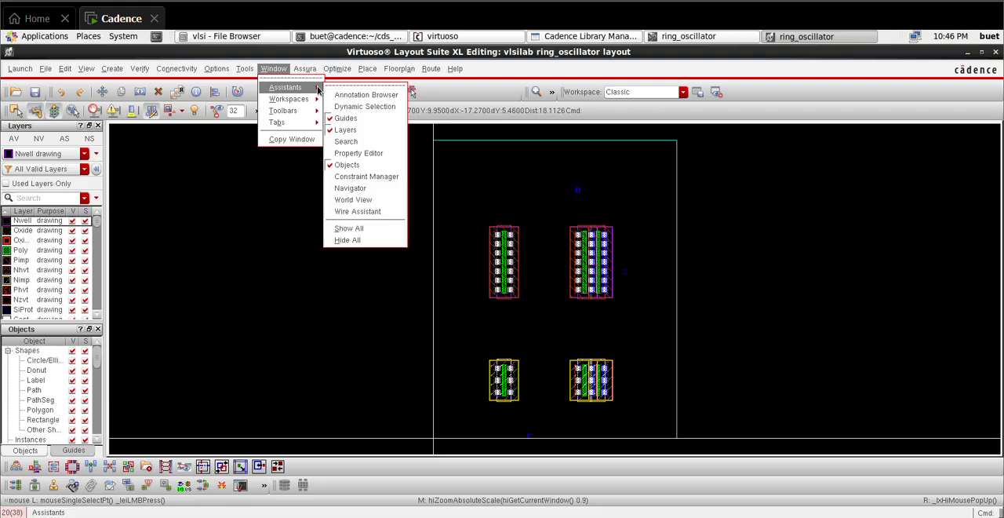
click(376, 197)
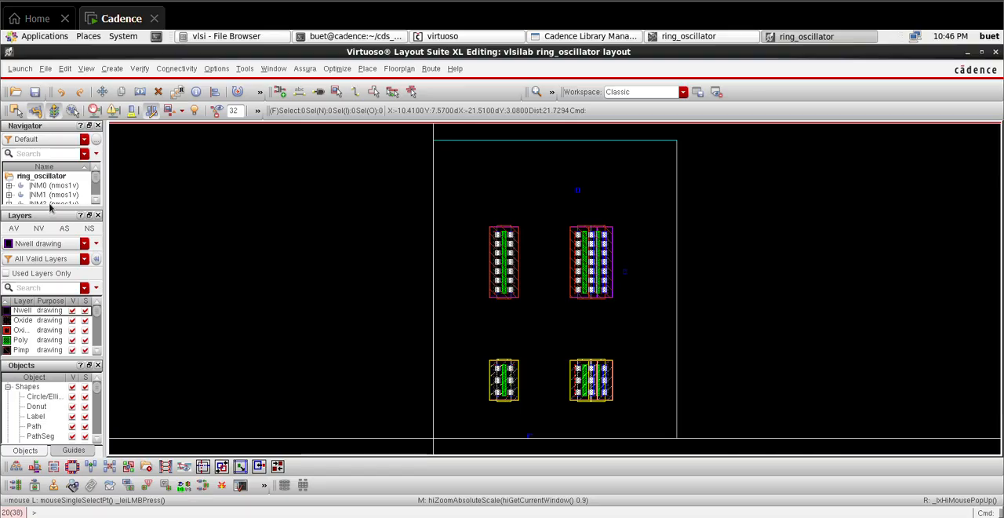
drag(44, 208, 45, 252)
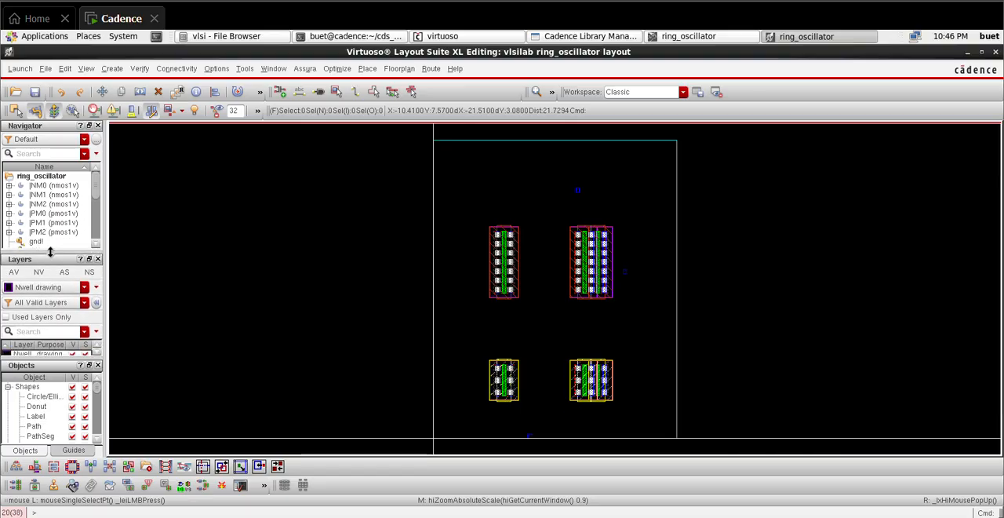
Step: Give the single left PMOS a Detached bodytie with only the Top Tap enabled
click(498, 252)
key(q)
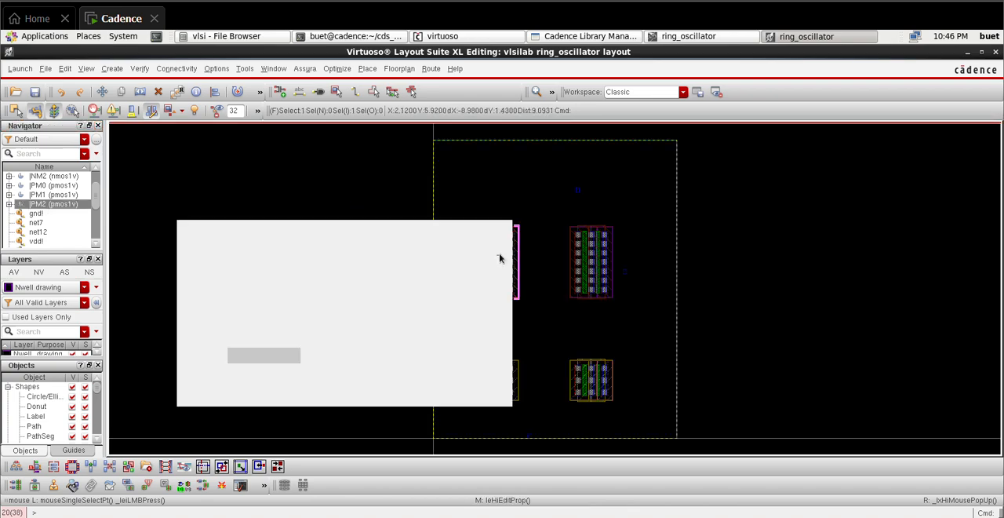
click(287, 247)
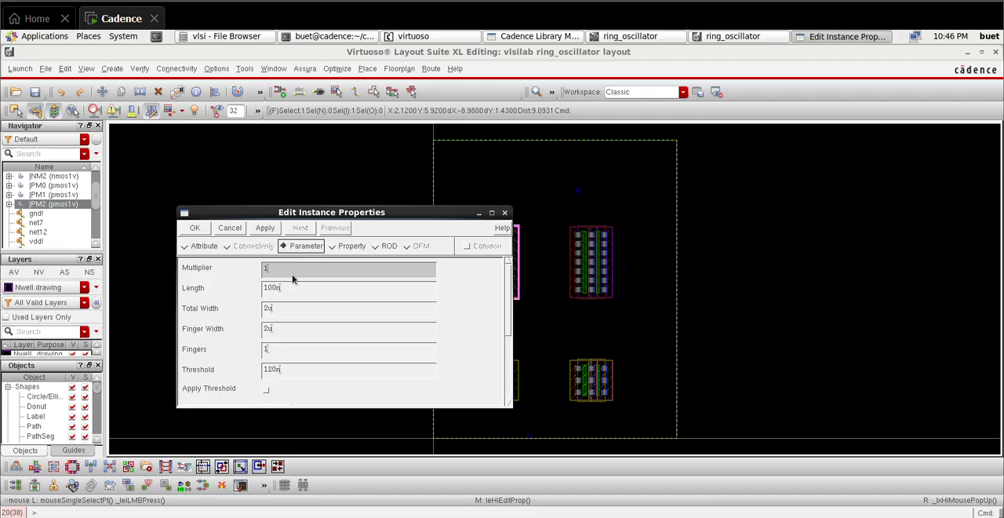
click(492, 213)
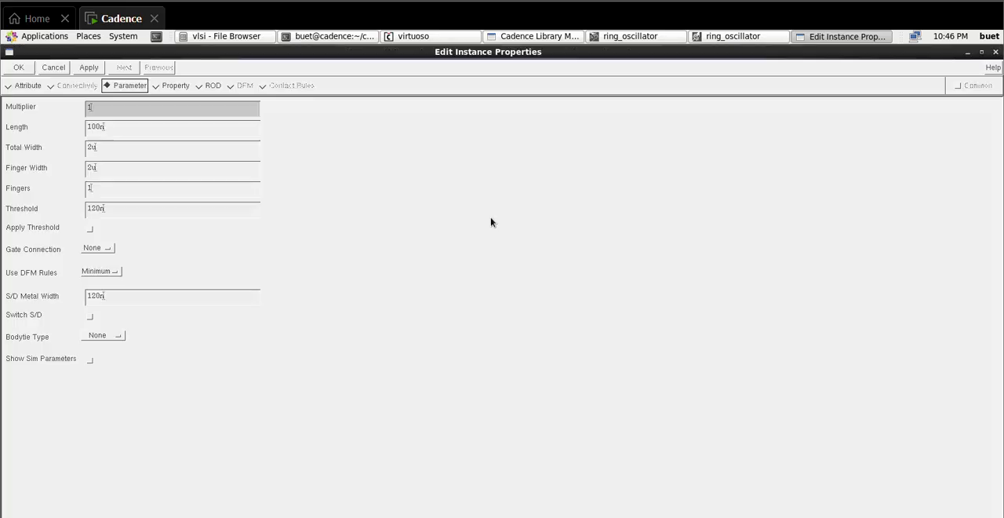
click(95, 332)
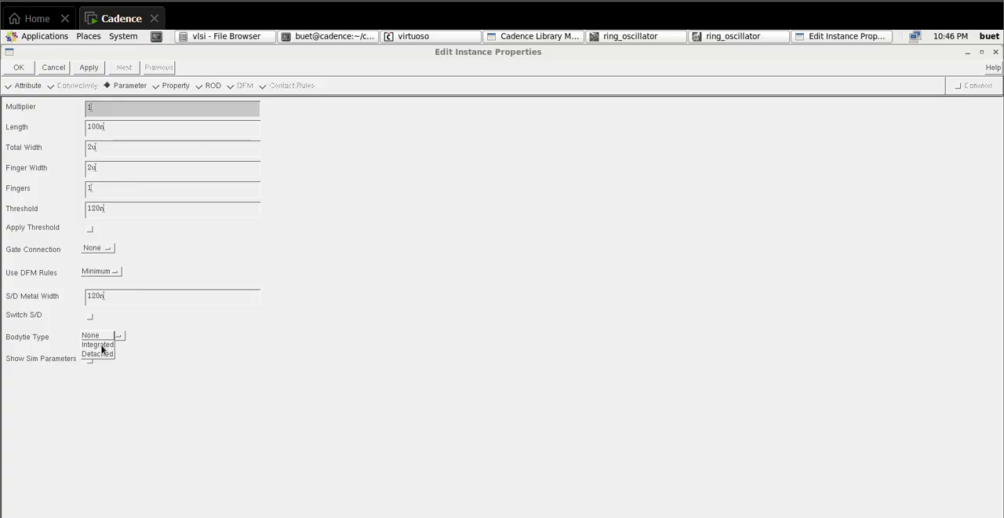
click(103, 354)
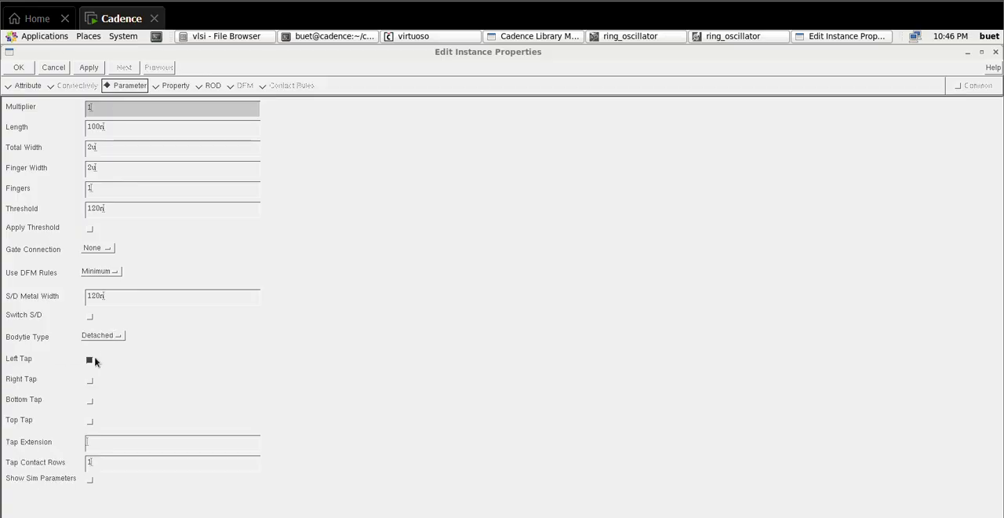
click(91, 361)
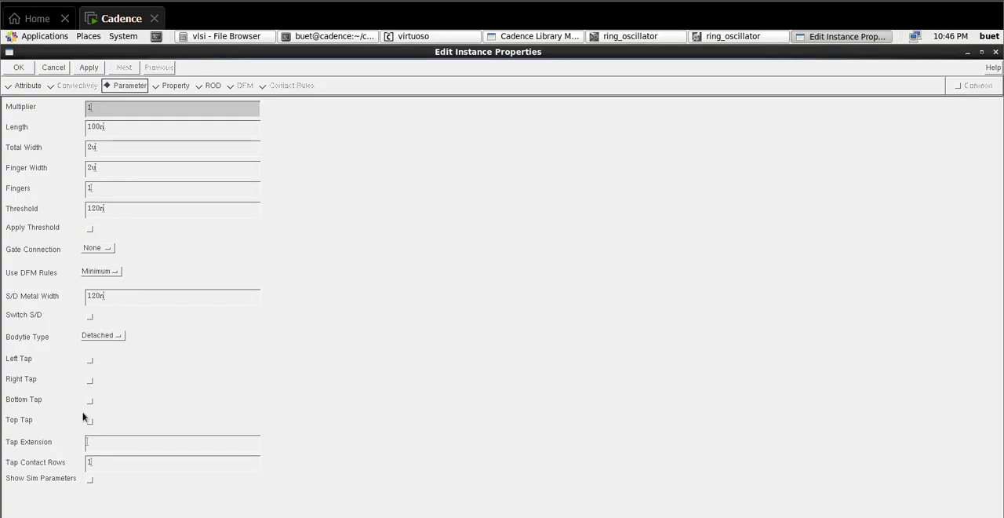
click(19, 68)
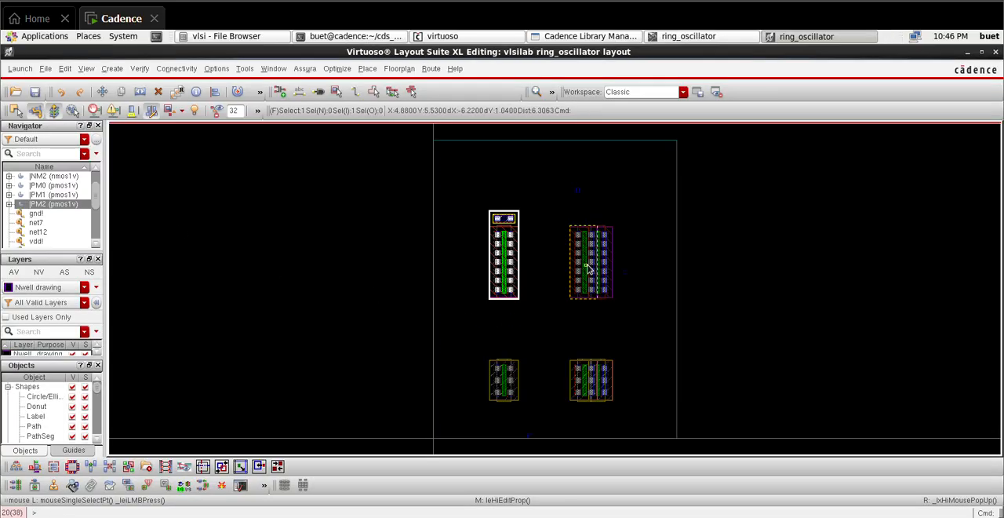
Step: Set the bodytie type of the left transistor in the PMOS pair to Detached, with only the Top Tap enabled
click(588, 269)
key(q)
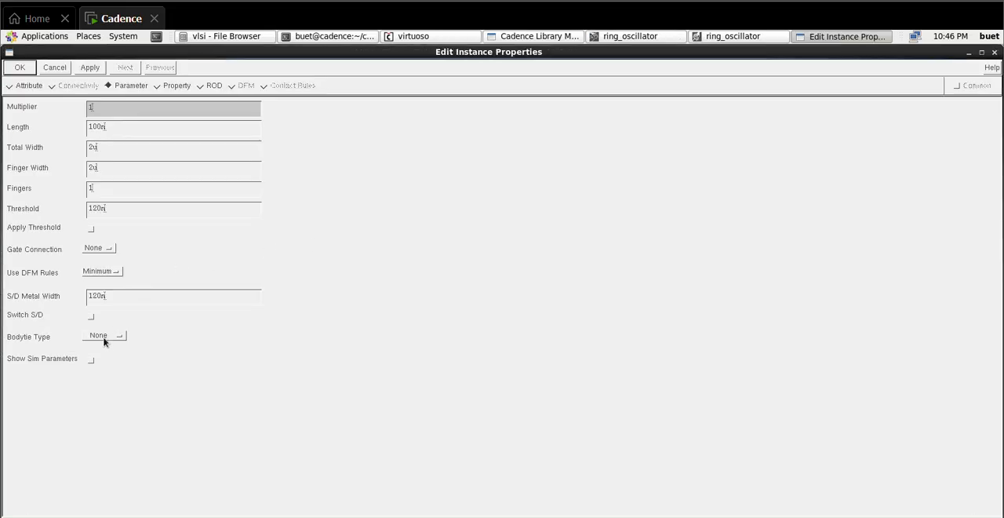
click(104, 337)
click(99, 354)
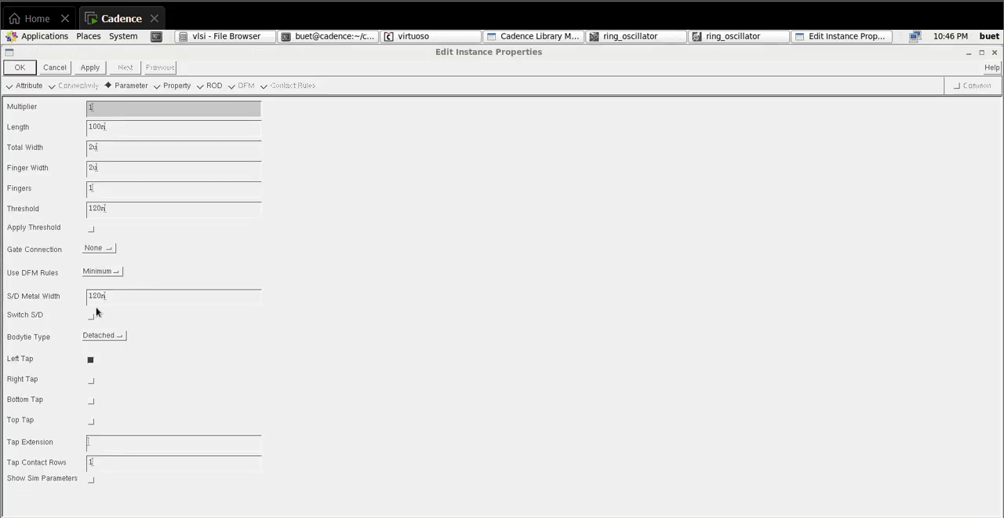
click(91, 360)
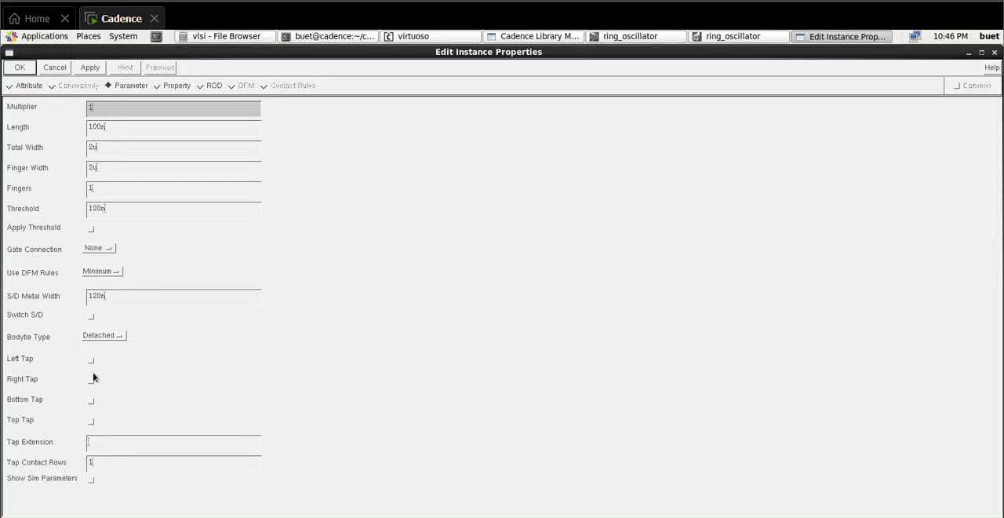
click(91, 422)
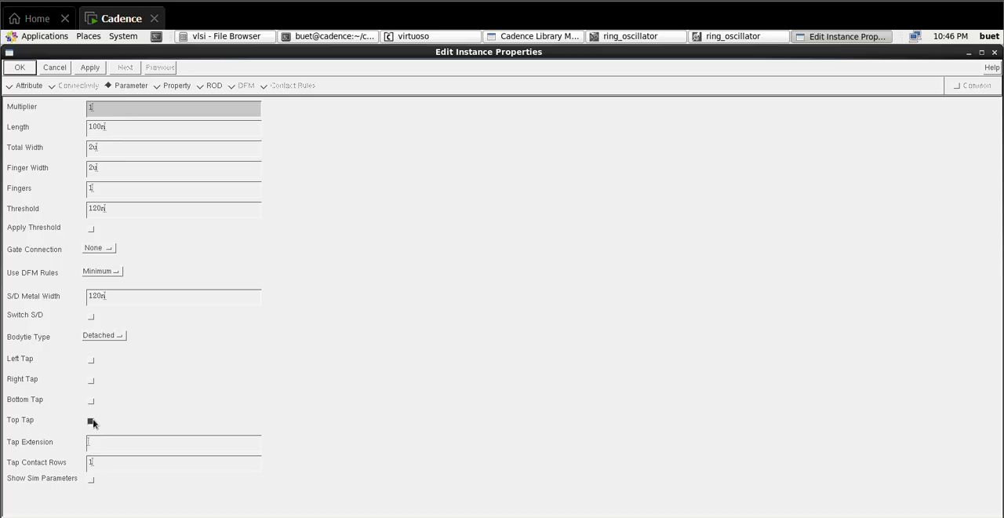
click(21, 68)
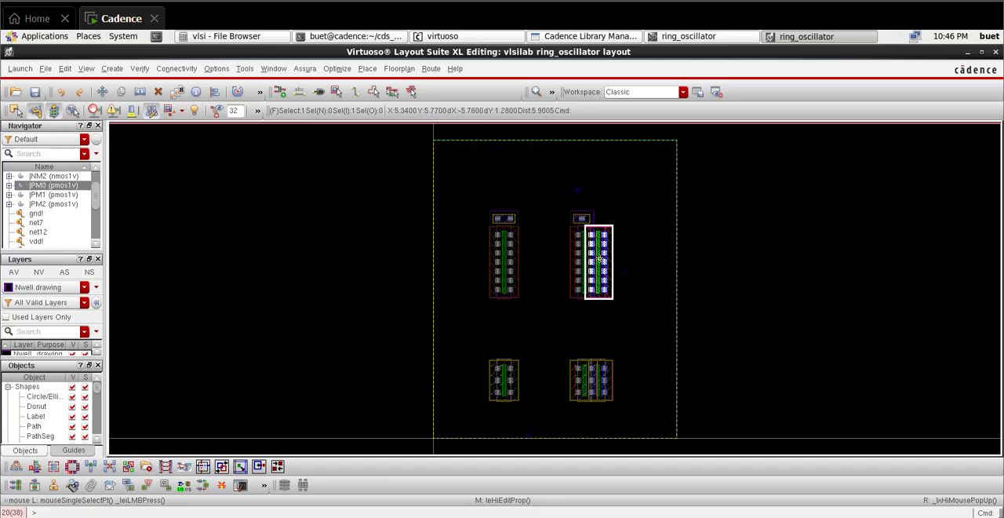
Step: Apply a Detached bodytie with only a Top Tap to the right transistor of the PMOS pair
key(q)
click(104, 336)
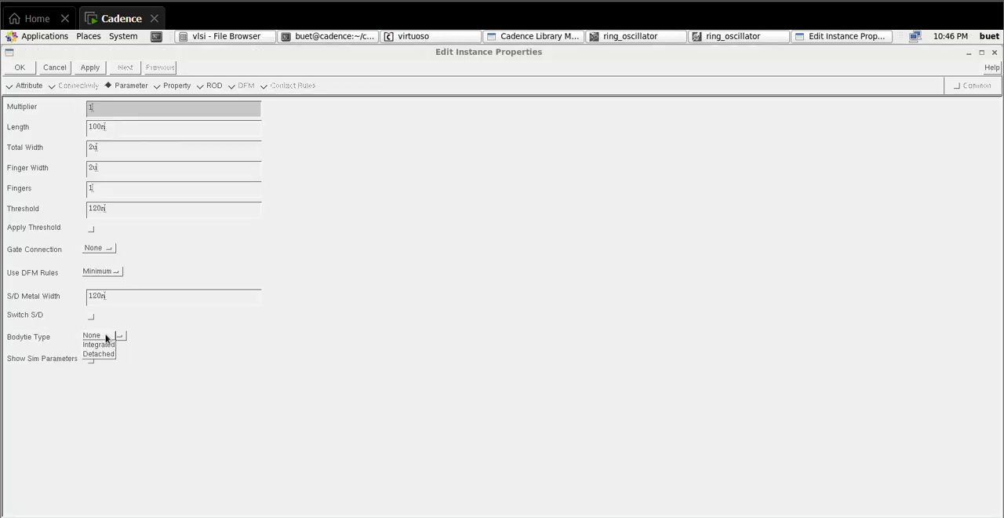
click(103, 353)
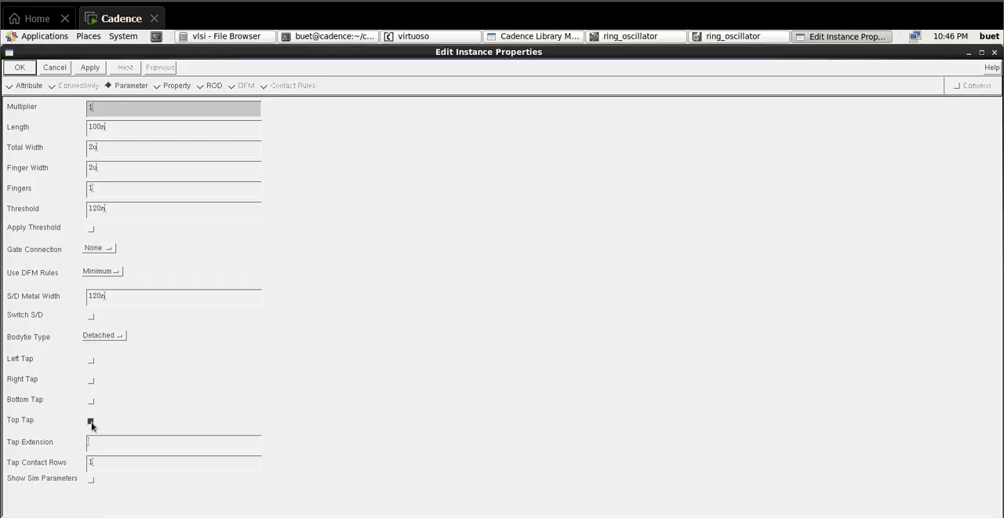
click(20, 67)
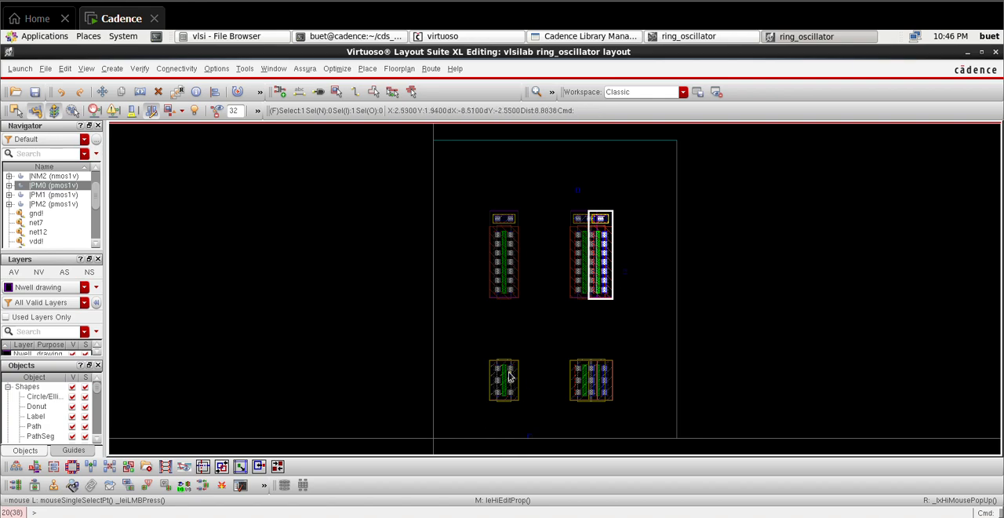
Step: Give the single left NMOS a Detached bodytie with only the Bottom Tap enabled
key(q)
click(104, 335)
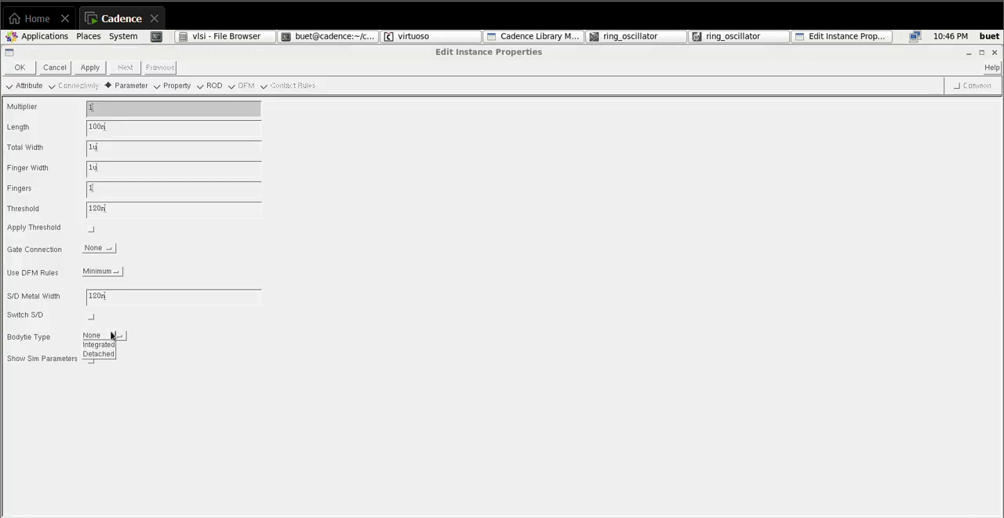
click(99, 355)
click(90, 361)
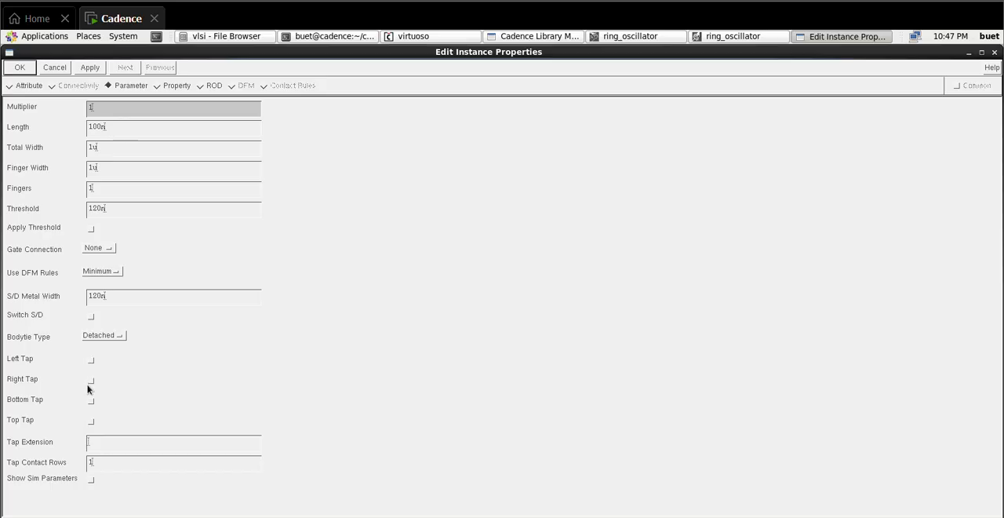
click(20, 67)
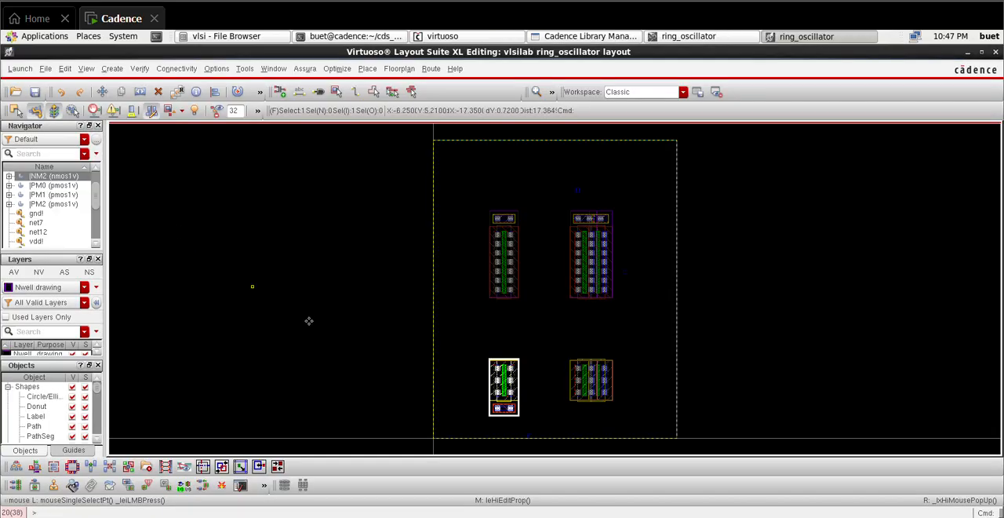
Step: Set the bodytie type of the left transistor in the NMOS pair to Detached, with only the Bottom Tap enabled
click(577, 381)
key(q)
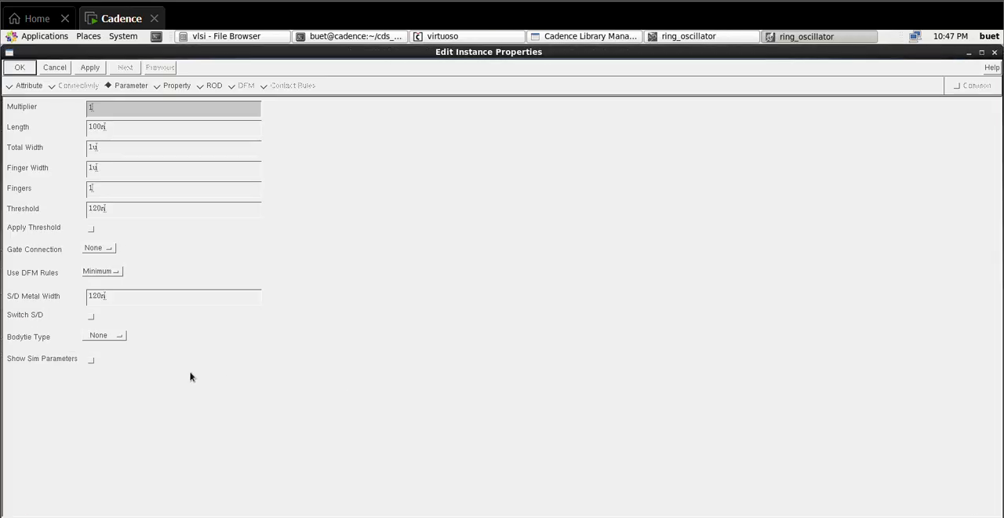
click(106, 336)
click(101, 354)
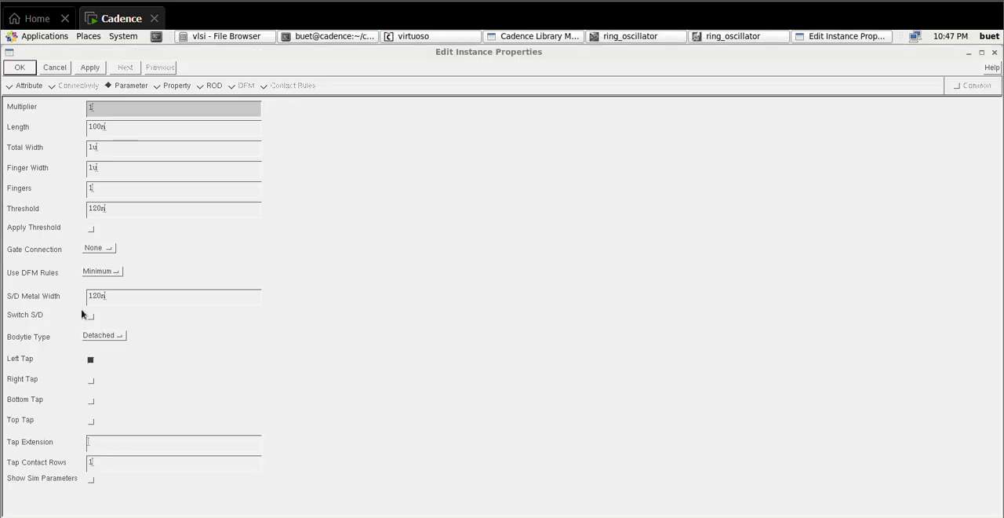
click(92, 361)
click(90, 401)
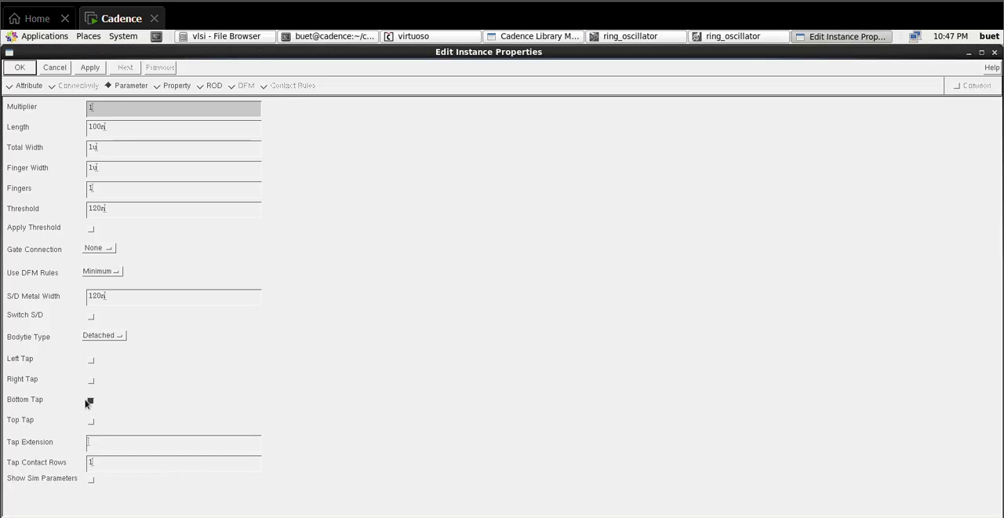
click(28, 69)
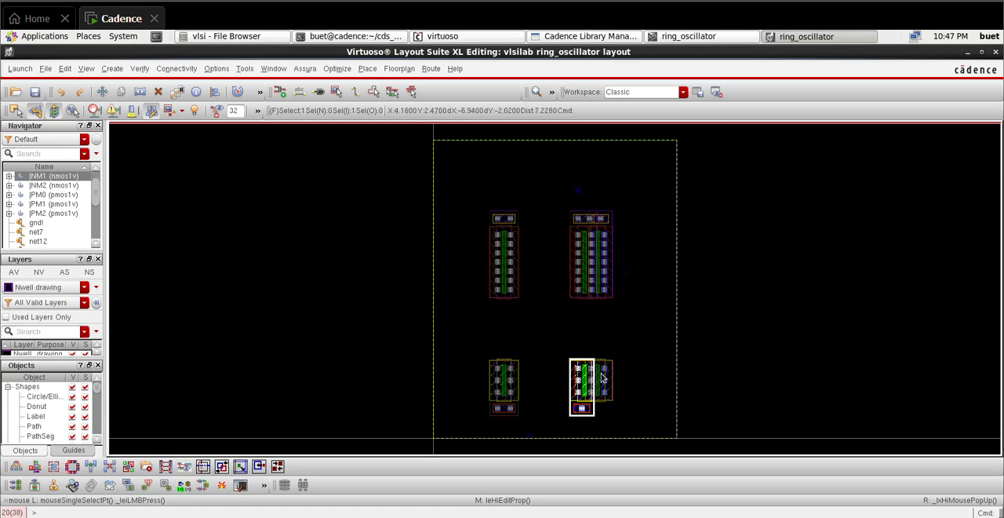
Step: Apply a Detached bodytie with only a Bottom Tap to the right transistor of the NMOS pair, then clear the selection
click(601, 378)
key(q)
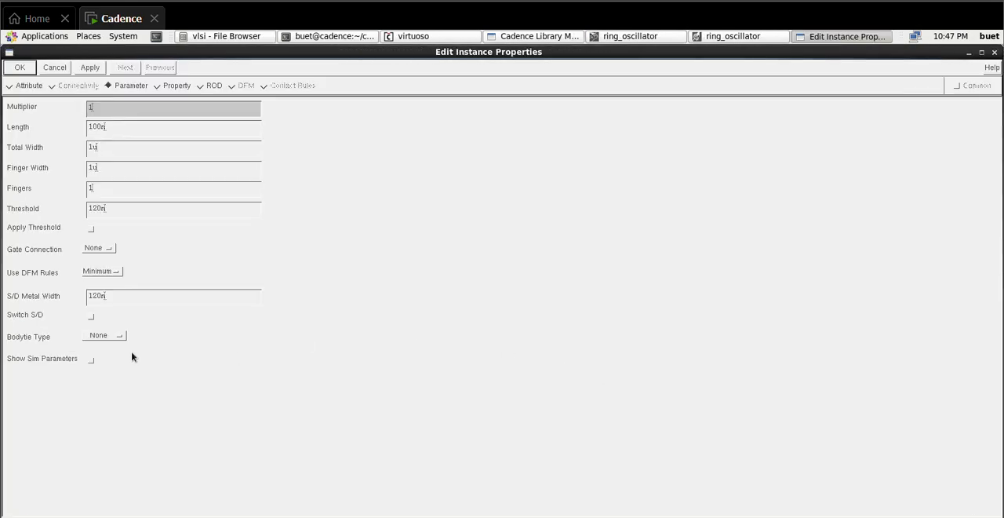
click(108, 336)
click(107, 353)
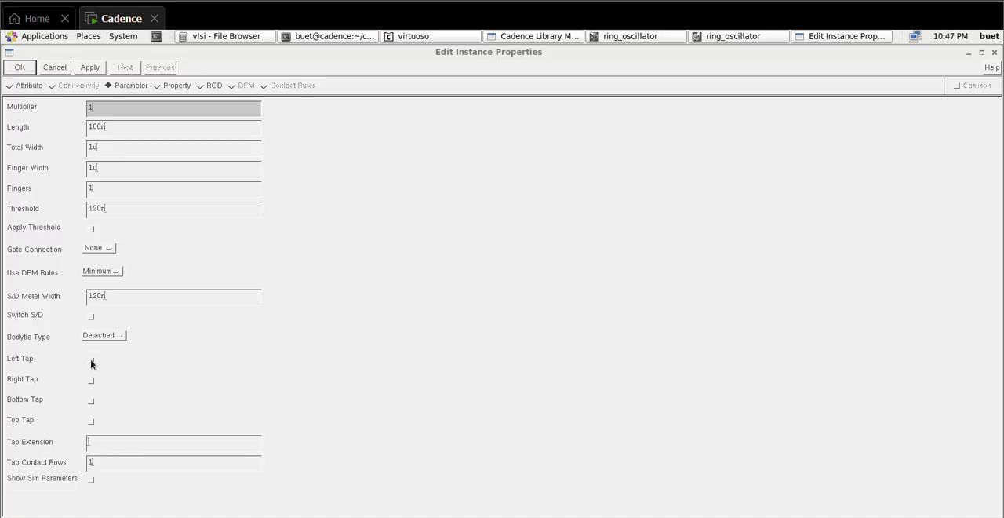
click(90, 401)
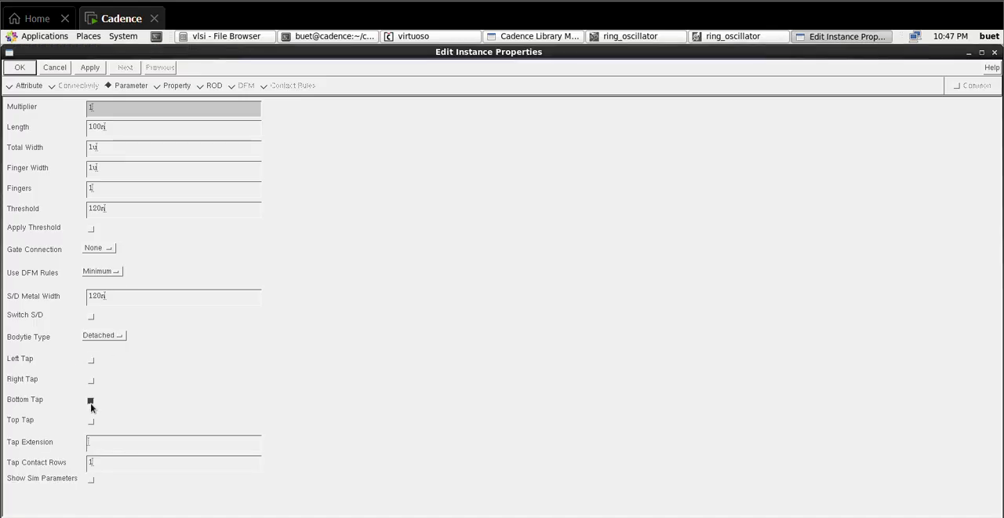
click(18, 68)
click(785, 358)
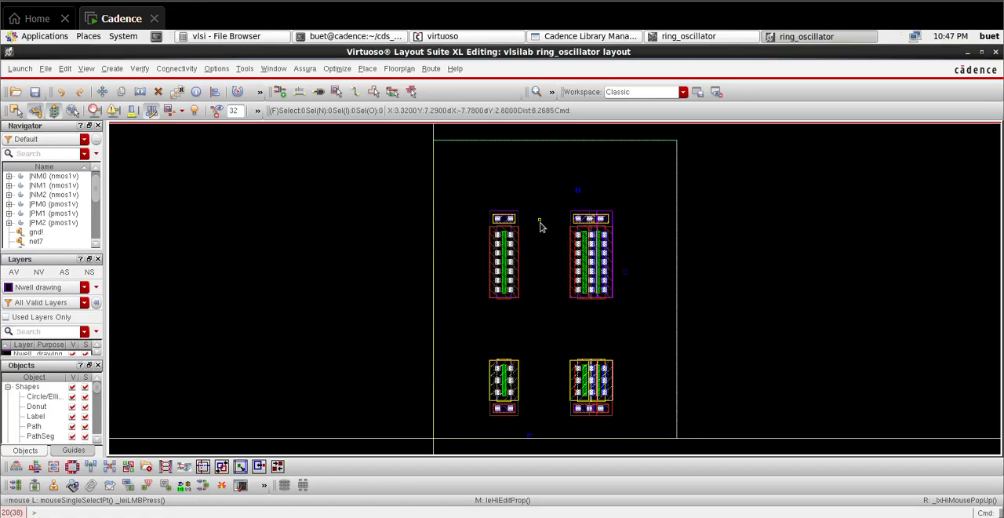
ctrl+scroll(541, 226, up, 2)
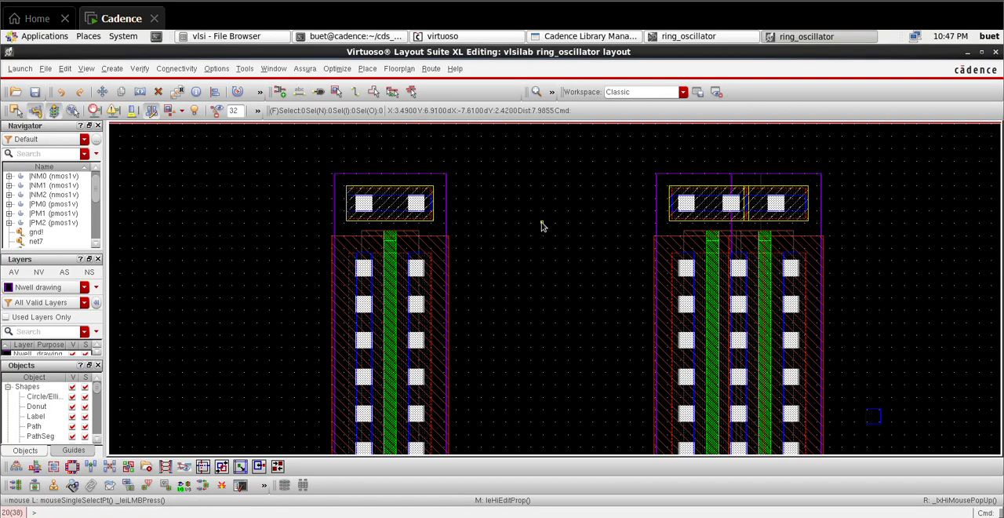
ctrl+scroll(541, 227, down, 1)
ctrl+scroll(585, 255, down, 1)
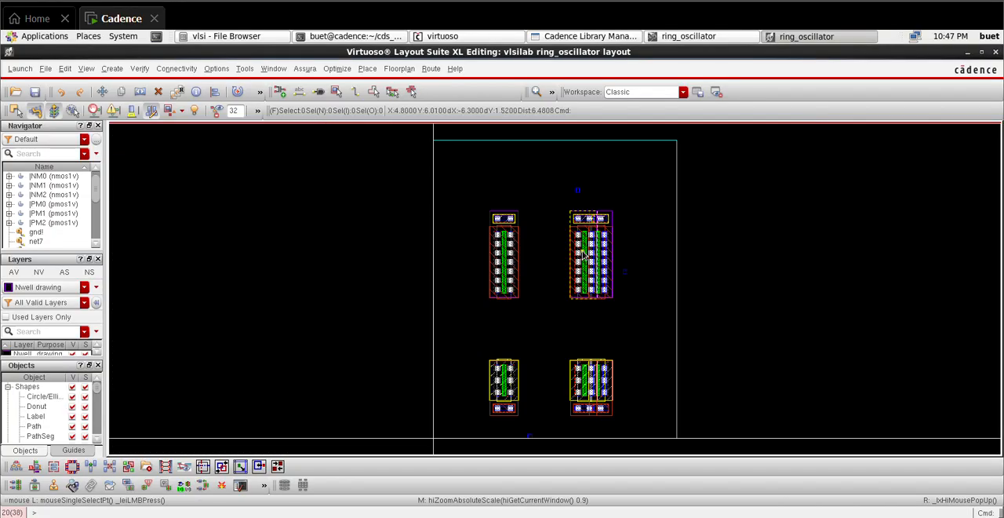
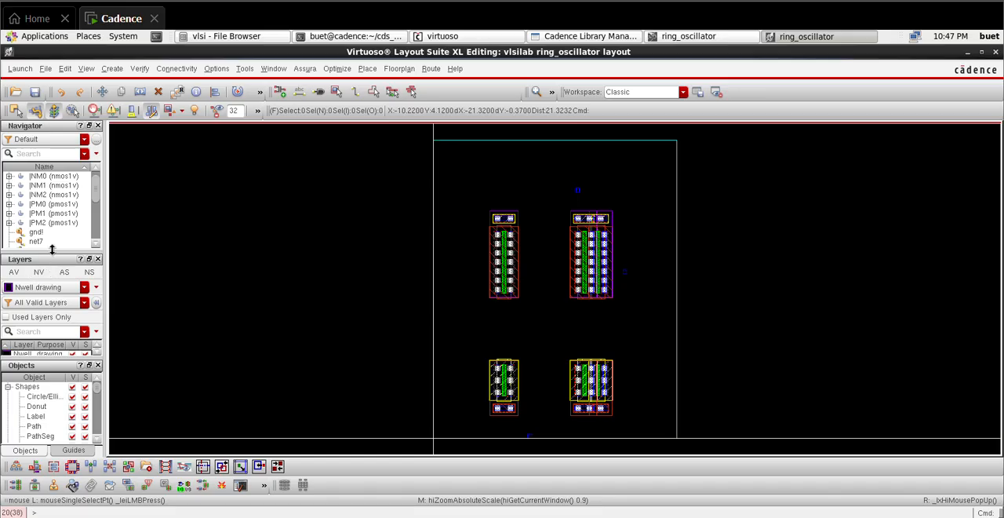
Step: On Metal1 drawing, route a horizontal path about 2.07 µm long joining the top body taps of the left PMOS and the PMOS pair
drag(52, 249, 67, 194)
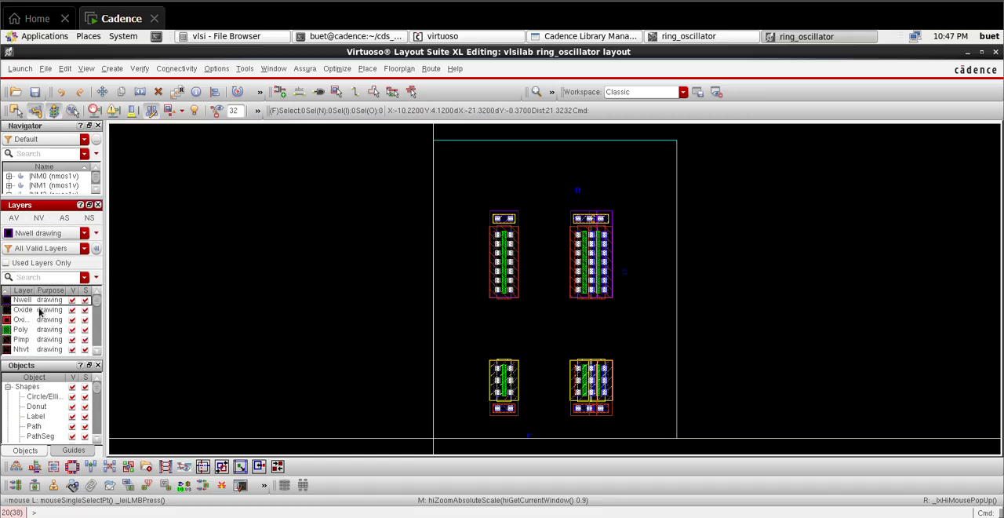
scroll(40, 314, down, 2)
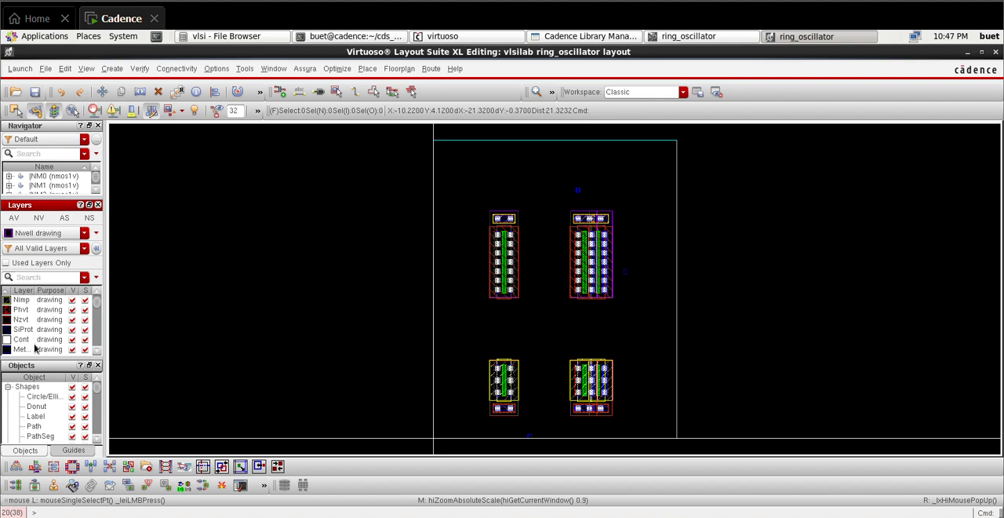
click(38, 349)
key(p)
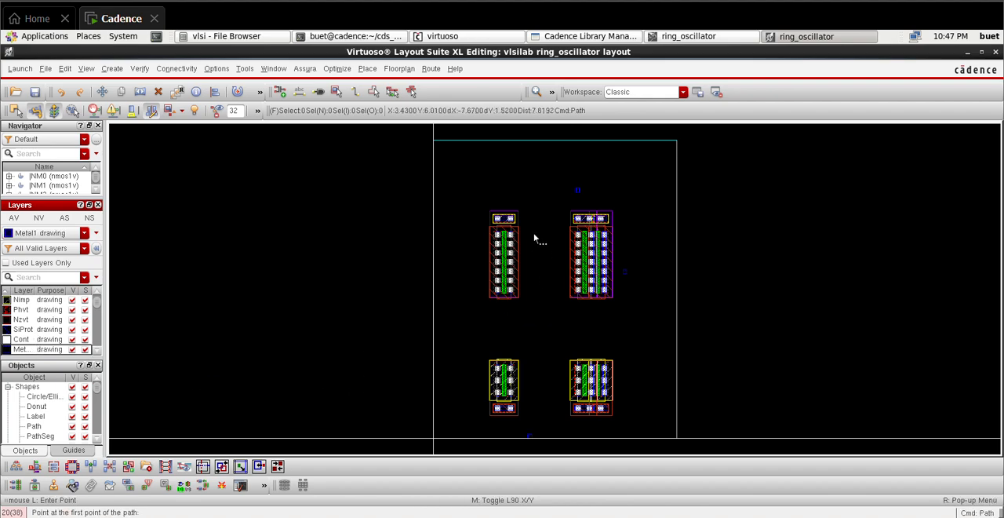
ctrl+scroll(511, 220, up, 2)
ctrl+scroll(511, 241, up, 2)
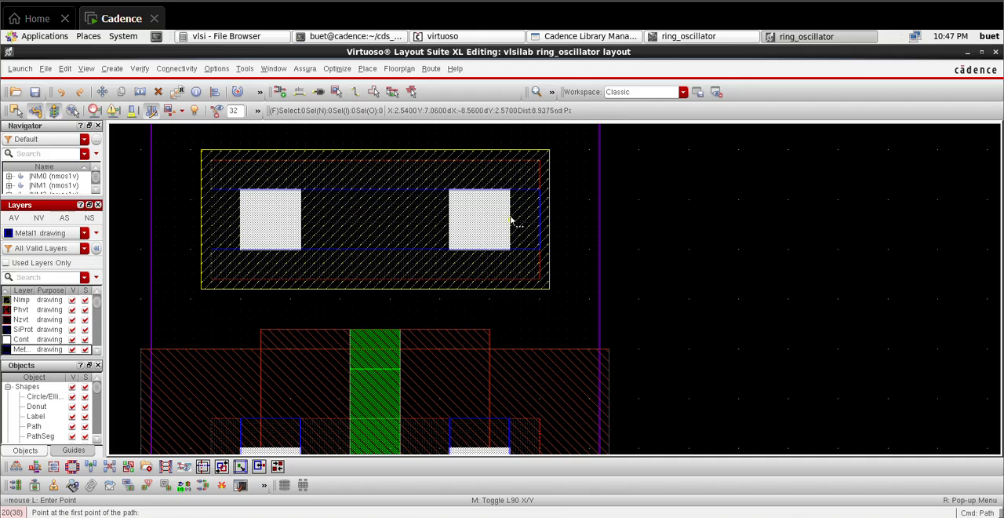
click(538, 219)
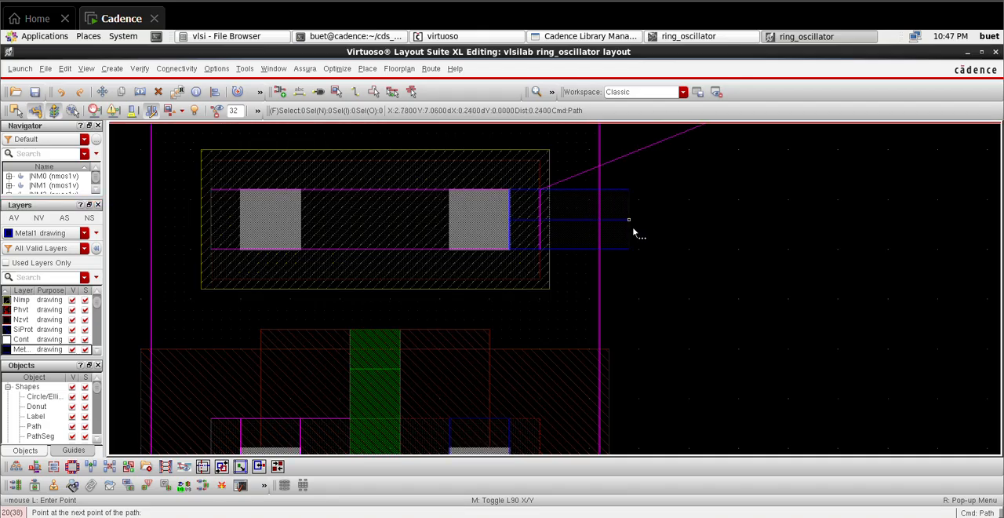
ctrl+scroll(739, 246, down, 1)
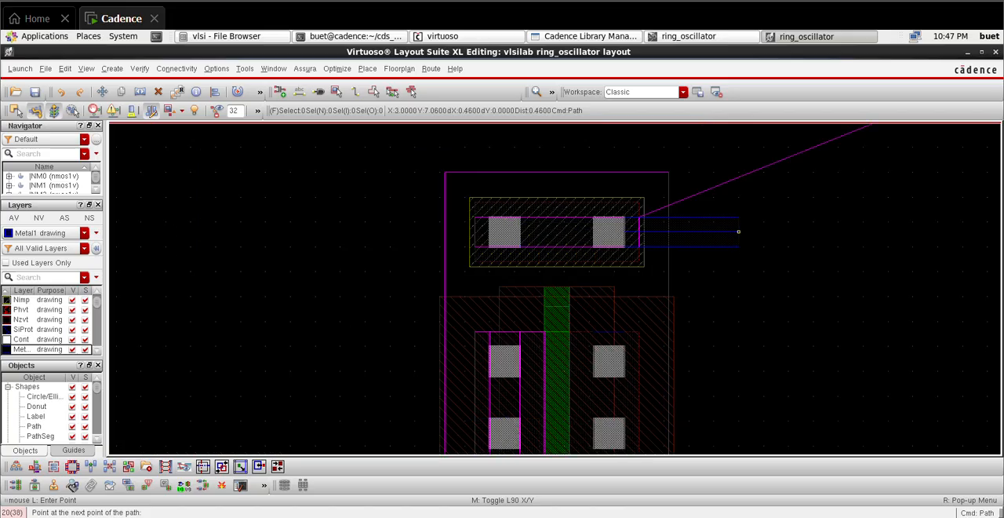
key(Right)
key(Right)
key(Right)
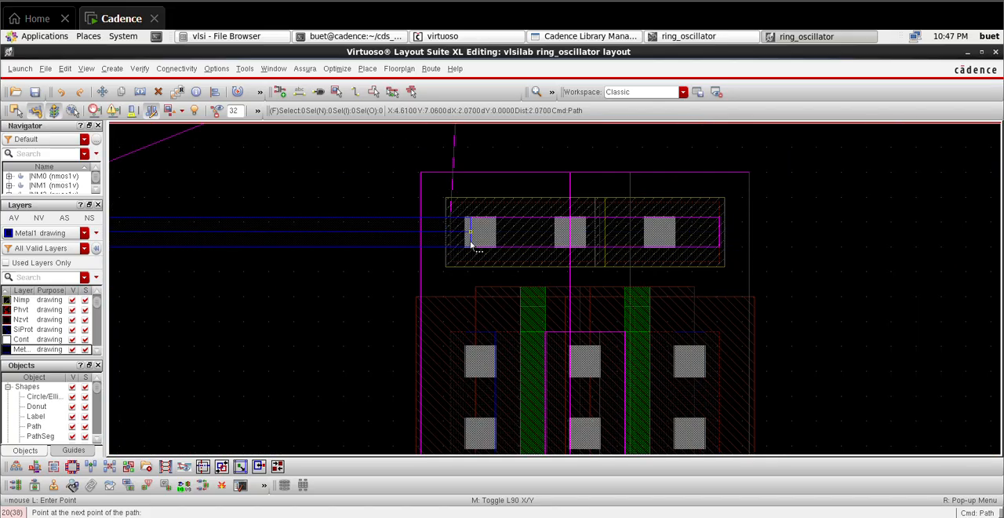
double_click(470, 246)
key(f)
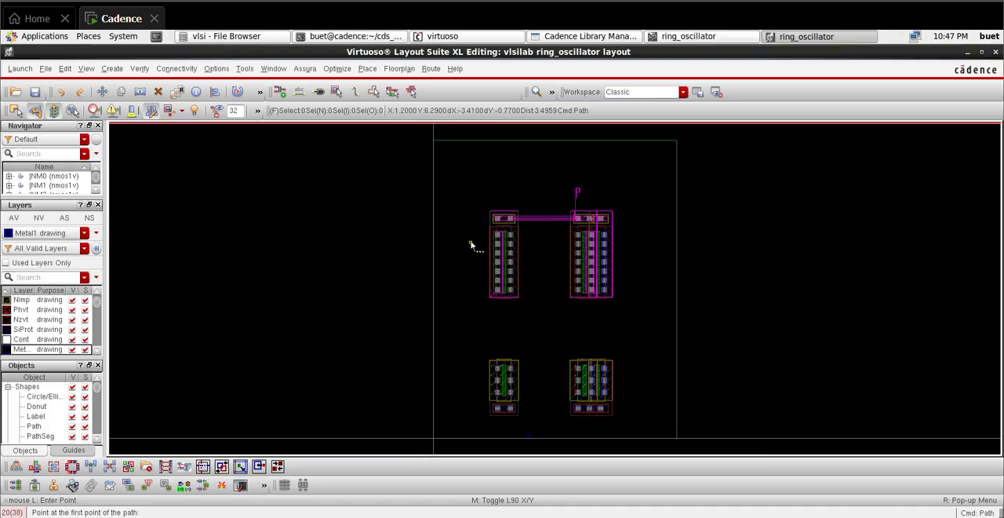
Step: Route a horizontal Metal1 path about 2.09 µm long joining the bottom body taps of the left NMOS and the NMOS pair
ctrl+scroll(538, 416, up, 3)
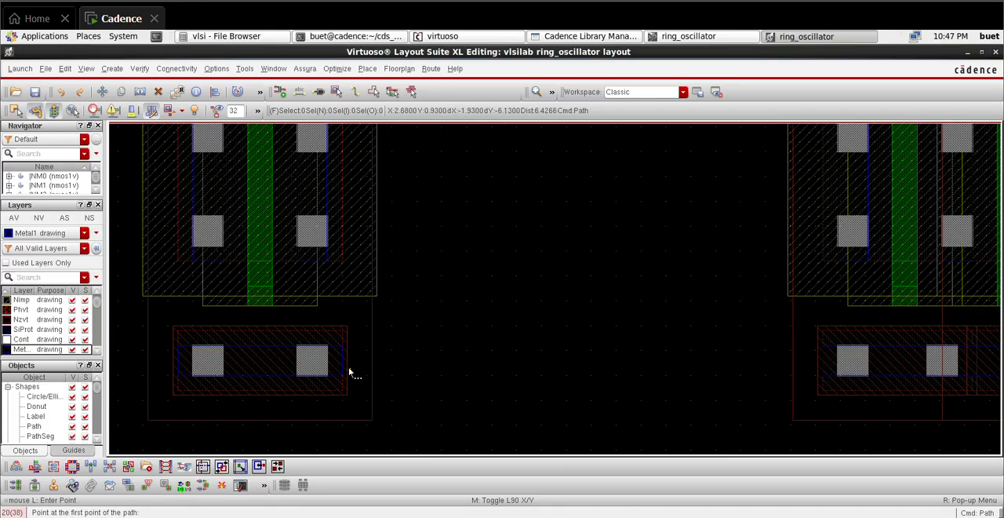
ctrl+scroll(349, 373, up, 1)
ctrl+scroll(202, 331, up, 2)
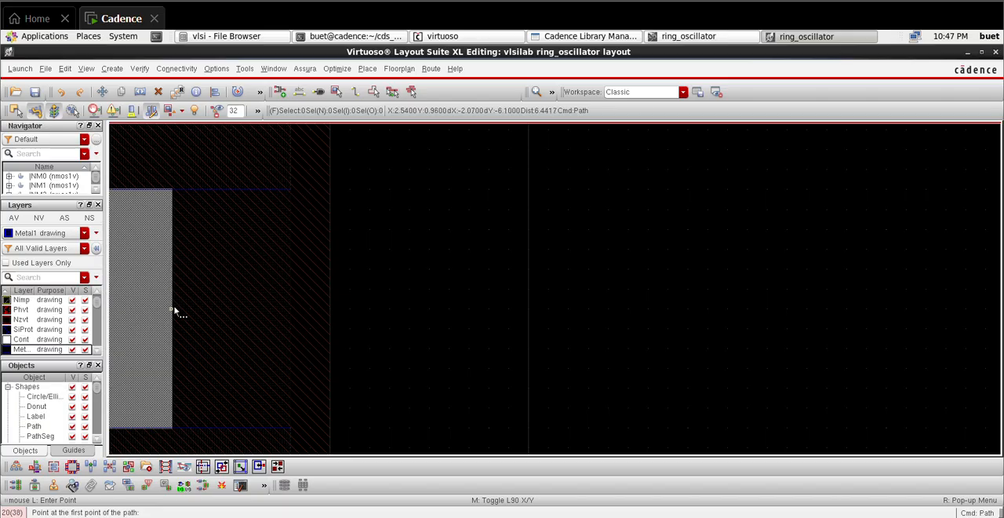
click(174, 312)
ctrl+scroll(419, 364, down, 2)
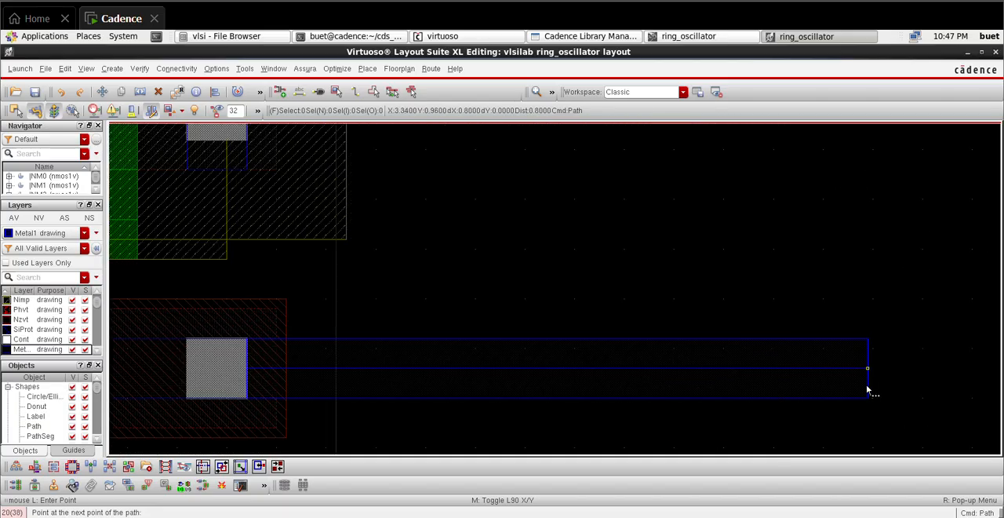
shift+scroll(839, 387, down, 7)
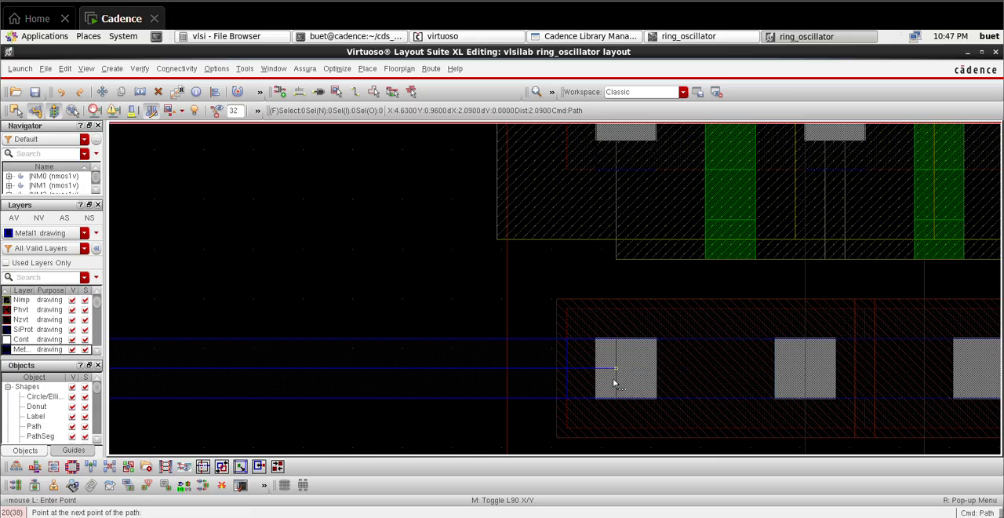
double_click(615, 383)
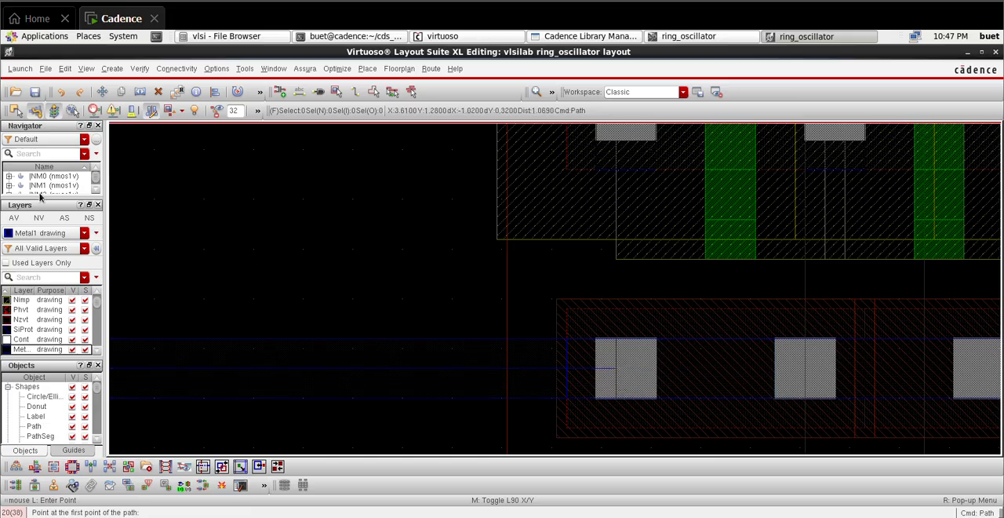
Step: Select the vdd! net so its connections are highlighted across the whole layout
drag(36, 200, 36, 247)
scroll(41, 206, down, 1)
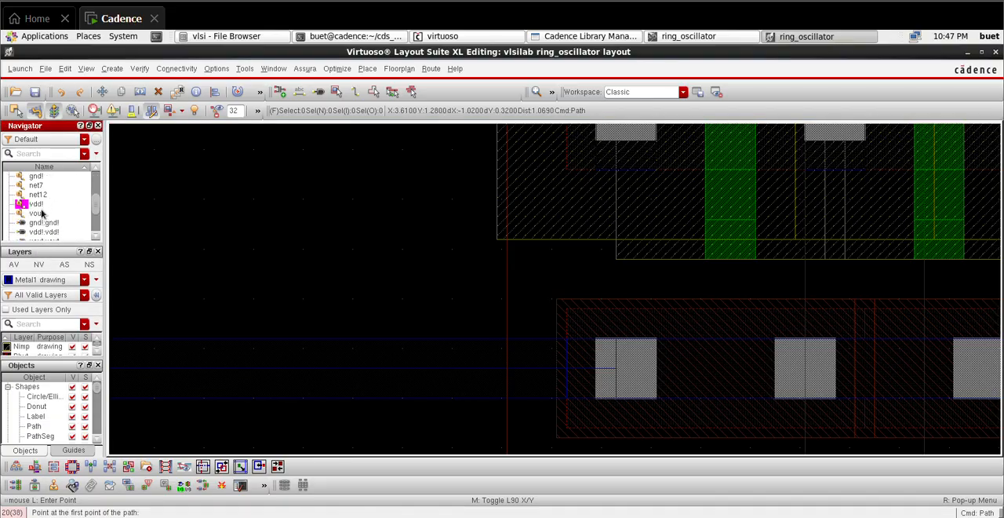
click(43, 206)
scroll(53, 210, down, 2)
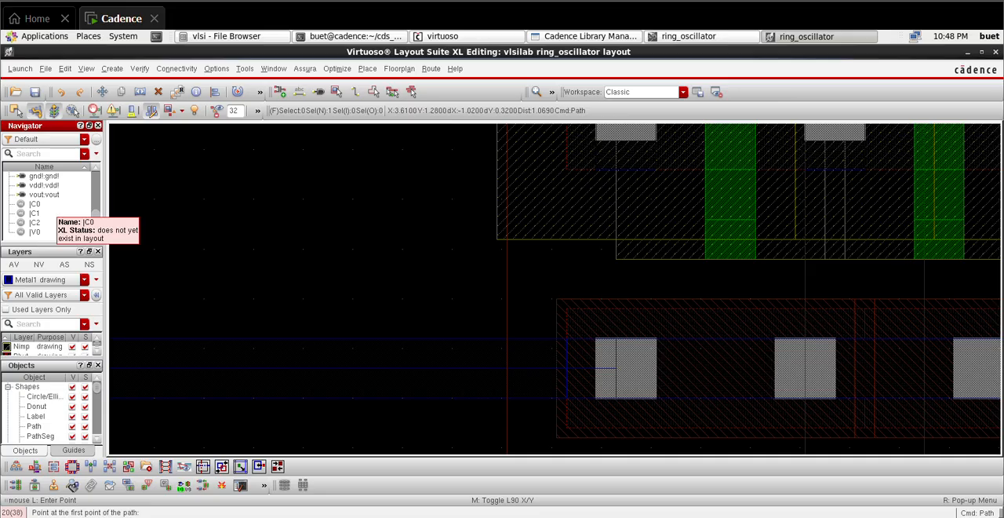
key(f)
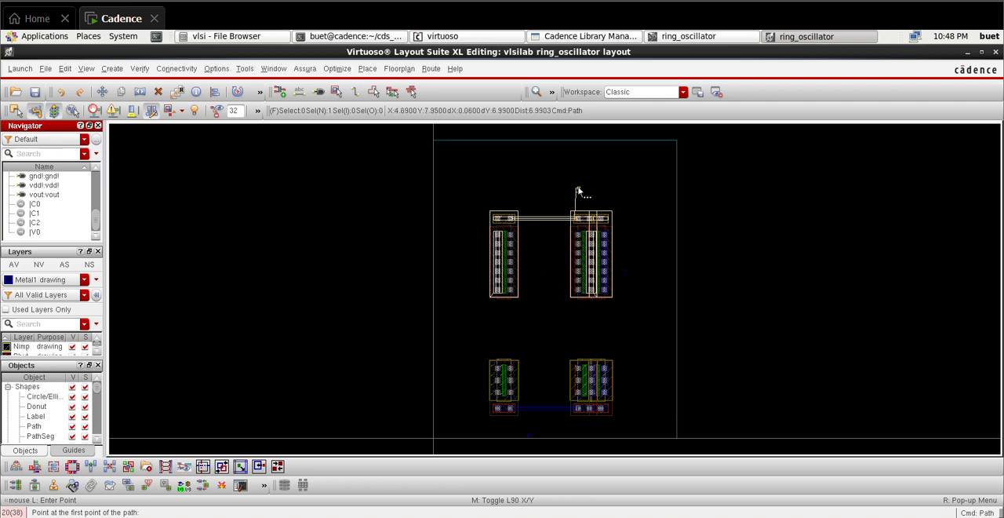
Step: Route a vertical Metal1 path about 0.44 µm long from the PMOS pair's shared middle contact up to its top body tap
ctrl+scroll(597, 208, up, 2)
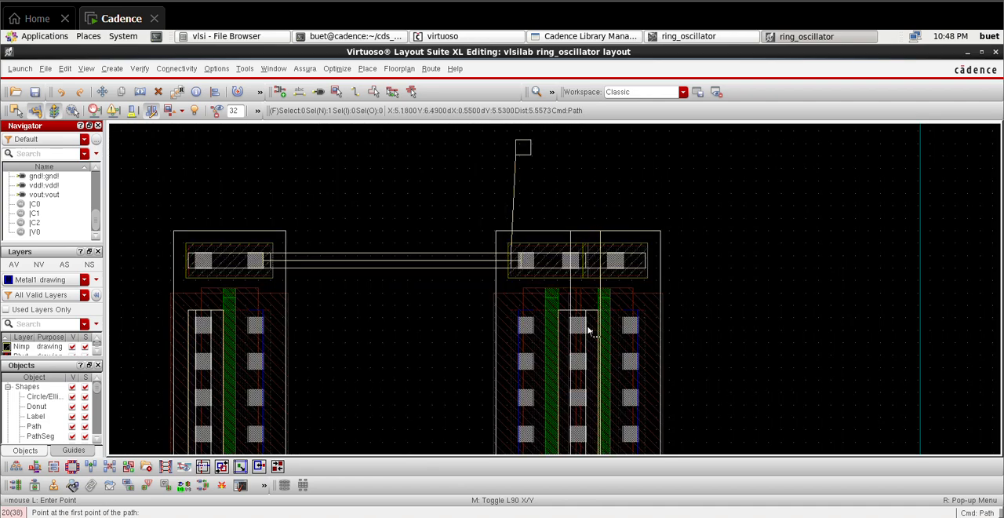
ctrl+scroll(589, 330, up, 3)
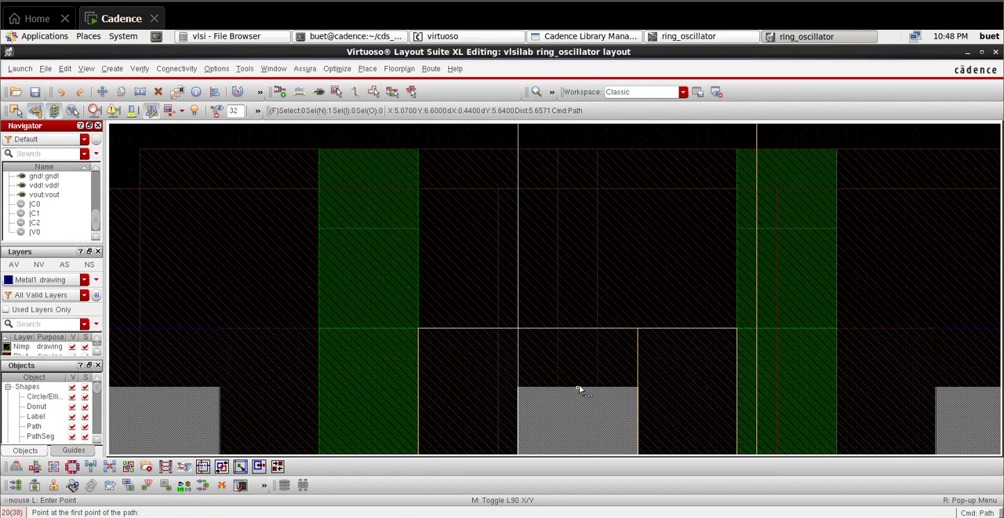
click(578, 385)
ctrl+scroll(572, 221, down, 1)
scroll(572, 217, up, 3)
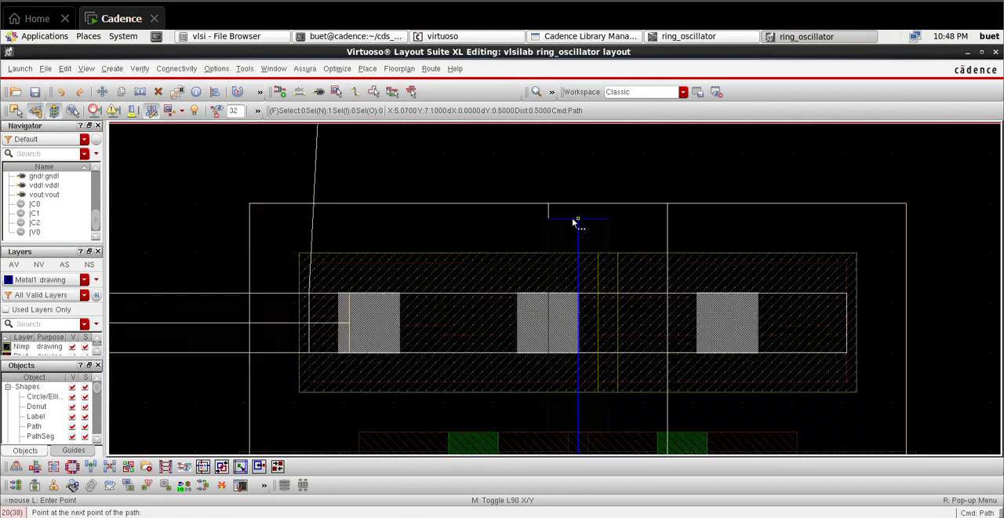
double_click(571, 335)
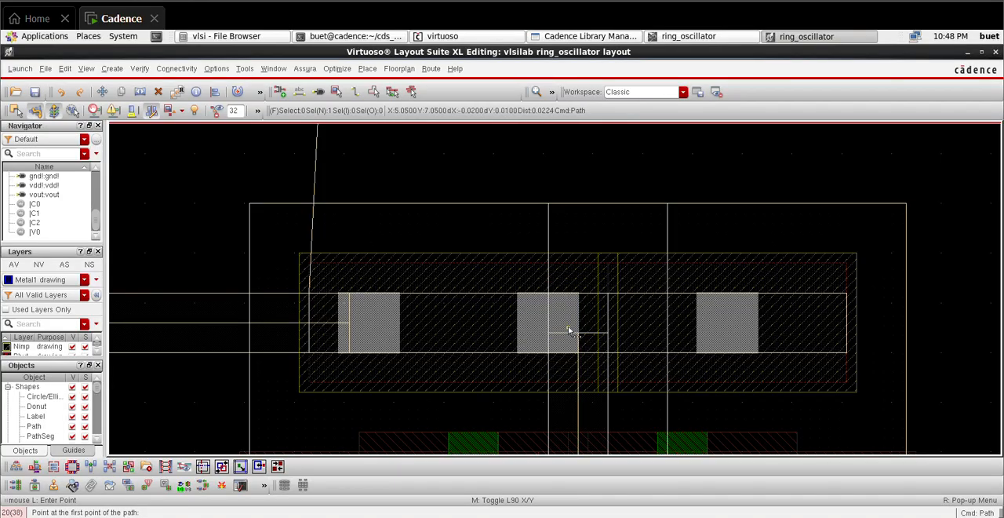
Step: Route a vertical Metal1 path about 0.44 µm long from the single left PMOS's vdd! contact column up to its top body tap
shift+scroll(569, 328, up, 7)
ctrl+scroll(496, 340, down, 3)
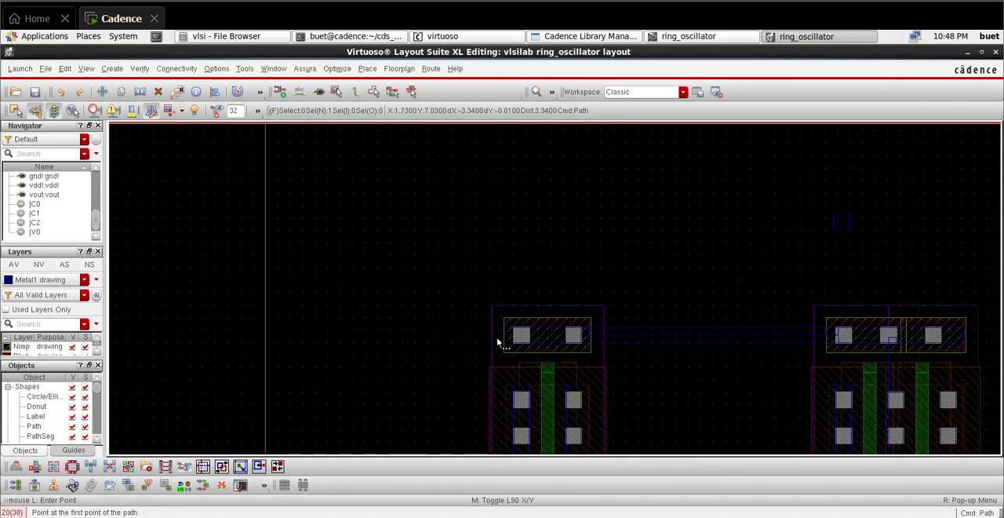
ctrl+scroll(528, 369, up, 3)
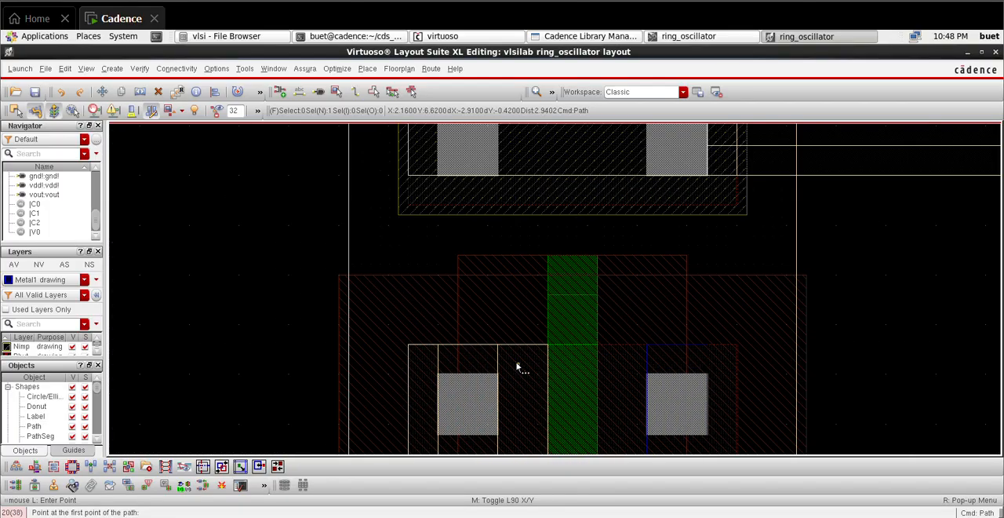
click(467, 379)
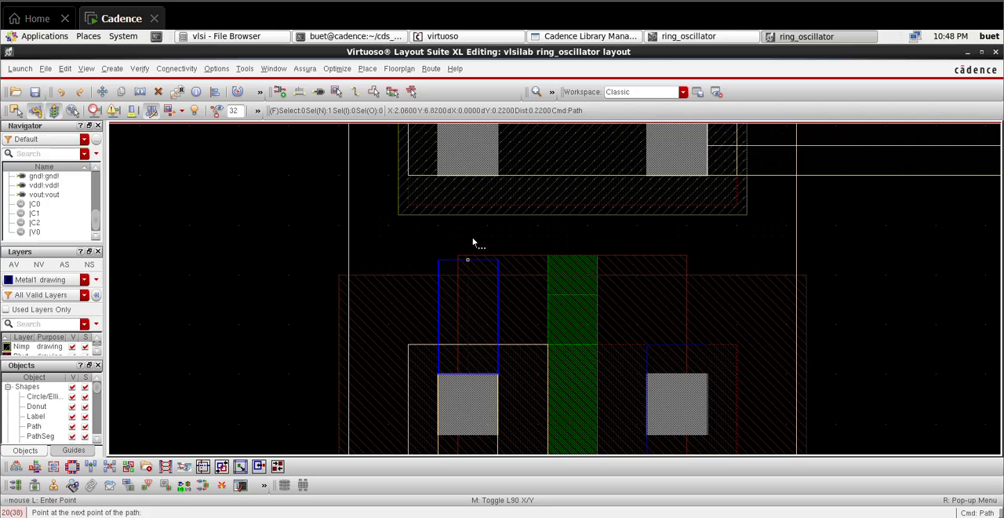
double_click(463, 158)
ctrl+scroll(469, 158, down, 2)
ctrl+scroll(475, 159, down, 2)
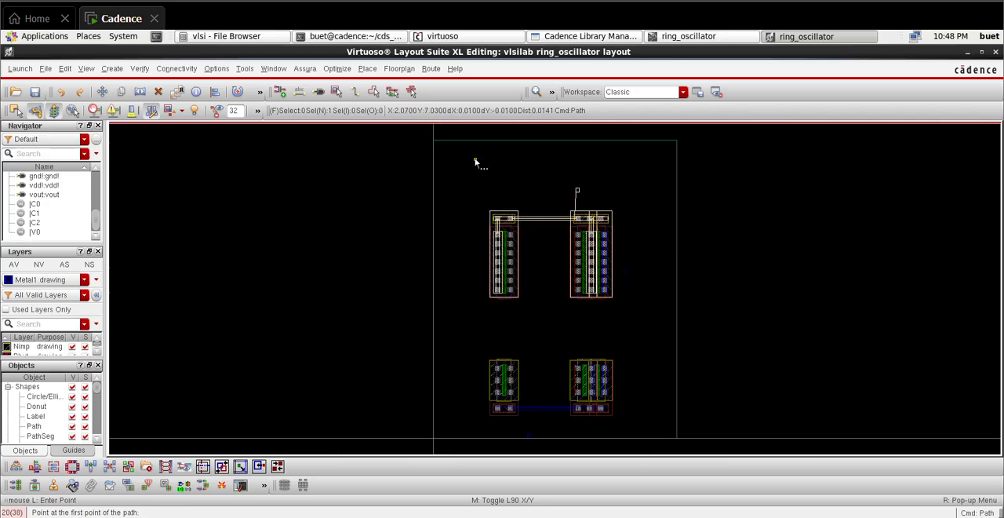
Step: Connect the vdd! pin down to the PMOS pair's top body tap with a vertical Metal1 path about 0.86 µm long
ctrl+scroll(571, 197, up, 3)
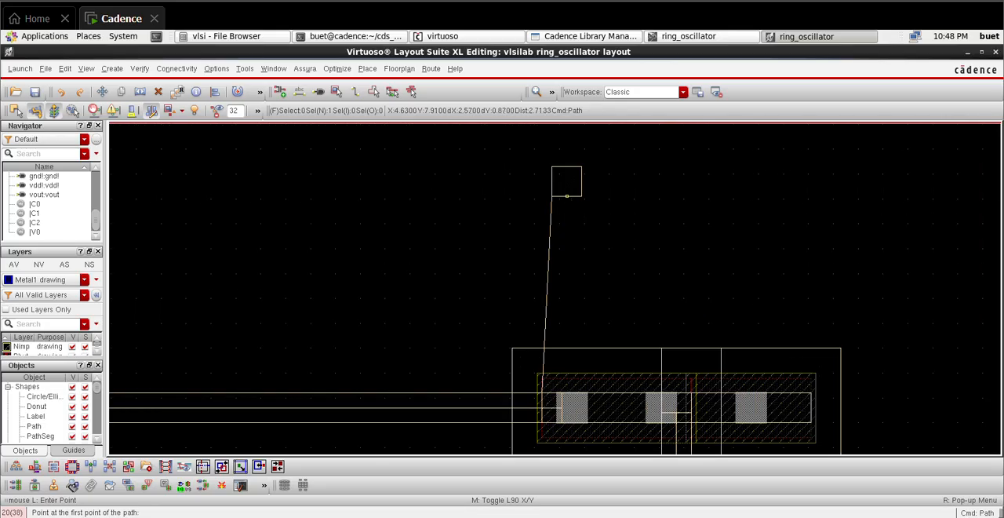
ctrl+scroll(567, 196, up, 1)
click(568, 199)
ctrl+scroll(580, 394, down, 1)
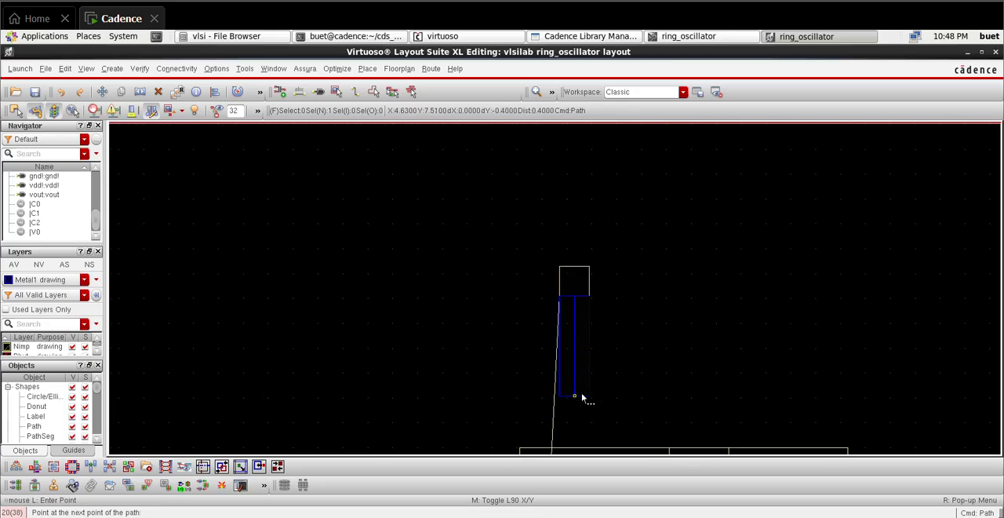
scroll(581, 399, down, 1)
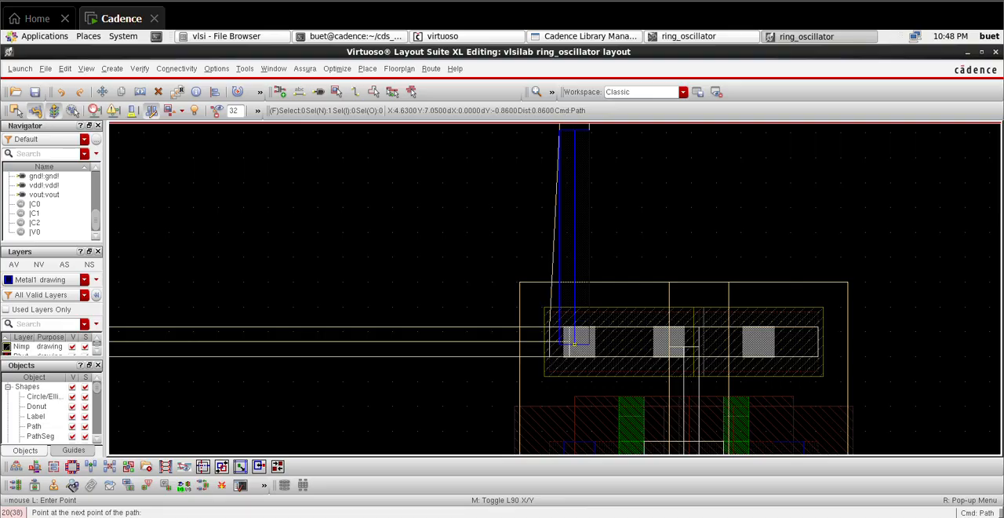
double_click(573, 342)
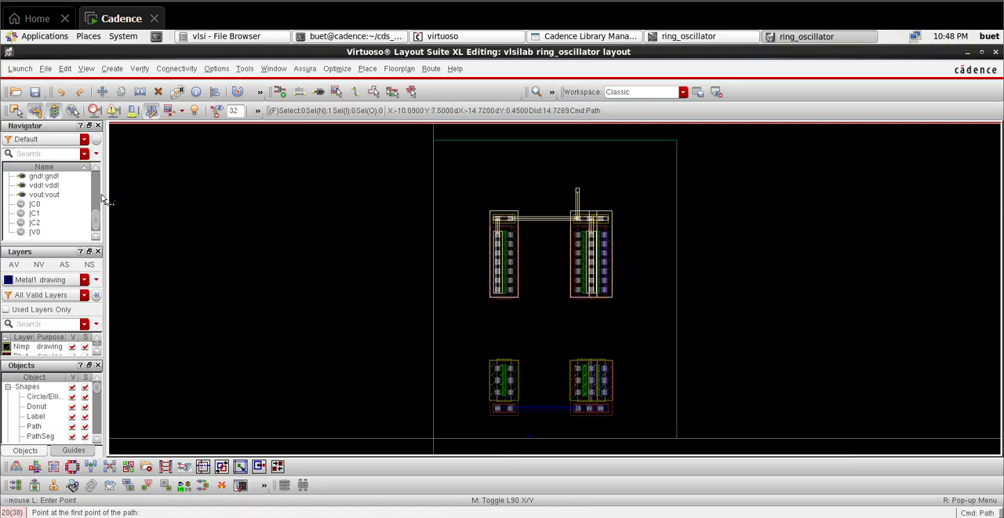
Step: Highlight the gnd! net and route a Metal1 path about 0.47 µm long from the single left NMOS's gnd! contact down to its bottom tap
scroll(59, 206, up, 2)
click(39, 194)
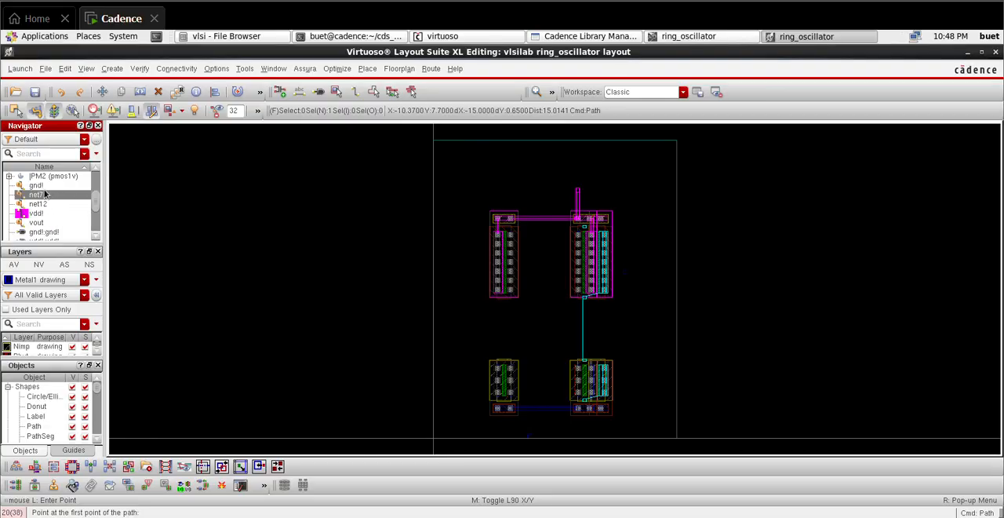
click(39, 186)
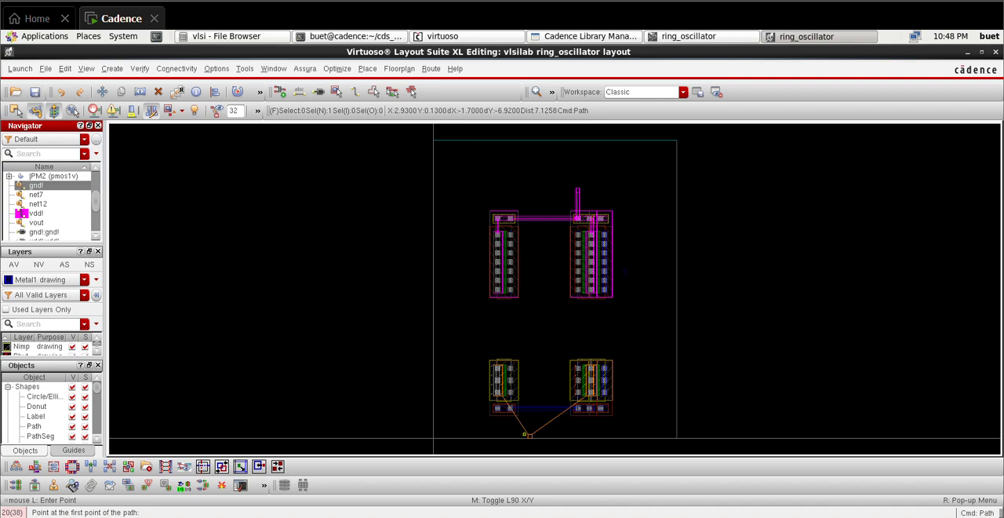
ctrl+scroll(527, 448, up, 2)
ctrl+scroll(416, 273, up, 2)
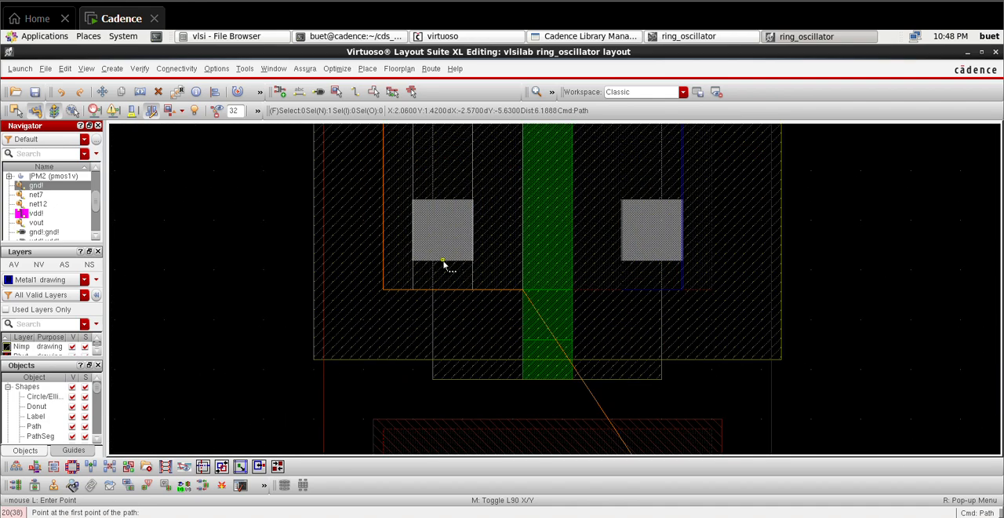
click(443, 264)
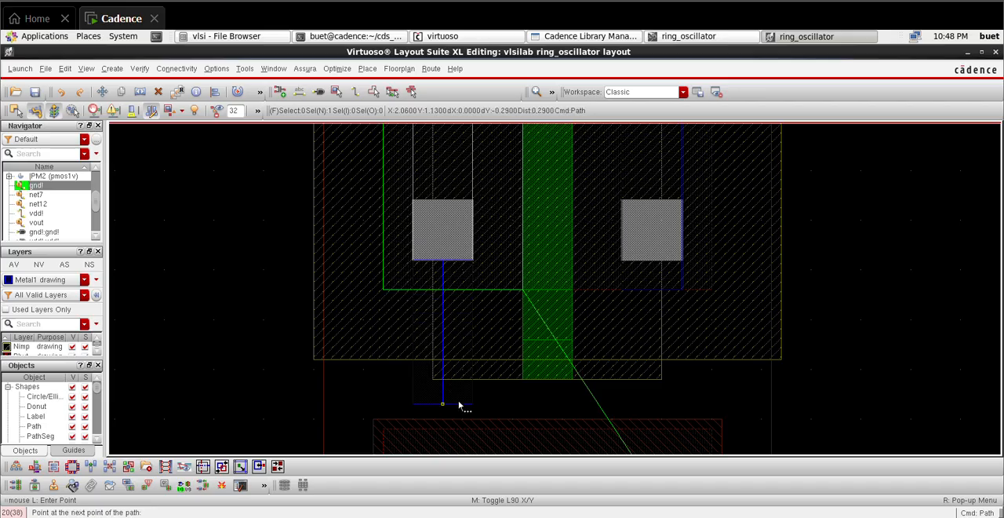
scroll(459, 405, down, 2)
double_click(464, 409)
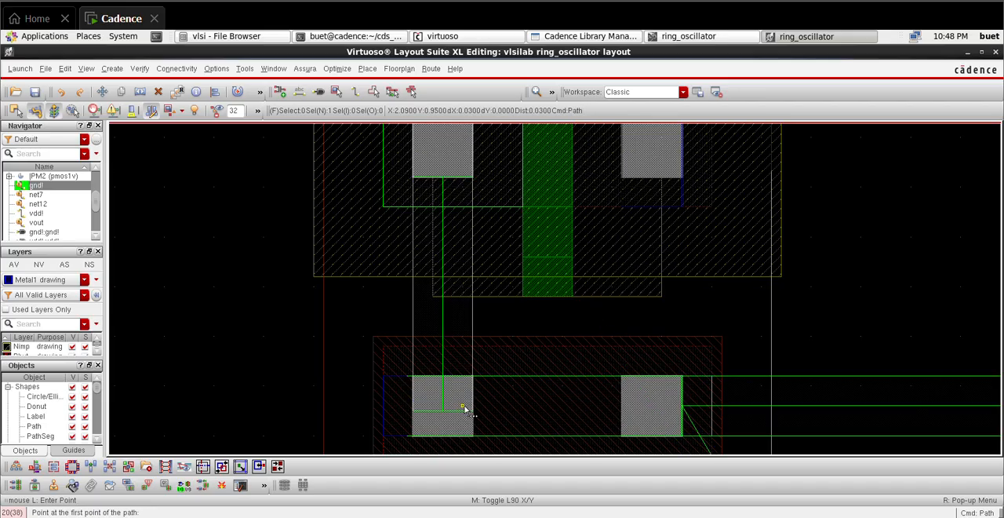
Step: Route a vertical Metal1 path about 0.43 µm long from the NMOS pair's shared middle contact down to its bottom body tap
shift+scroll(471, 410, right, 6)
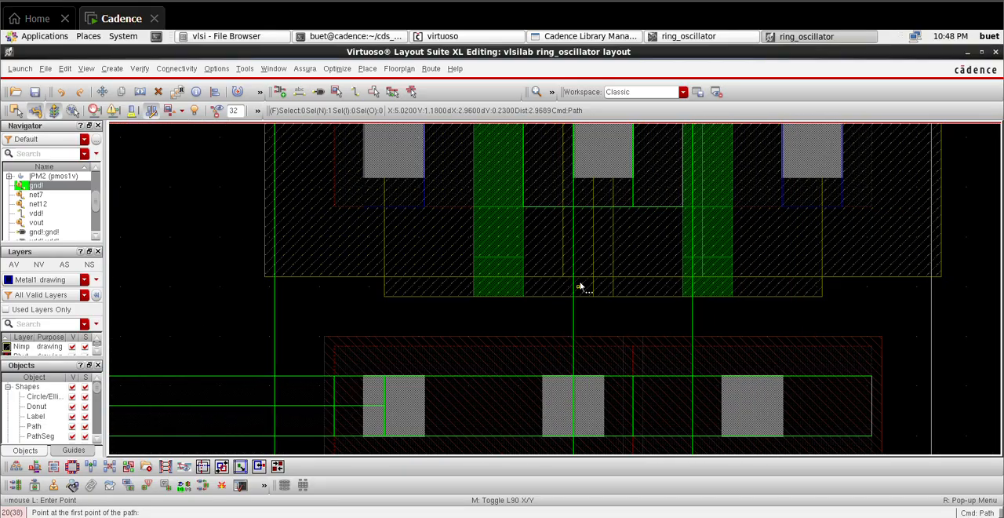
ctrl+scroll(585, 274, down, 2)
ctrl+scroll(581, 251, up, 4)
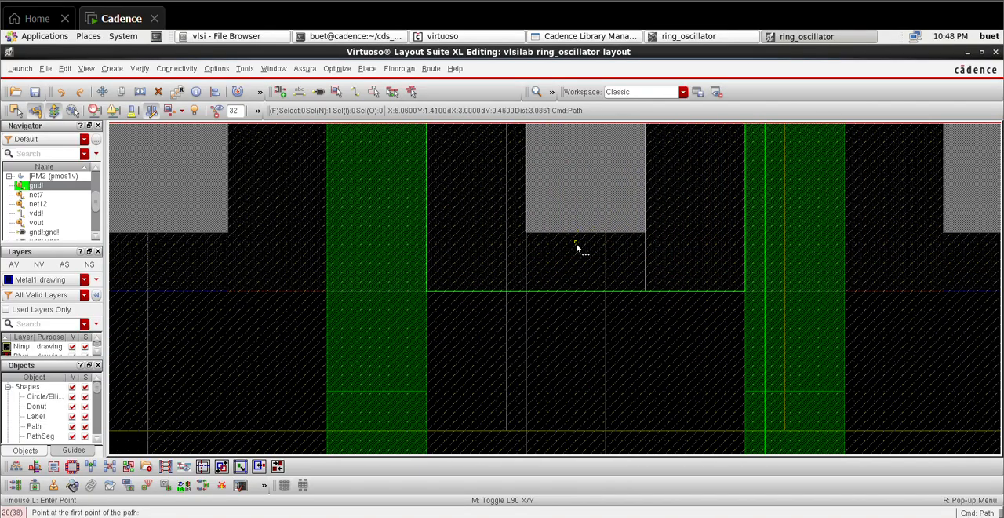
click(589, 243)
ctrl+scroll(597, 338, down, 6)
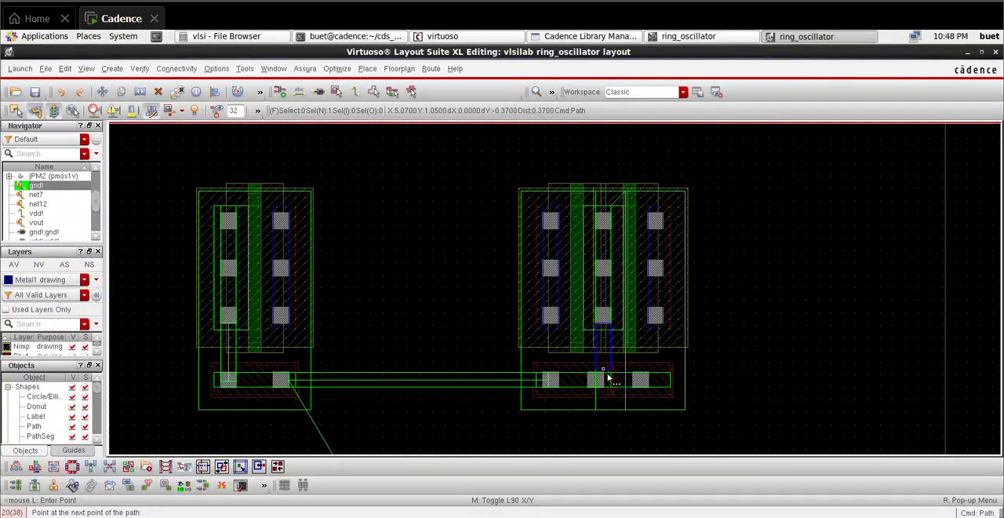
ctrl+scroll(608, 379, up, 6)
double_click(605, 377)
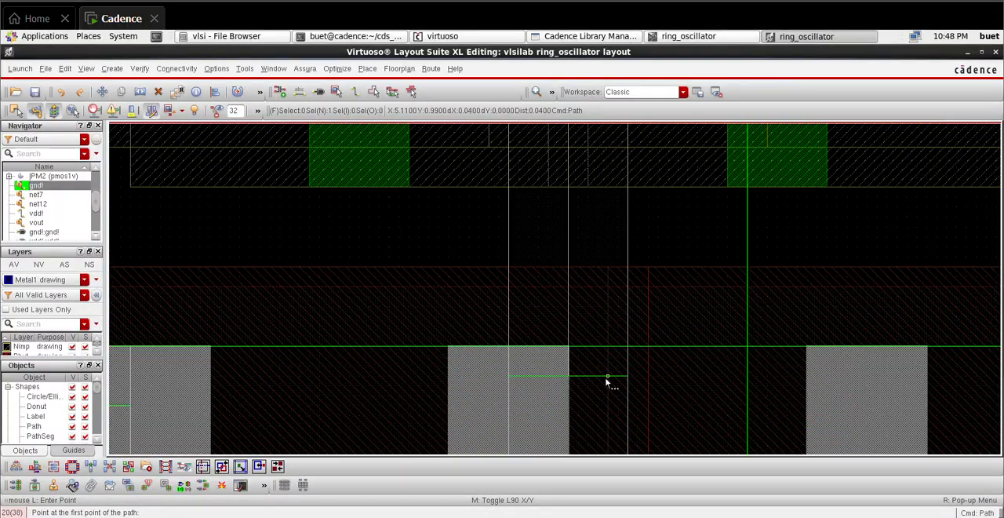
key(f)
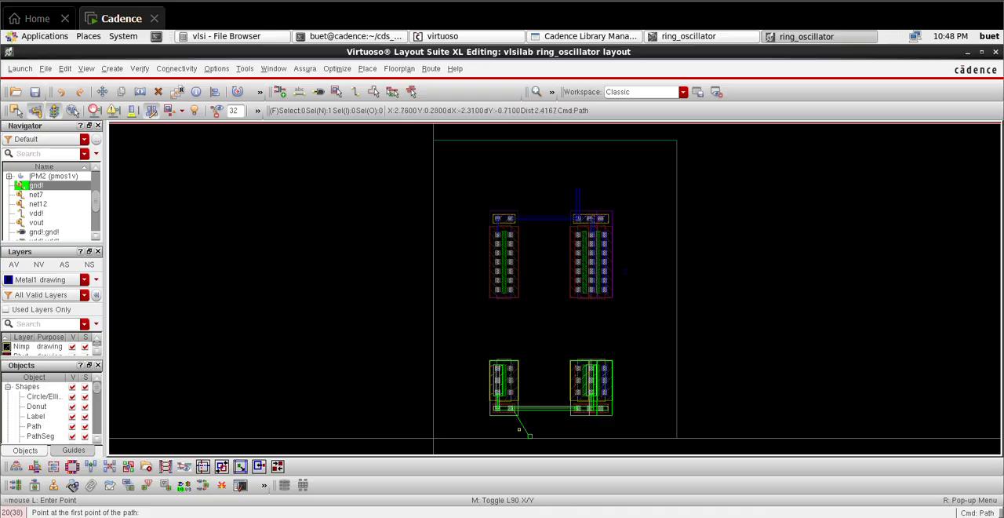
Step: Connect the gnd! pin up to the horizontal Metal1 rail between the NMOS body taps with a vertical path about 0.82 µm long
ctrl+scroll(521, 431, up, 5)
ctrl+scroll(522, 432, down, 2)
ctrl+scroll(556, 426, down, 1)
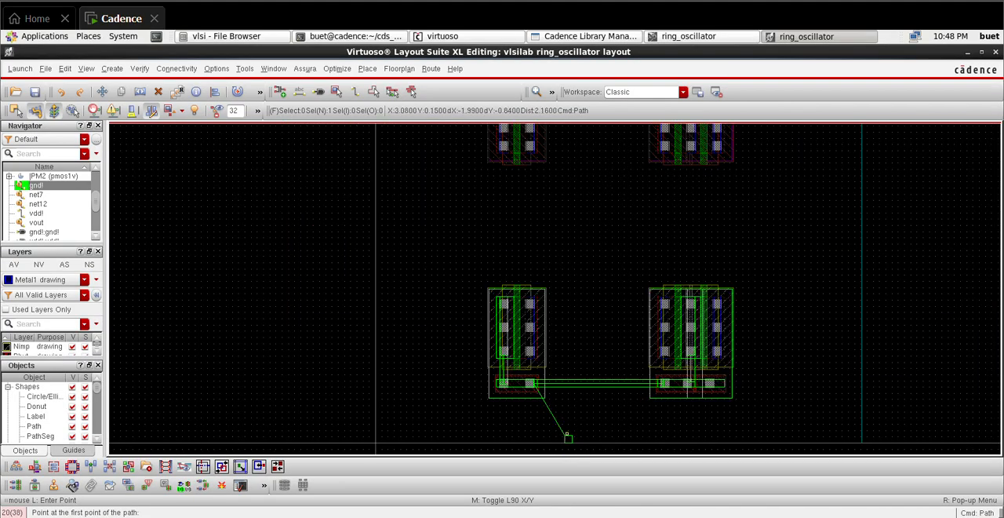
ctrl+scroll(566, 436, up, 3)
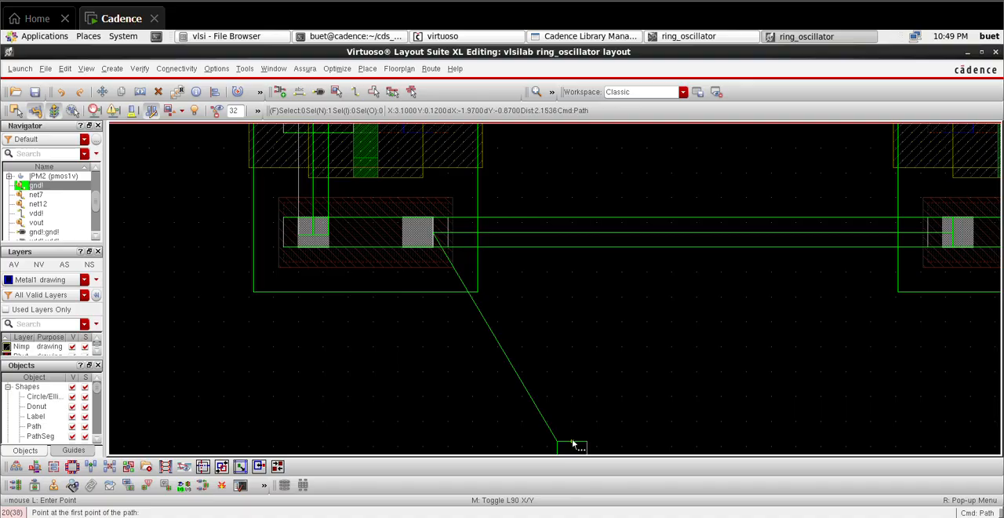
click(572, 443)
double_click(573, 240)
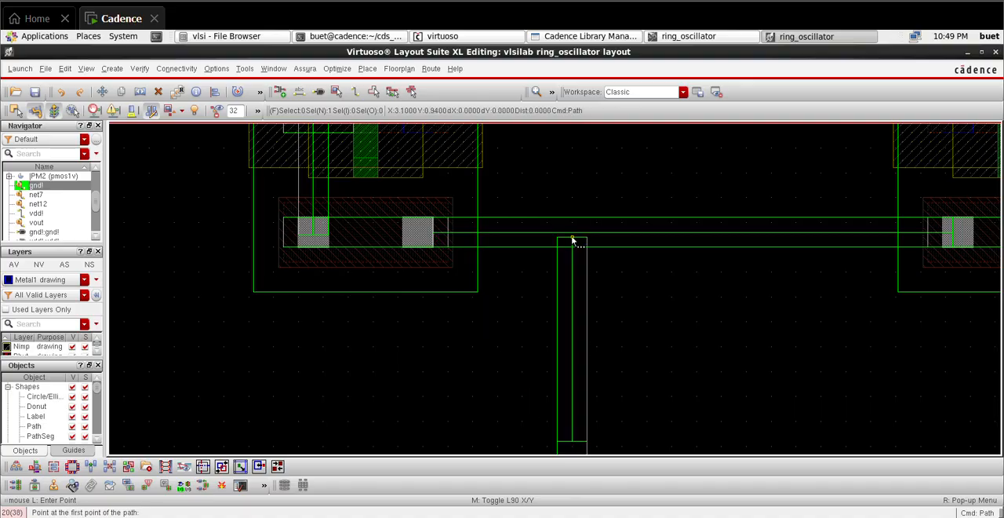
key(f)
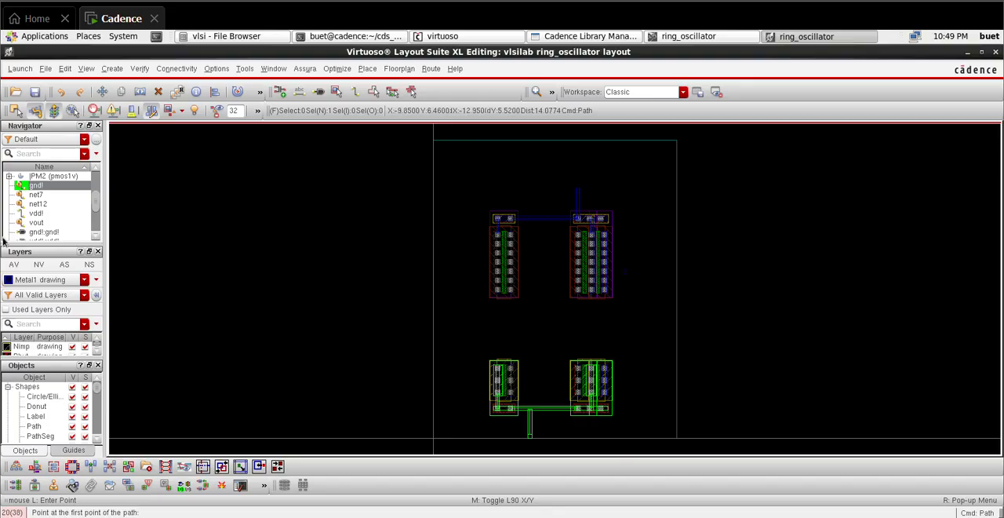
Step: Examine the unrouted connections of net12, net7 and vout across the PMOS and NMOS devices
click(52, 206)
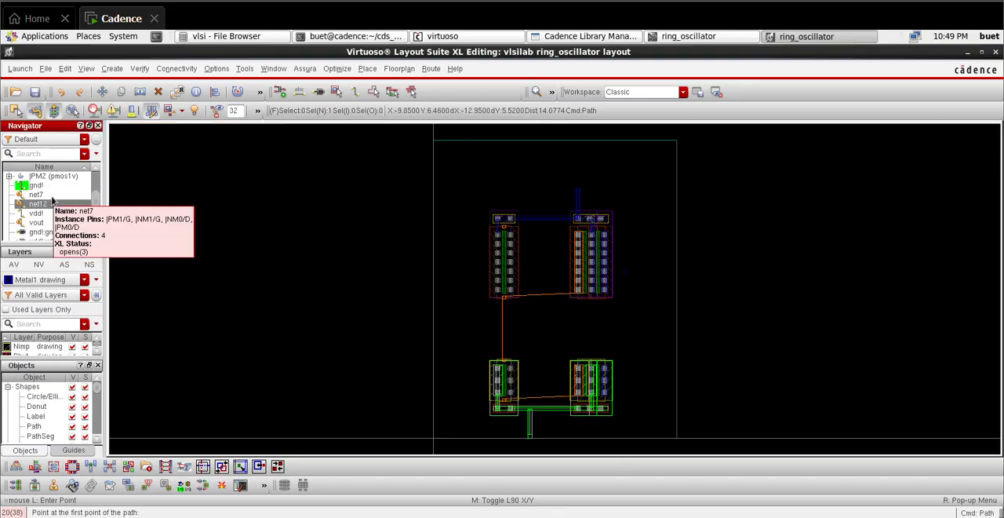
key(Up)
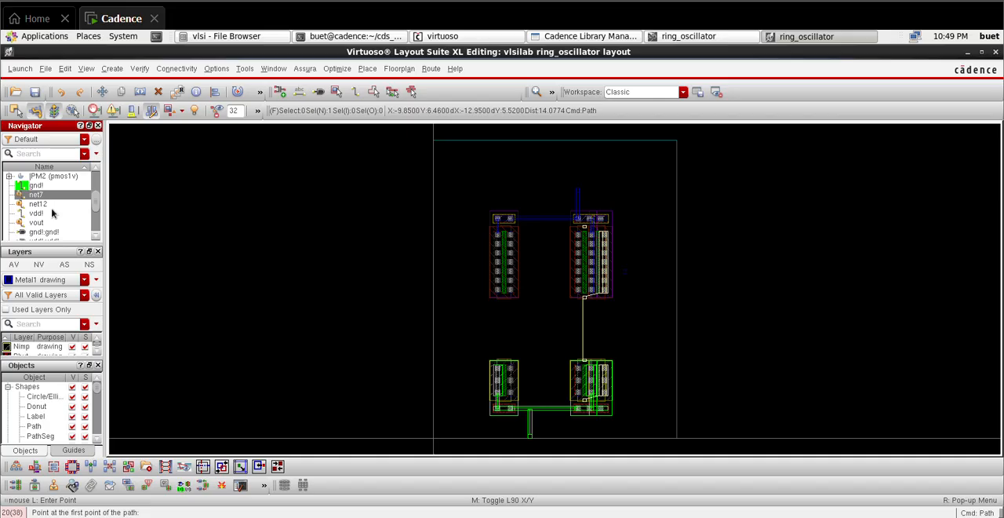
key(Down)
key(Down)
key(Down)
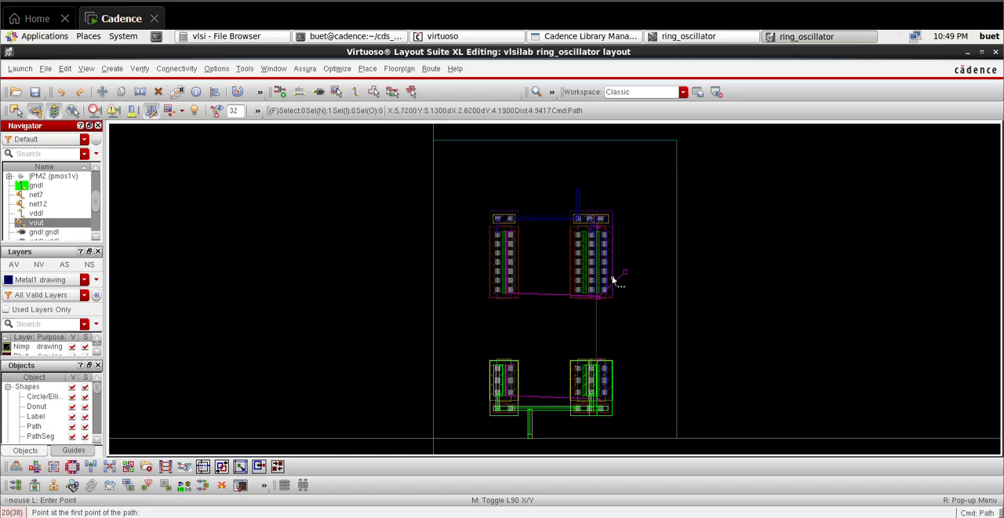
ctrl+scroll(510, 352, up, 3)
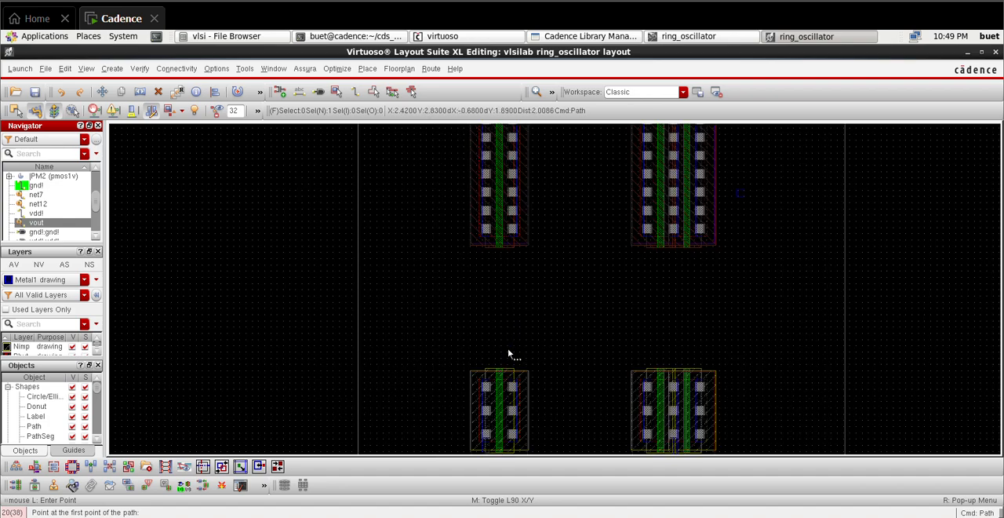
ctrl+scroll(506, 156, down, 3)
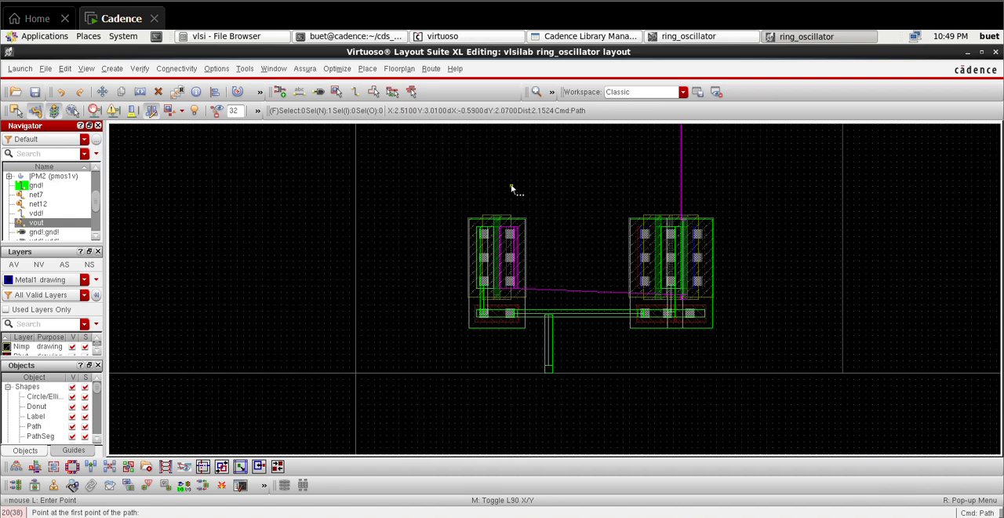
key(Up)
key(Up)
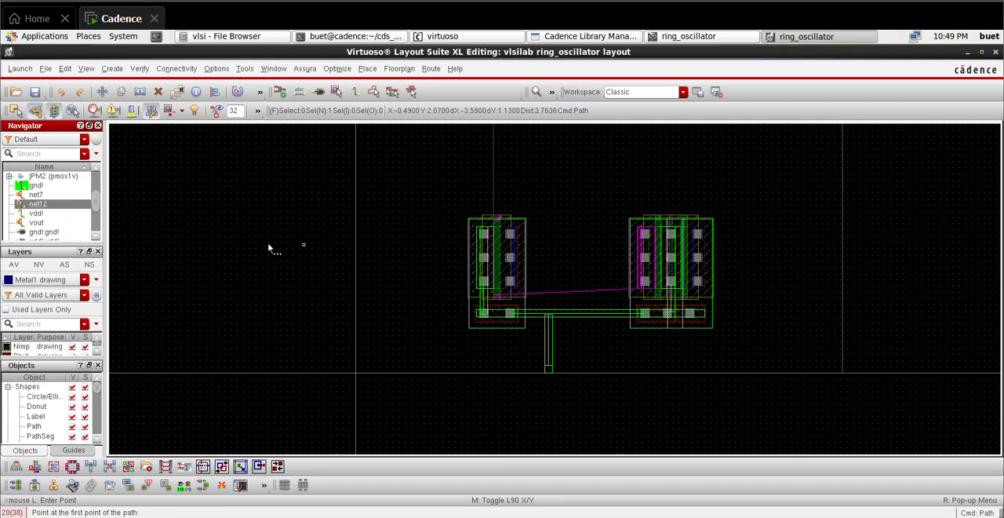
key(f)
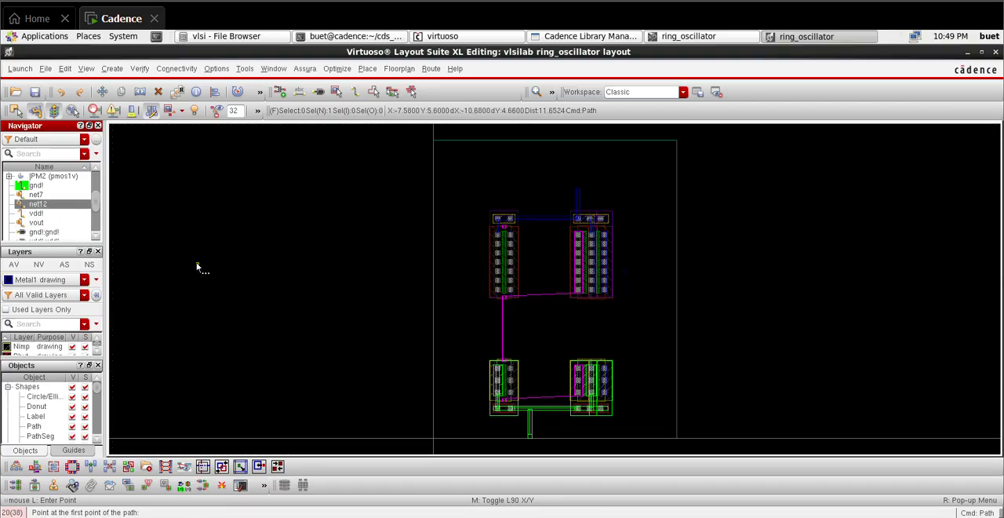
Step: Highlight vout and route a vertical Metal1 path about 2.47 µm long from the single left PMOS's drain column down to the NMOS drain
click(33, 224)
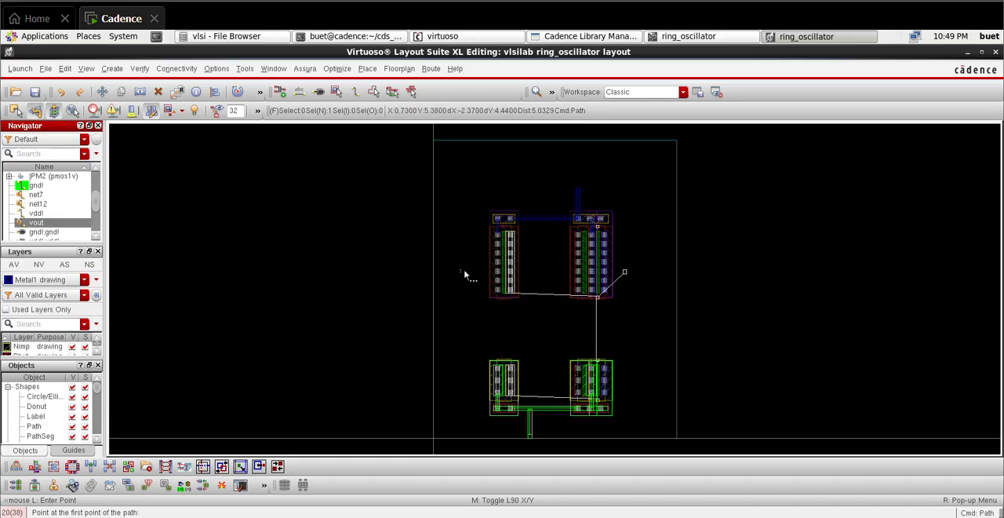
ctrl+scroll(503, 335, up, 3)
ctrl+scroll(465, 147, down, 3)
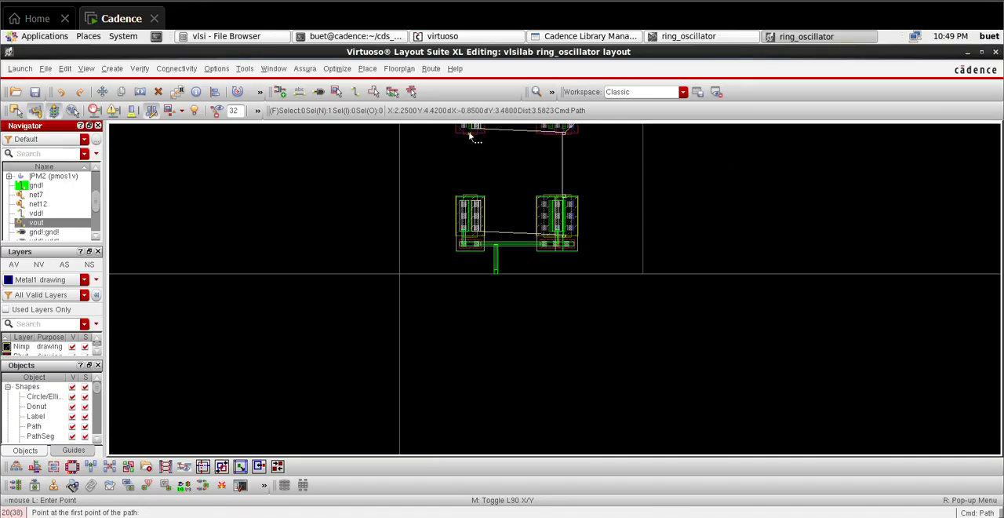
scroll(502, 188, up, 2)
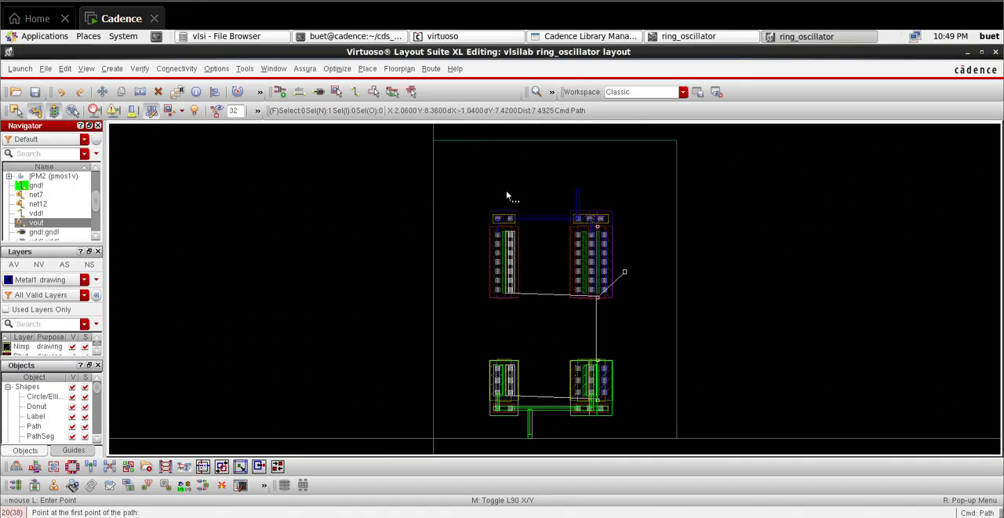
ctrl+scroll(506, 291, up, 3)
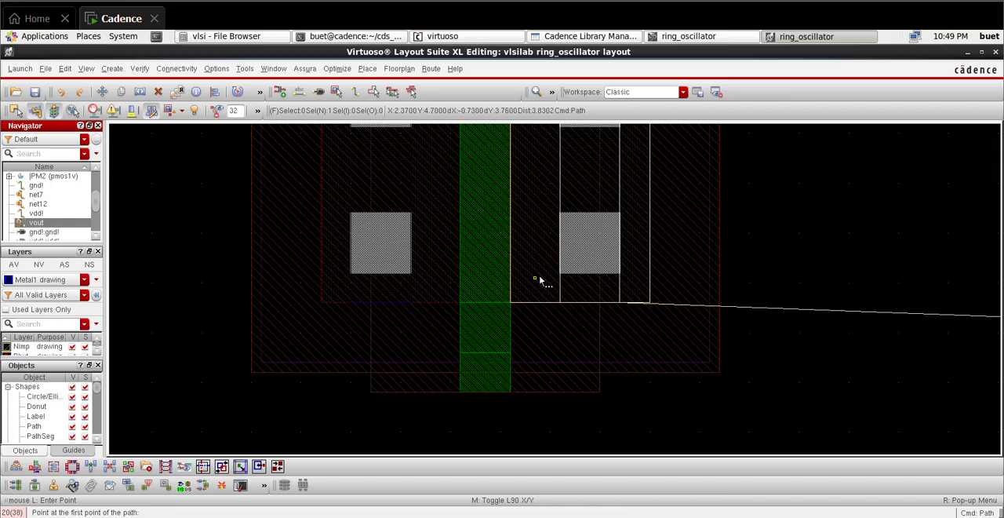
click(589, 277)
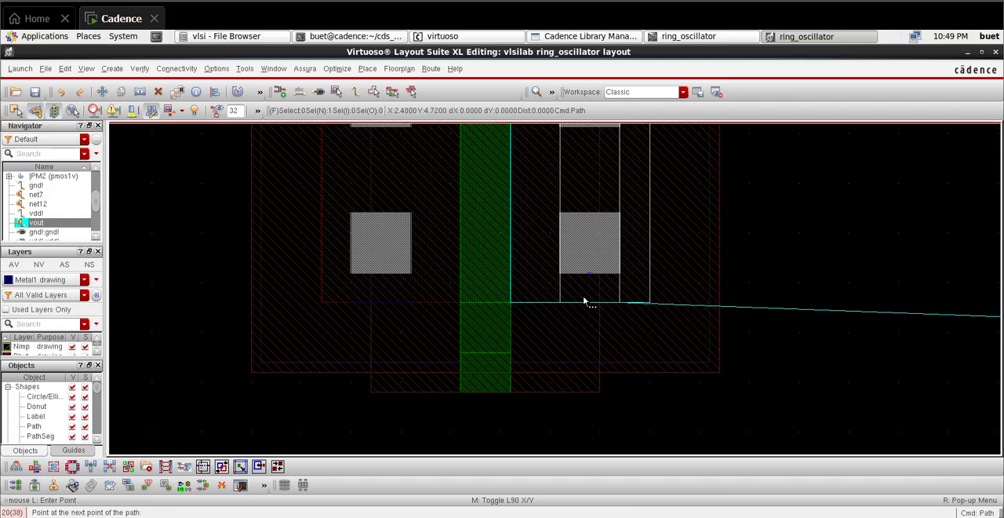
ctrl+scroll(589, 369, down, 2)
scroll(604, 381, down, 12)
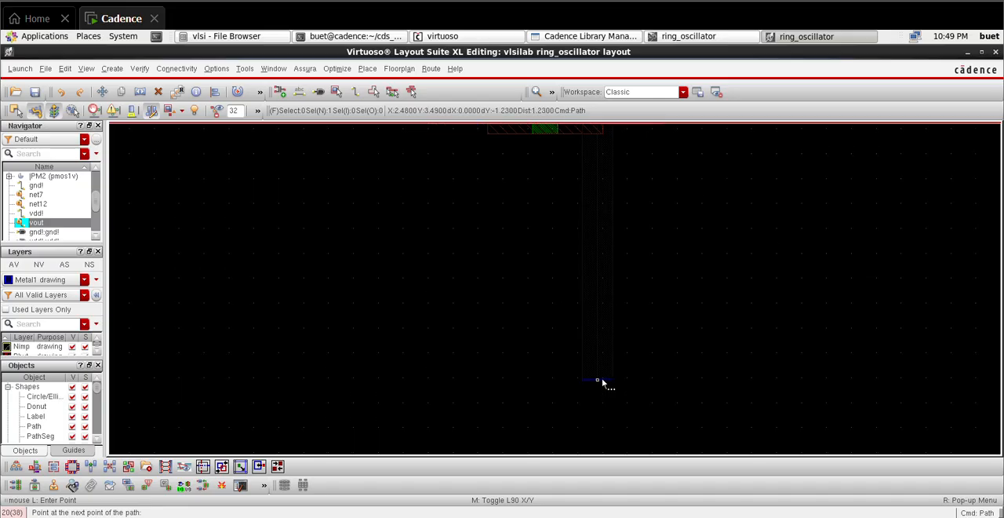
scroll(563, 134, up, 1)
scroll(562, 134, up, 1)
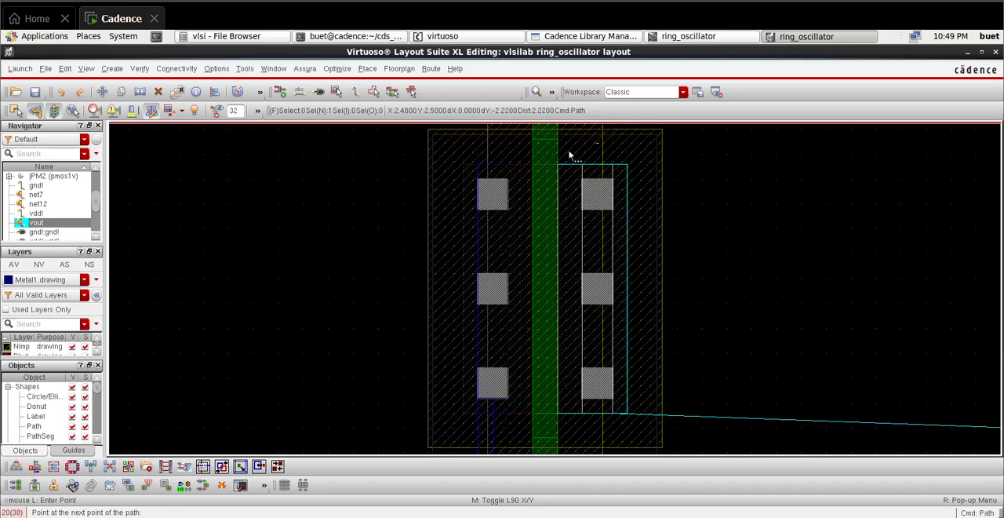
double_click(586, 189)
key(f)
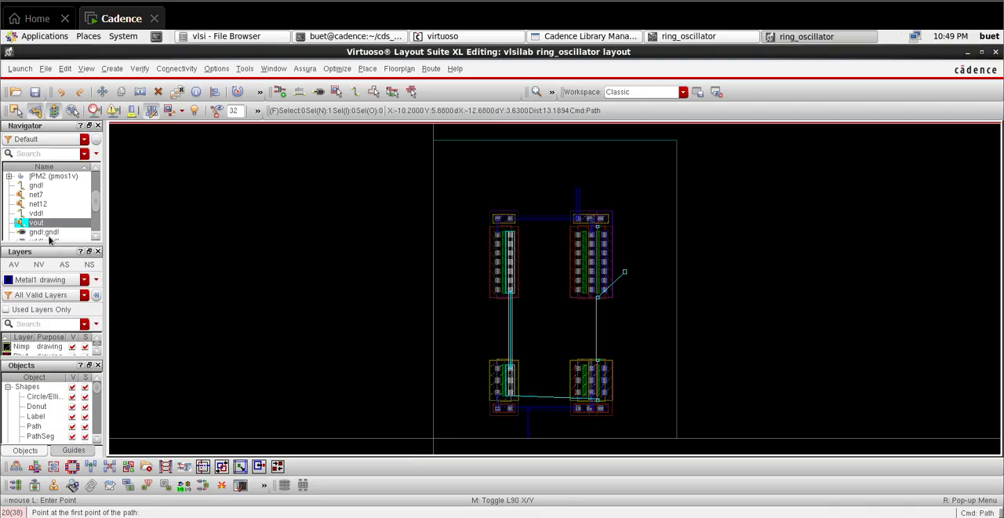
Step: On the Poly drawing layer, route a vertical path about 2.01 µm long joining the vout gates of the PMOS and NMOS pairs
drag(49, 243, 49, 197)
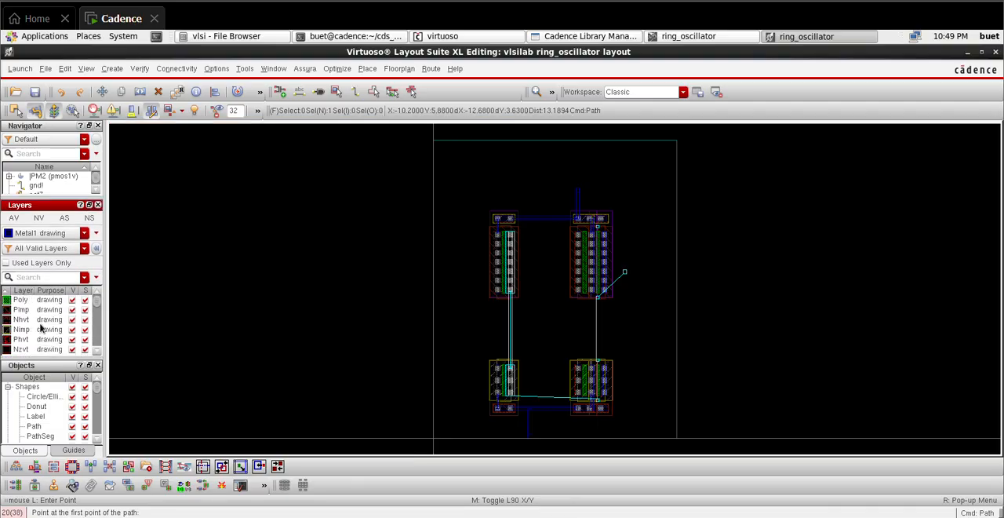
scroll(41, 329, up, 1)
click(35, 329)
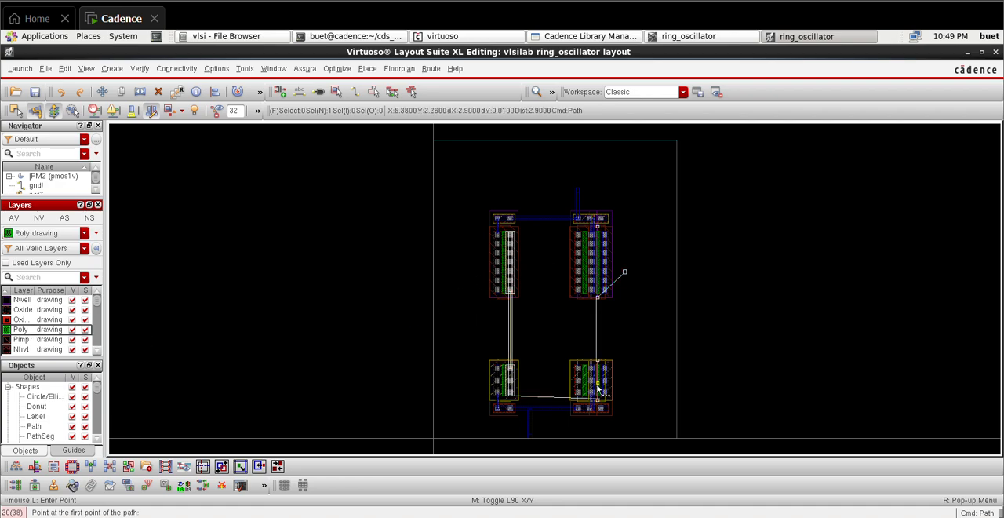
scroll(606, 294, up, 4)
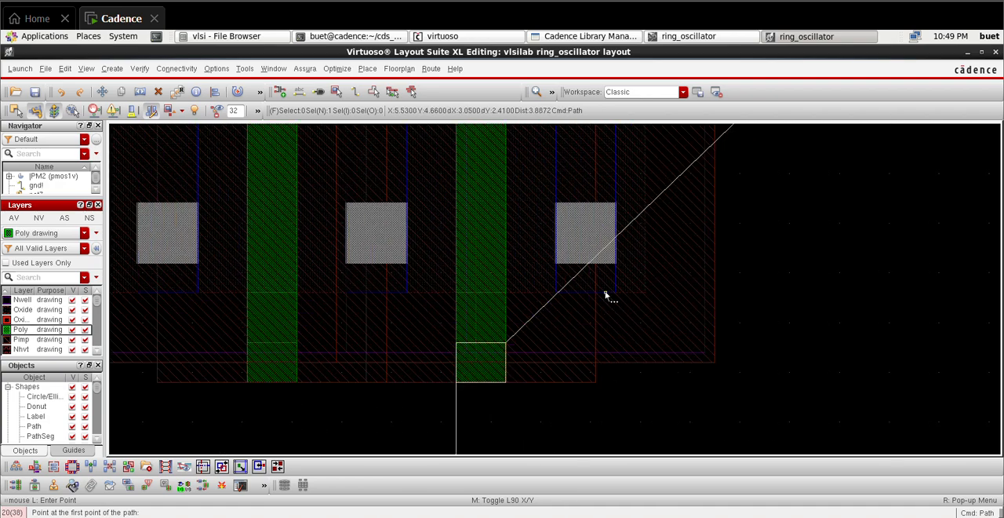
click(481, 383)
click(481, 383)
scroll(479, 438, down, 3)
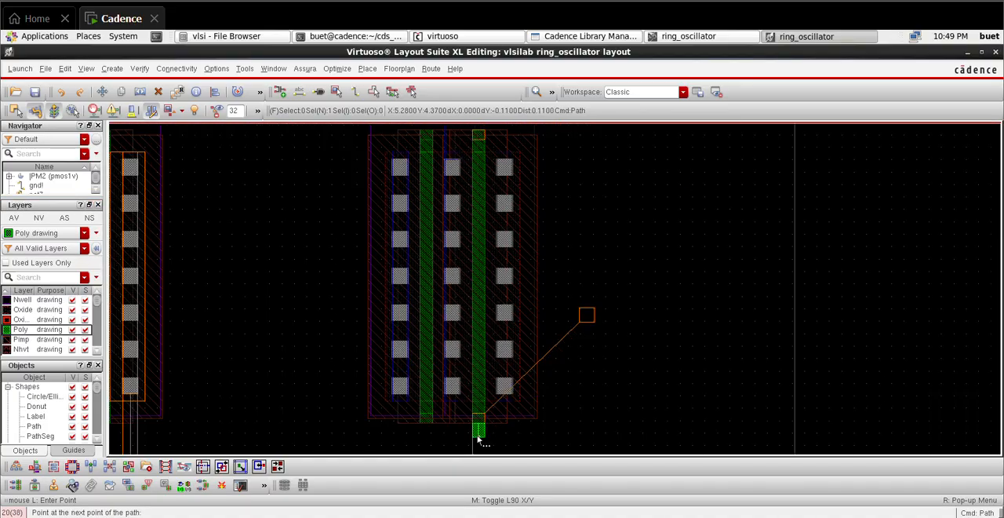
key(Down)
key(Down)
key(Down)
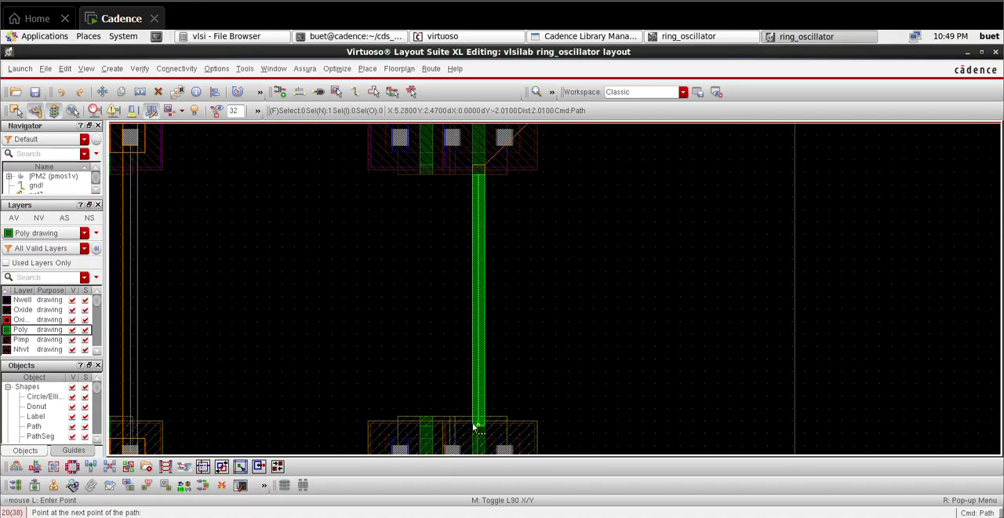
scroll(474, 427, up, 2)
double_click(474, 427)
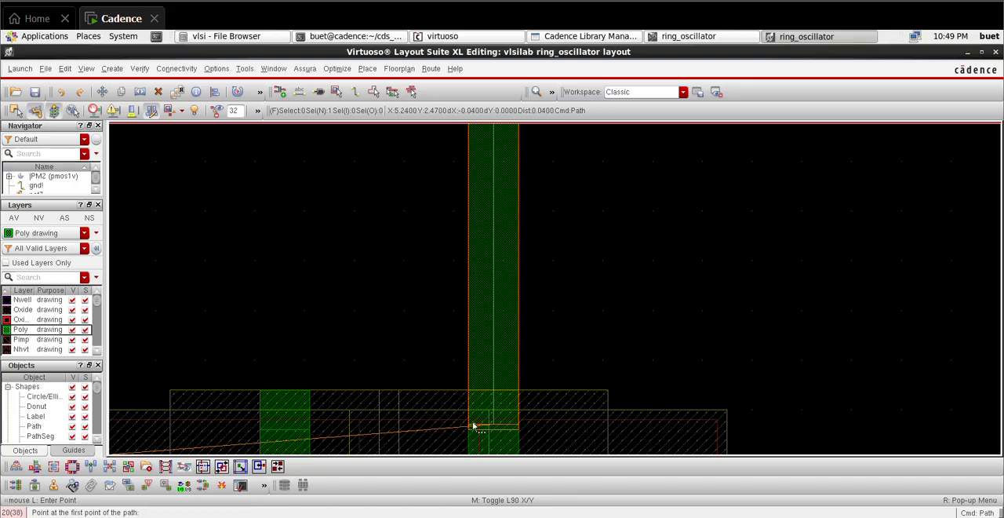
key(f)
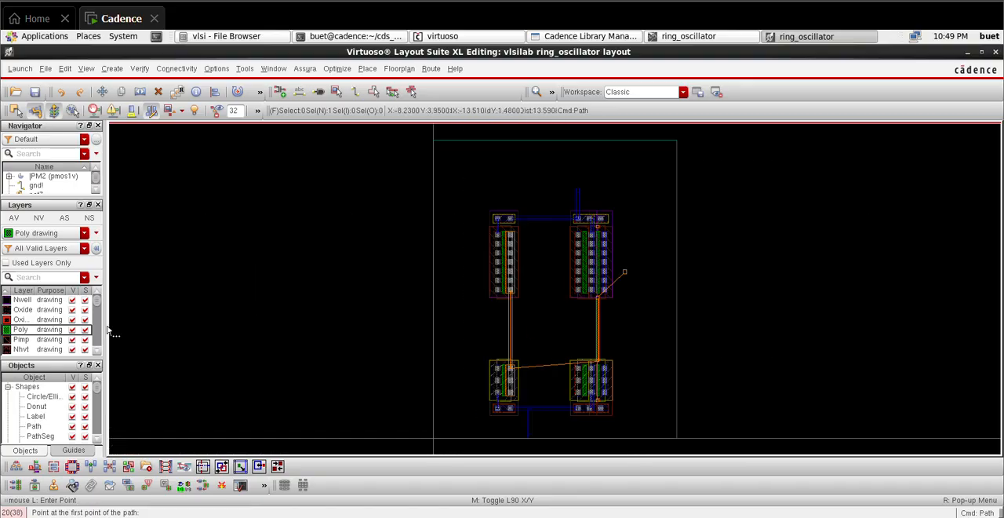
Step: Enlarge the net list and highlight net7 to examine its unrouted connections on the two-finger PMOS and NMOS devices
drag(63, 196, 66, 235)
click(52, 195)
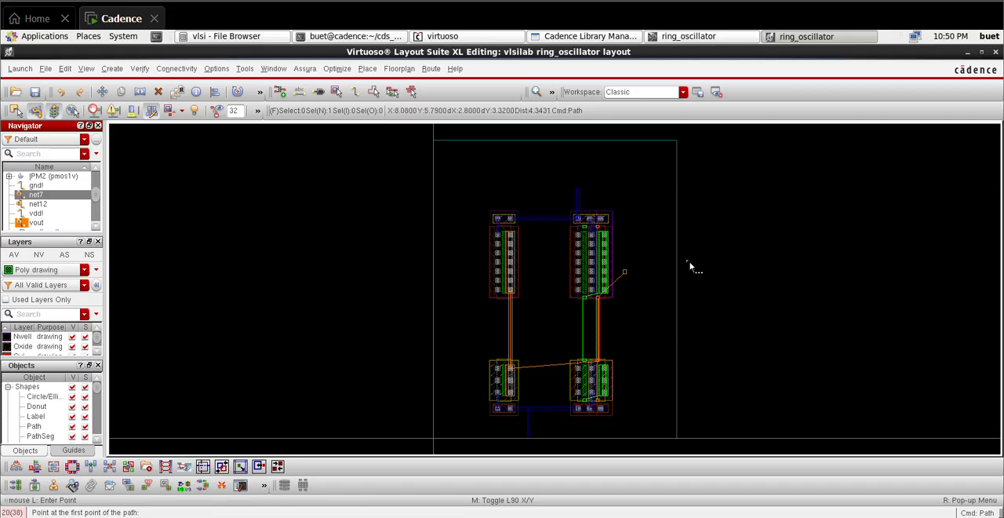
key(Escape)
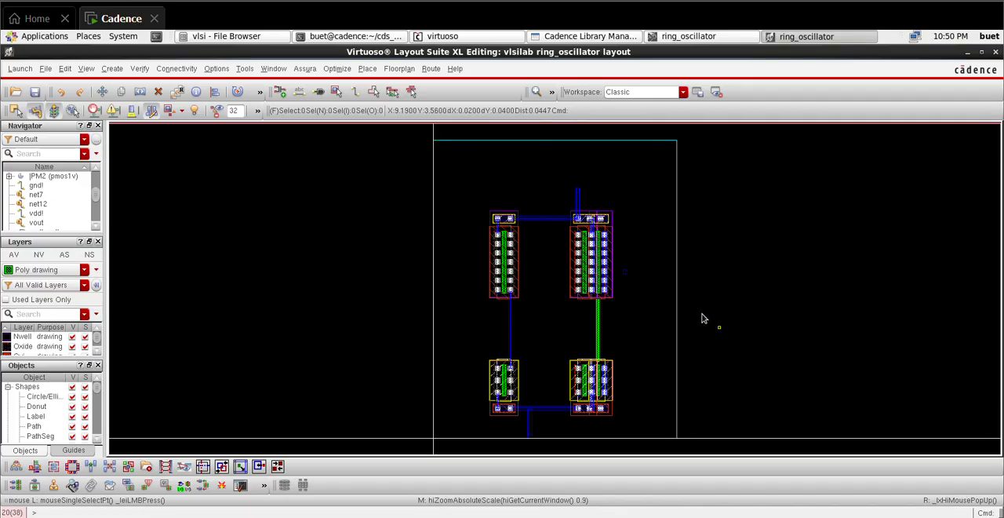
click(35, 195)
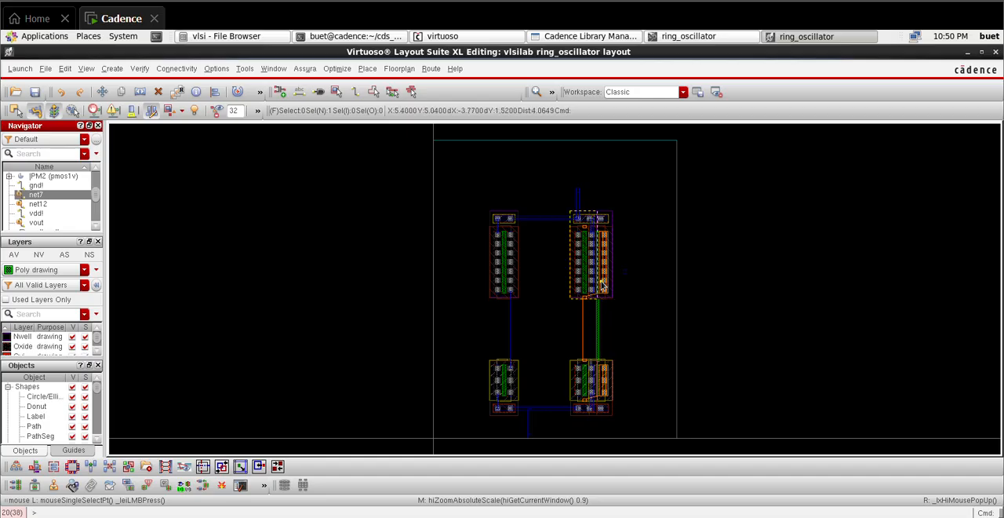
ctrl+scroll(601, 286, up, 6)
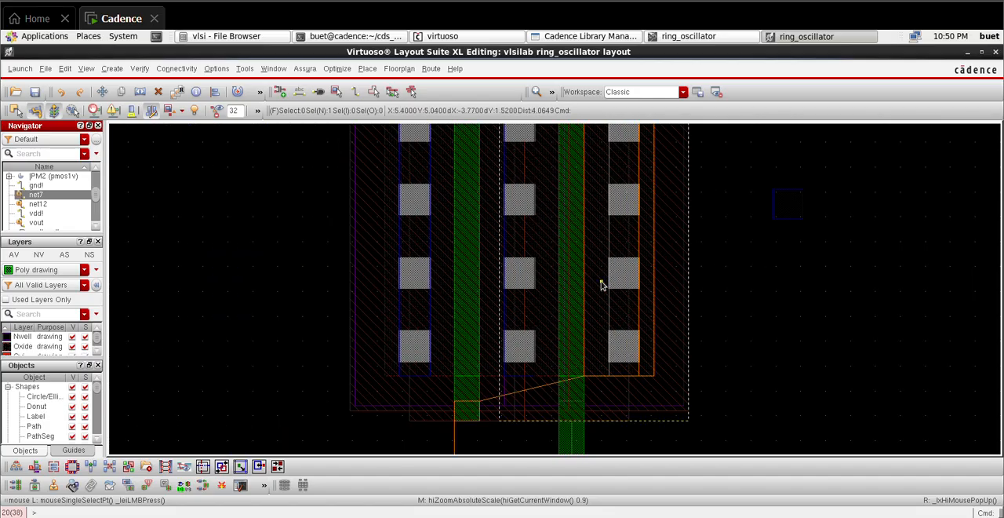
ctrl+scroll(601, 285, down, 2)
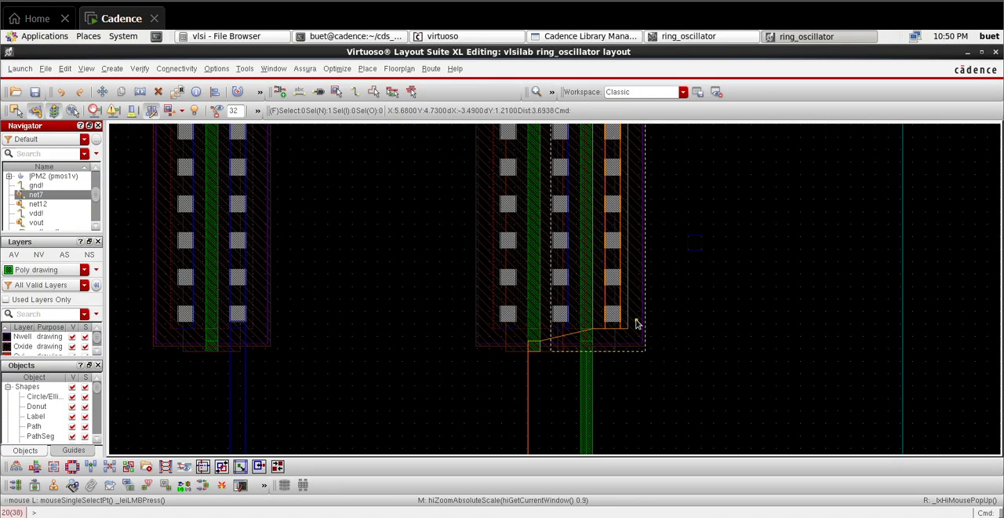
key(Up)
key(Up)
key(f)
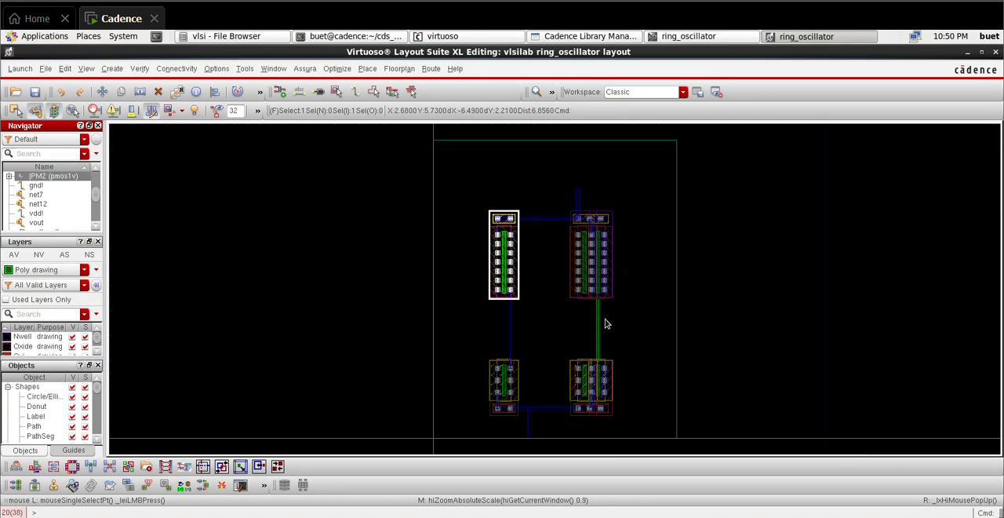
Step: Highlight net7 and route a vertical Poly path about 2.02 µm long joining its gates on the NMOS and PMOS pairs
click(41, 198)
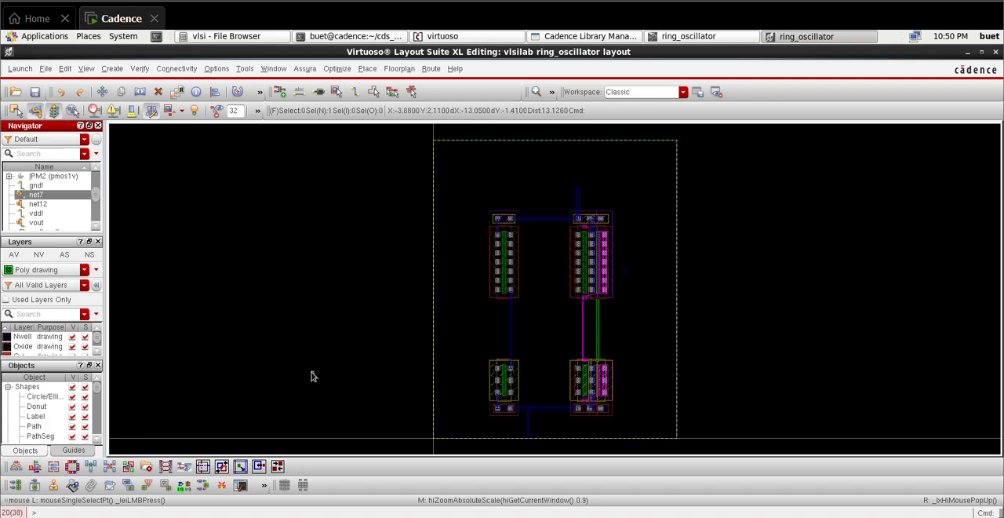
key(p)
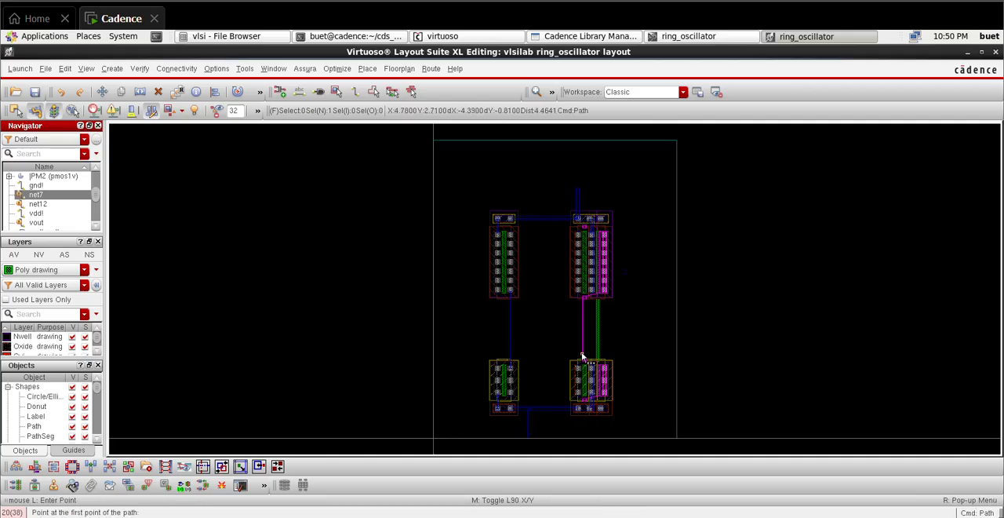
ctrl+scroll(582, 357, up, 5)
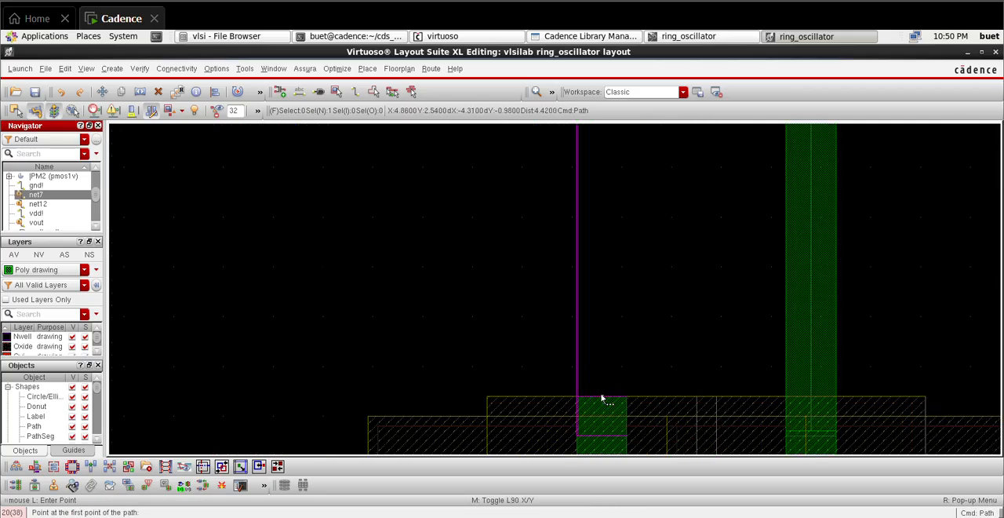
click(602, 399)
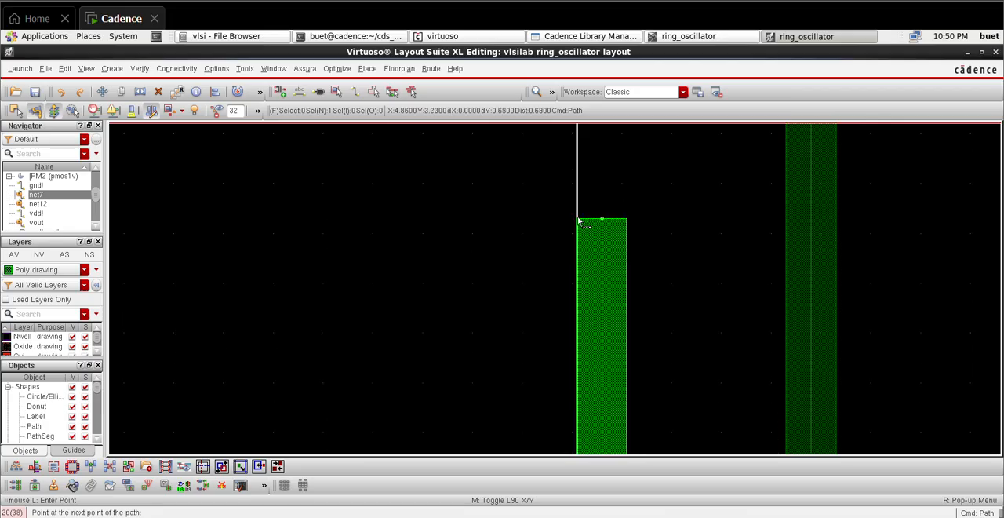
scroll(581, 223, up, 3)
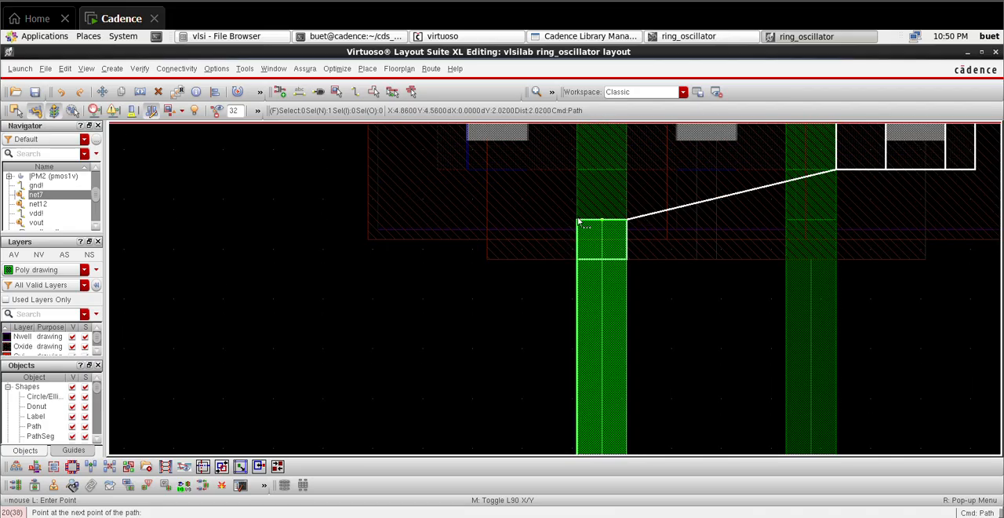
double_click(602, 220)
key(f)
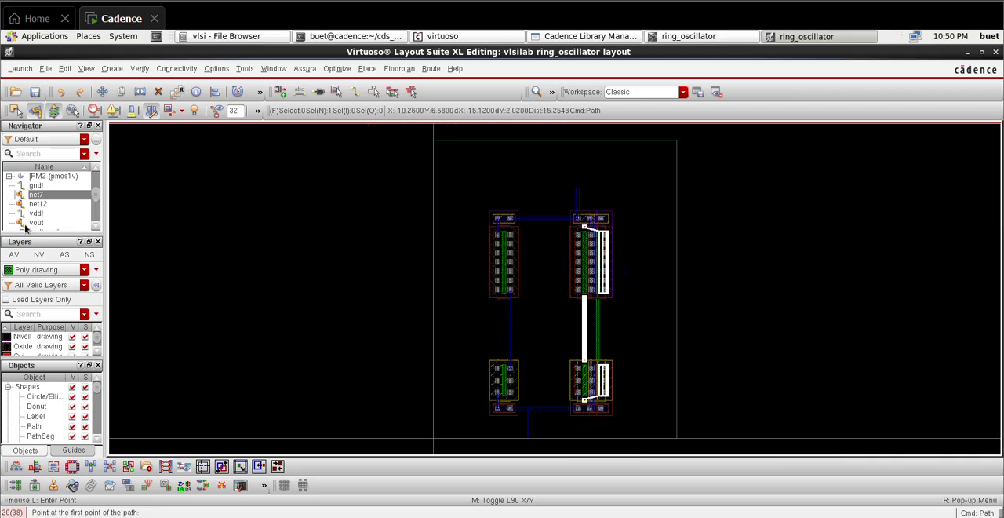
Step: On the Metal1 drawing layer, route a vertical path about 2.44 µm long from the NMOS pair's net7 drain column to the PMOS one
scroll(48, 346, down, 2)
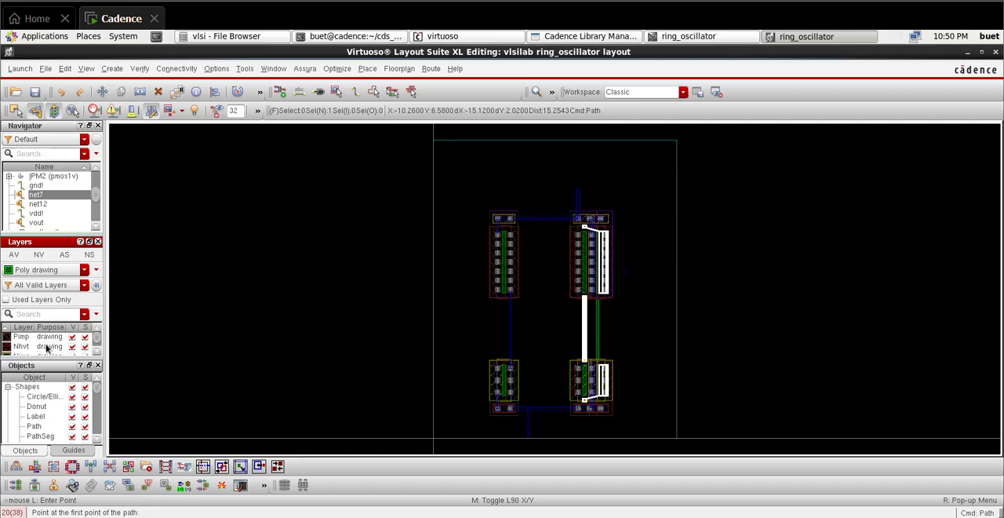
scroll(48, 345, down, 2)
click(47, 346)
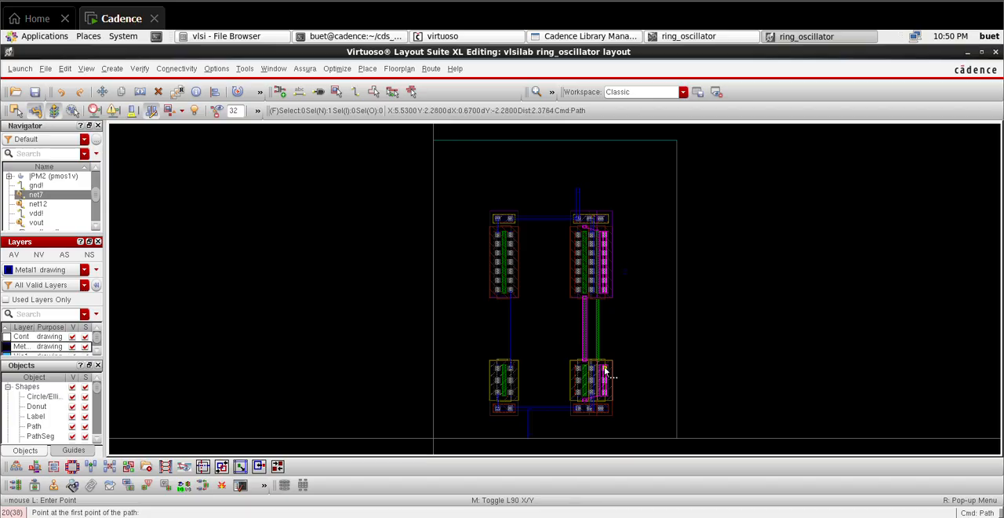
ctrl+scroll(605, 371, up, 5)
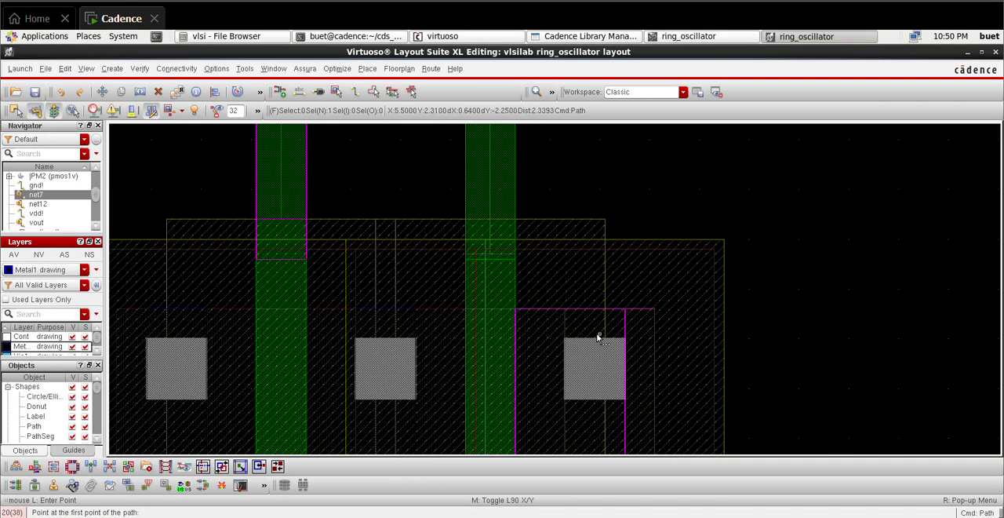
click(595, 341)
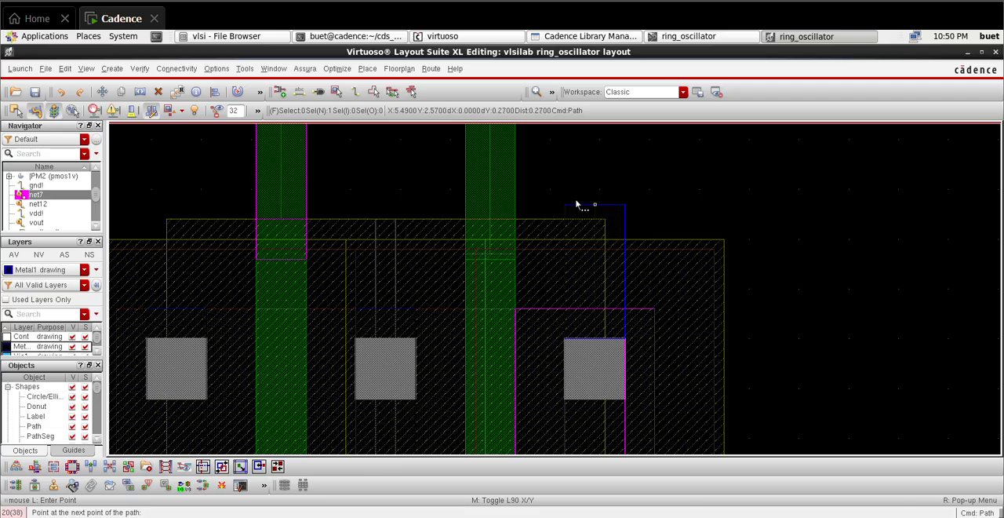
scroll(578, 207, up, 1)
scroll(594, 203, down, 3)
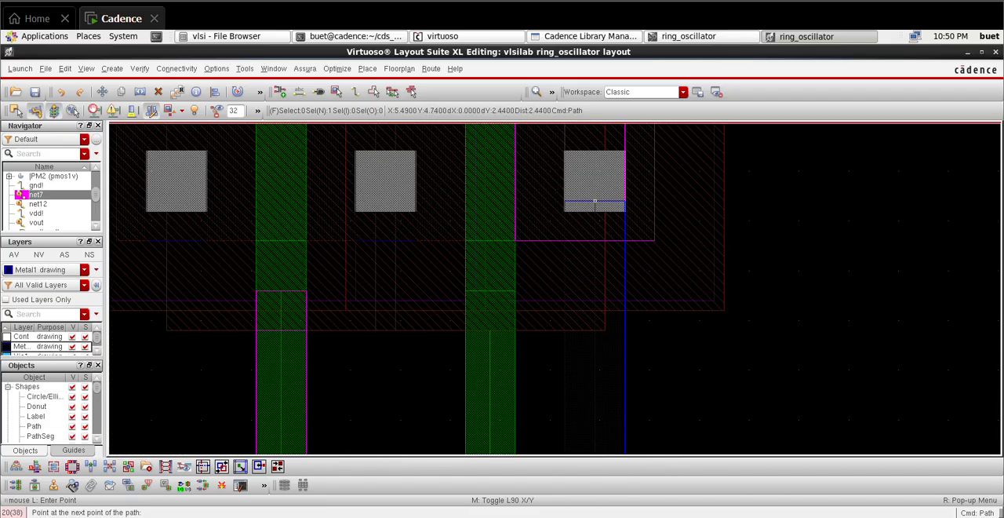
double_click(587, 203)
key(f)
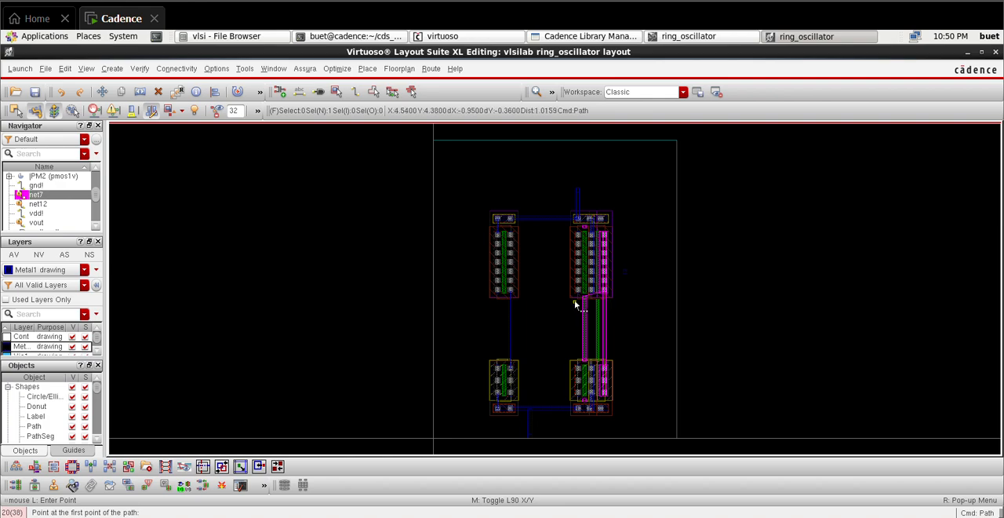
Step: Place a Metal1-to-Poly via in the empty area to the right of the transistor pairs, between the PMOS and NMOS rows
ctrl+scroll(577, 306, up, 4)
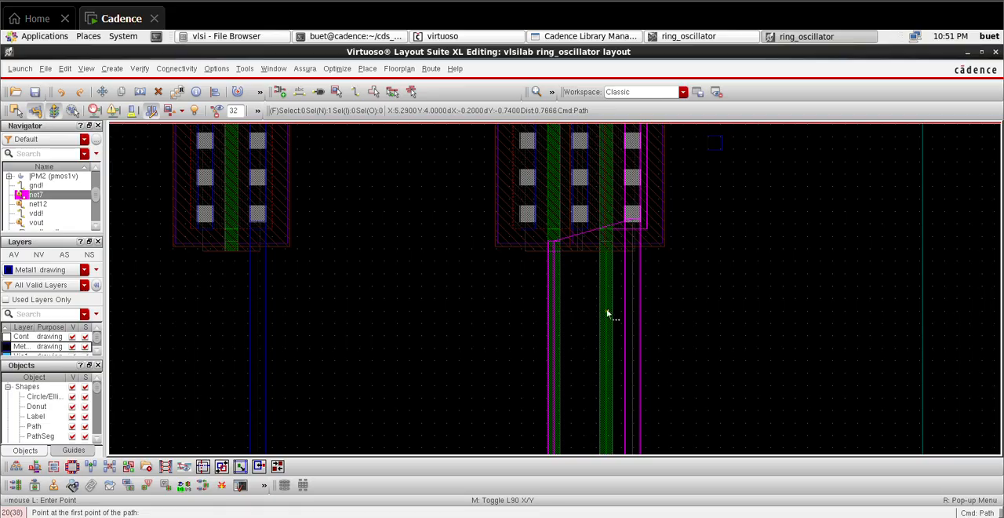
key(f)
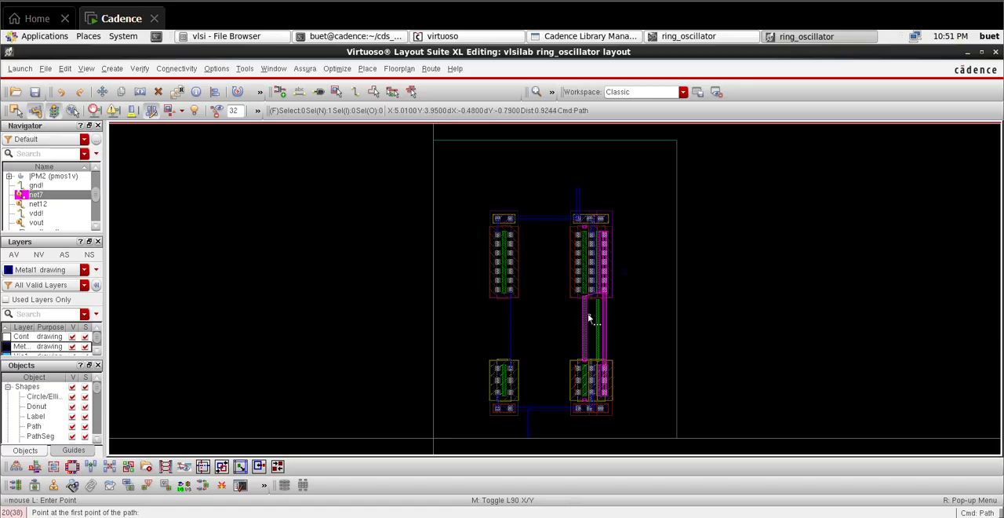
scroll(583, 300, up, 3)
scroll(584, 300, down, 3)
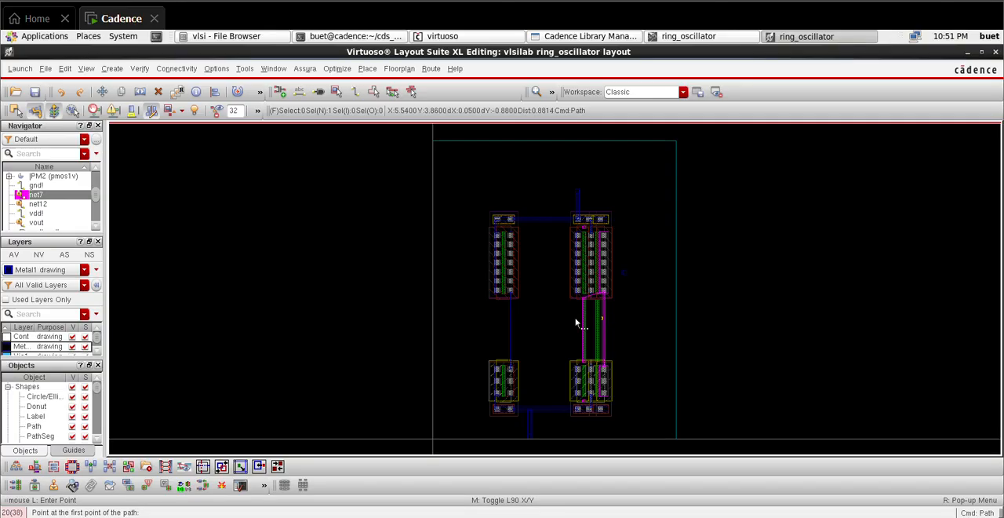
key(o)
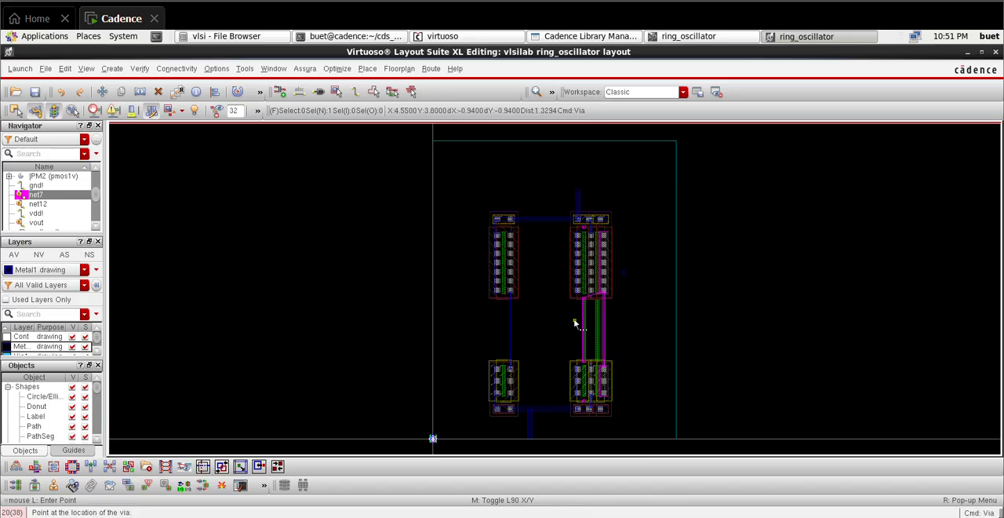
click(451, 458)
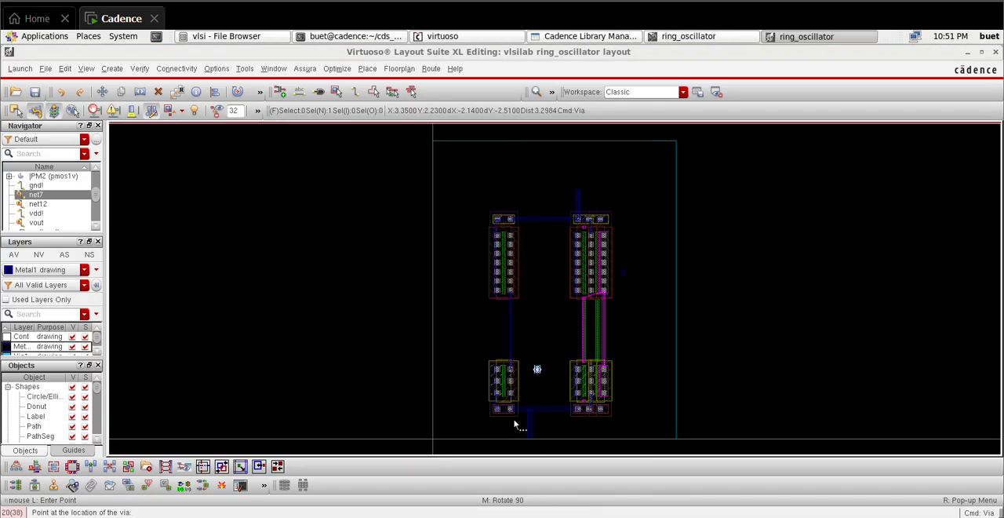
click(637, 319)
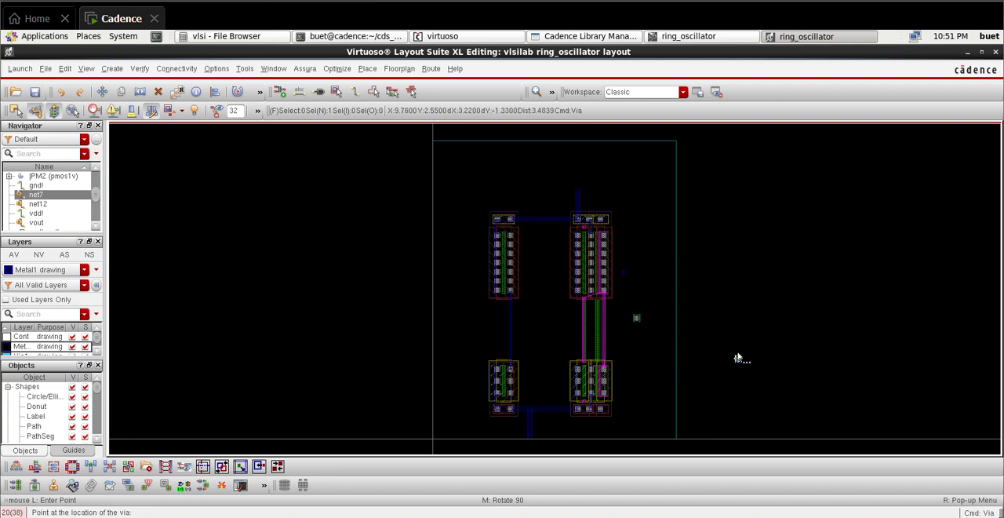
key(Escape)
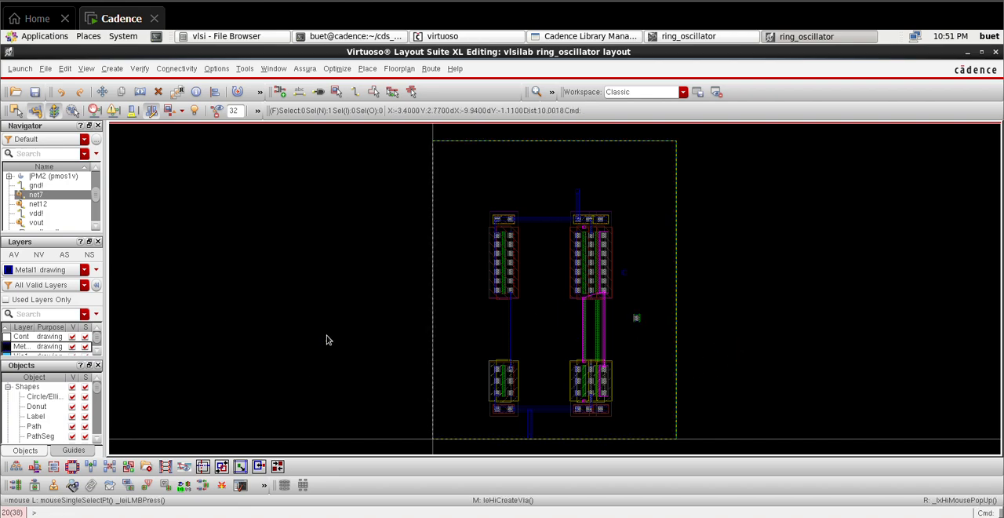
Step: On the Poly drawing layer, start a path at the net7 gate strip, running about 0.86 µm left and 3.42 µm up past the PMOS pair
scroll(31, 347, up, 3)
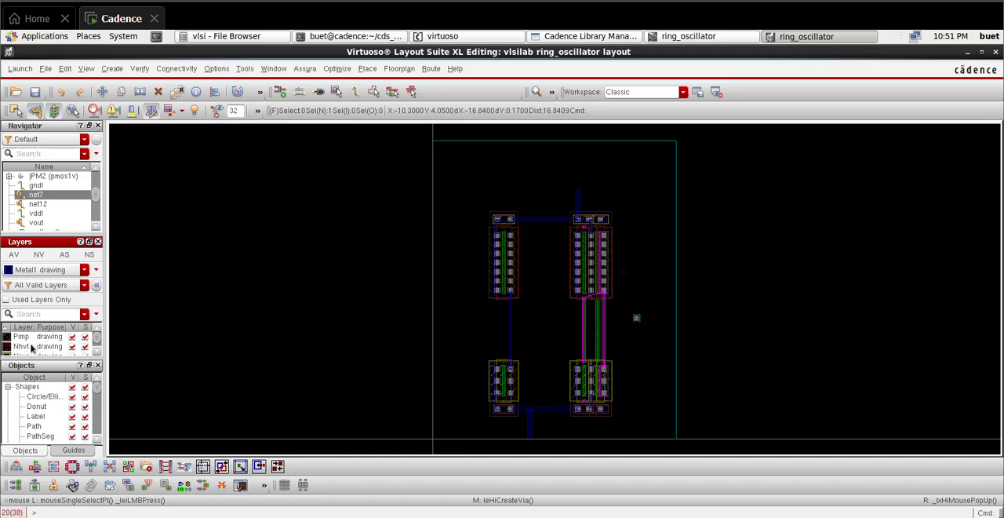
scroll(31, 347, up, 1)
scroll(48, 360, down, 1)
click(49, 350)
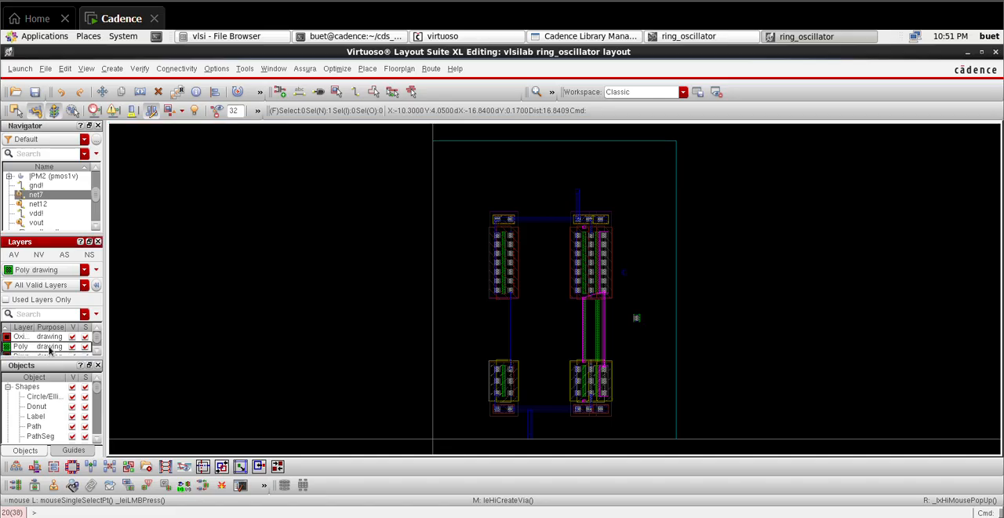
ctrl+scroll(559, 308, up, 2)
key(p)
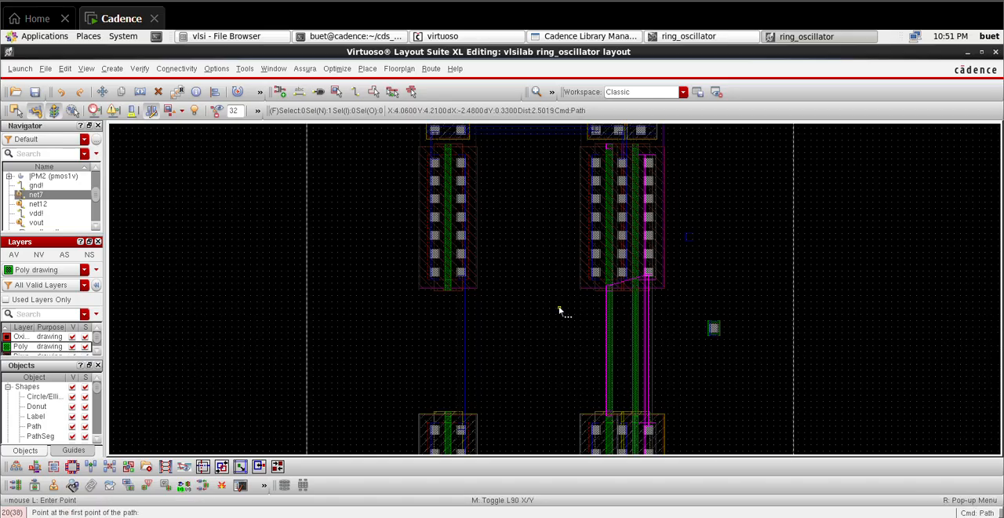
ctrl+scroll(606, 306, up, 2)
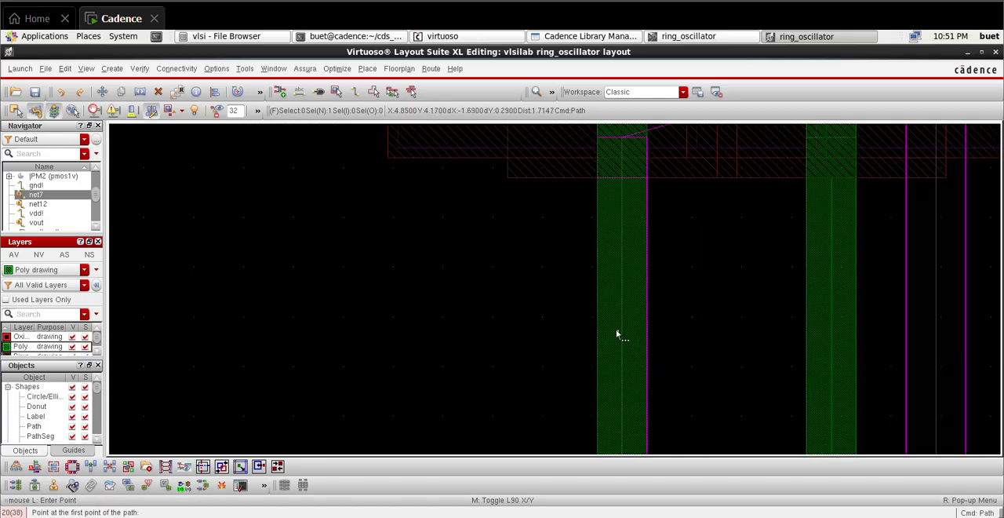
click(622, 341)
ctrl+scroll(262, 327, down, 4)
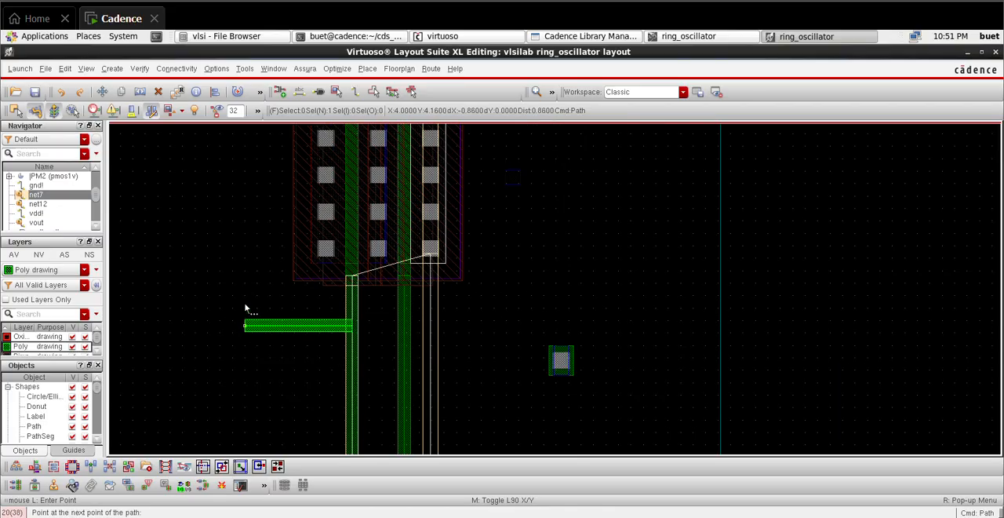
click(243, 308)
scroll(269, 198, up, 5)
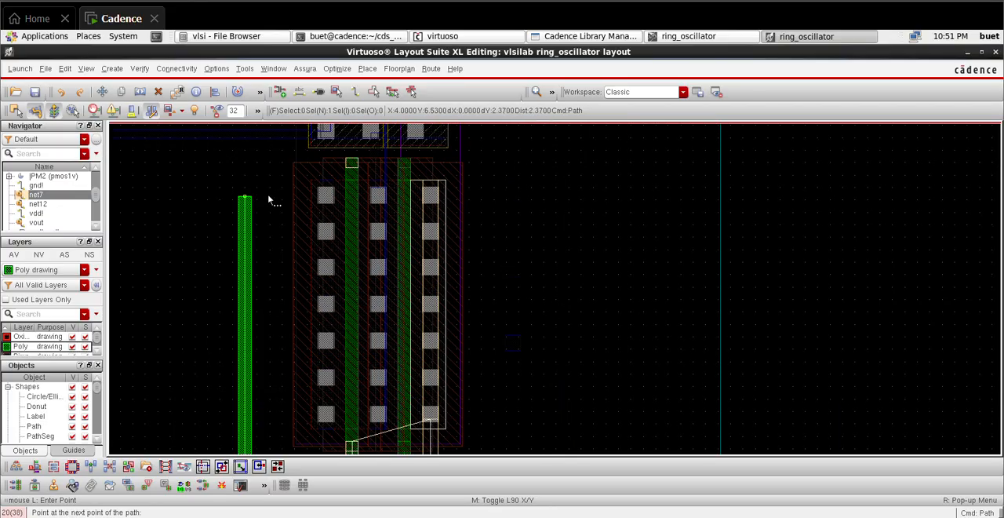
click(277, 237)
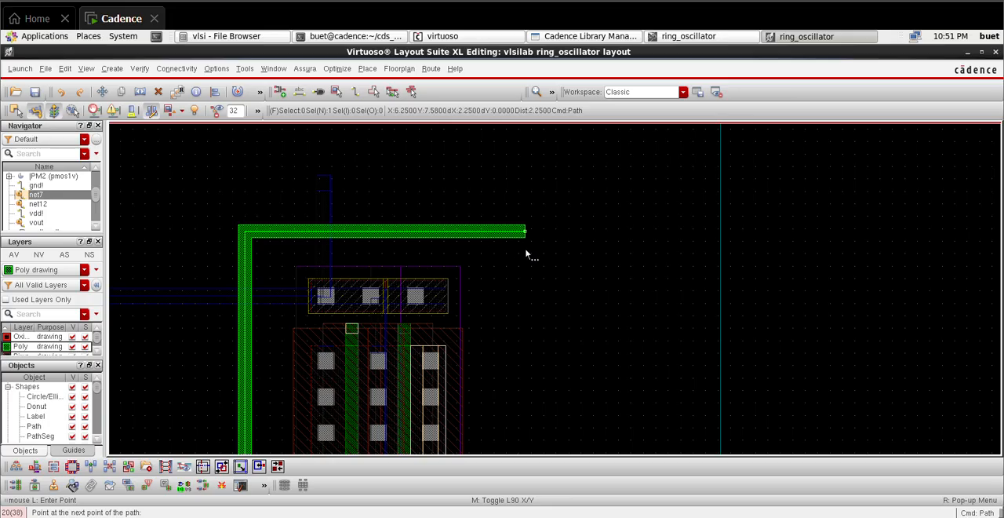
Step: Continue the Poly path about 2.54 µm right over the PMOS pair and about 3.62 µm down, ending it on the standalone via
ctrl+scroll(551, 257, down, 2)
ctrl+scroll(554, 262, down, 2)
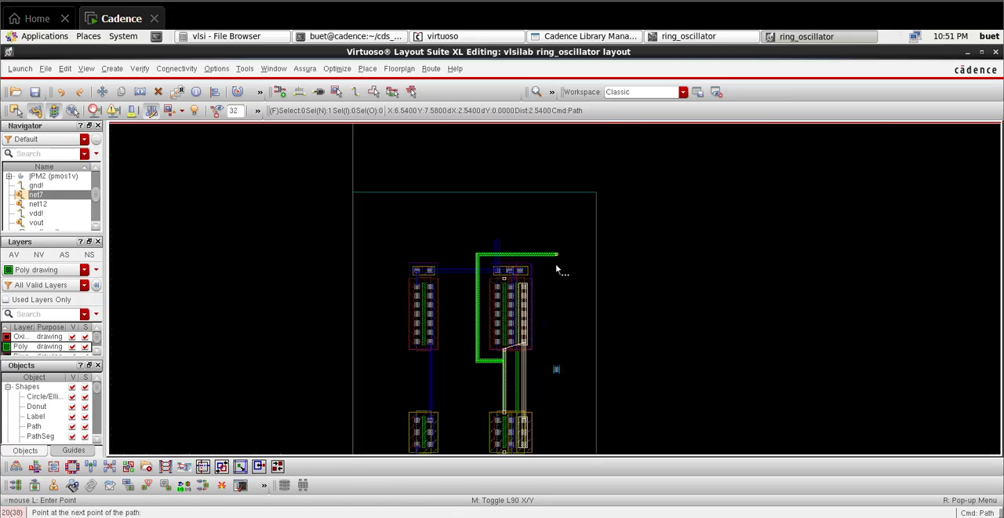
click(556, 265)
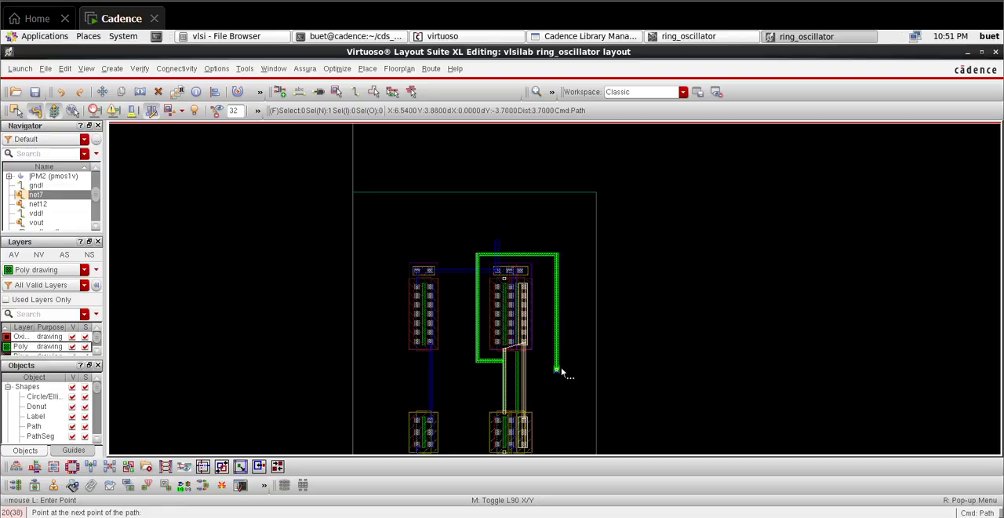
ctrl+scroll(562, 372, up, 4)
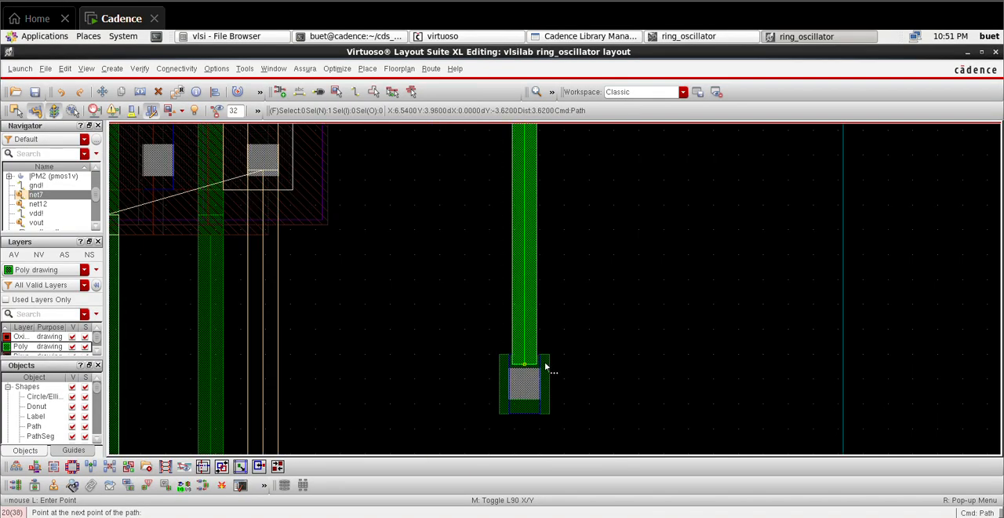
double_click(545, 367)
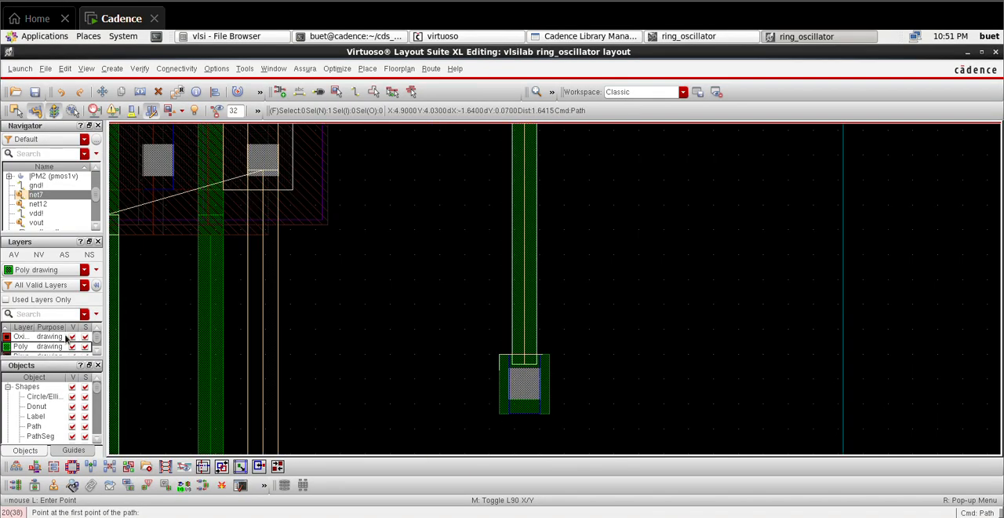
Step: On the Metal1 drawing layer, route a path from the standalone via about 0.55 µm down and 1 µm left onto the net7 drain column
scroll(59, 342, down, 2)
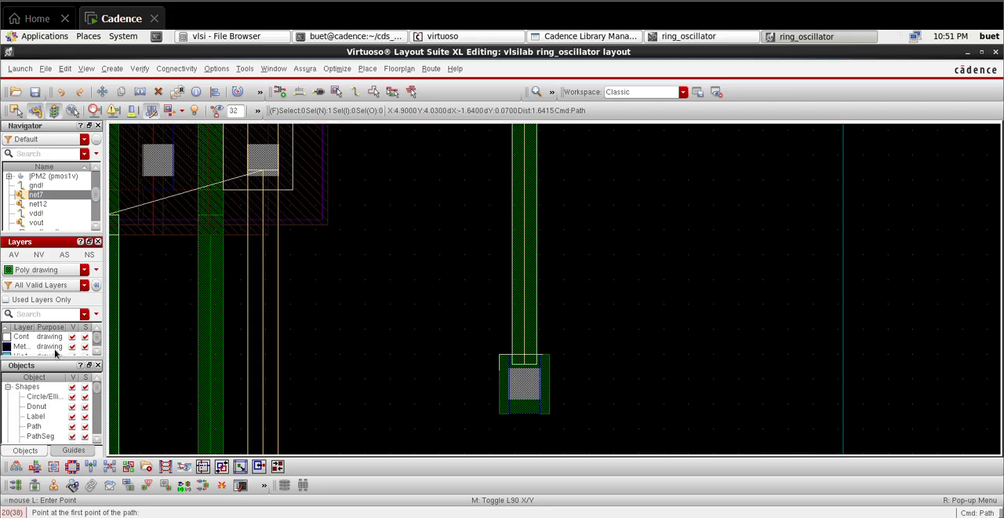
click(54, 348)
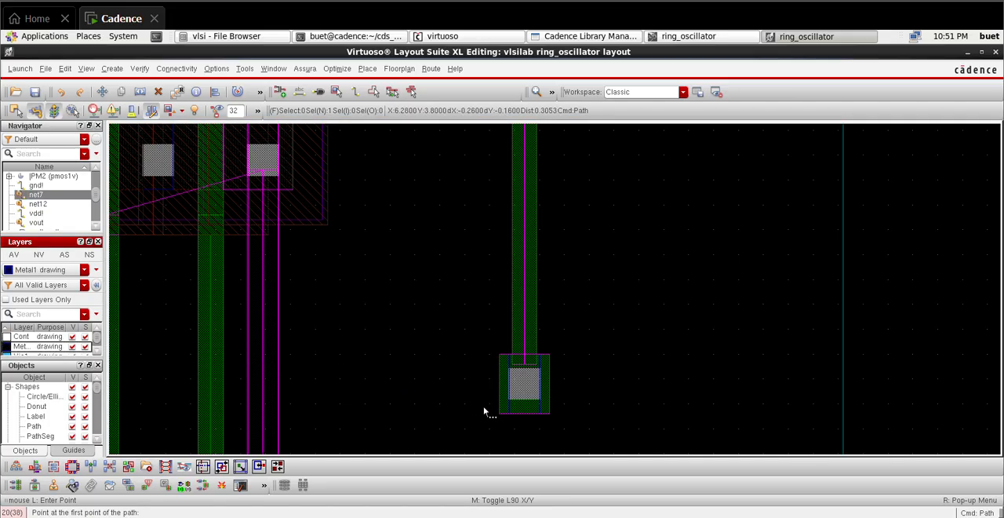
ctrl+scroll(515, 404, up, 5)
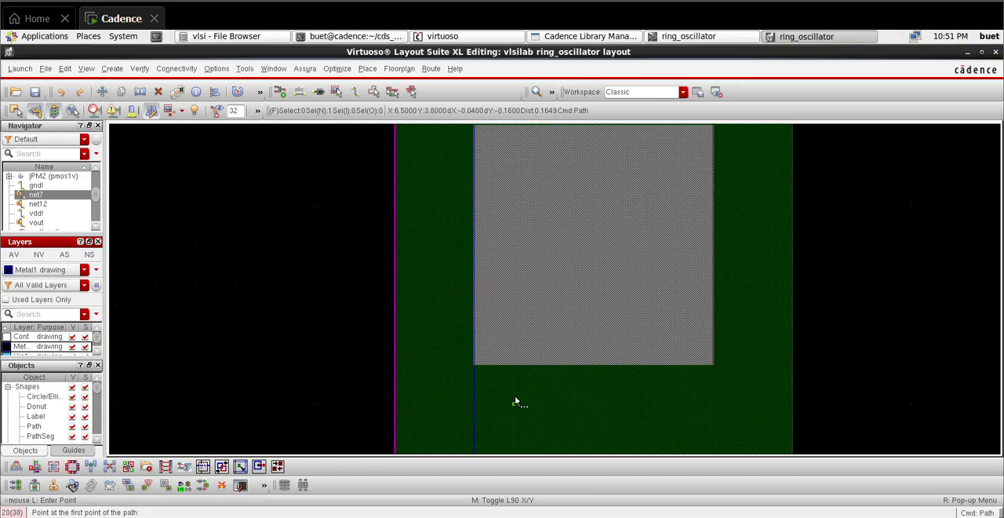
click(584, 364)
ctrl+scroll(587, 392, down, 5)
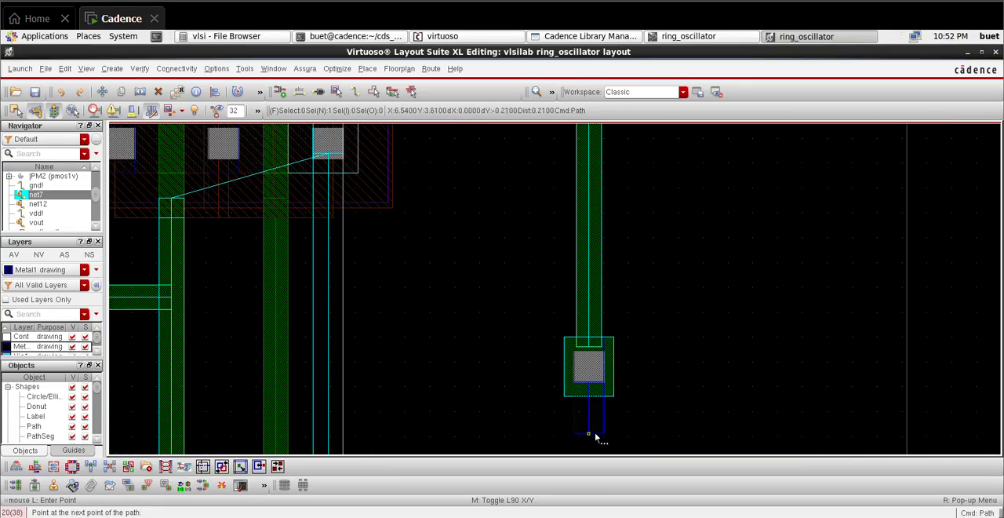
click(590, 433)
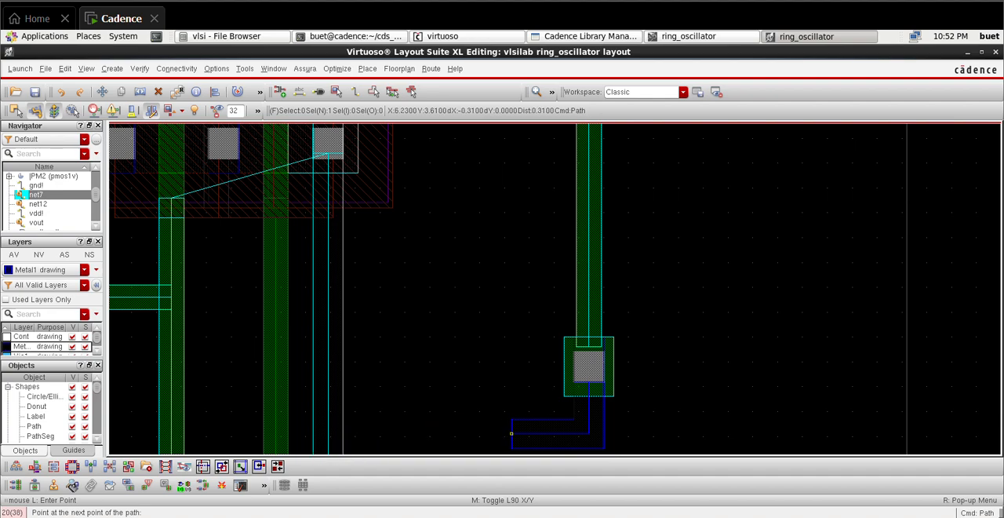
scroll(514, 428, down, 3)
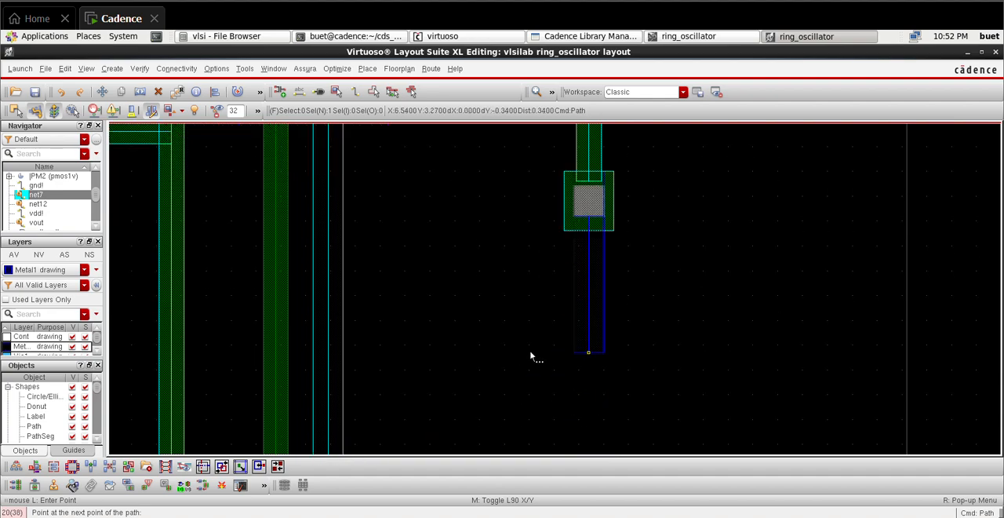
double_click(335, 362)
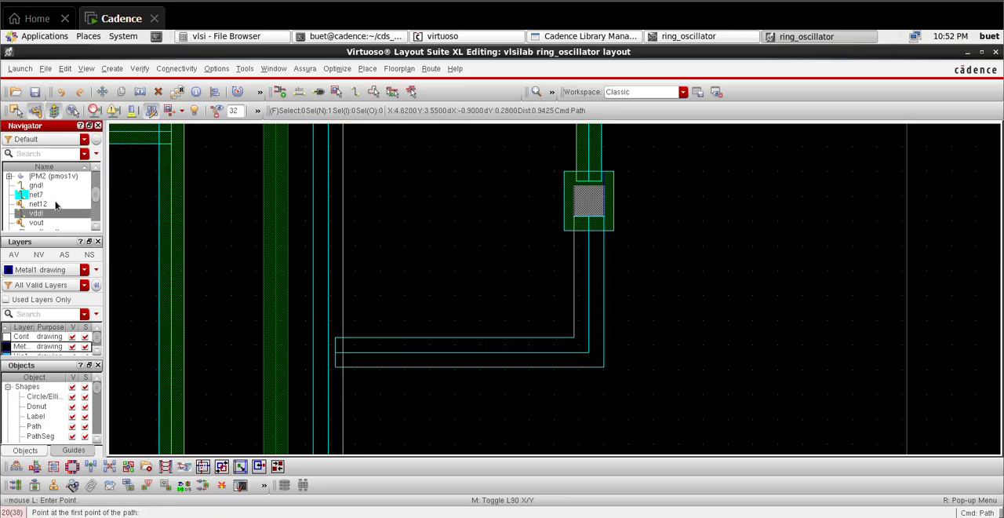
Step: Highlight net12 and route a vertical Metal1 path about 2.4 µm long from the NMOS pair's net12 drain column to the PMOS one
key(f)
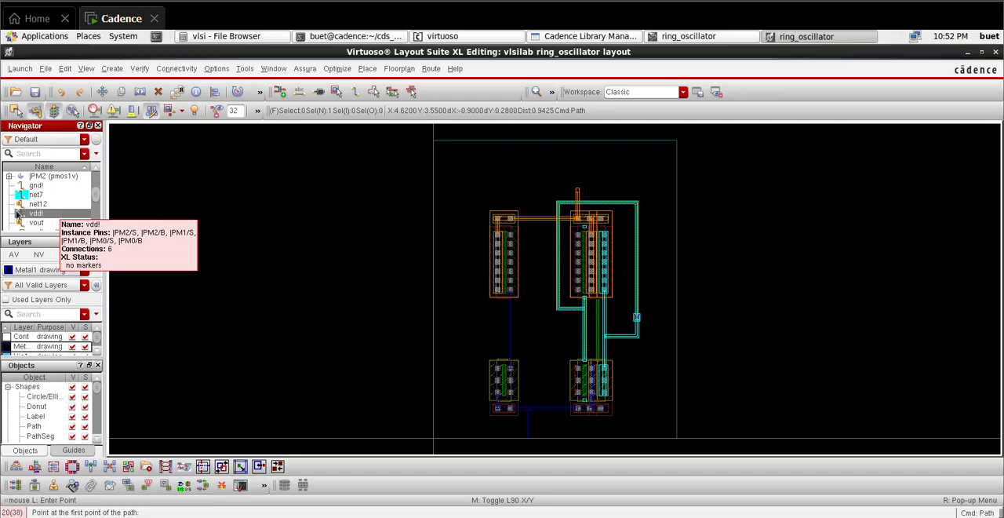
click(34, 206)
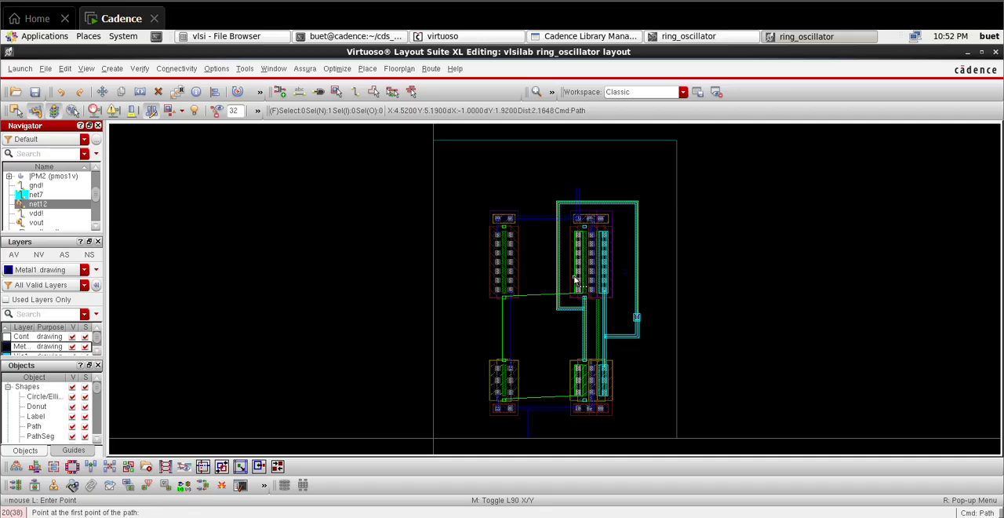
scroll(575, 284, up, 1)
scroll(575, 284, down, 1)
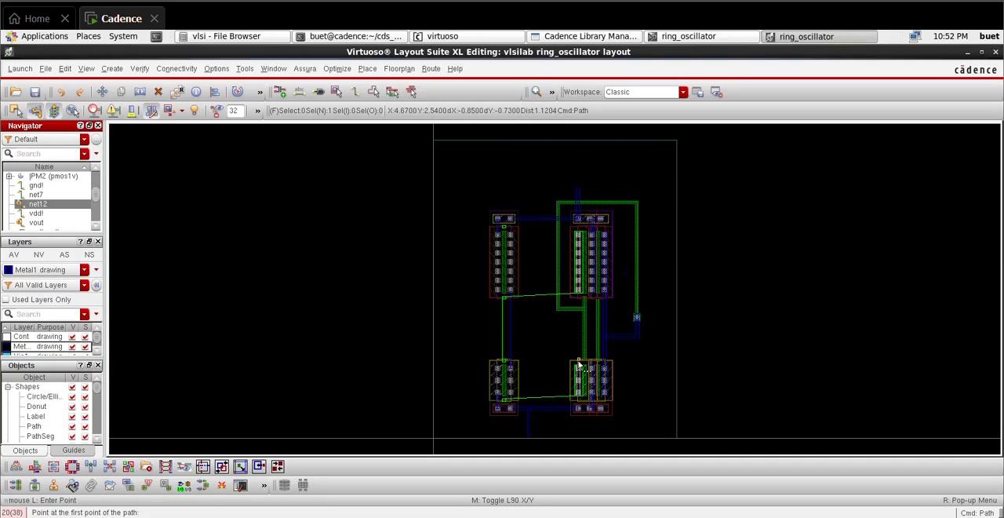
ctrl+scroll(549, 323, up, 4)
ctrl+scroll(556, 325, up, 2)
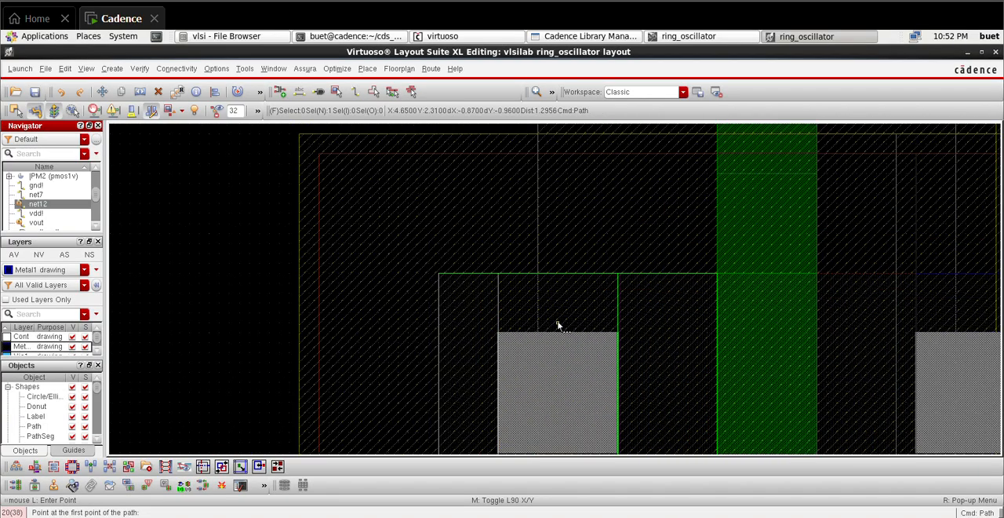
click(560, 332)
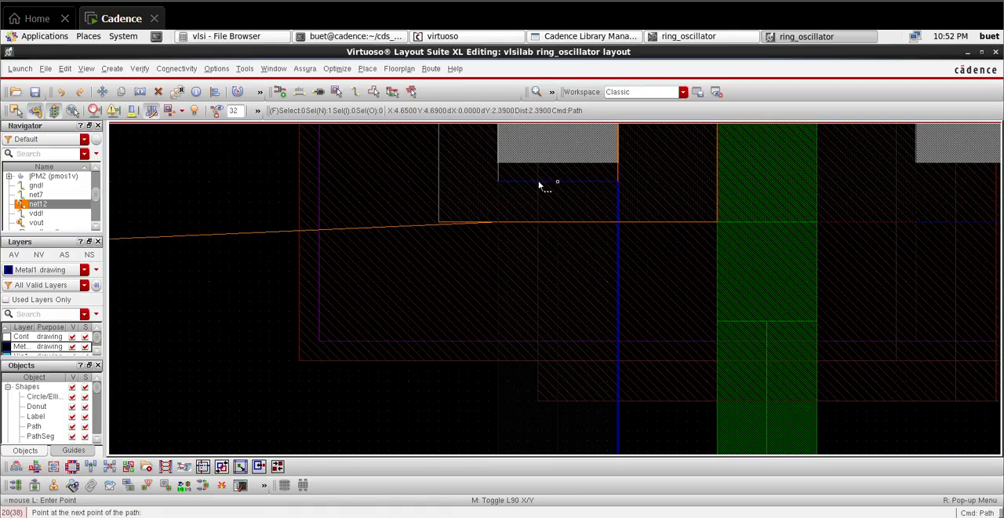
double_click(538, 143)
Step: On the Poly drawing layer, route a vertical path about 2 µm long joining the standalone NMOS gate to the PMOS gate above it
key(f)
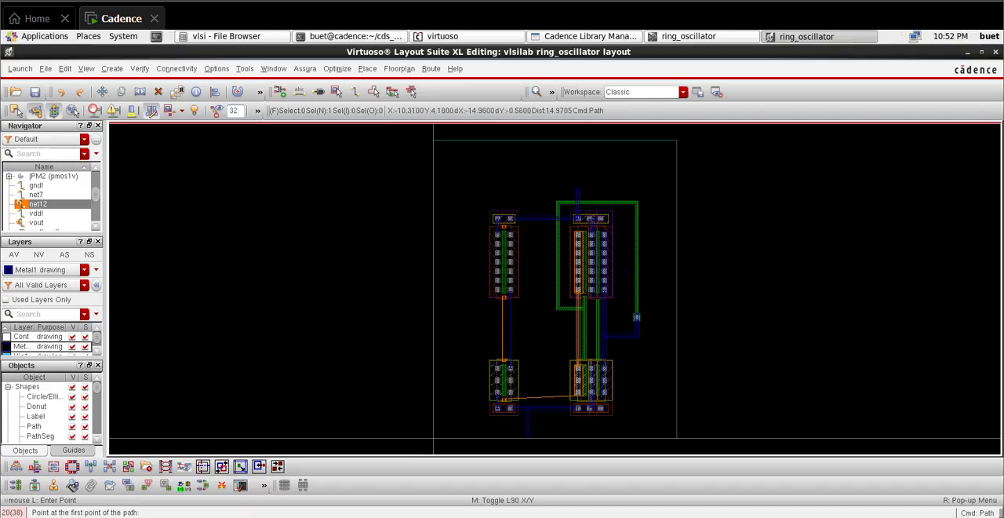
click(26, 348)
scroll(26, 347, up, 2)
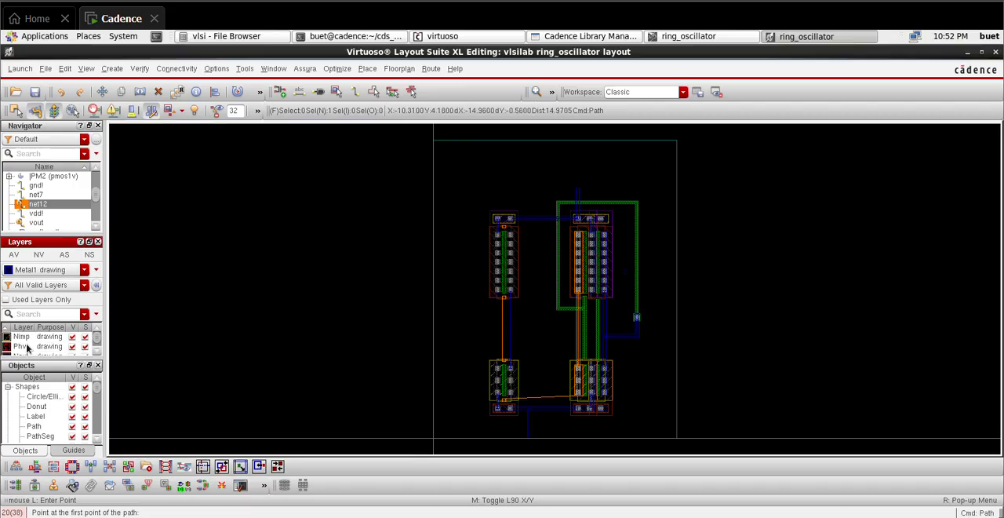
scroll(30, 350, up, 2)
click(38, 348)
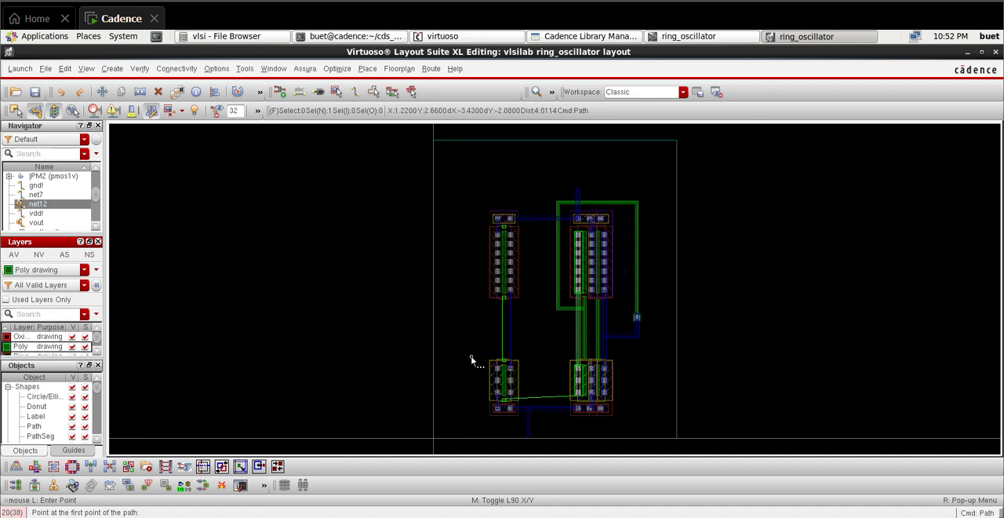
ctrl+scroll(502, 375, up, 3)
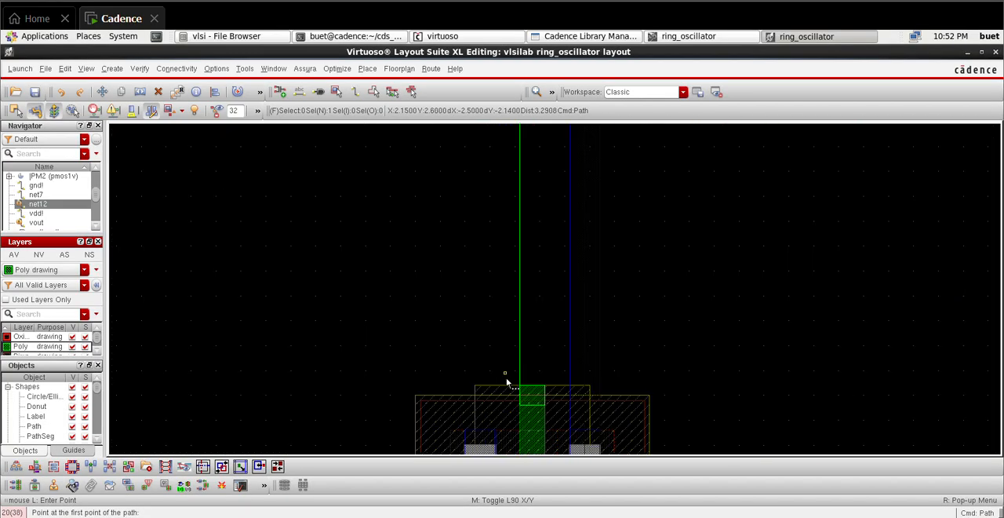
ctrl+scroll(527, 394, up, 1)
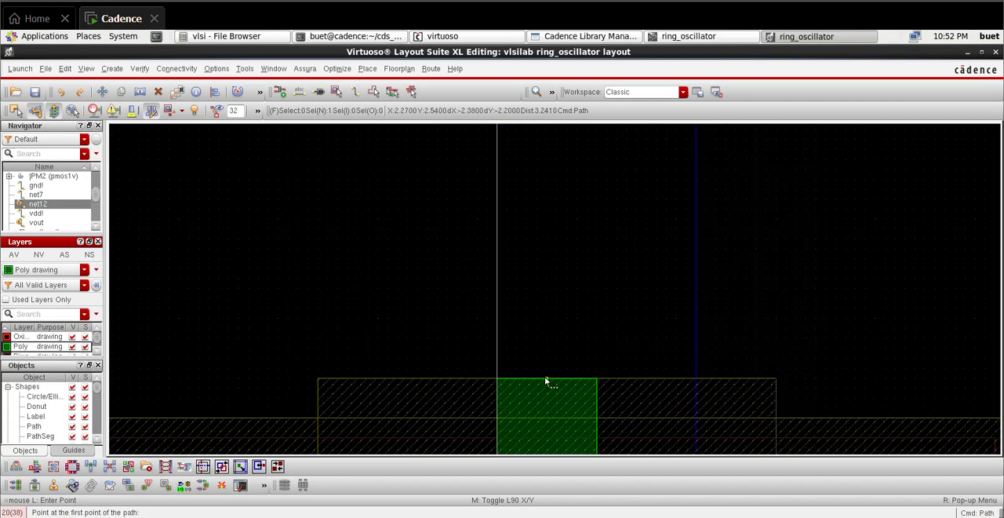
click(546, 381)
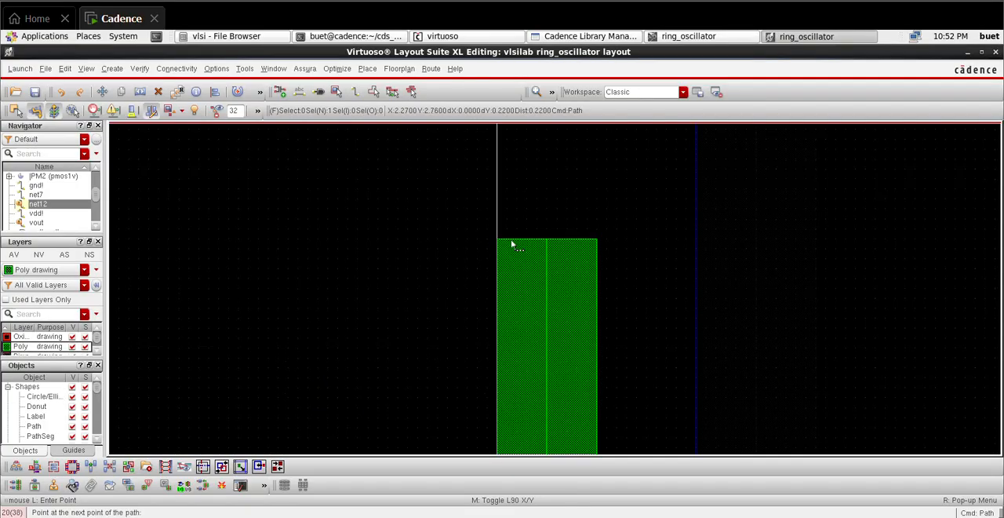
ctrl+scroll(512, 243, down, 2)
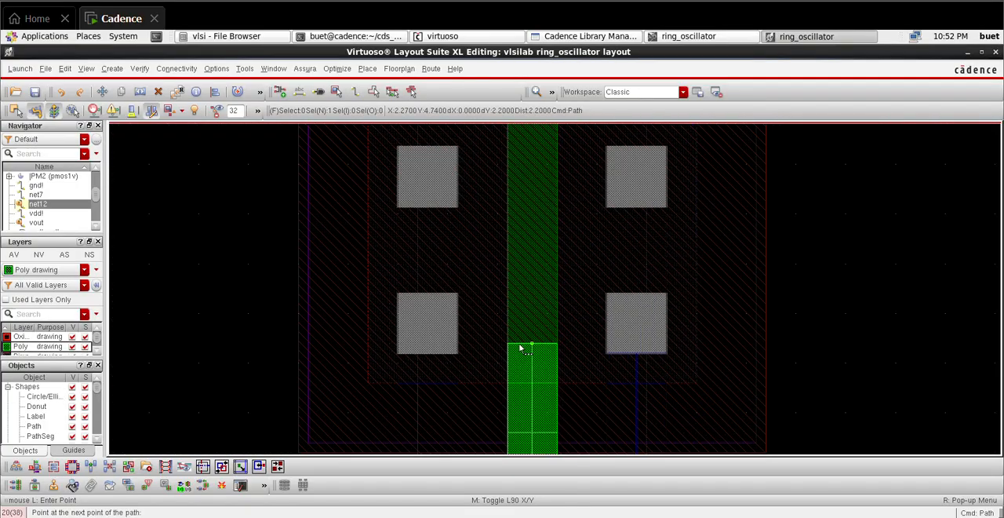
double_click(534, 448)
Step: Place a single M1_POv via in the empty area between the standalone NMOS transistor and the NMOS pair
key(f)
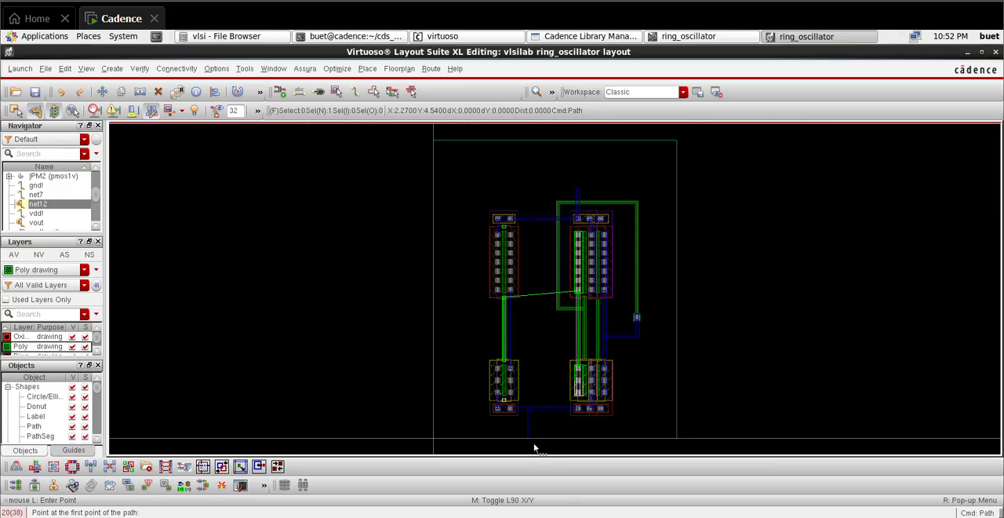
ctrl+scroll(506, 334, up, 2)
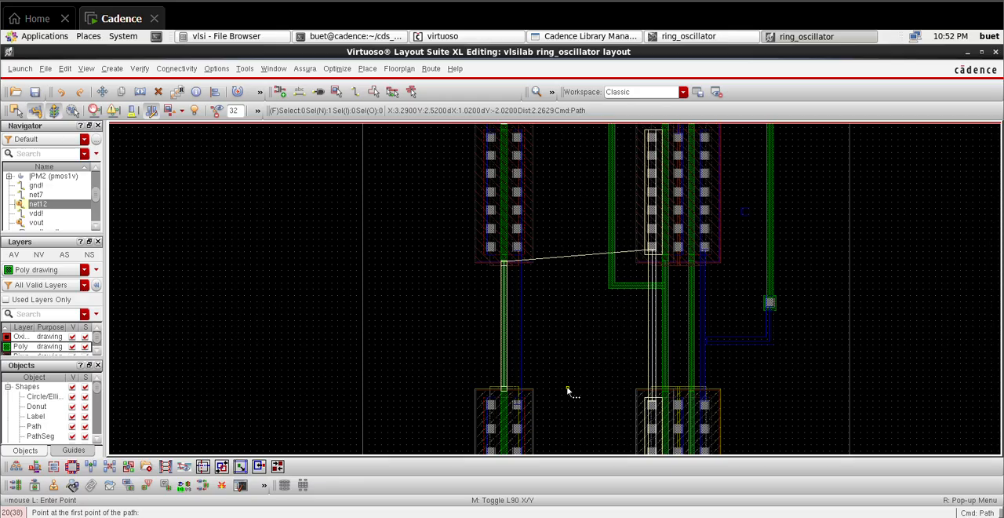
ctrl+scroll(576, 412, down, 2)
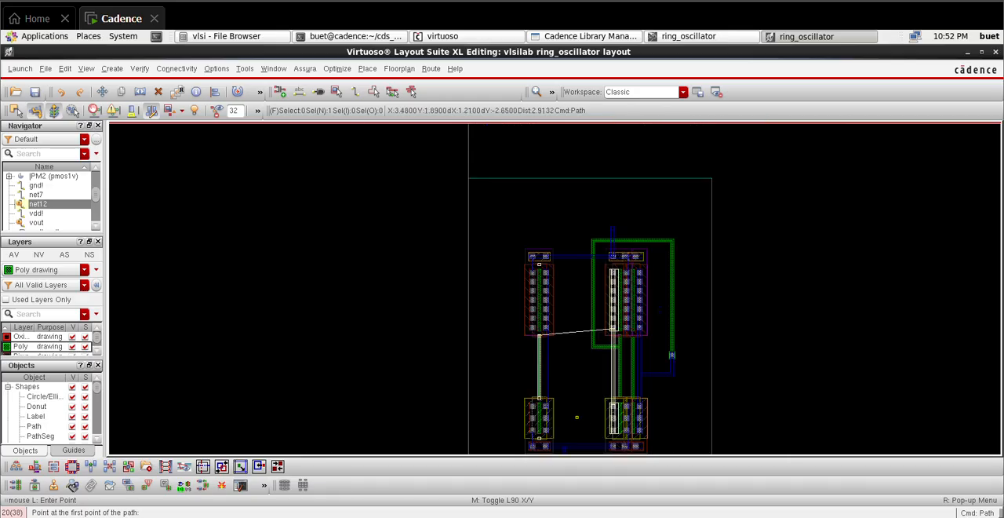
key(o)
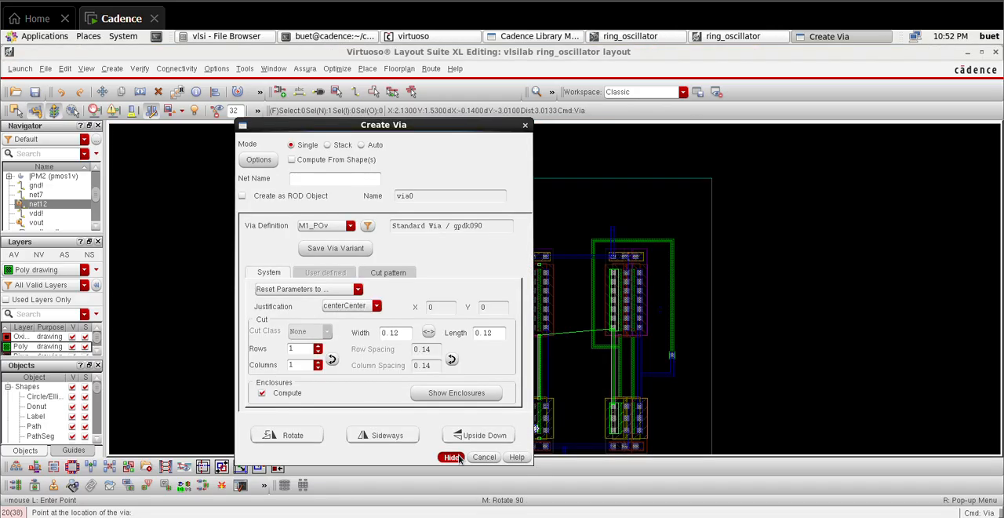
click(457, 456)
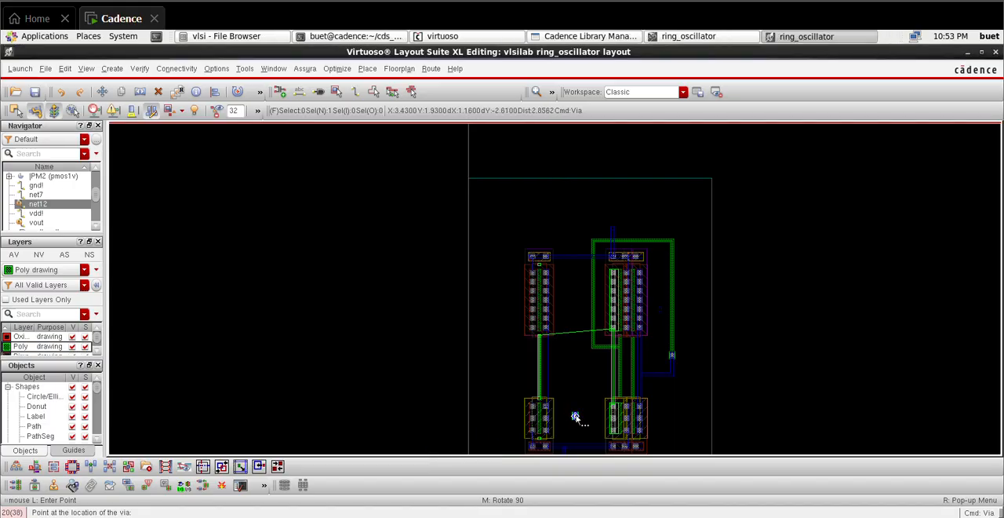
click(580, 416)
key(Escape)
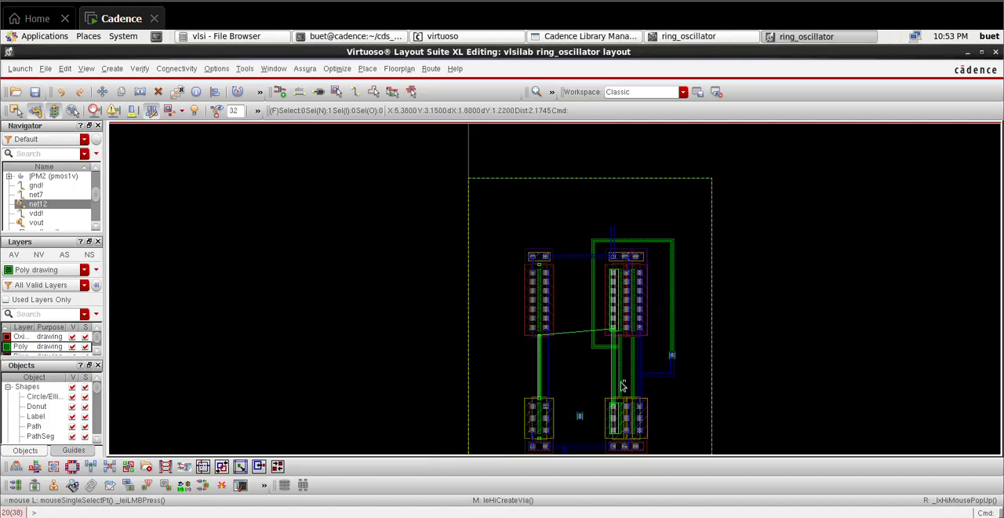
Step: Route a Poly path from the net12 gate strip about 0.6 µm right, 1.09 µm down and 0.34 µm right onto the new via
ctrl+scroll(620, 384, up, 3)
ctrl+scroll(609, 382, down, 3)
ctrl+scroll(577, 424, up, 2)
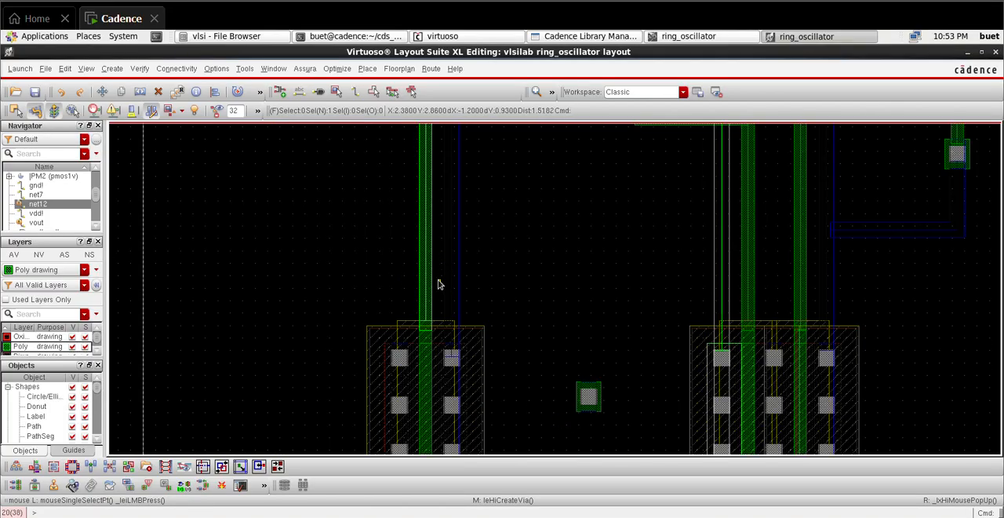
key(p)
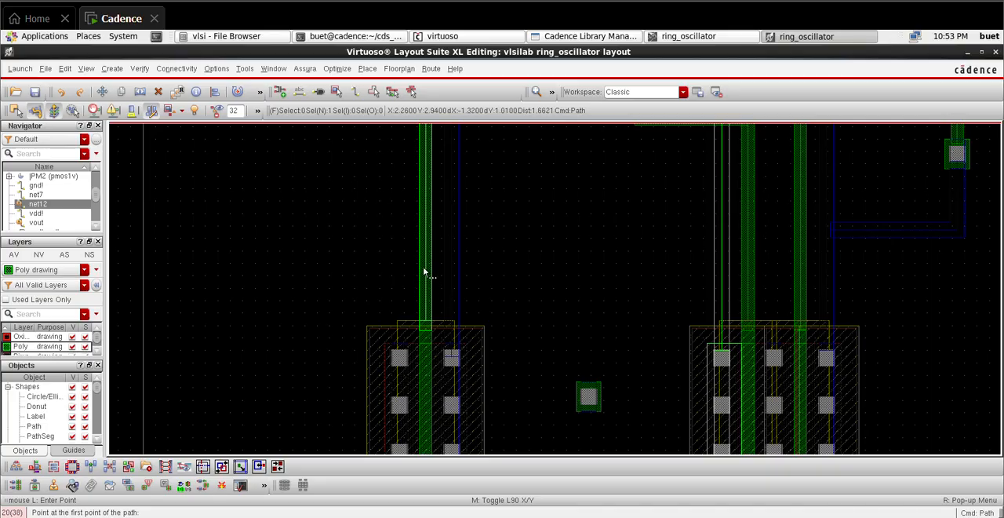
click(424, 261)
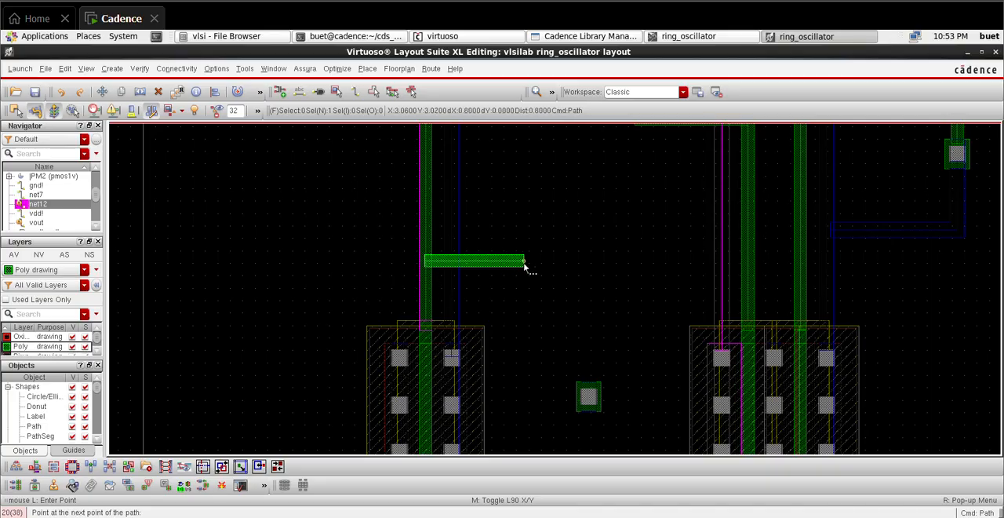
click(524, 261)
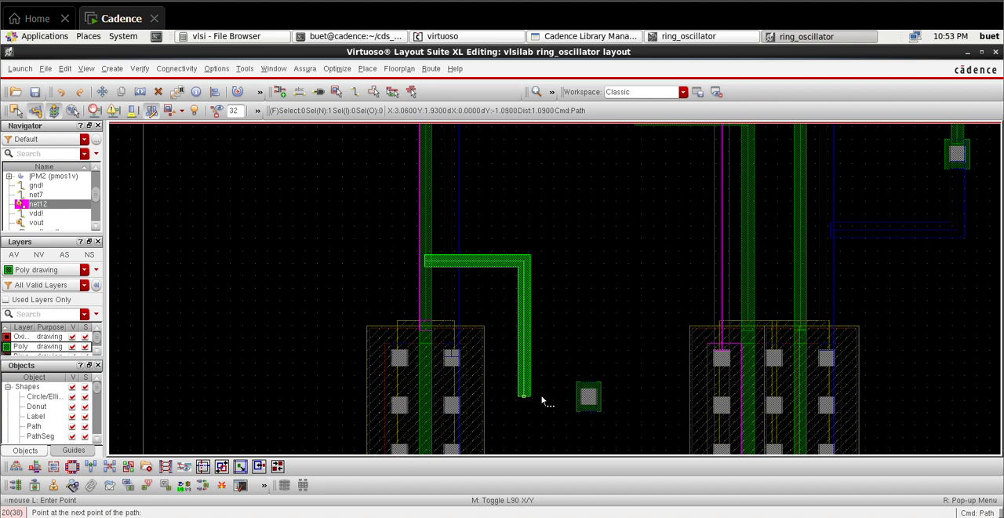
double_click(580, 397)
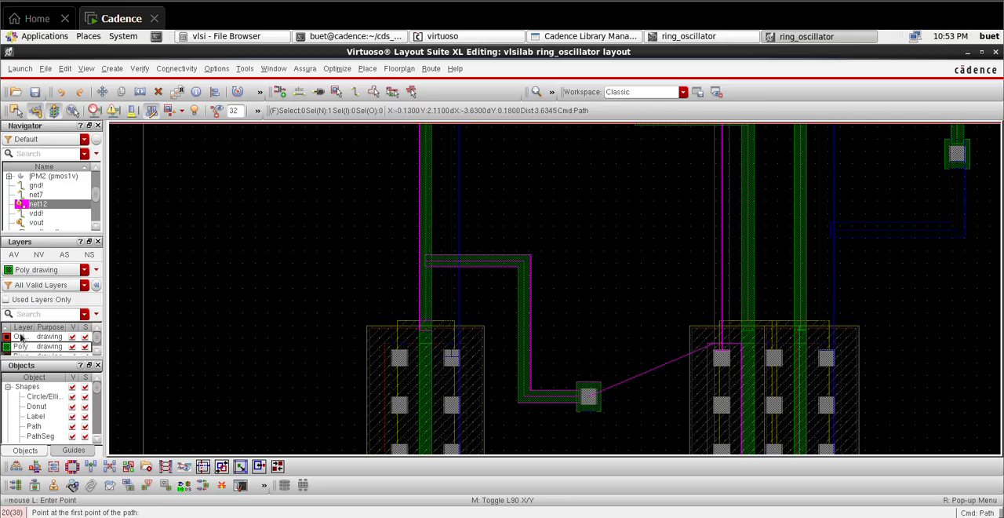
Step: On the Metal1 drawing layer, draw a path from the net12 drain column about 0.36 µm left and 1.23 µm down toward the new via
scroll(35, 346, down, 2)
scroll(36, 346, down, 3)
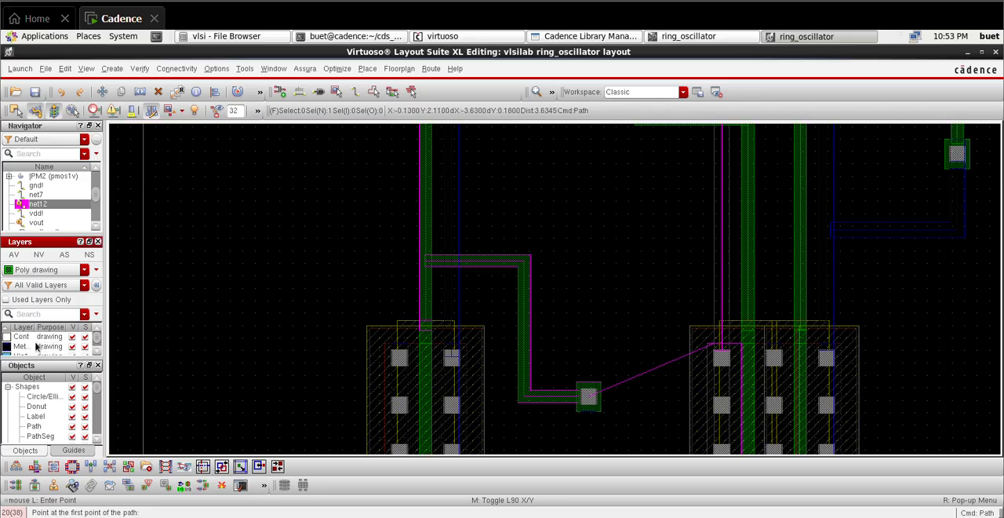
click(36, 346)
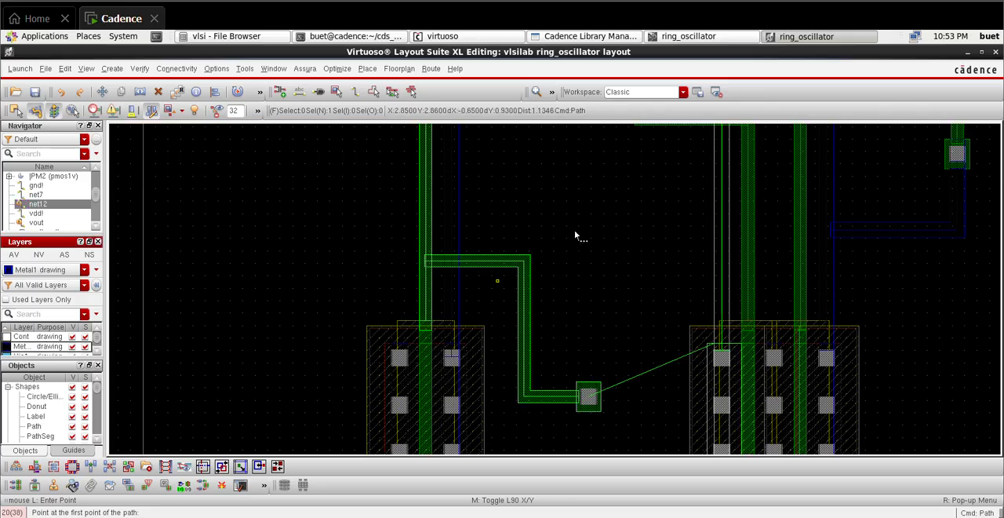
click(722, 253)
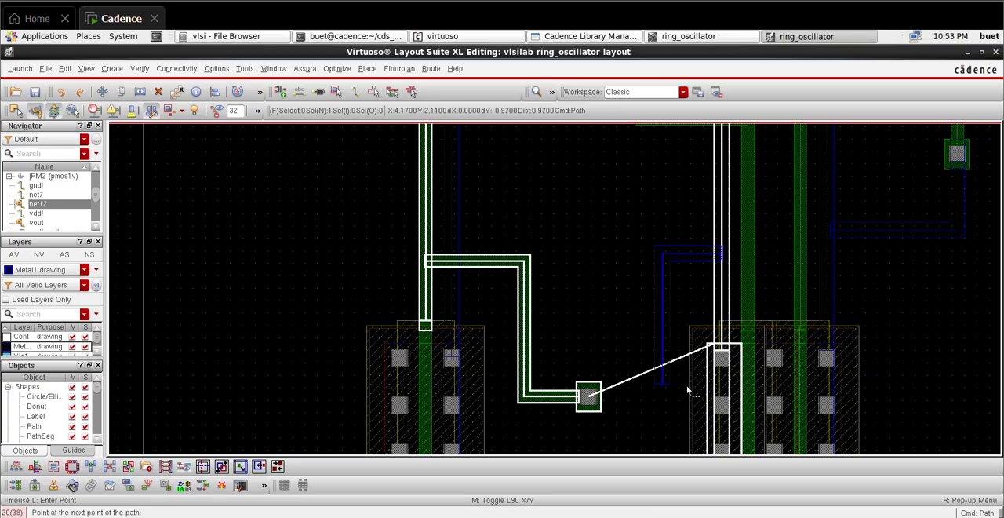
ctrl+scroll(669, 401, up, 3)
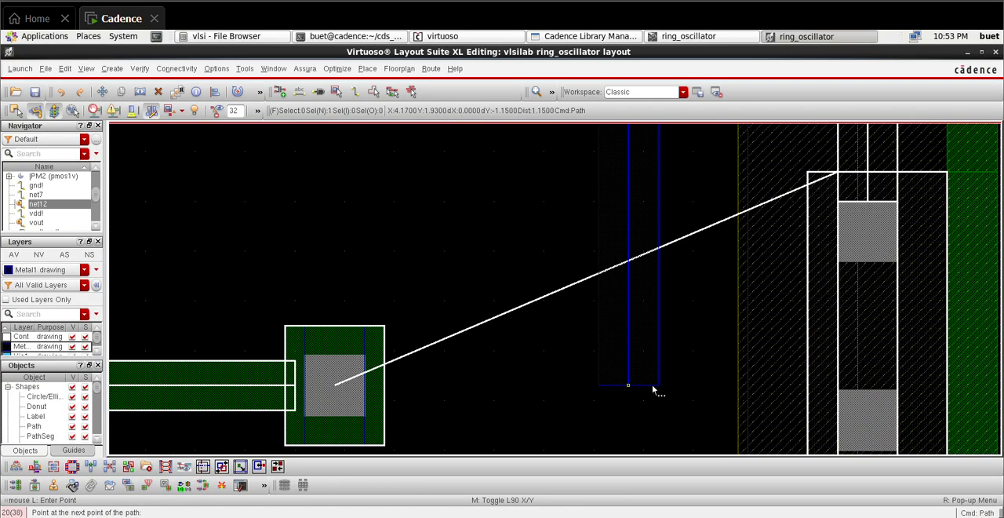
click(648, 391)
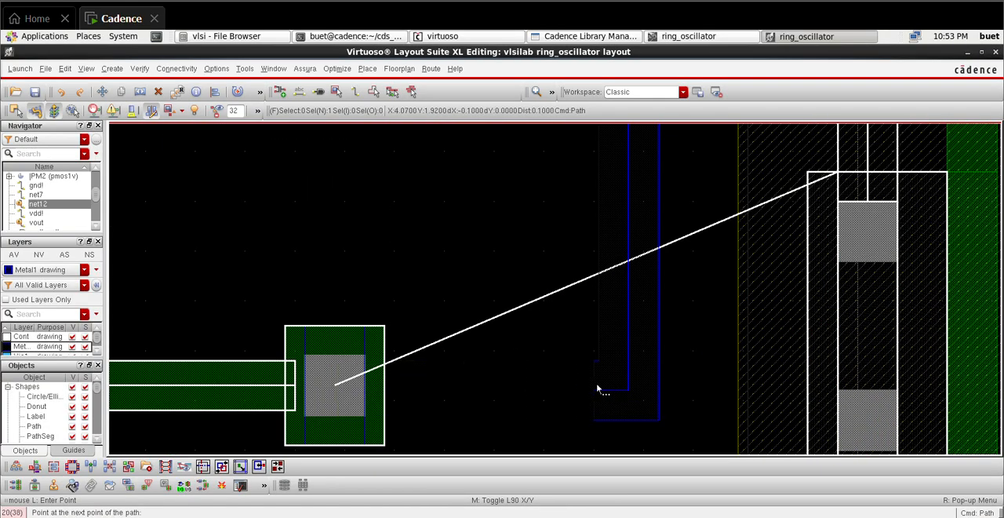
double_click(628, 428)
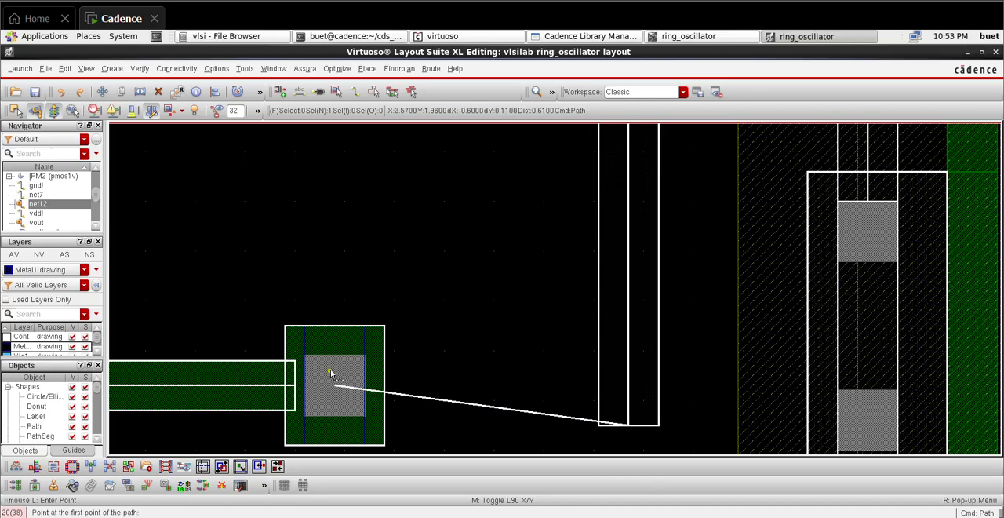
Step: On the Metal1 drawing layer, route a horizontal path about 0.53 µm long from the new via to the vertical net12 Metal1 path
ctrl+scroll(373, 383, up, 3)
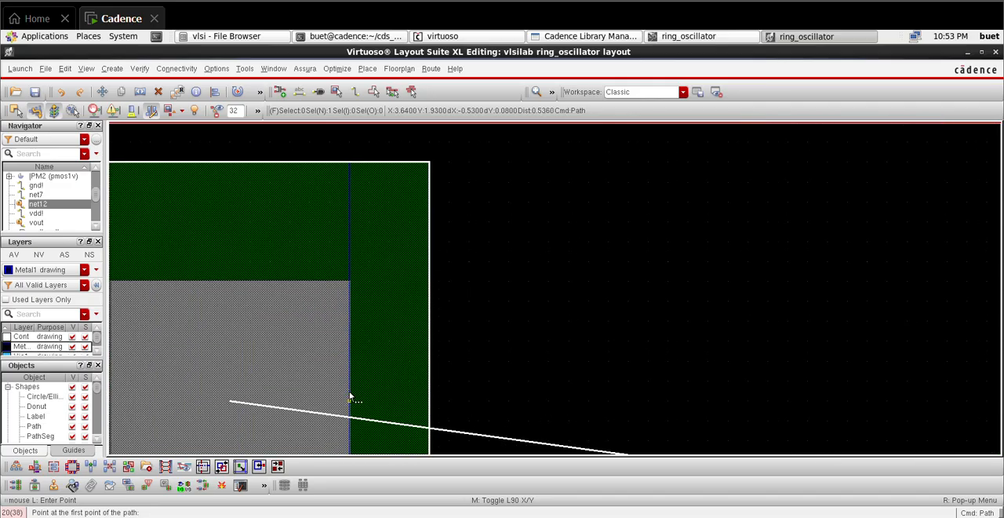
click(351, 398)
ctrl+scroll(555, 389, down, 3)
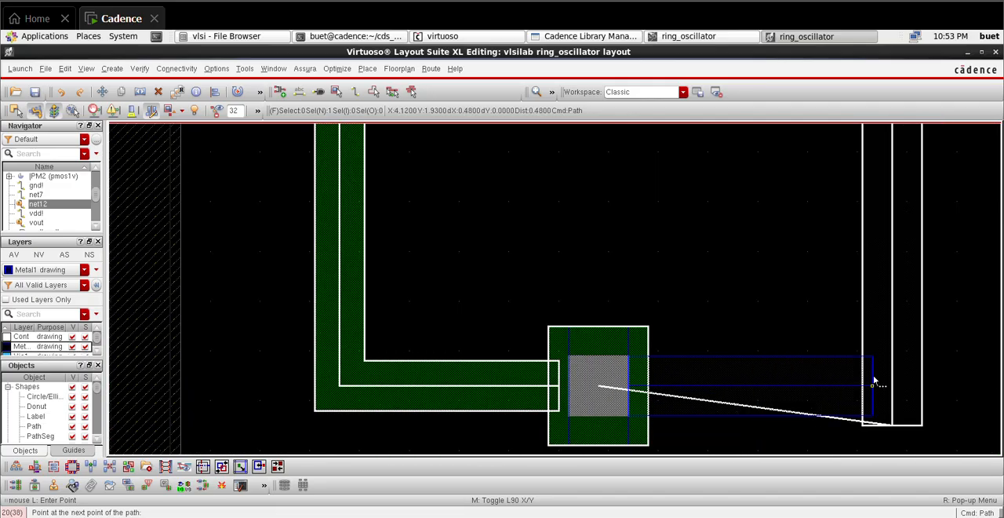
double_click(891, 380)
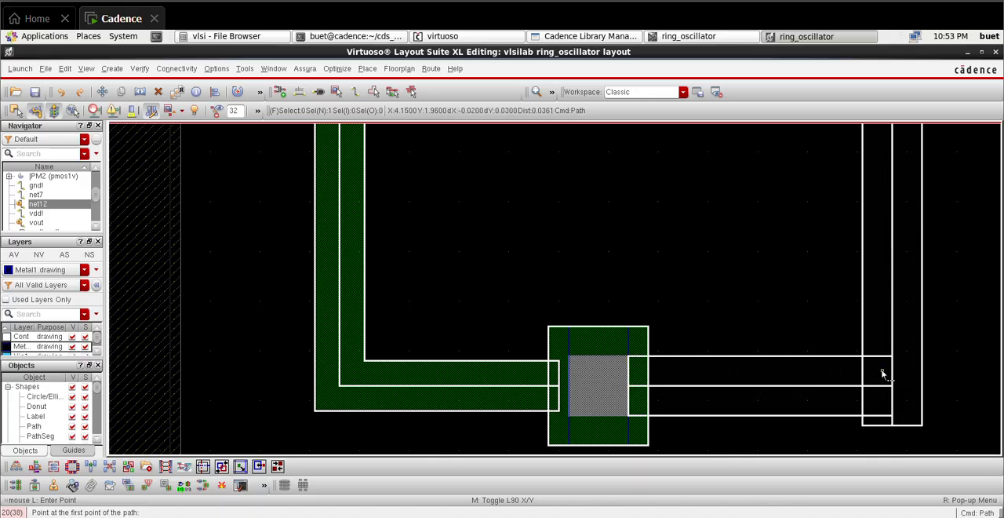
Step: Highlight the vout net across the whole layout to examine which pin, drain and gate connections still need routing
key(f)
click(41, 224)
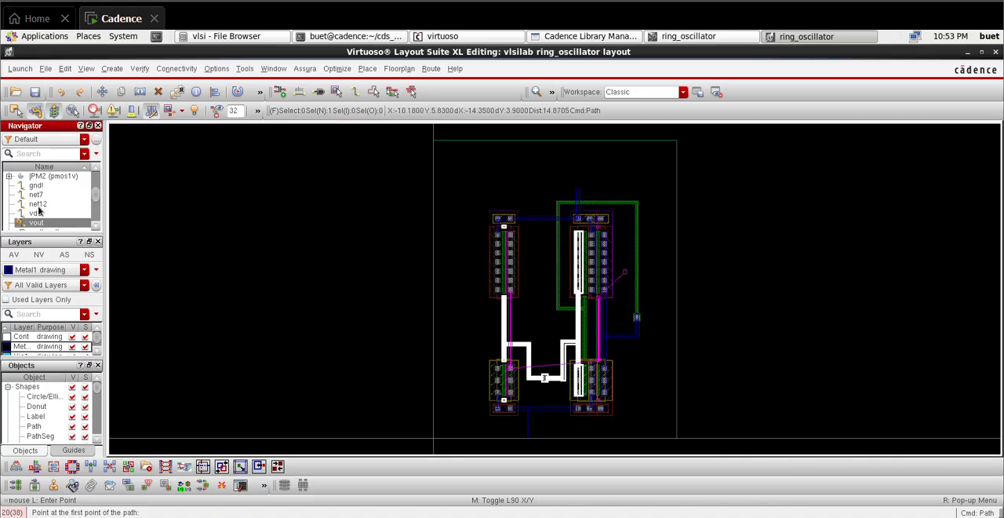
click(759, 330)
key(Escape)
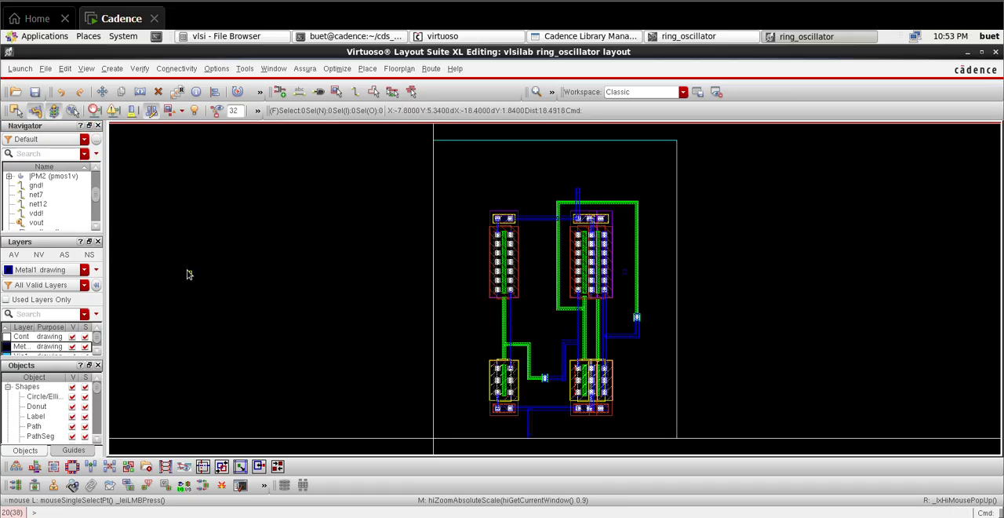
click(45, 224)
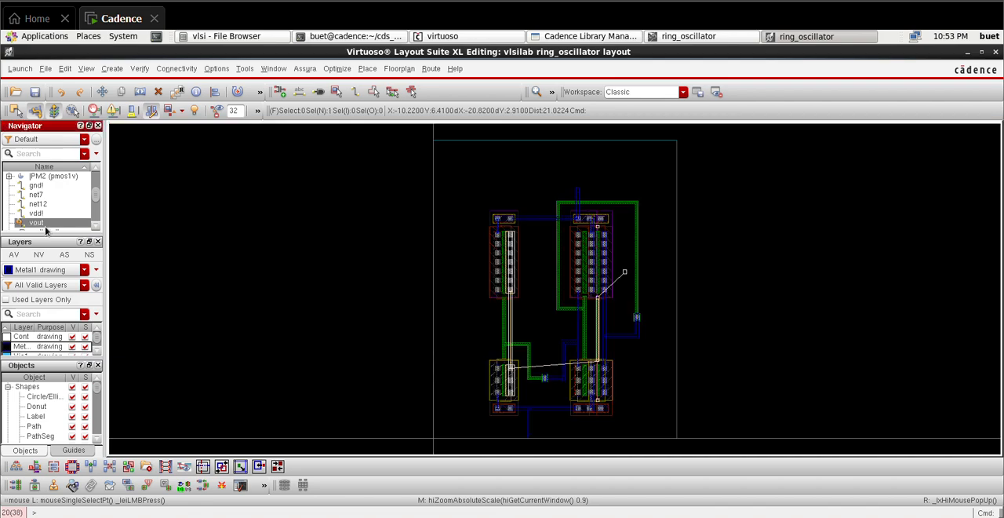
scroll(577, 352, up, 1)
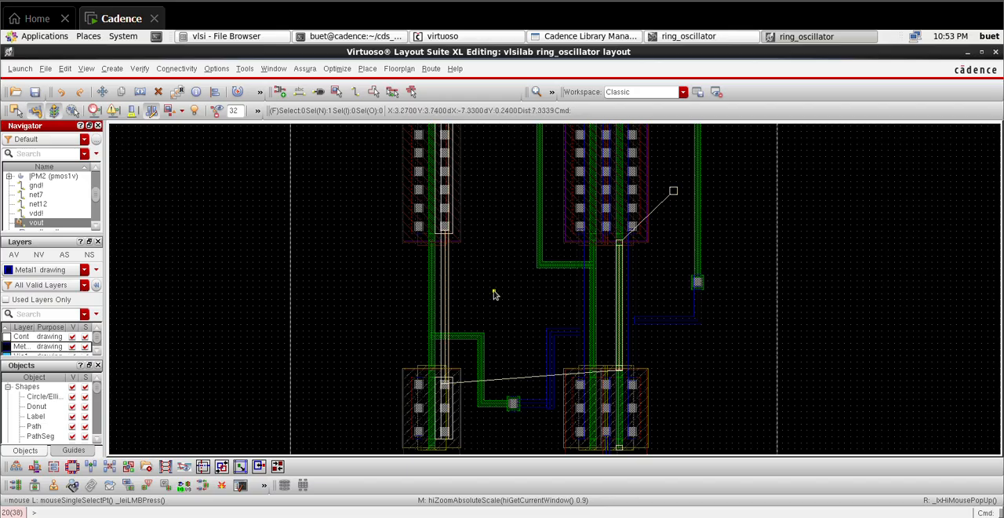
ctrl+scroll(601, 332, down, 2)
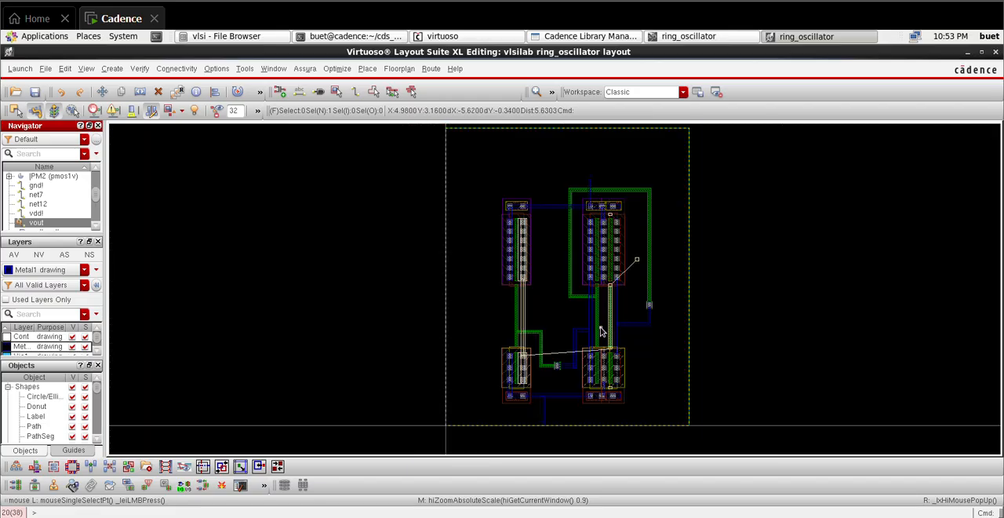
Step: Move the vout pin down beside the NMOS pair, to about X 6.75, Y 1.81, and check its connection lines
click(740, 271)
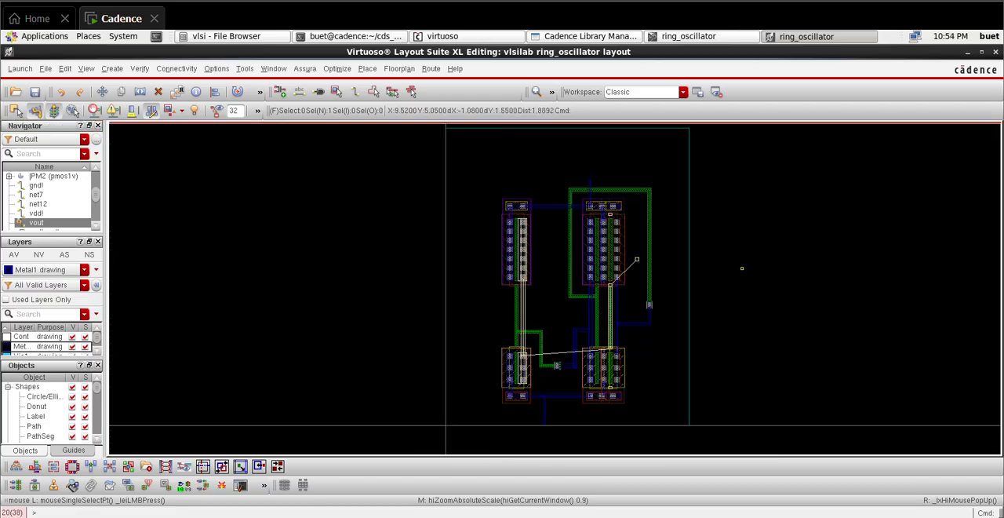
click(653, 377)
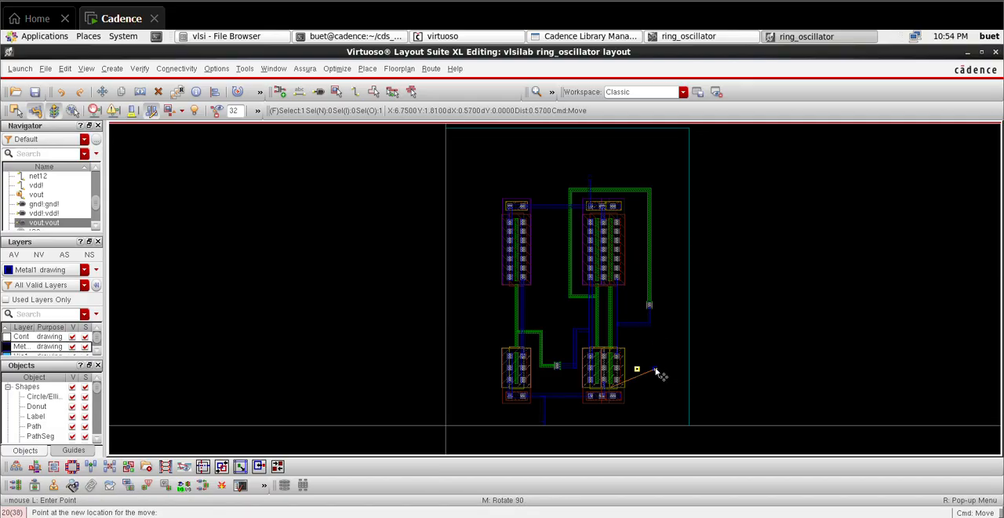
click(776, 356)
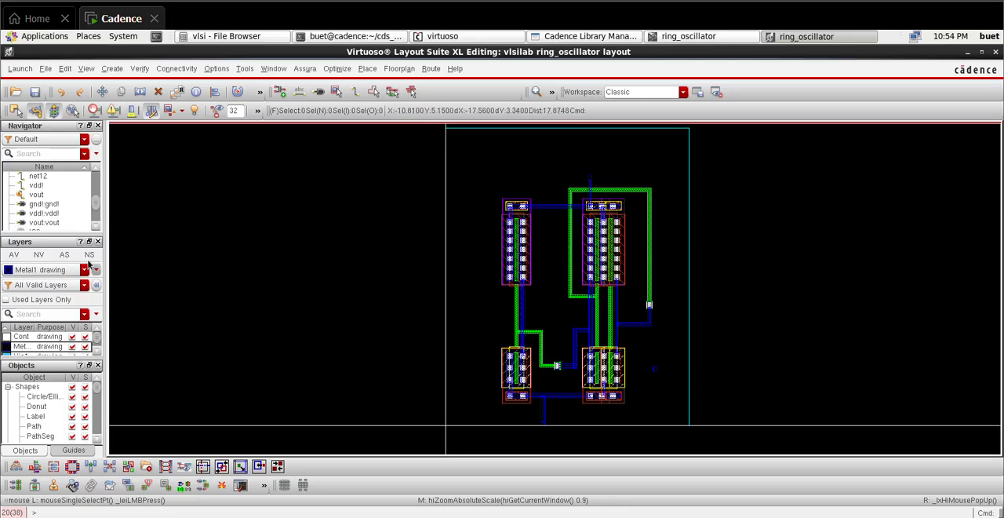
click(50, 196)
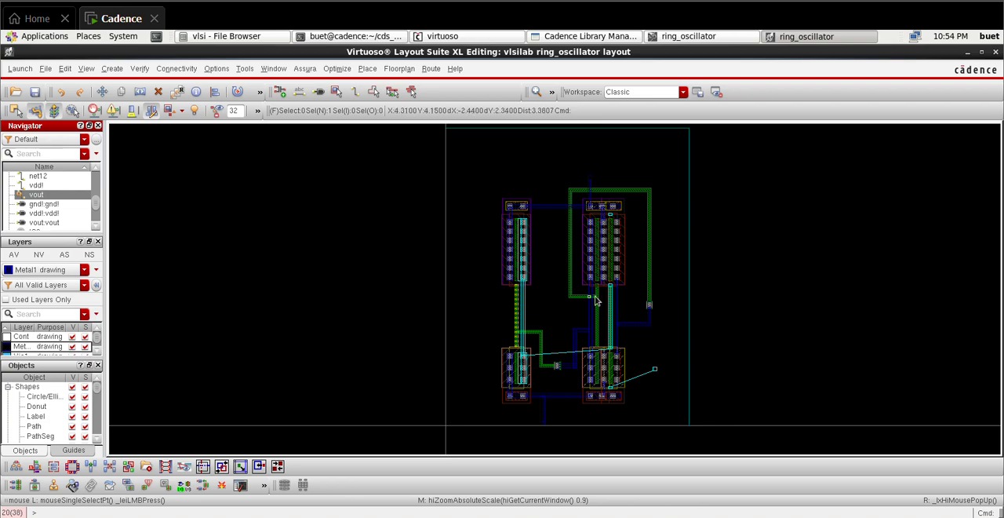
click(794, 352)
Step: Move the vout pin to the empty area left of the standalone transistors, above the level of the NMOS
drag(641, 349, 671, 393)
click(671, 392)
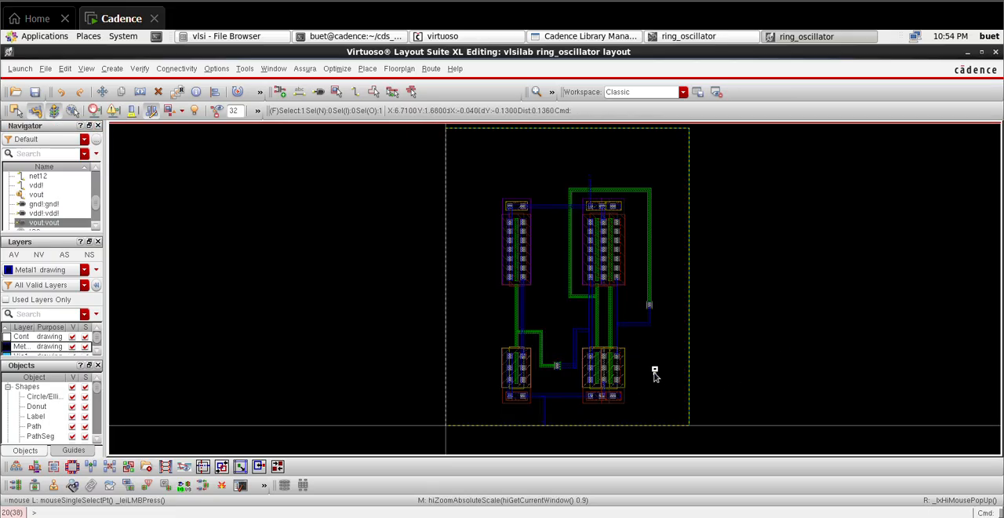
key(m)
click(655, 369)
click(478, 370)
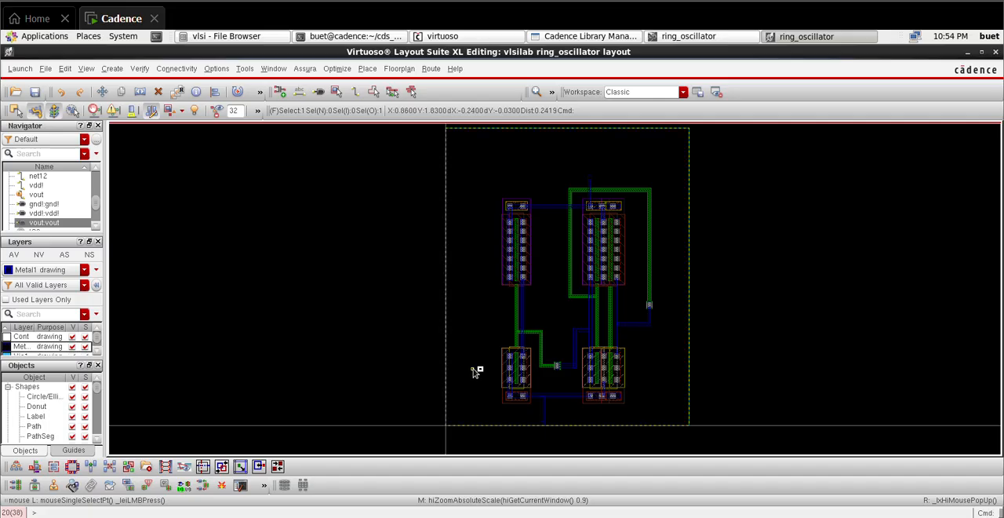
drag(479, 370, 481, 327)
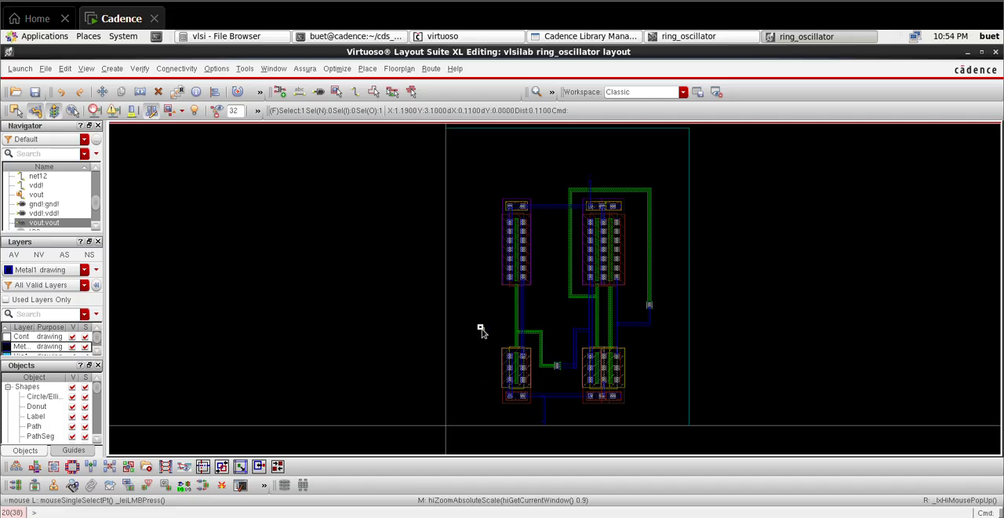
click(366, 332)
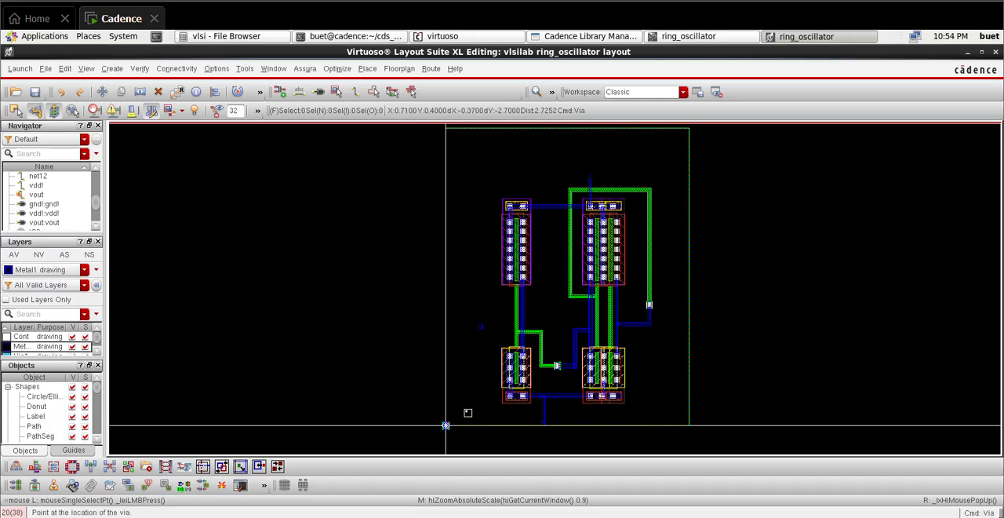
Step: Place a single via at about X 1.08, Y 2.20, directly below the vout pin
key(o)
click(451, 457)
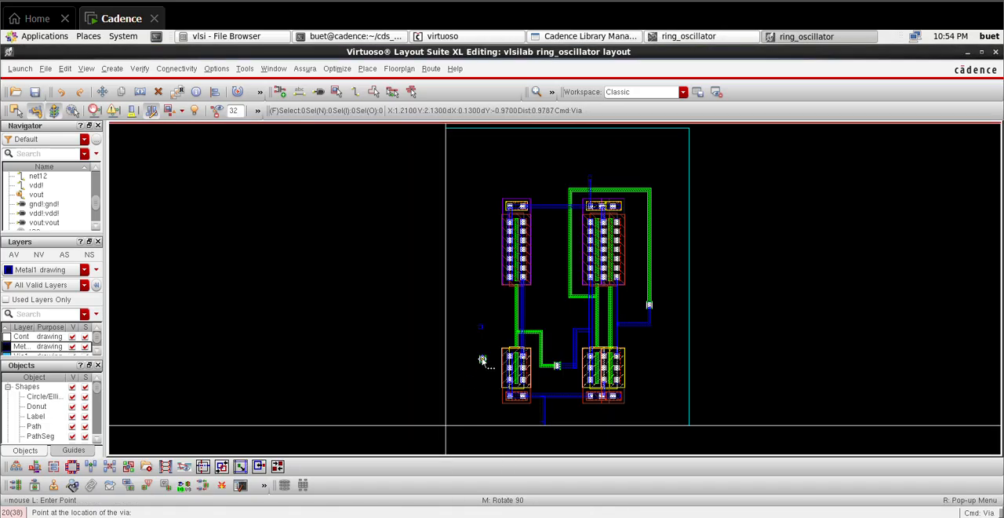
click(479, 357)
key(Escape)
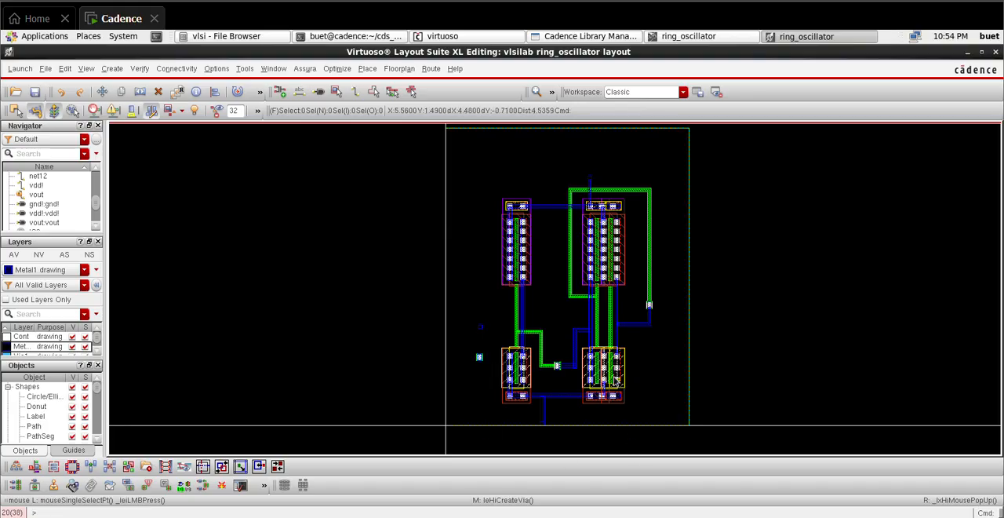
Step: On the Metal1 drawing layer, route a horizontal path about 1.29 µm long from the vout pin to the standalone inverter's vertical drain path
key(p)
click(26, 195)
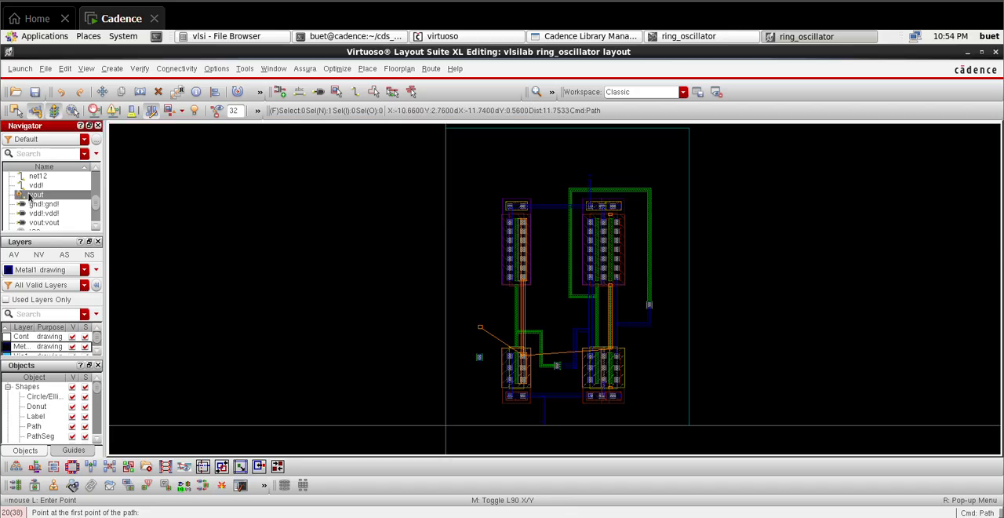
ctrl+scroll(478, 335, up, 2)
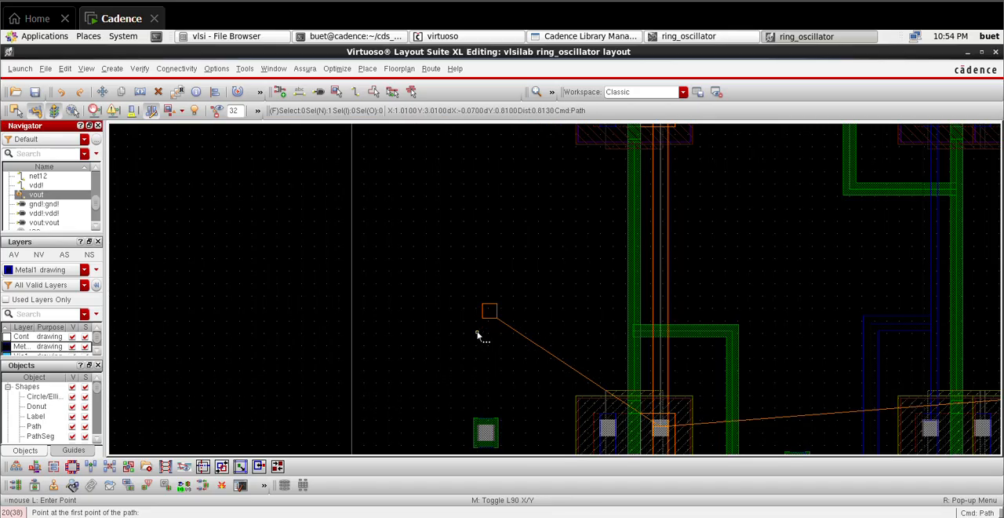
ctrl+scroll(485, 313, up, 2)
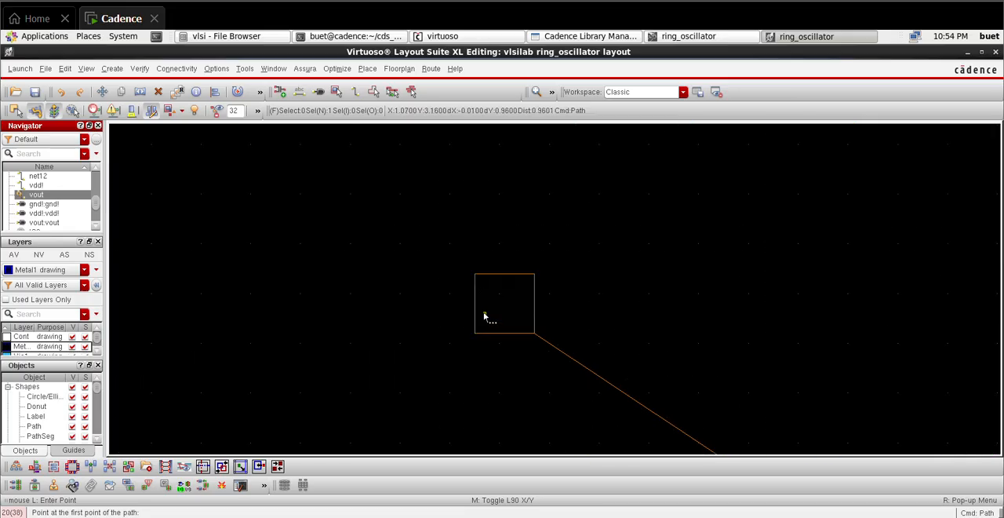
click(536, 306)
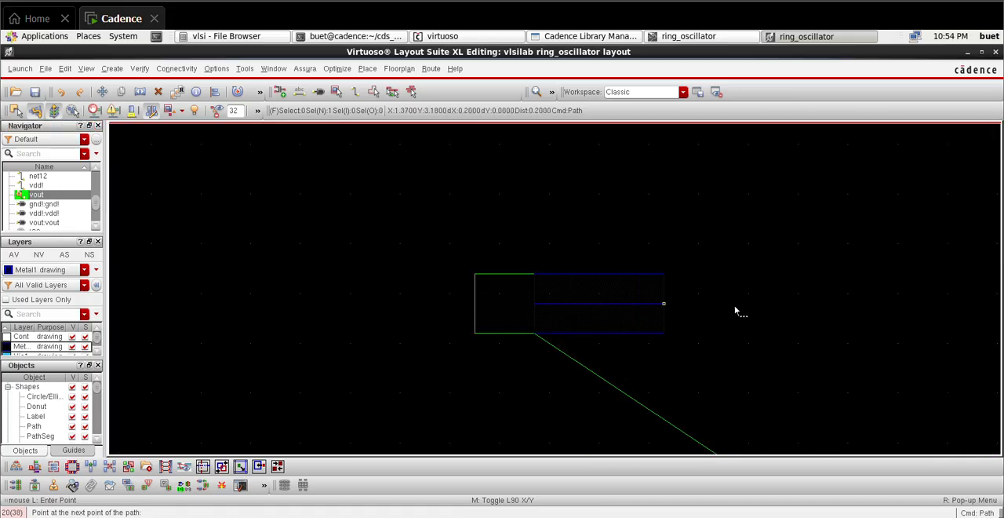
ctrl+scroll(884, 320, down, 3)
ctrl+scroll(962, 313, up, 2)
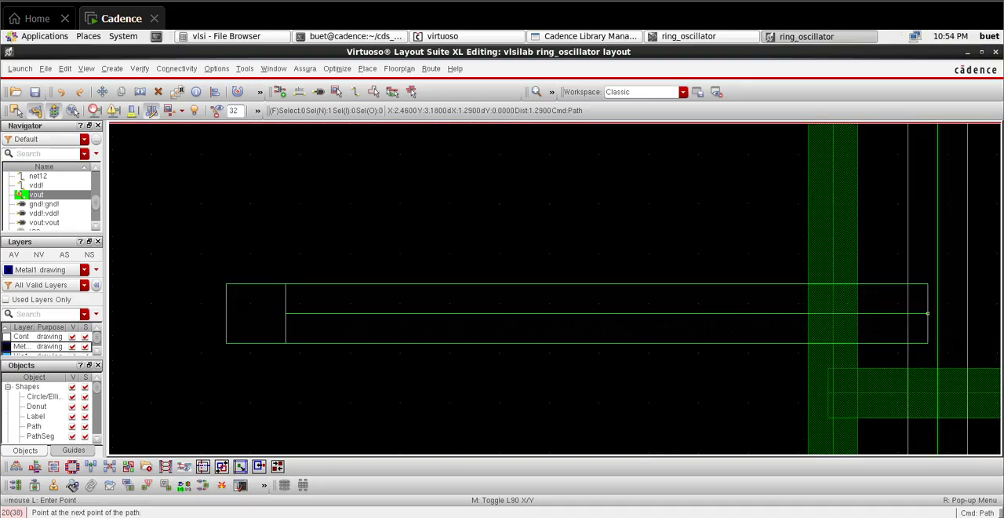
ctrl+scroll(927, 313, down, 2)
double_click(645, 370)
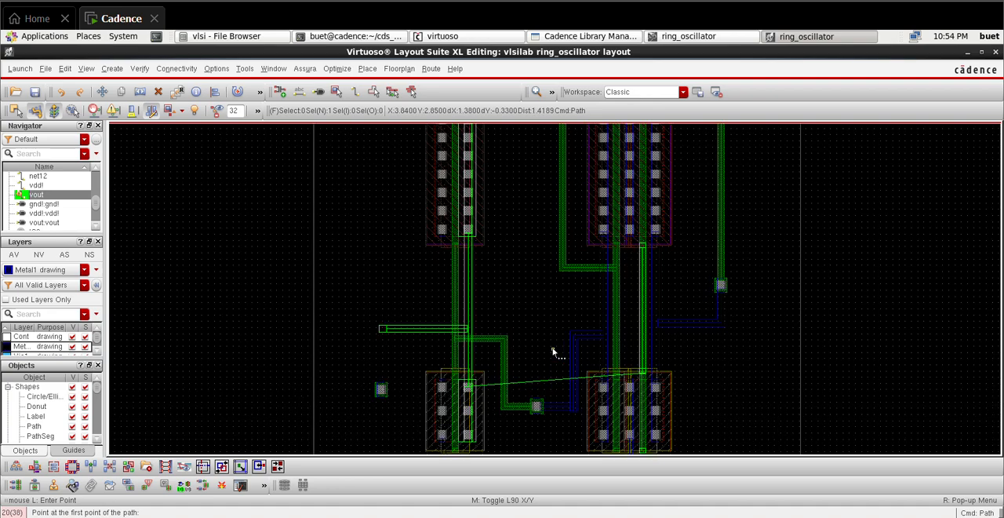
Step: Start a Poly drawing path on the stacked NMOS–PMOS pair's second gate line near X 5.31, Y 2.95, and run it horizontally to X 6.09
ctrl+scroll(553, 352, up, 1)
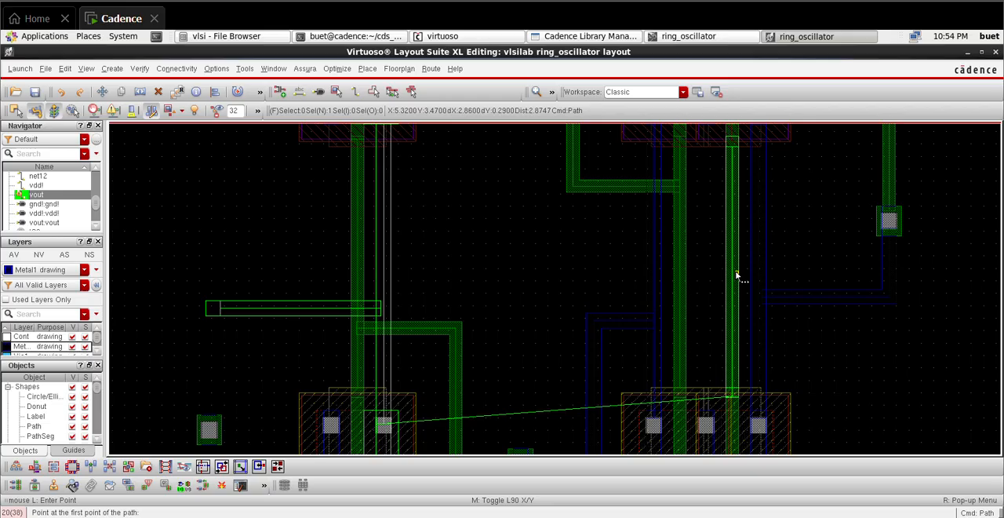
ctrl+scroll(736, 275, down, 1)
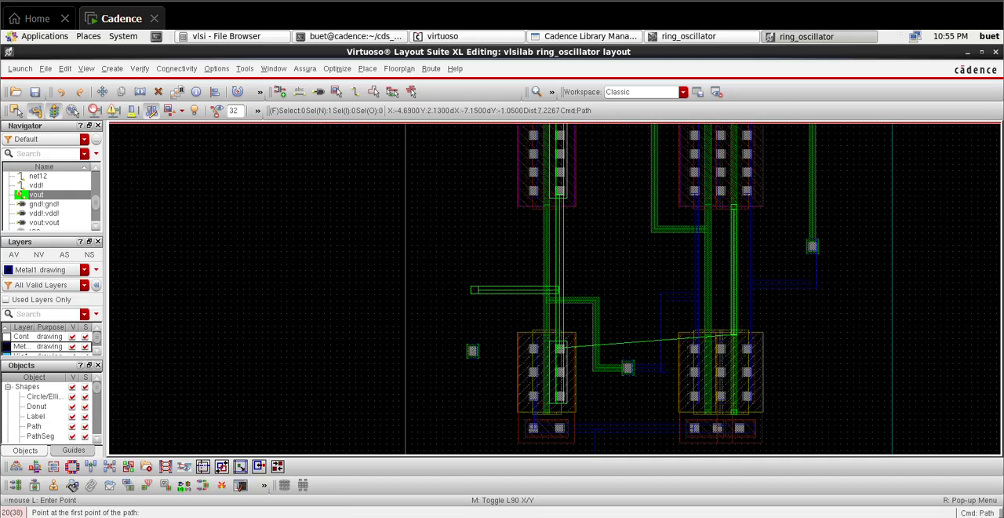
scroll(23, 350, up, 2)
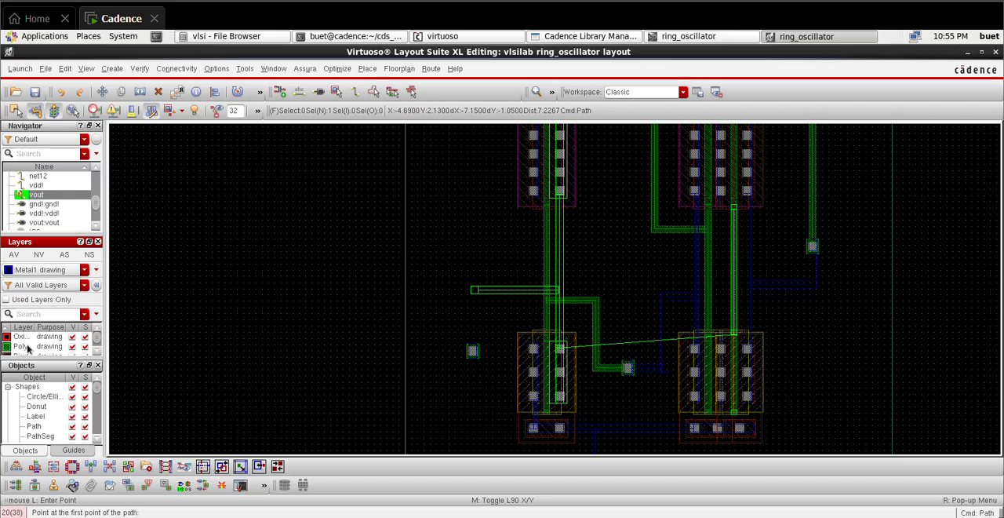
click(27, 346)
ctrl+scroll(739, 288, up, 1)
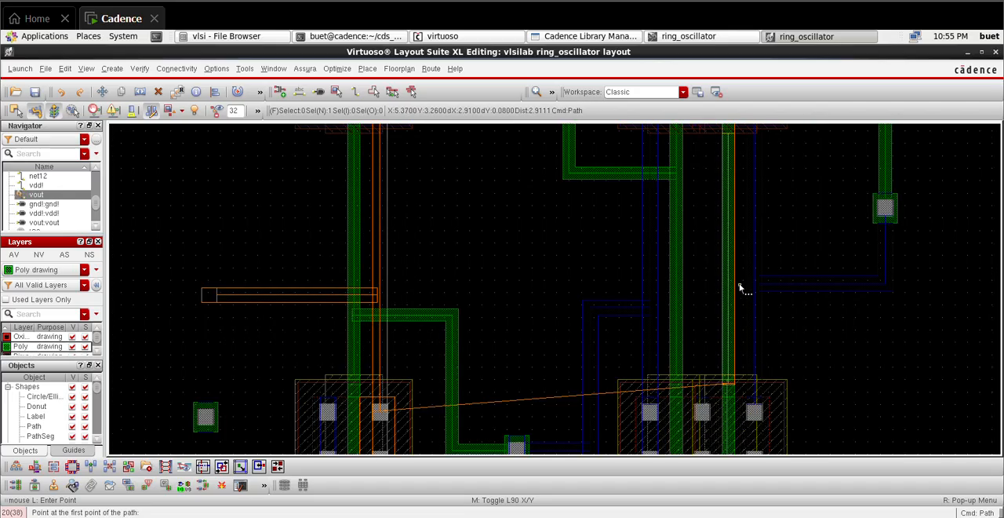
ctrl+scroll(739, 288, up, 1)
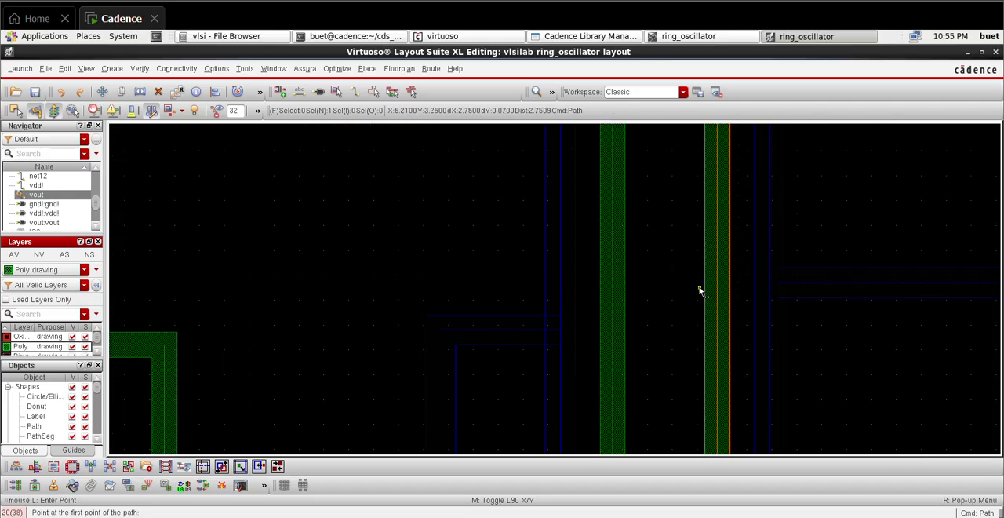
click(725, 362)
ctrl+scroll(879, 377, down, 1)
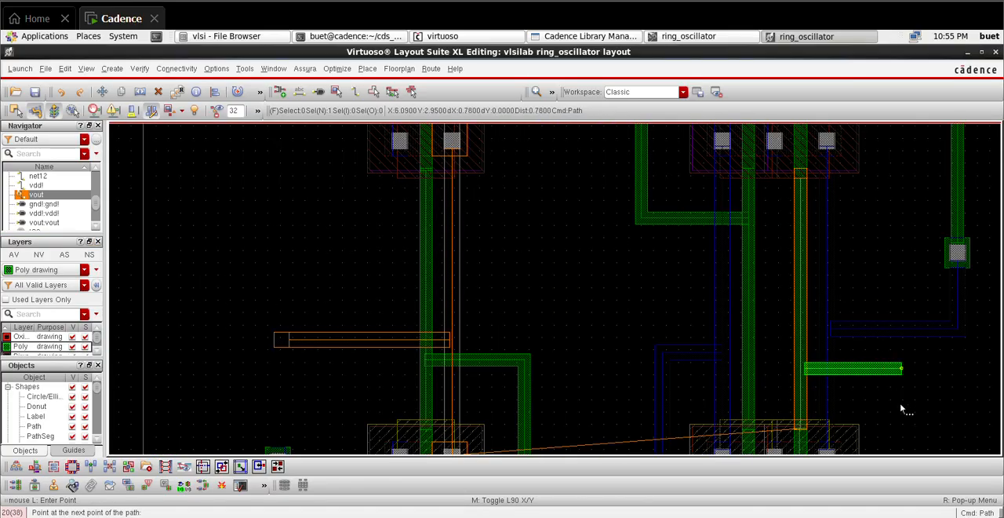
scroll(900, 404, down, 1)
click(903, 332)
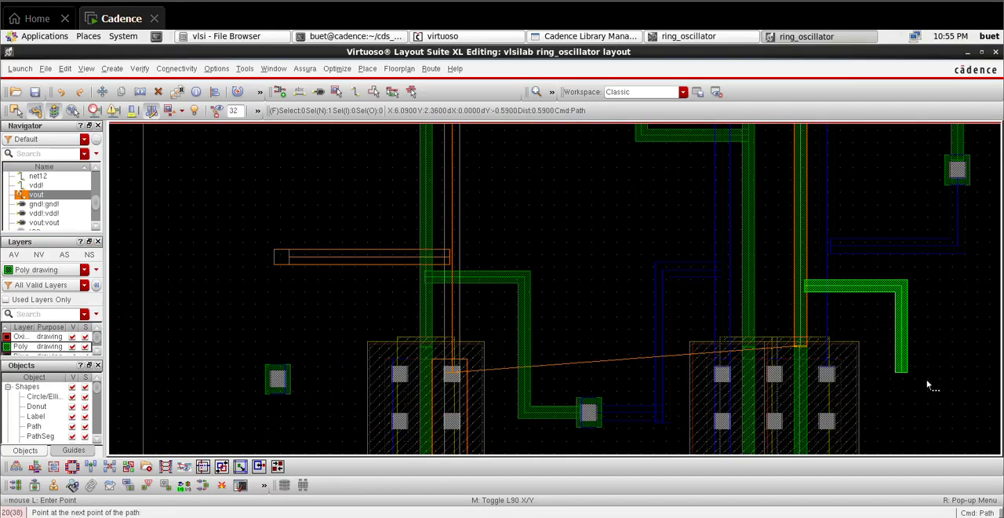
Step: Continue the Poly path down to Y 0.43, below the NMOS body taps, across to X 1.15, and finish it up at the vout via
ctrl+scroll(928, 386, down, 2)
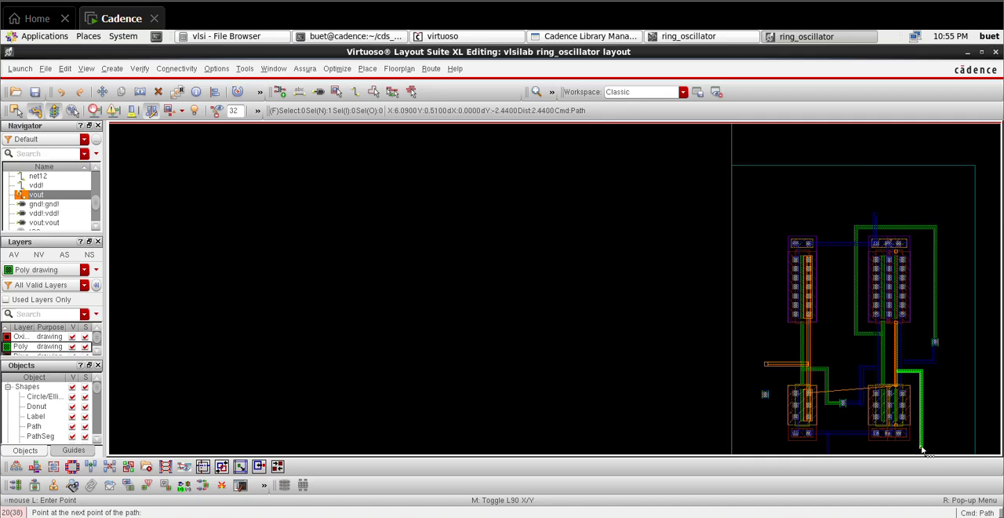
key(Down)
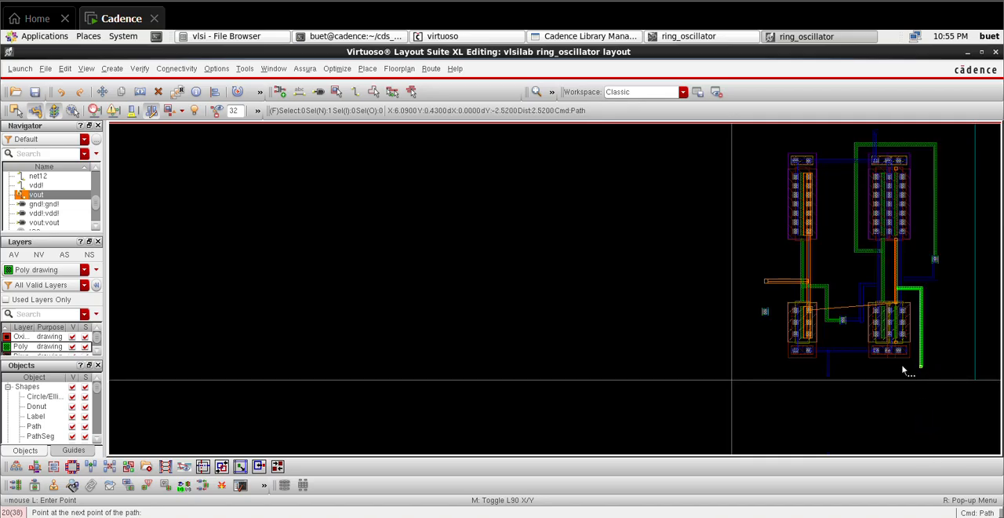
ctrl+scroll(764, 339, up, 2)
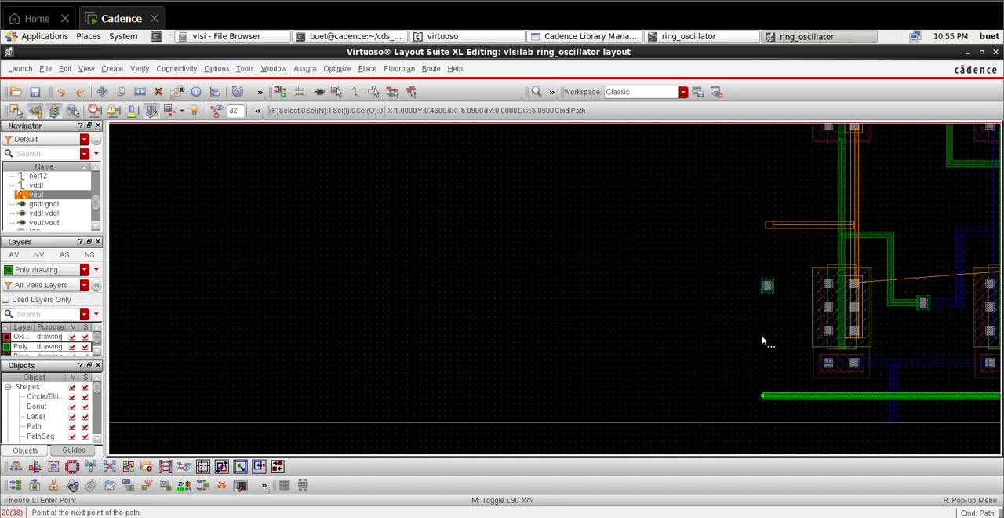
click(781, 451)
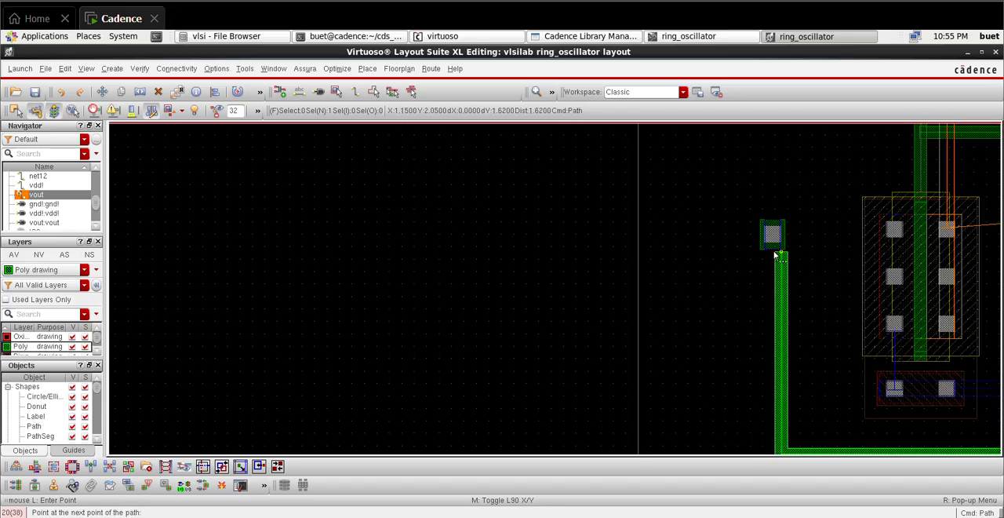
double_click(769, 250)
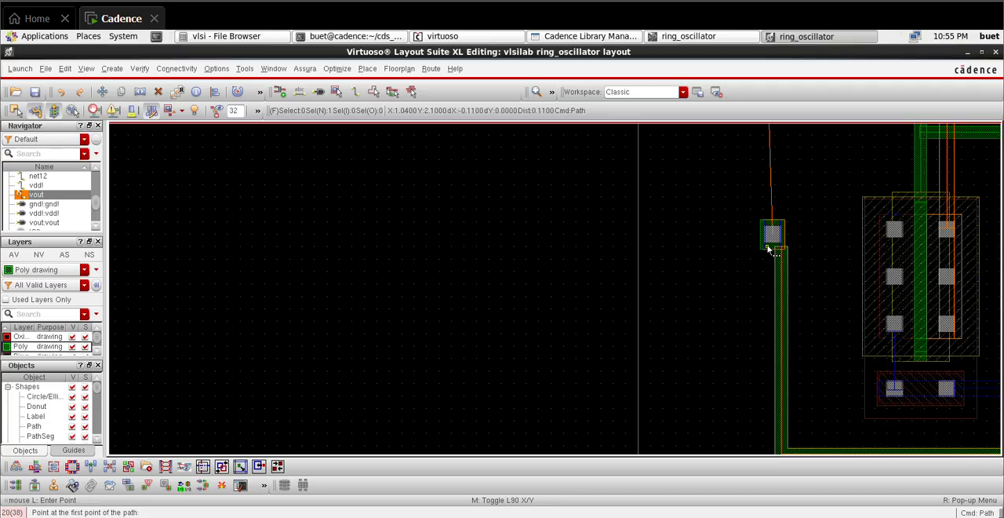
key(Escape)
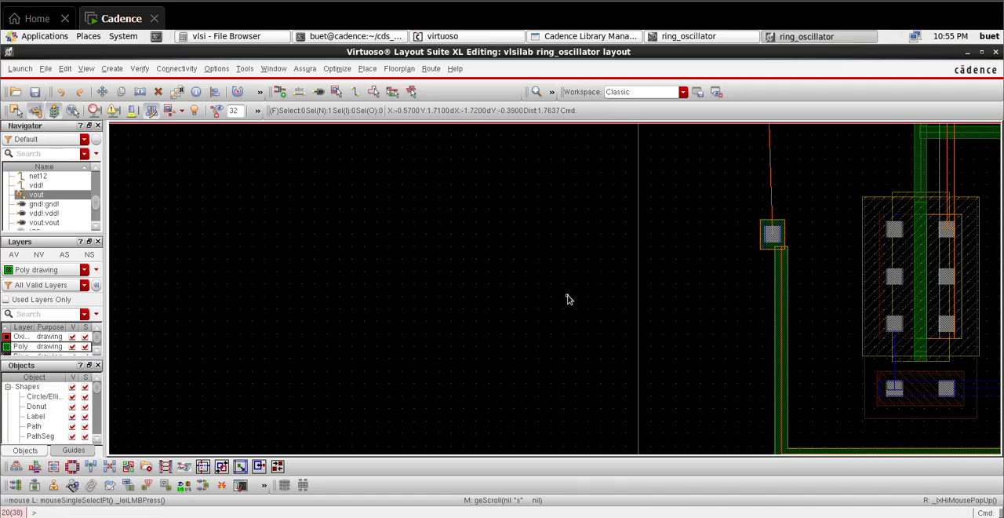
Step: Shift the vout via slightly sideways so it is centred over the end of the vertical Poly path
click(769, 231)
drag(769, 231, 776, 233)
scroll(765, 194, down, 2)
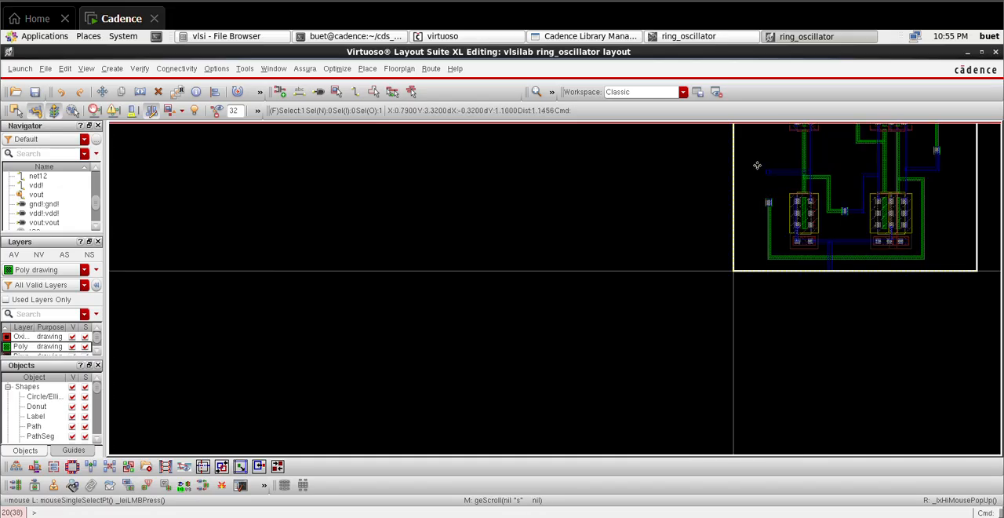
scroll(768, 170, up, 2)
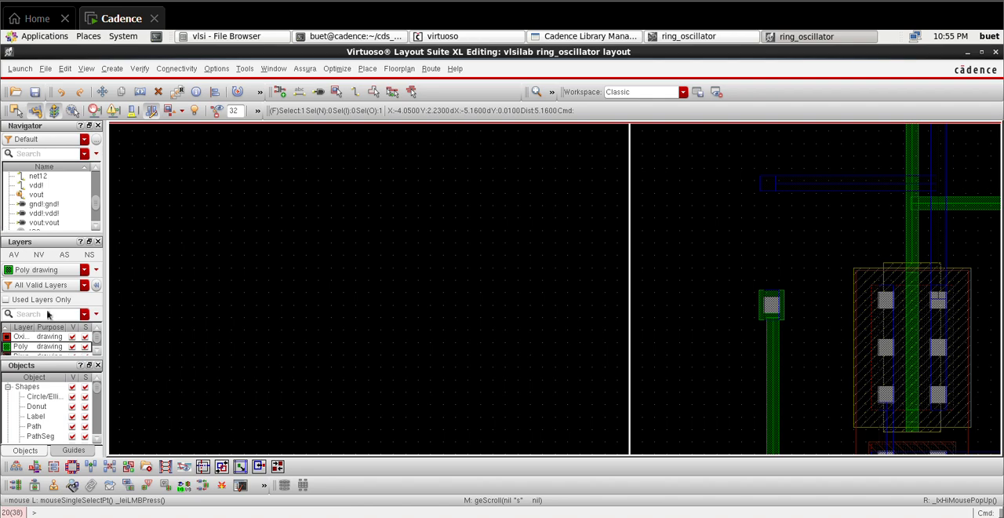
Step: On Metal1 drawing, route a stepped path from the via at X 1.14 up to Y 2.71, across about 0.54 µm, and up to the vout path
scroll(55, 351, down, 1)
scroll(55, 351, down, 3)
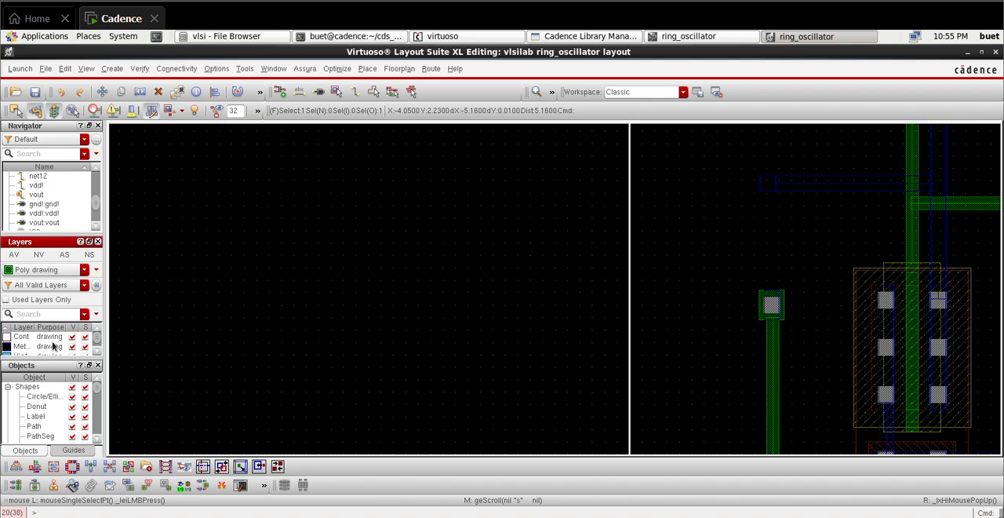
click(38, 347)
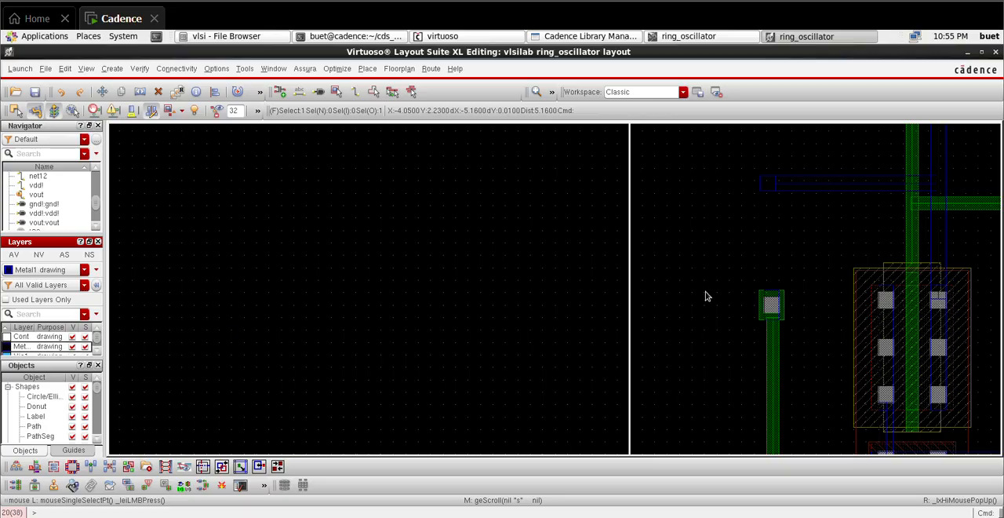
ctrl+scroll(772, 305, up, 1)
ctrl+scroll(771, 305, up, 1)
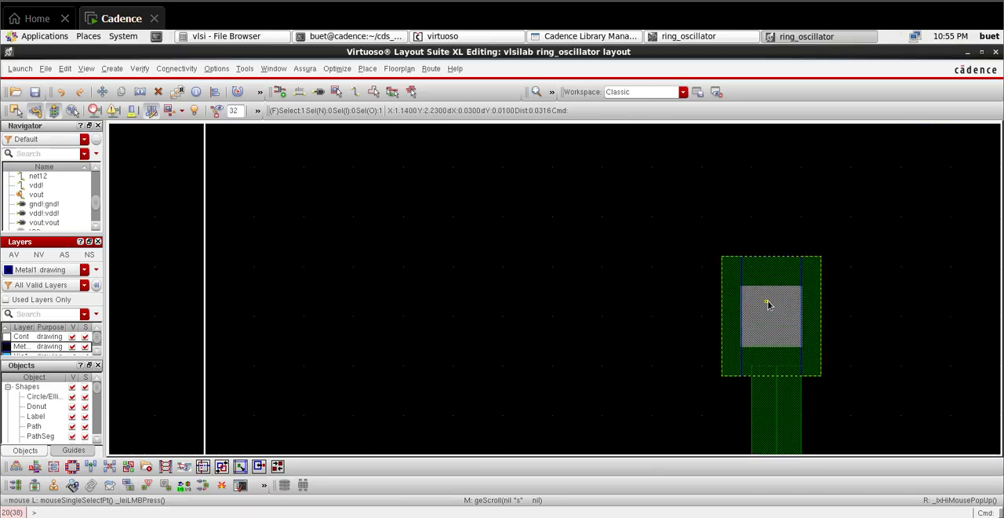
key(p)
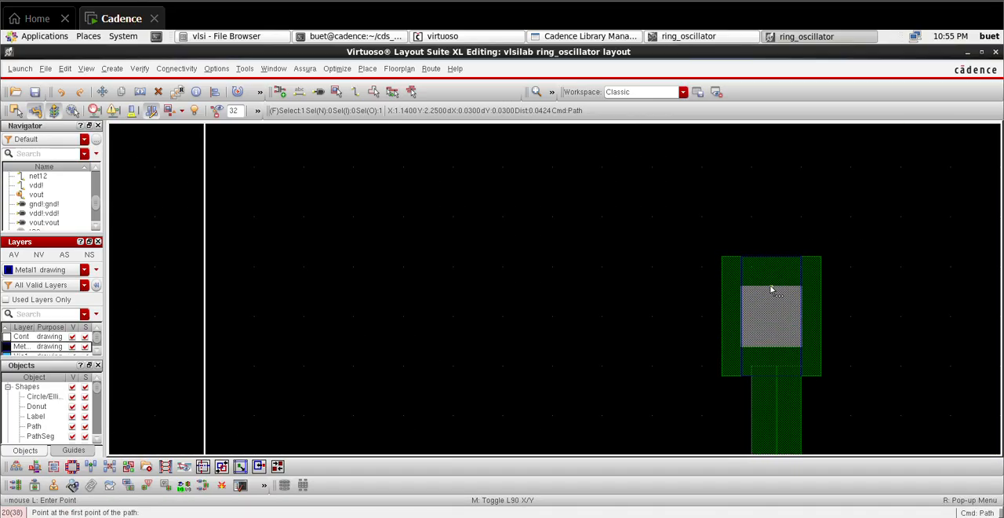
click(771, 285)
ctrl+scroll(763, 211, down, 1)
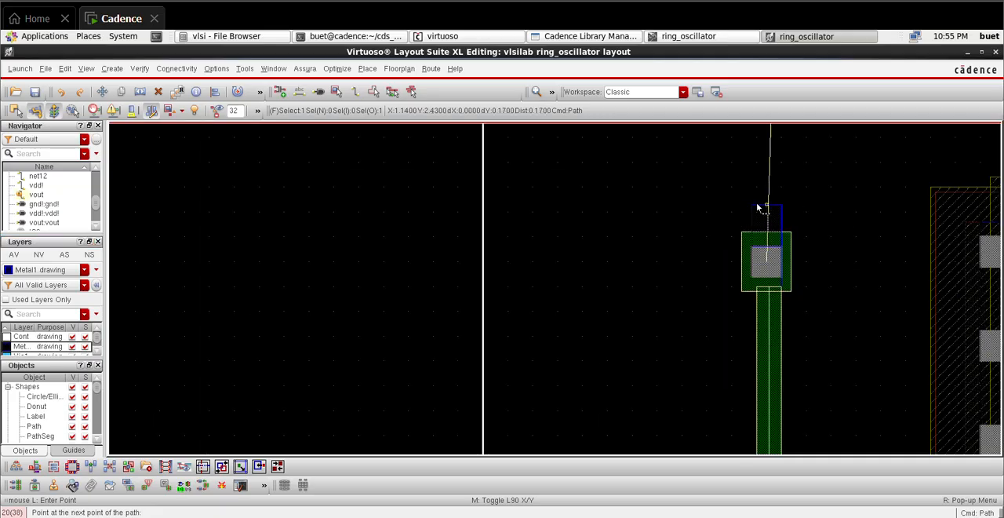
scroll(762, 206, up, 1)
scroll(767, 223, up, 1)
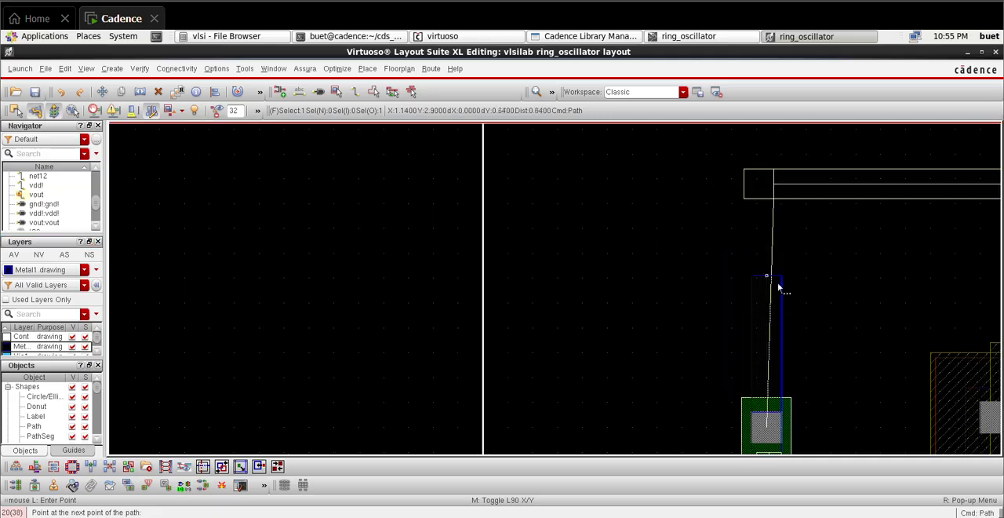
click(769, 301)
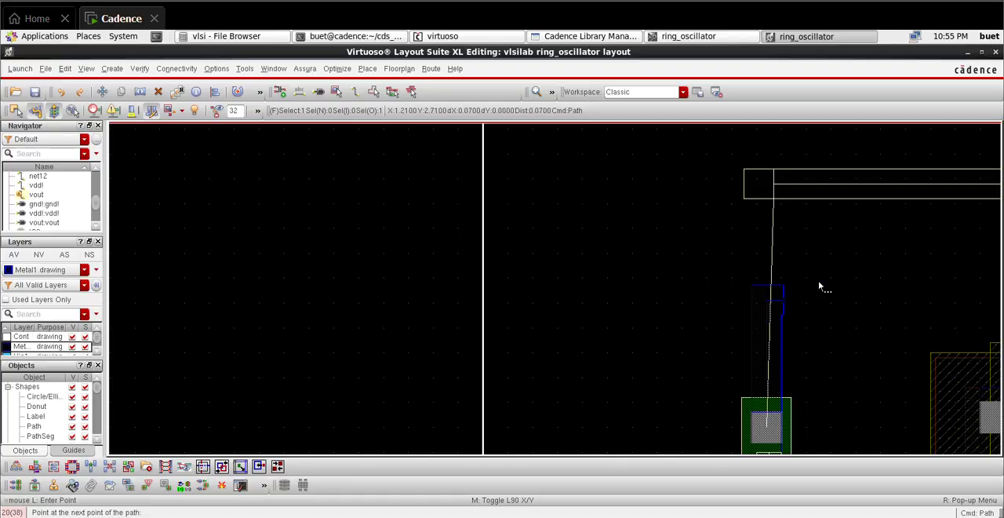
click(900, 280)
double_click(875, 197)
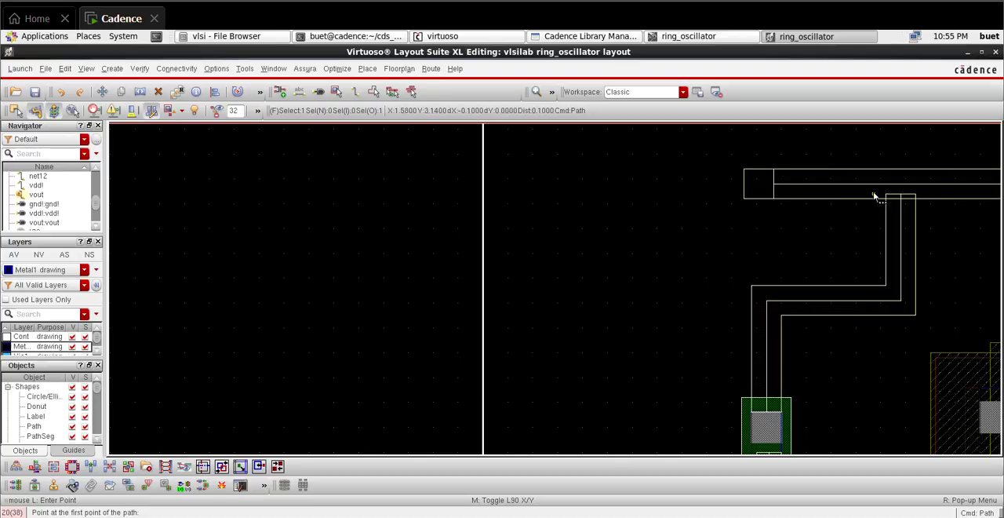
Step: Run a full-area Assura DRC on the ring_oscillator layout with gpdk090 technology and the default rule set, saving the layout, and open the results
click(47, 213)
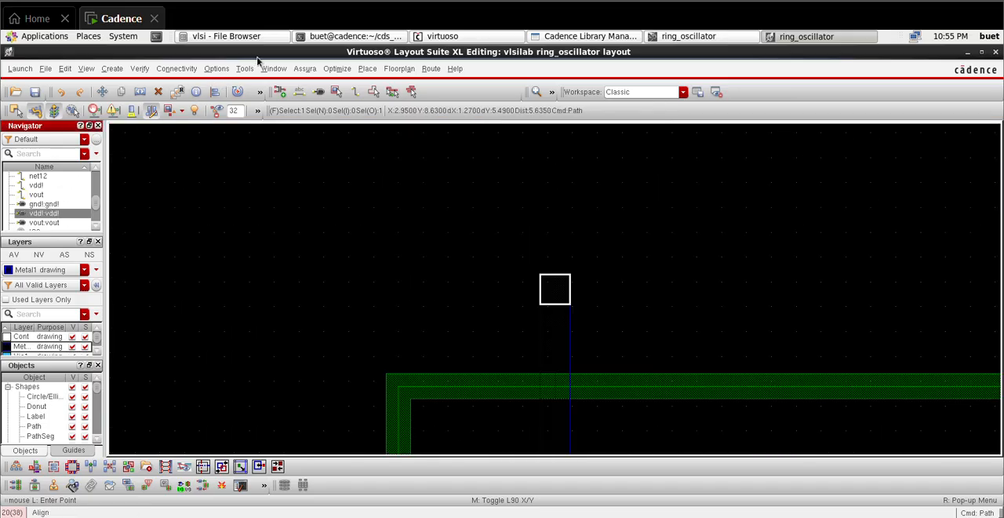
click(304, 68)
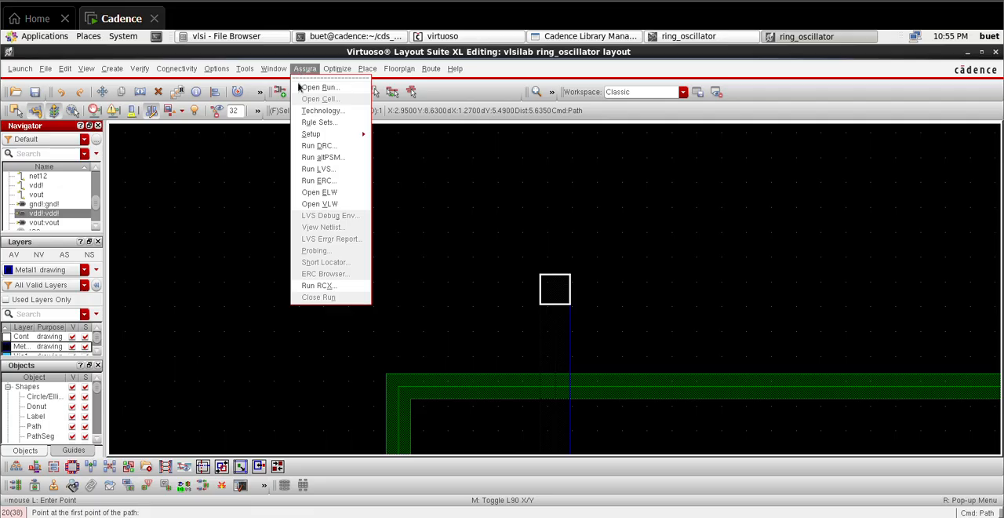
click(318, 146)
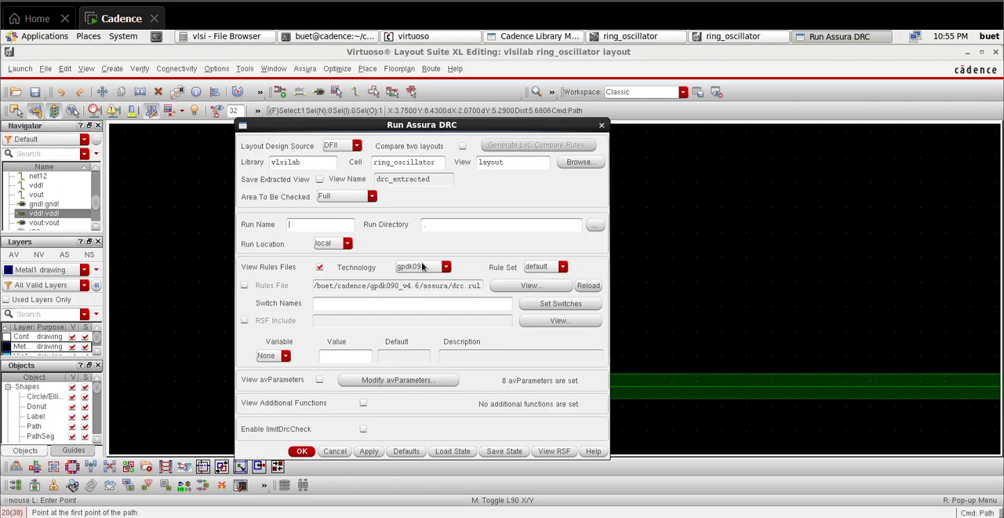
click(303, 451)
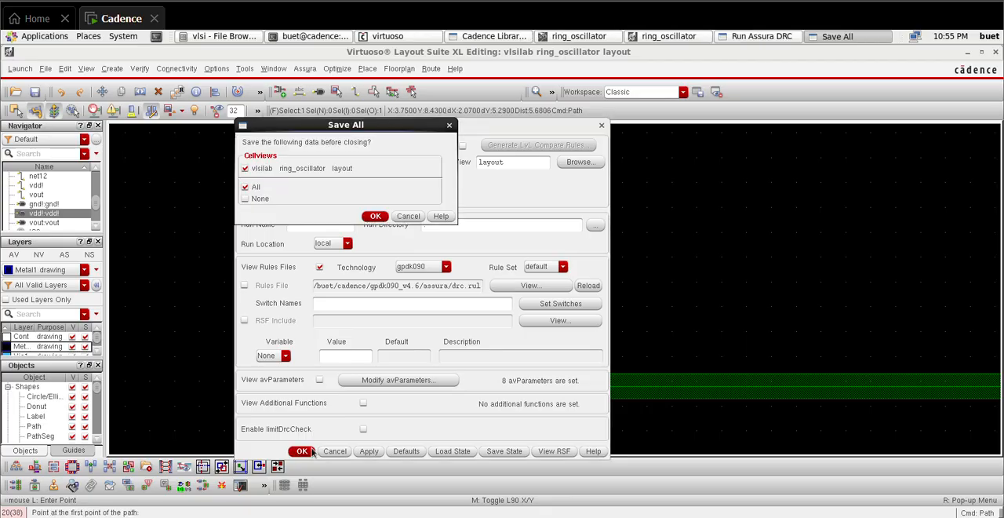
click(376, 216)
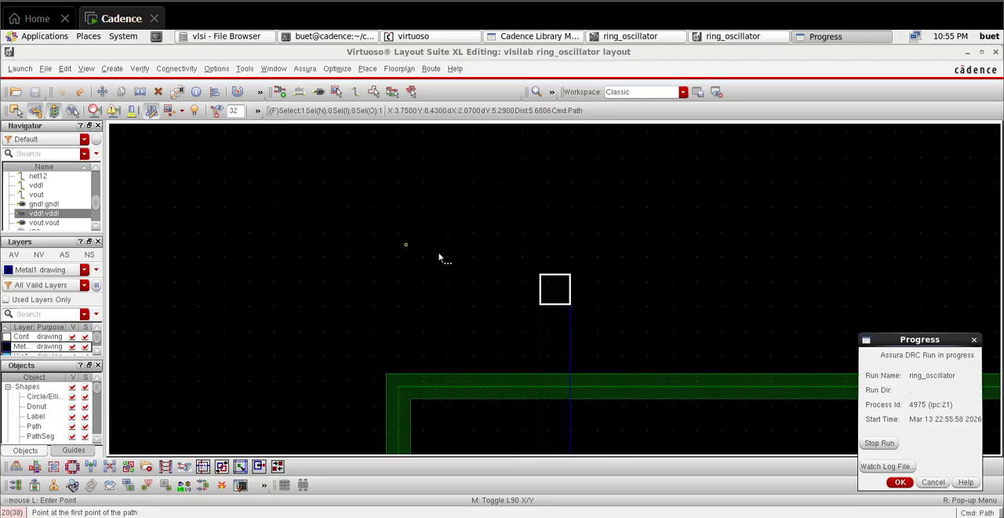
click(889, 483)
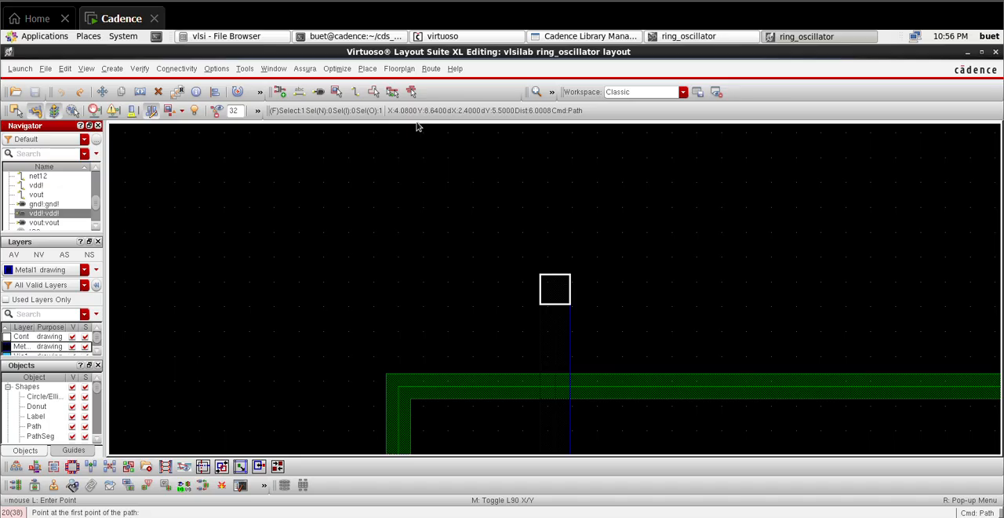
click(472, 304)
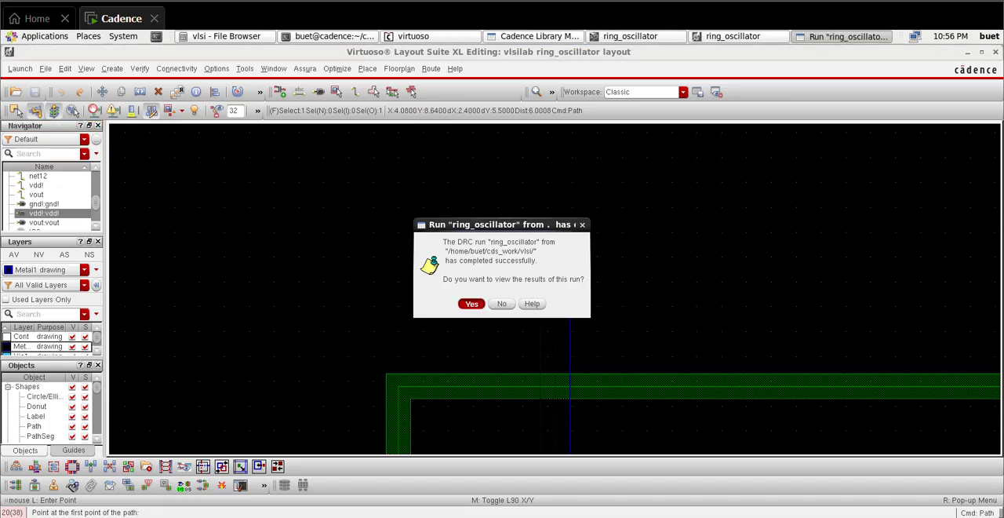